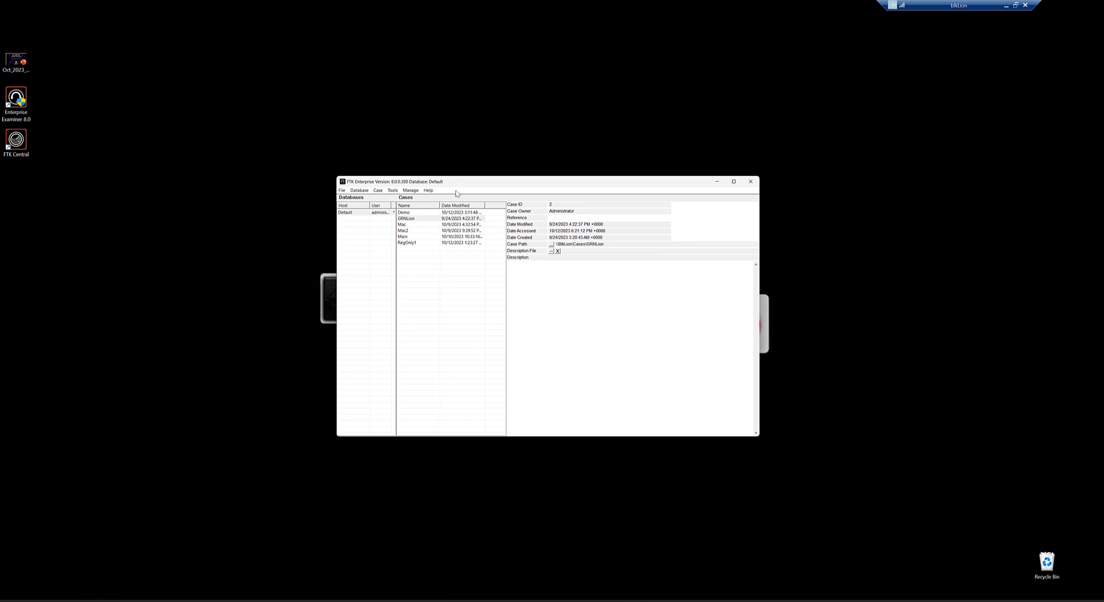
Open the case named Main in Case View with the selected window template.
left_click(414, 237)
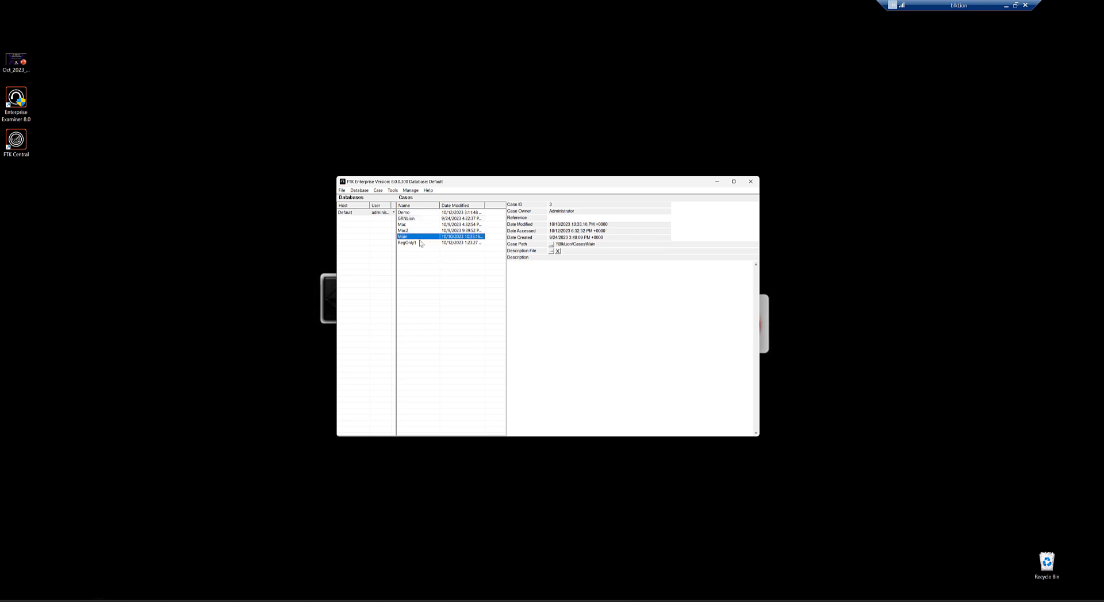
double_click(420, 238)
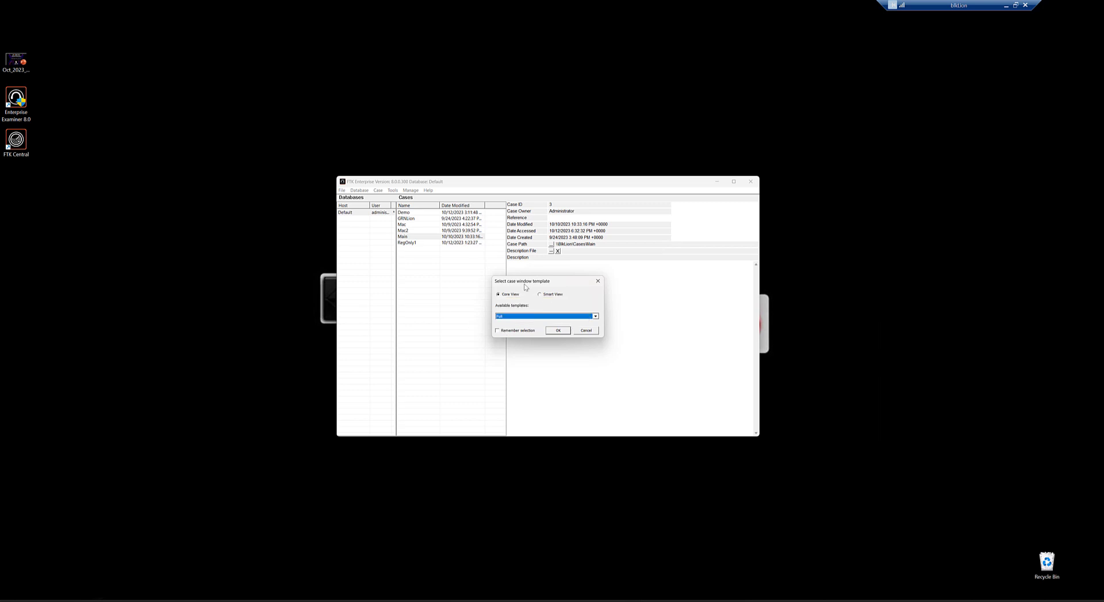
left_click(558, 331)
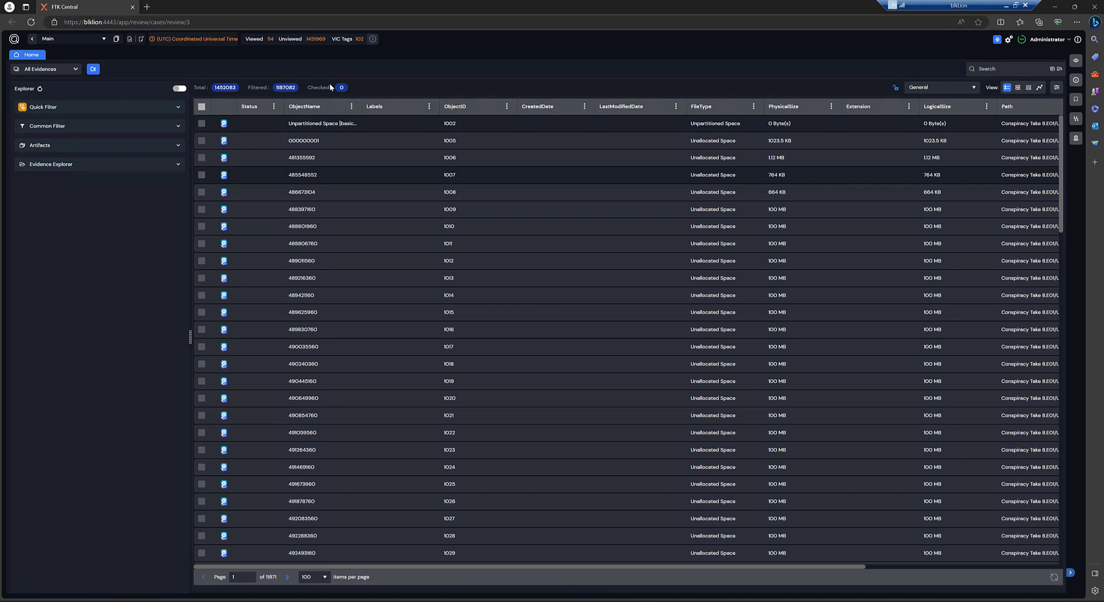
In FTK Central, switch the review to the GRNLion case and return to the Main case.
left_click(104, 40)
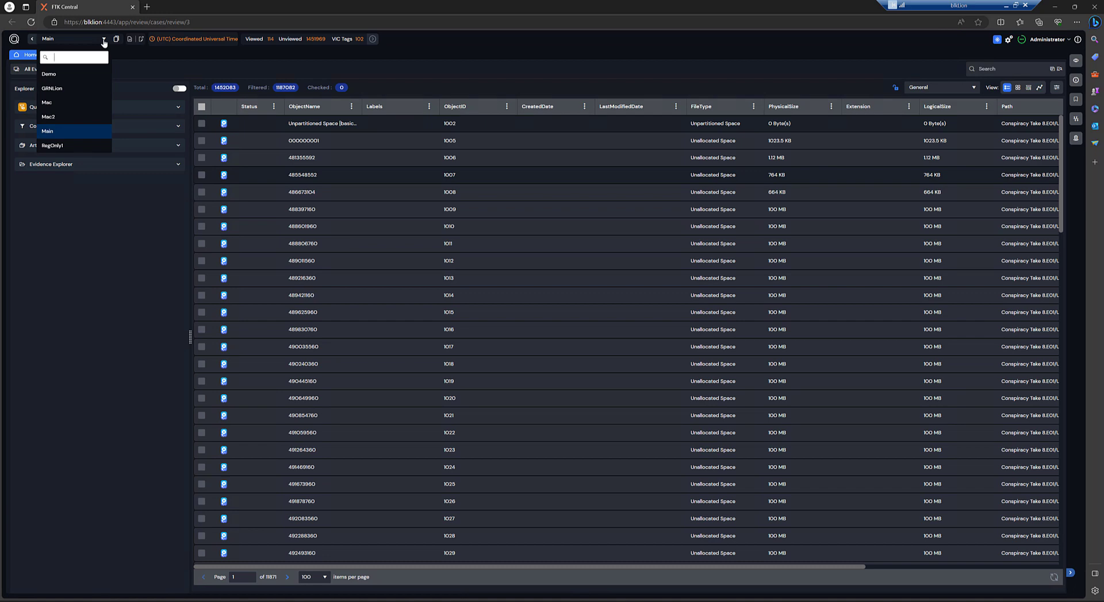
left_click(59, 90)
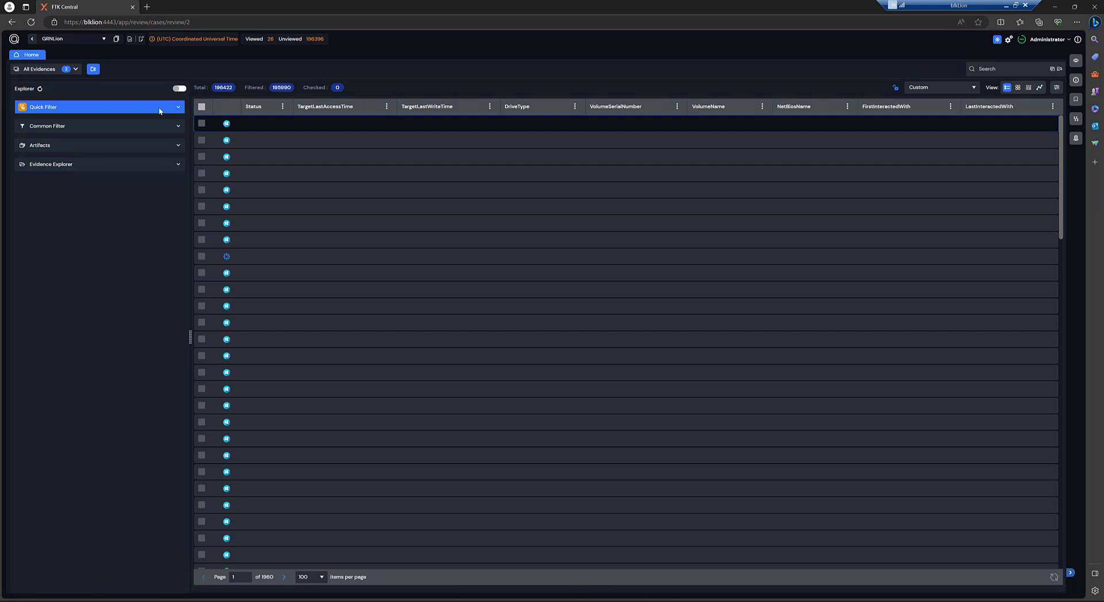
left_click(80, 39)
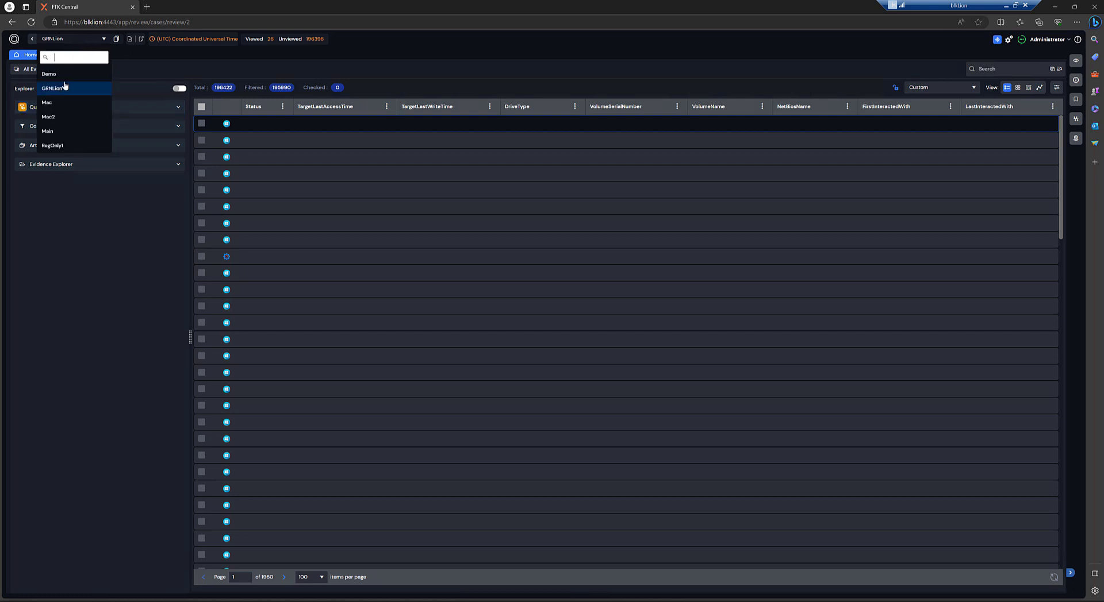
left_click(49, 131)
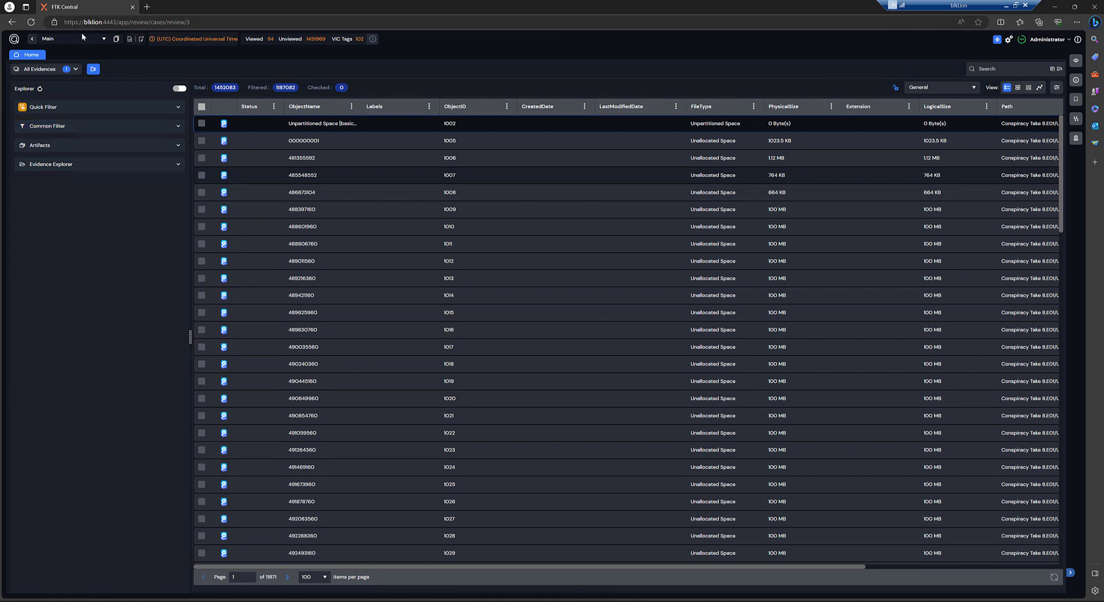
Check the case's evidence list and the account options, and preview the light theme before restoring the dark theme.
left_click(76, 69)
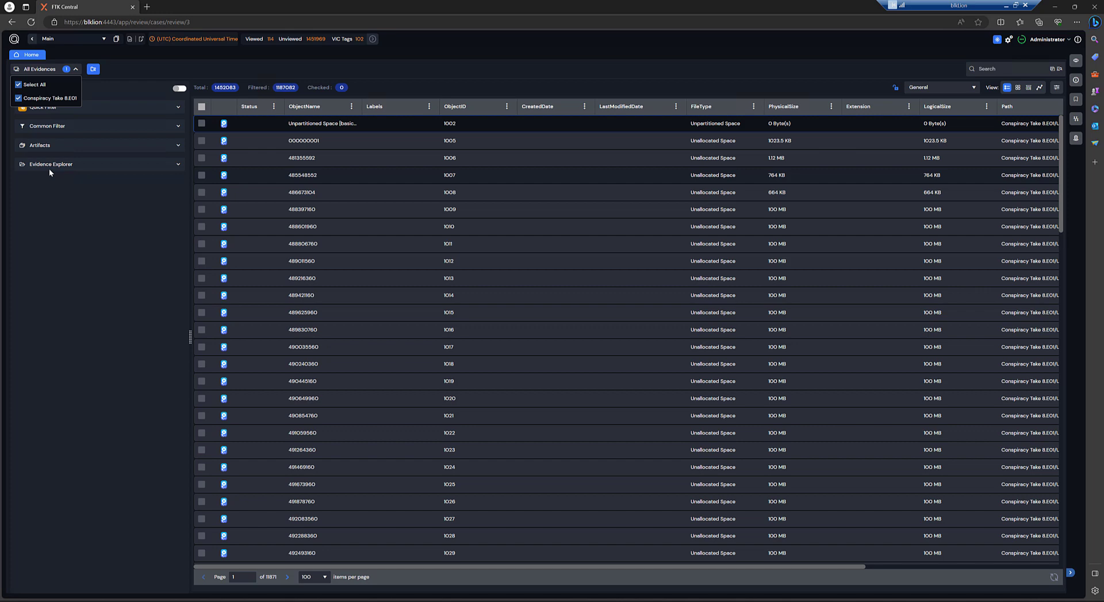
left_click(1065, 41)
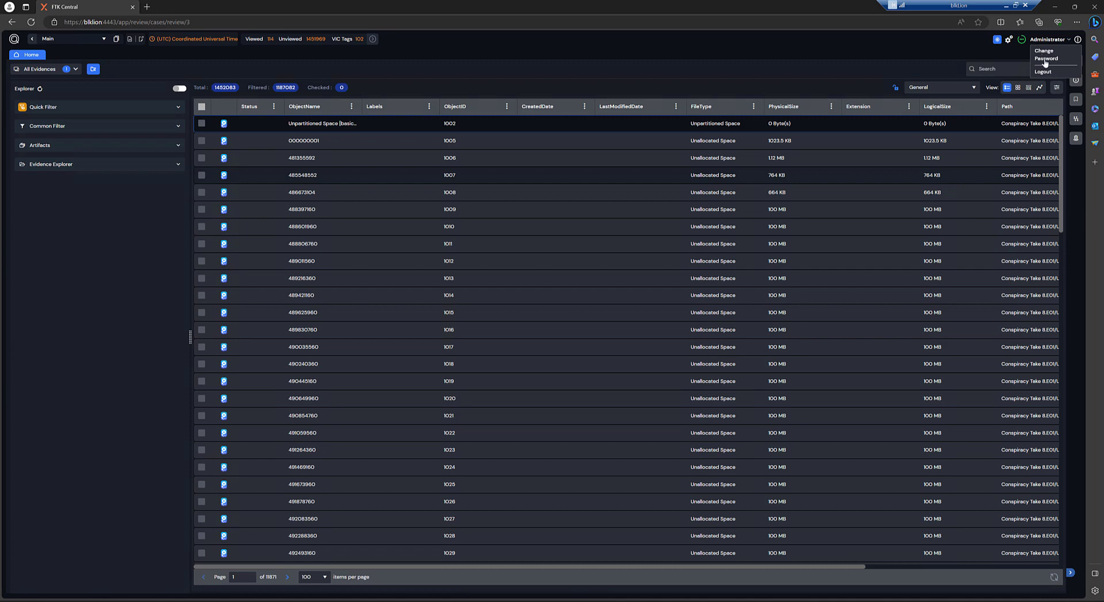
left_click(998, 43)
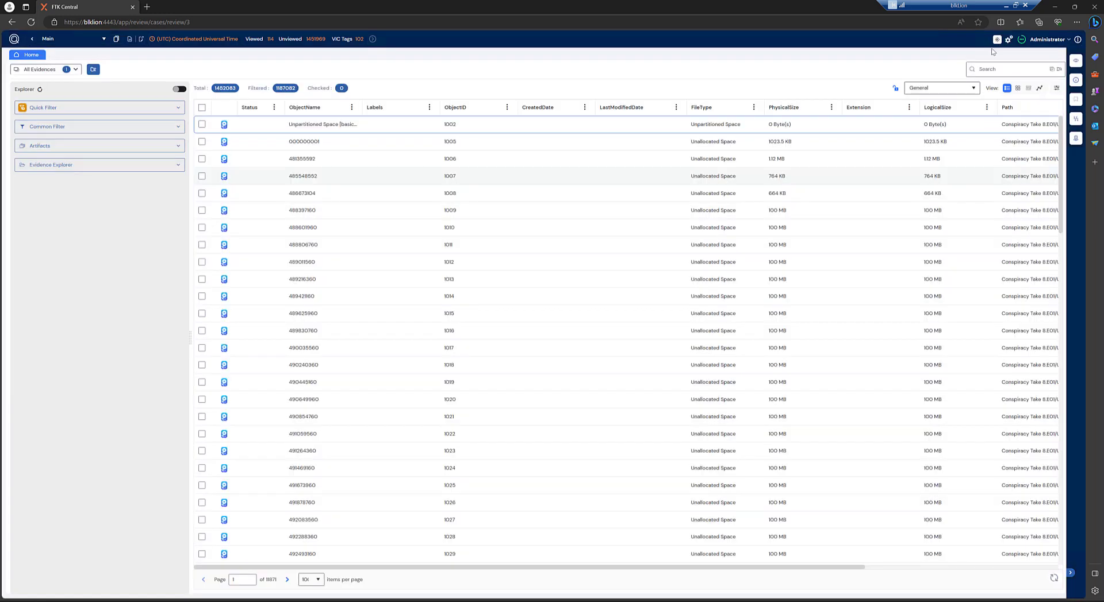
left_click(997, 40)
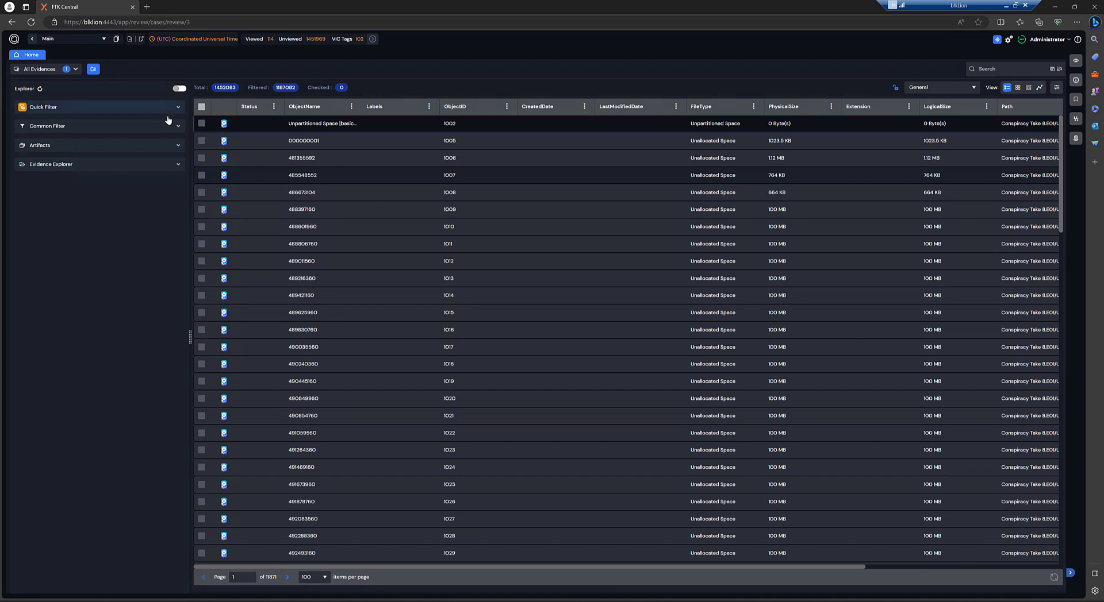
Apply the Bookmarks quick filter and browse the bookmarked files in the list.
left_click(115, 108)
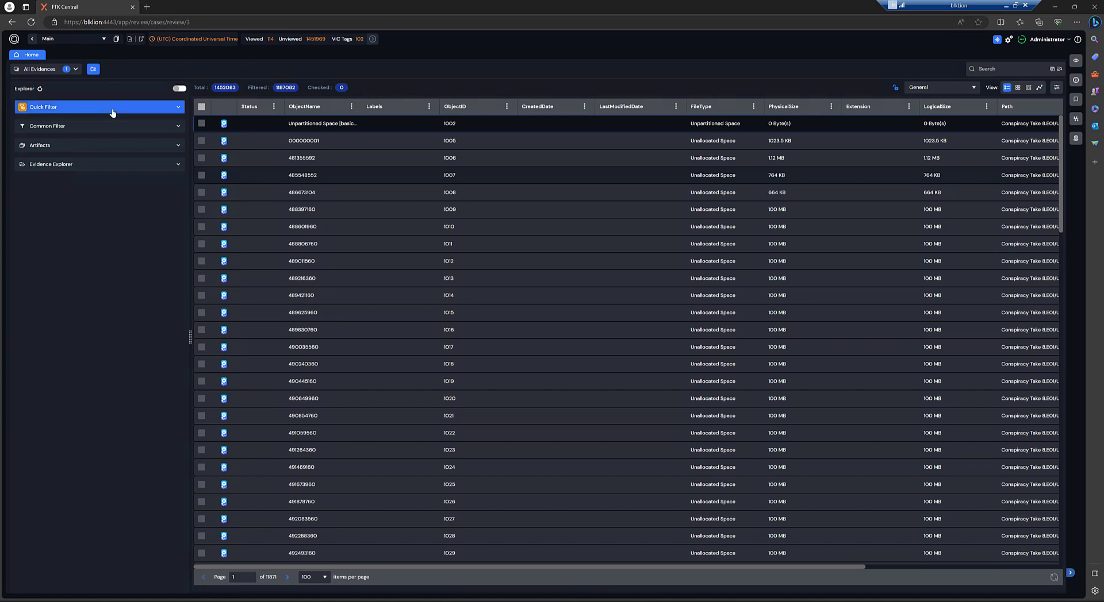
left_click(179, 109)
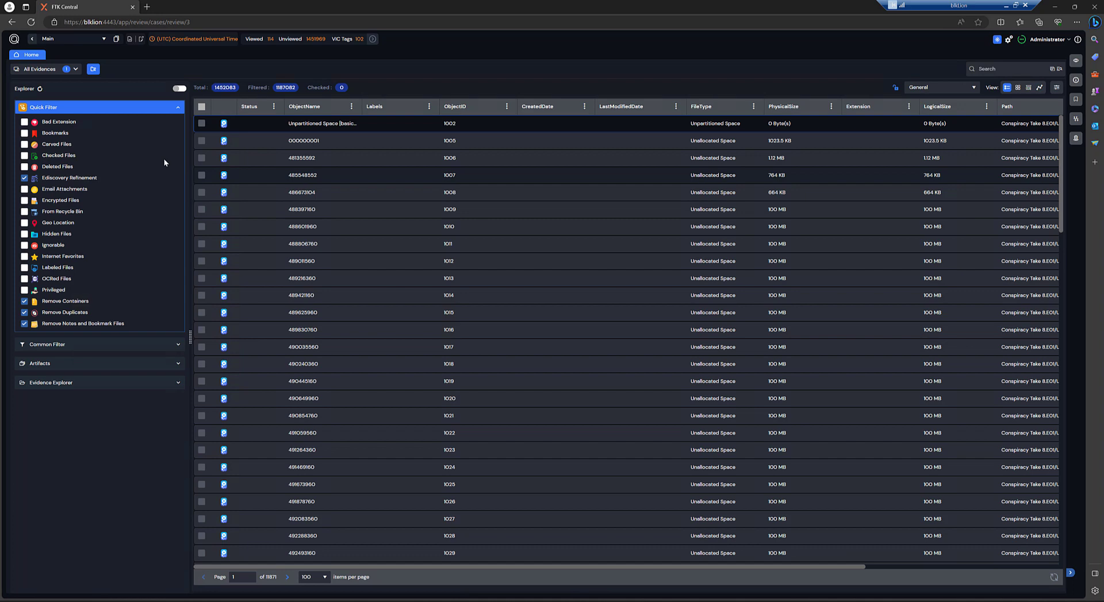
left_click(24, 133)
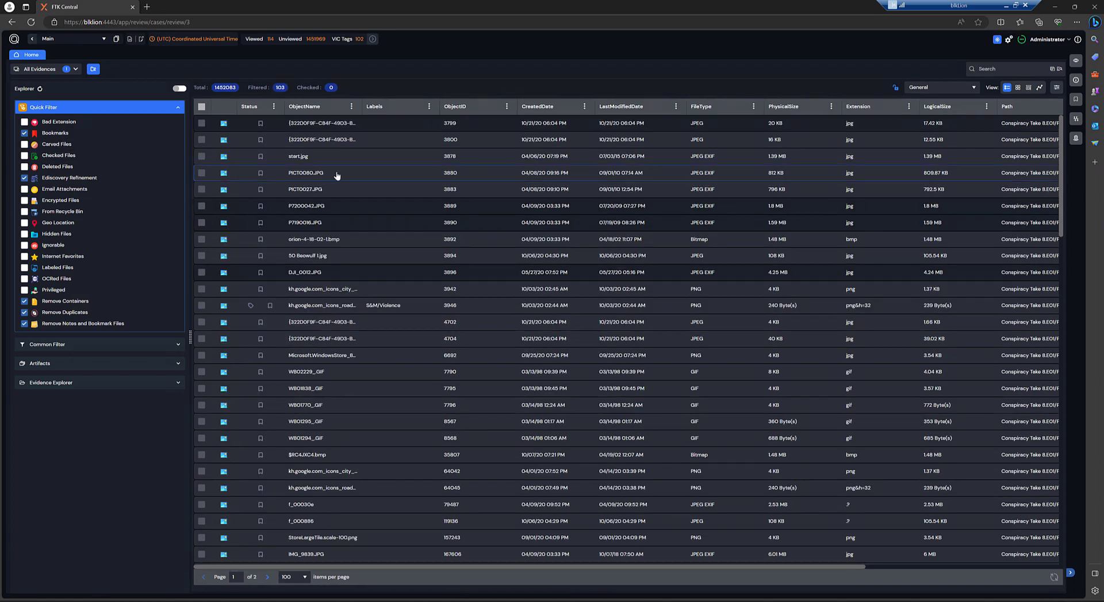
scroll(336, 177, "down", 8)
scroll(366, 197, "down", 5)
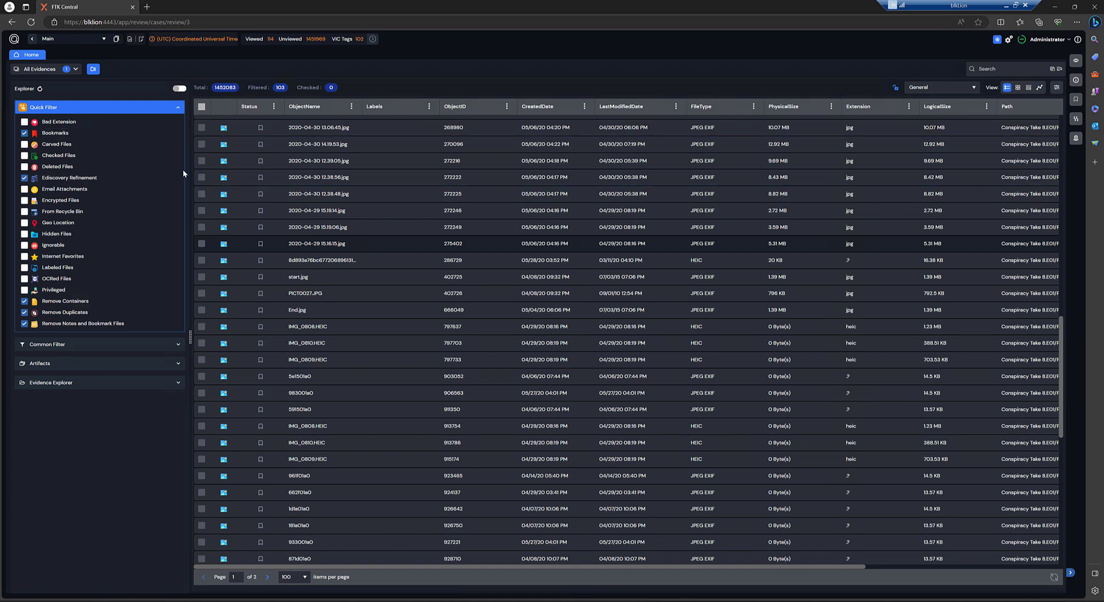
Replace the Bookmarks quick filter with Geo Location to view the geotagged files, and remove that filter again.
left_click(24, 135)
left_click(25, 224)
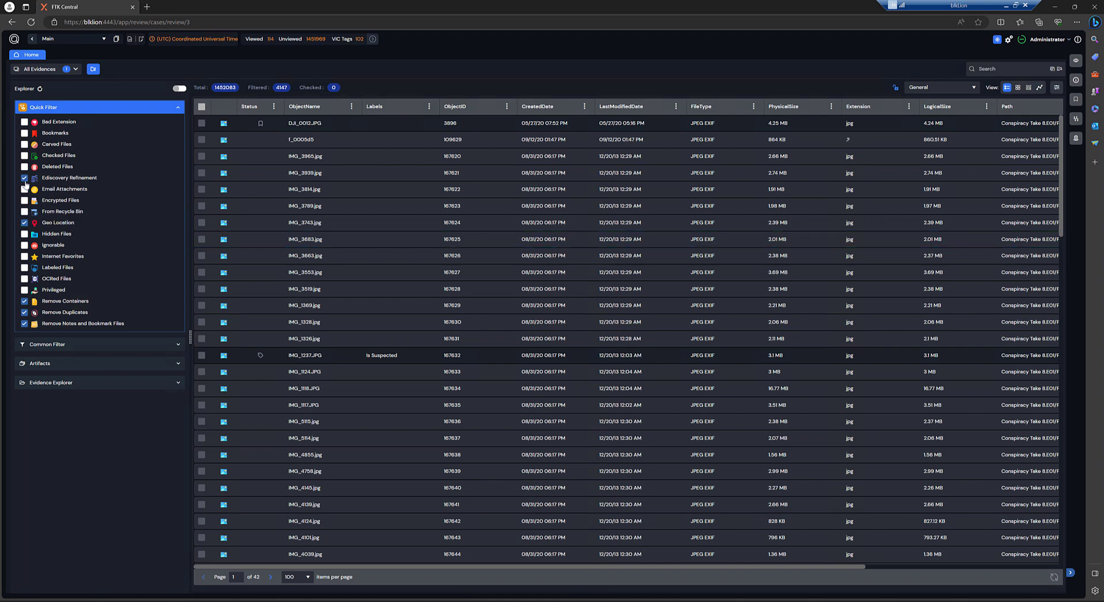
left_click(23, 225)
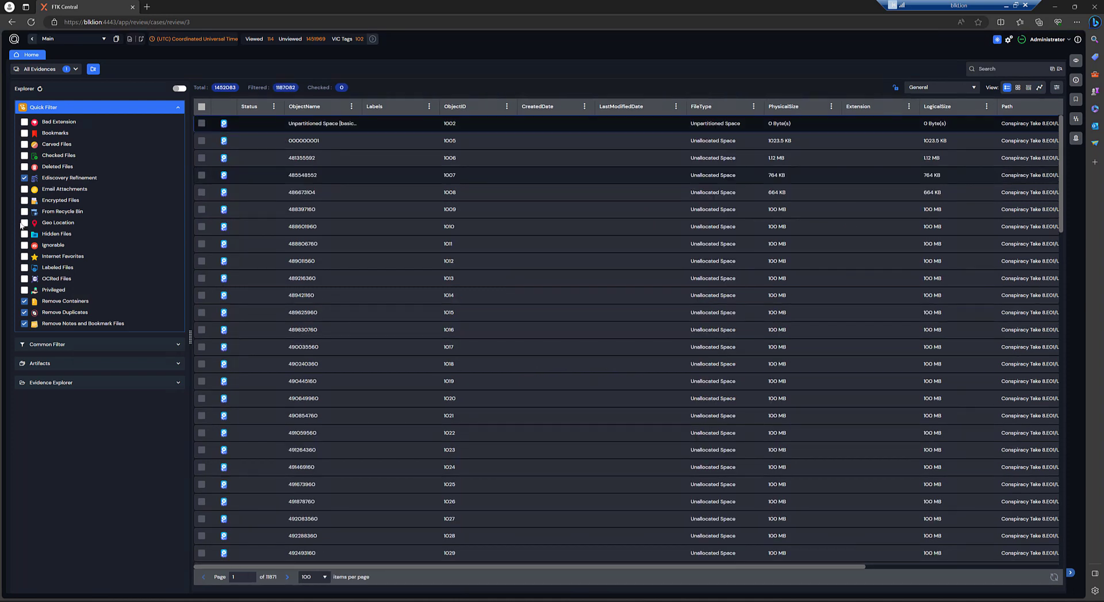
left_click(178, 108)
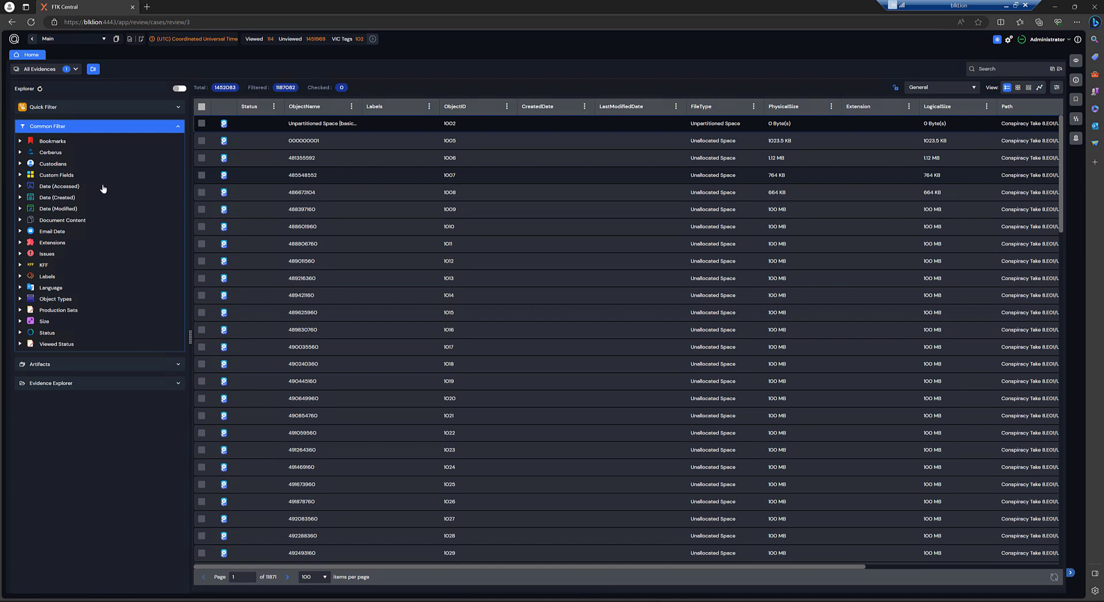
Filter the files by the shared Media Category bookmark Comparison Images, view them, and clear the filter.
left_click(24, 164)
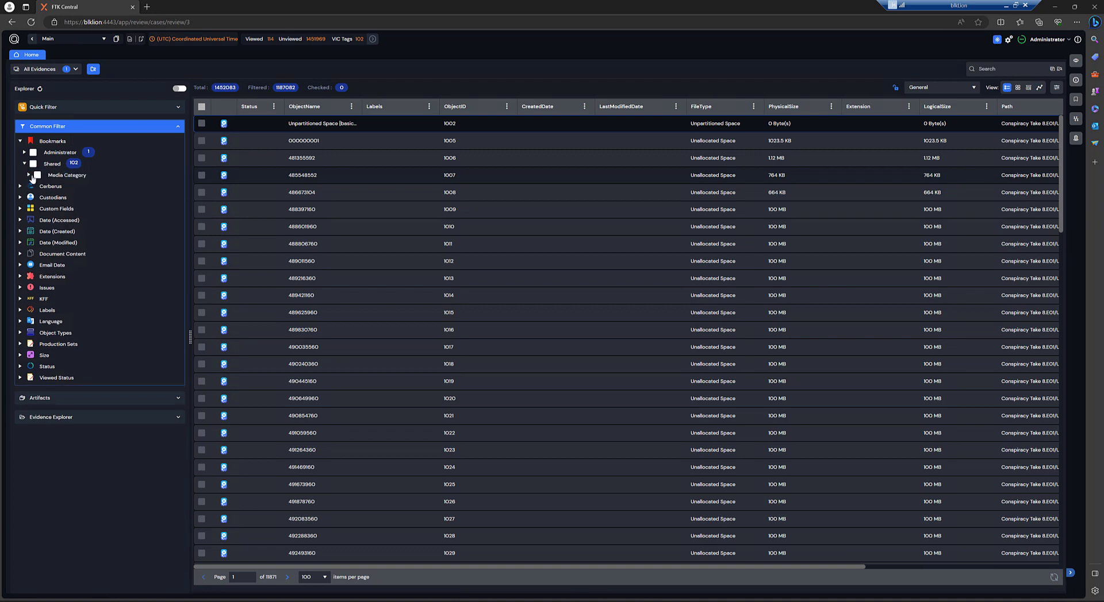
left_click(29, 176)
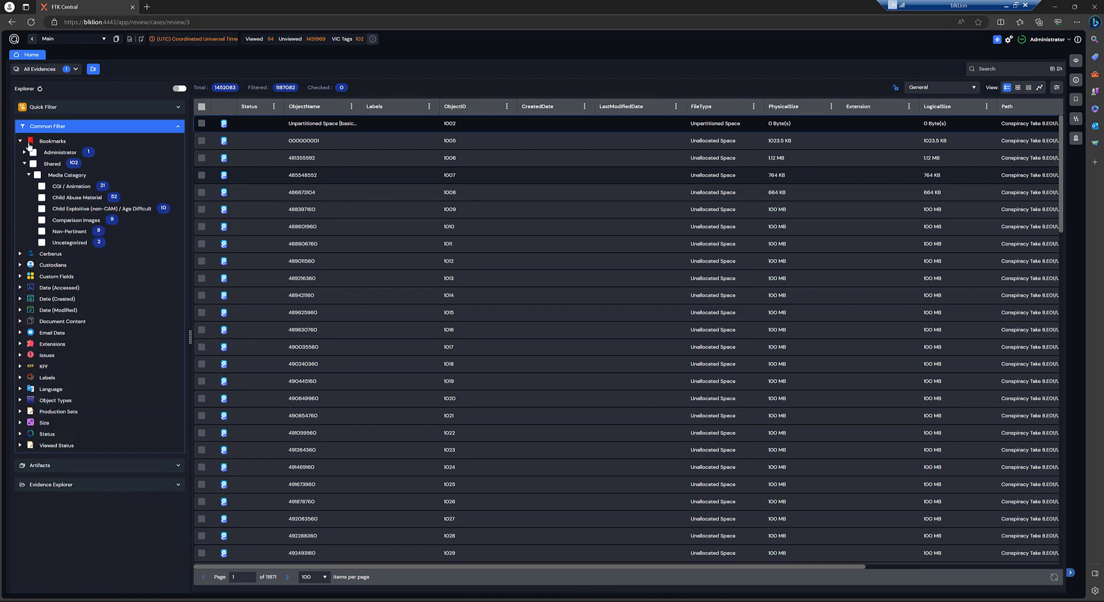
left_click(42, 219)
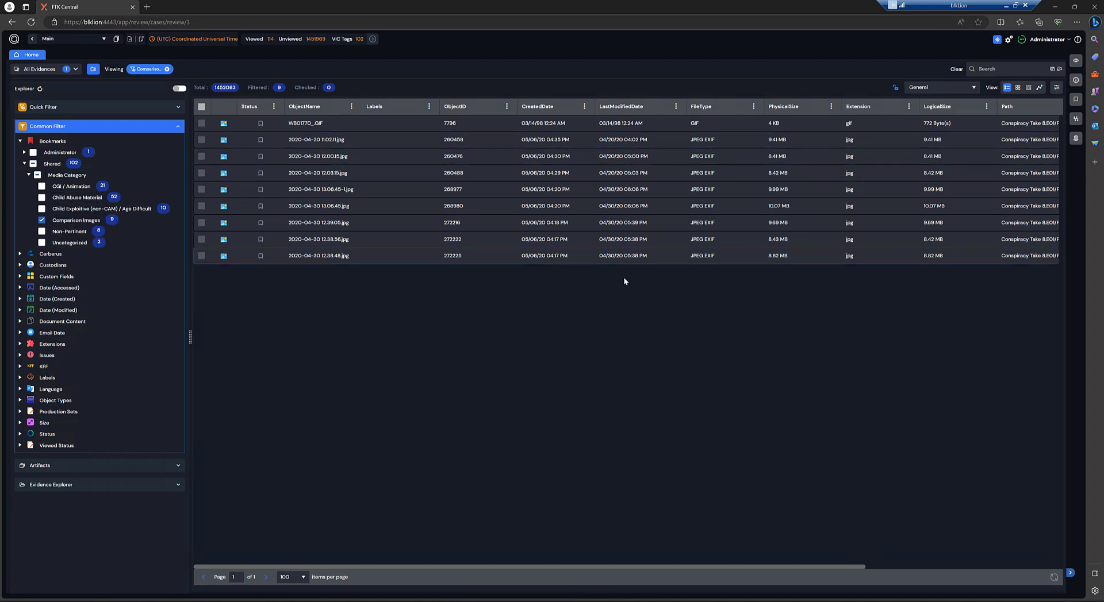
left_click(41, 221)
left_click(24, 164)
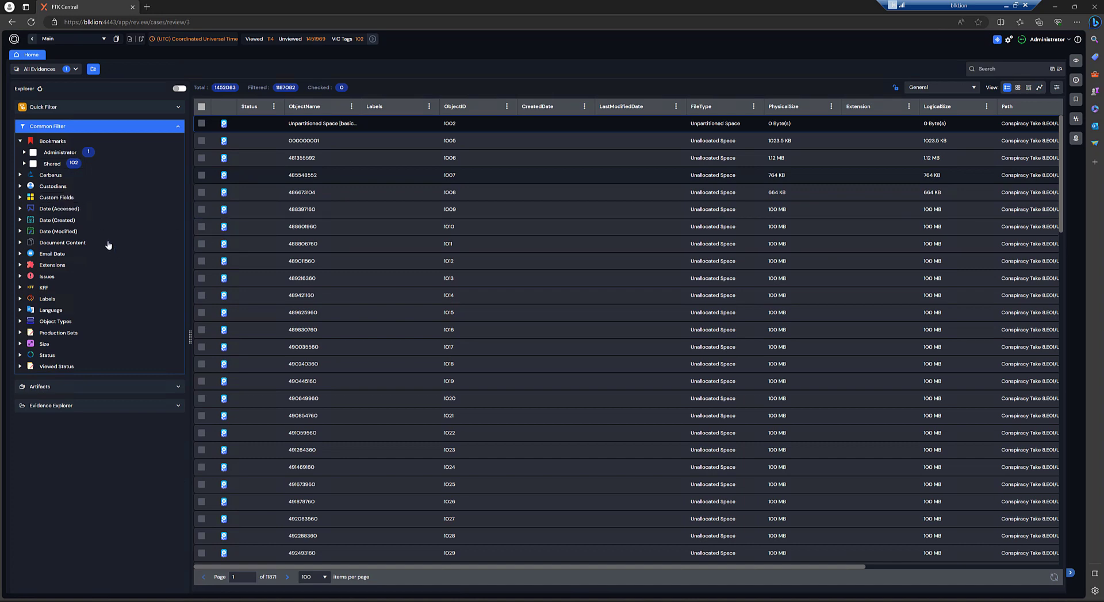
Inspect the available file extensions in the Extensions common filter and close it without applying any.
left_click(20, 265)
left_click(21, 266)
left_click(20, 265)
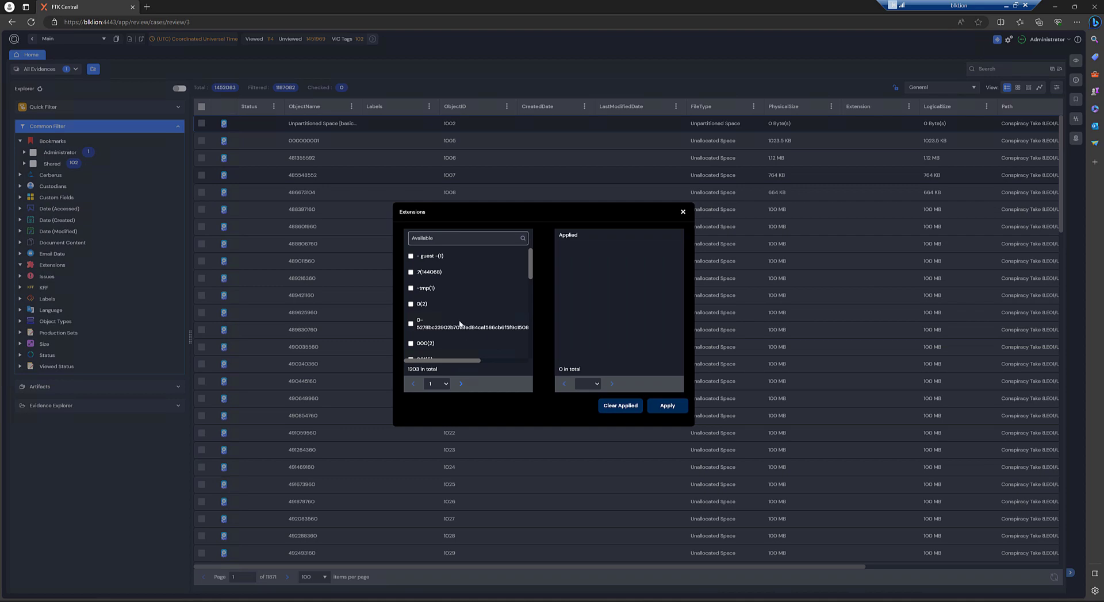
left_click(682, 212)
left_click(185, 127)
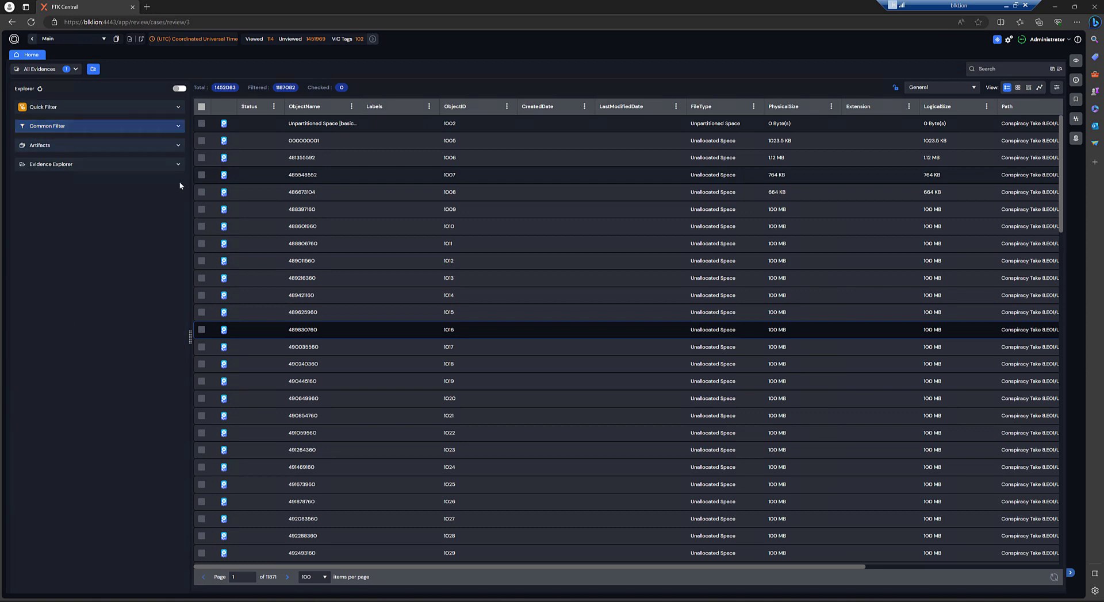
Filter the Documents artifacts to Microsoft Word Documents, view the files, and clear the filter.
left_click(143, 148)
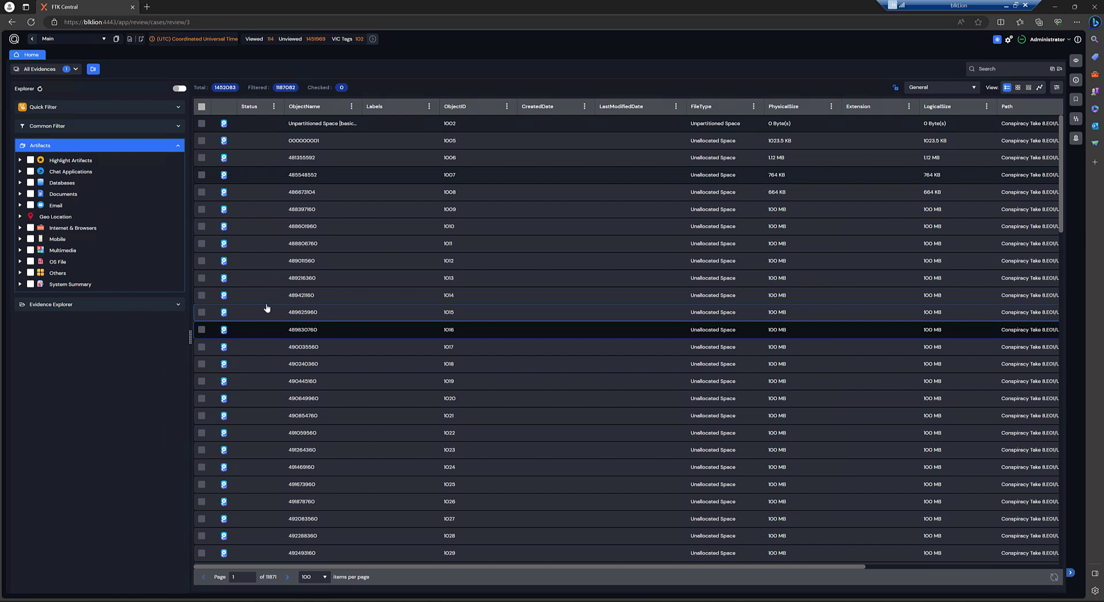
left_click(20, 193)
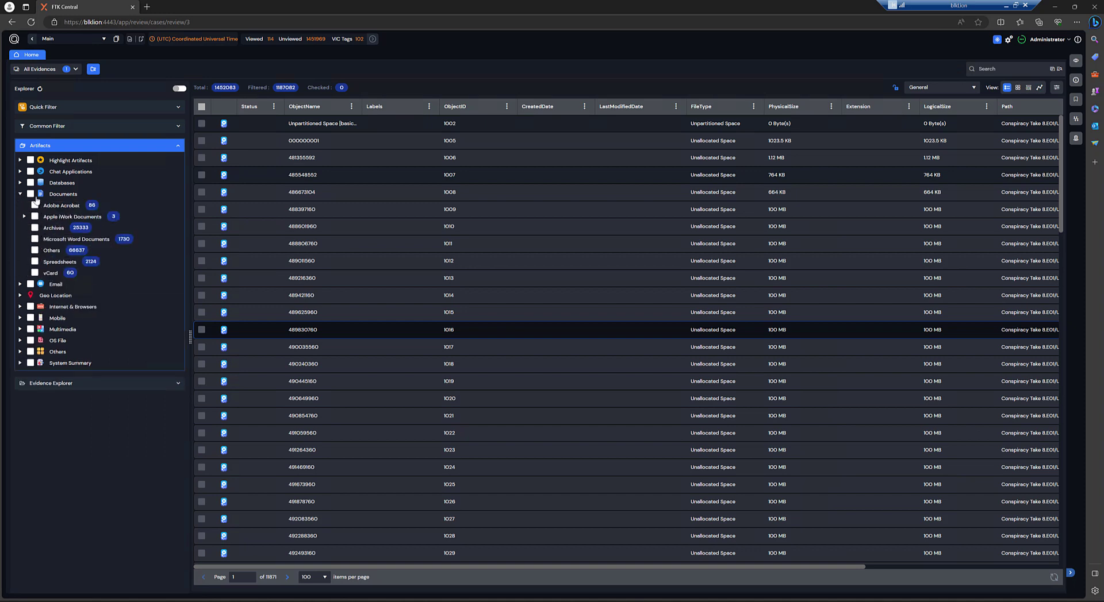
left_click(35, 239)
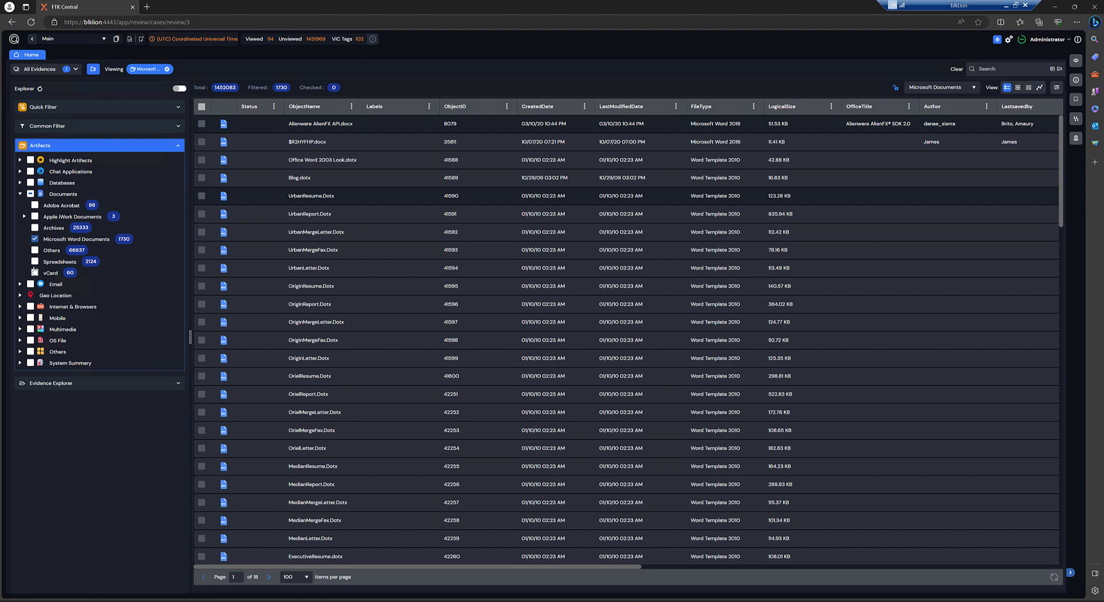
left_click(35, 238)
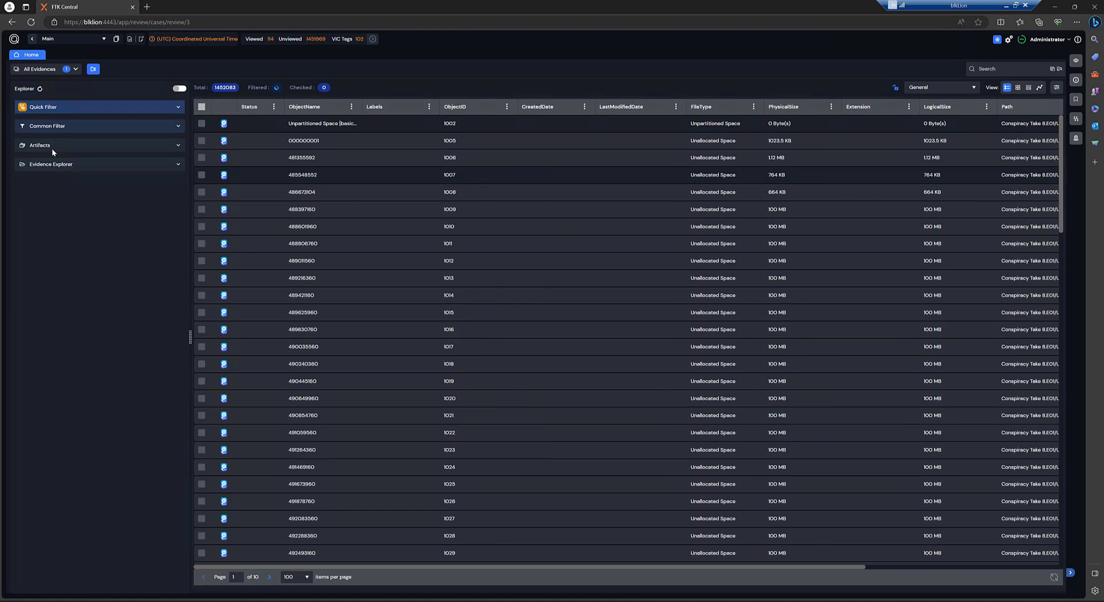
Expand the Conspiracy Take 8.E01 evidence tree through Partition 1 to the contents of the S [NTFS] volume.
left_click(160, 171)
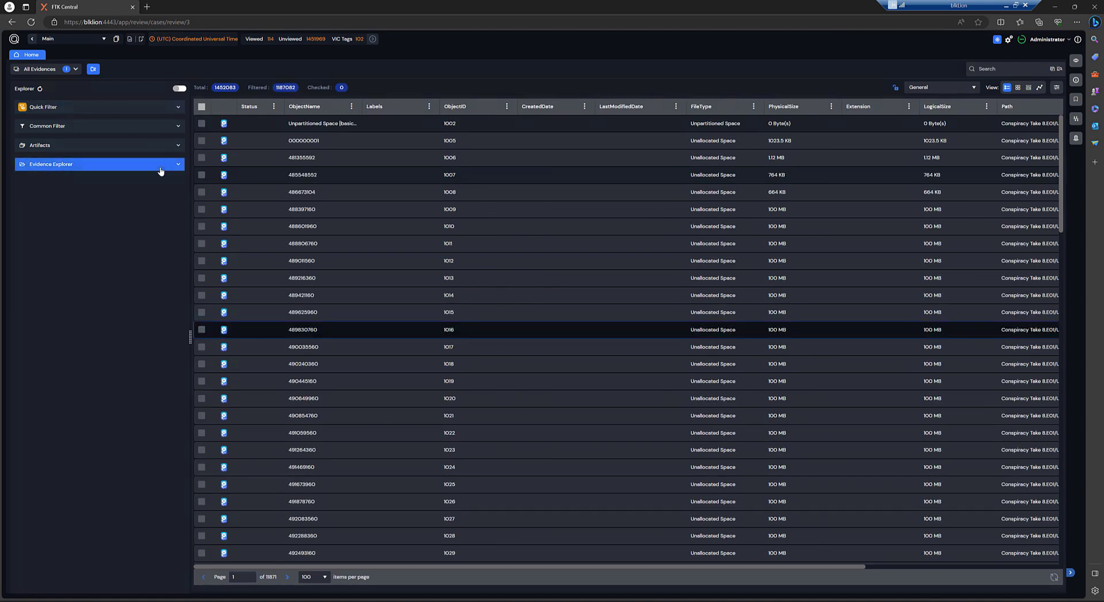
left_click(20, 181)
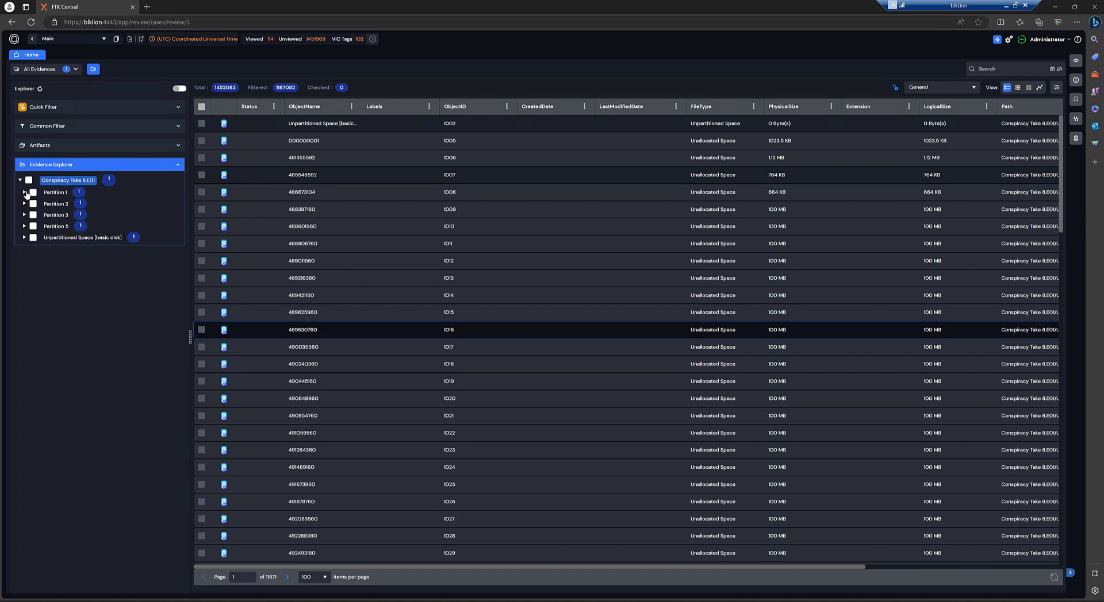
left_click(24, 192)
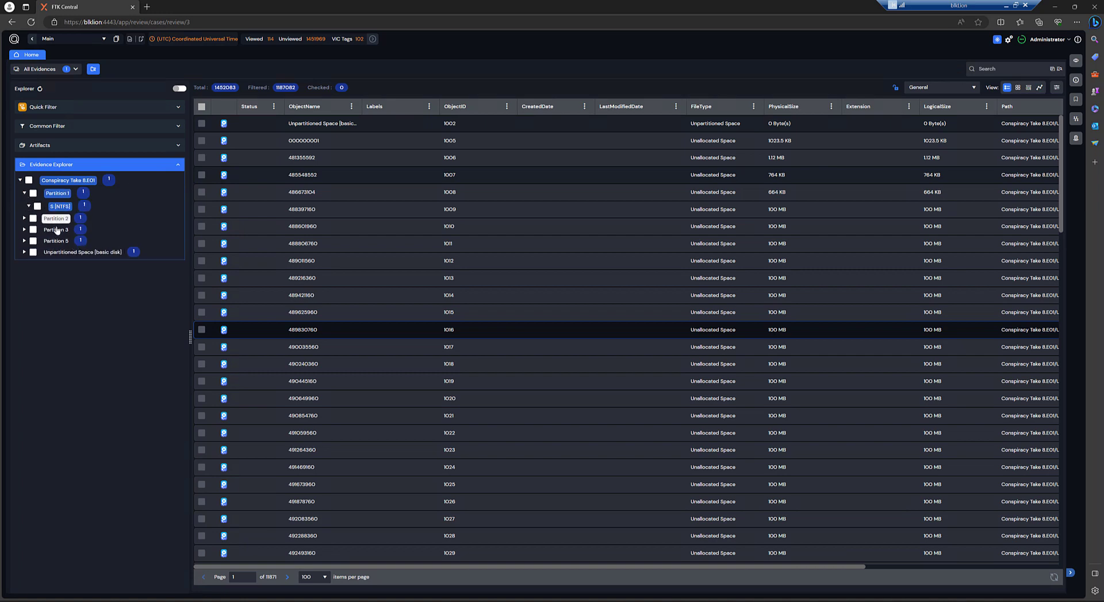
left_click(56, 206)
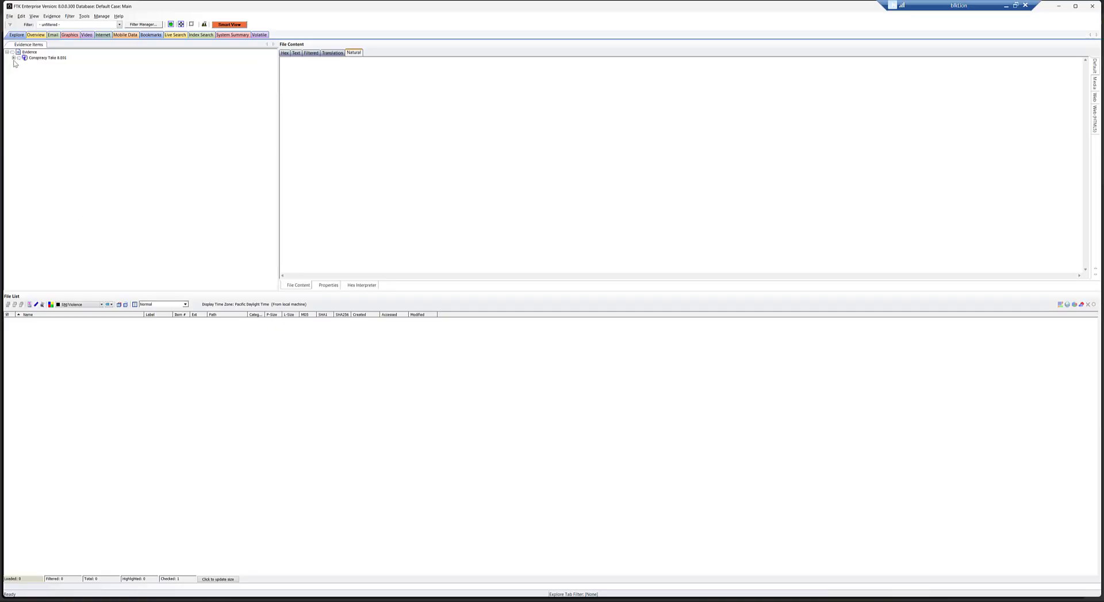
In FTK Enterprise, expand Conspiracy Take 8.E01 to compare its partitions, and return to FTK Central.
left_click(13, 58)
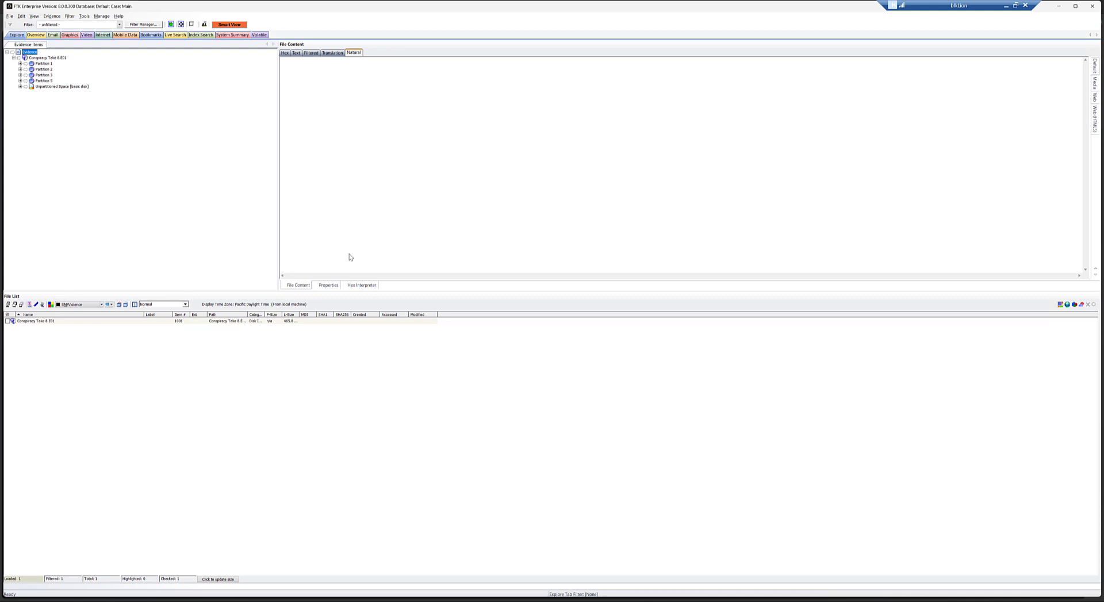
mouse_move(610, 600)
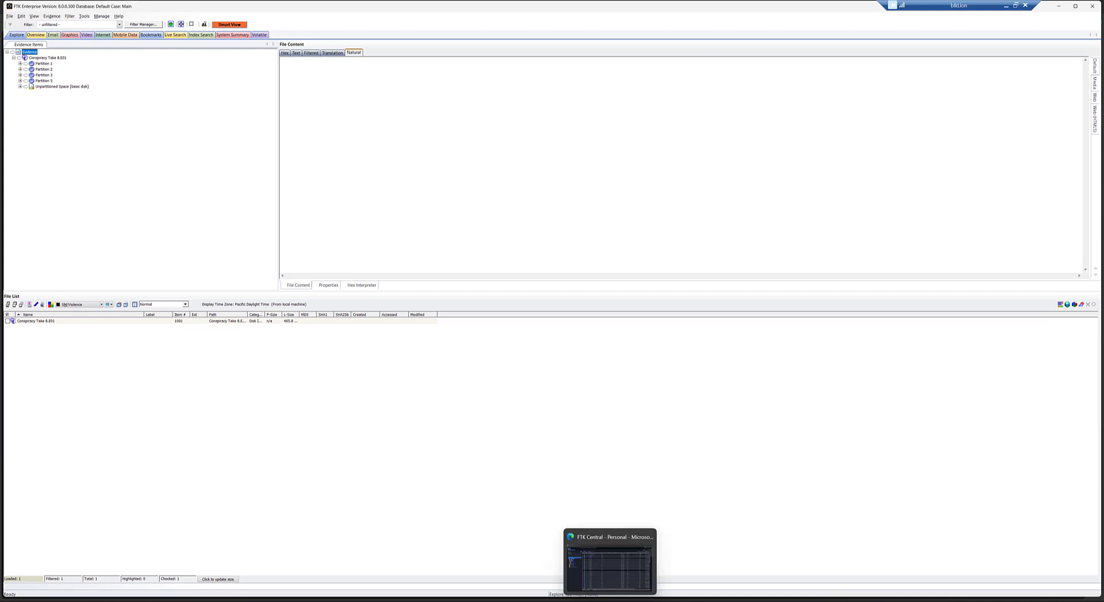
left_click(609, 564)
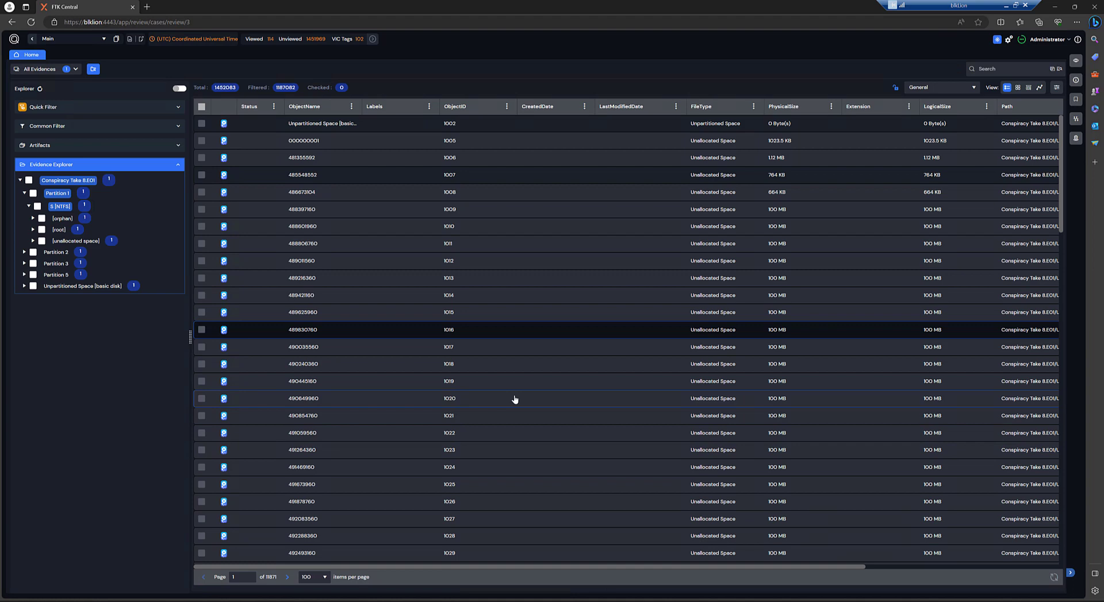
Collapse the Conspiracy Take 8.E01 evidence tree and filter the Documents artifacts to Microsoft Word Documents.
left_click(21, 180)
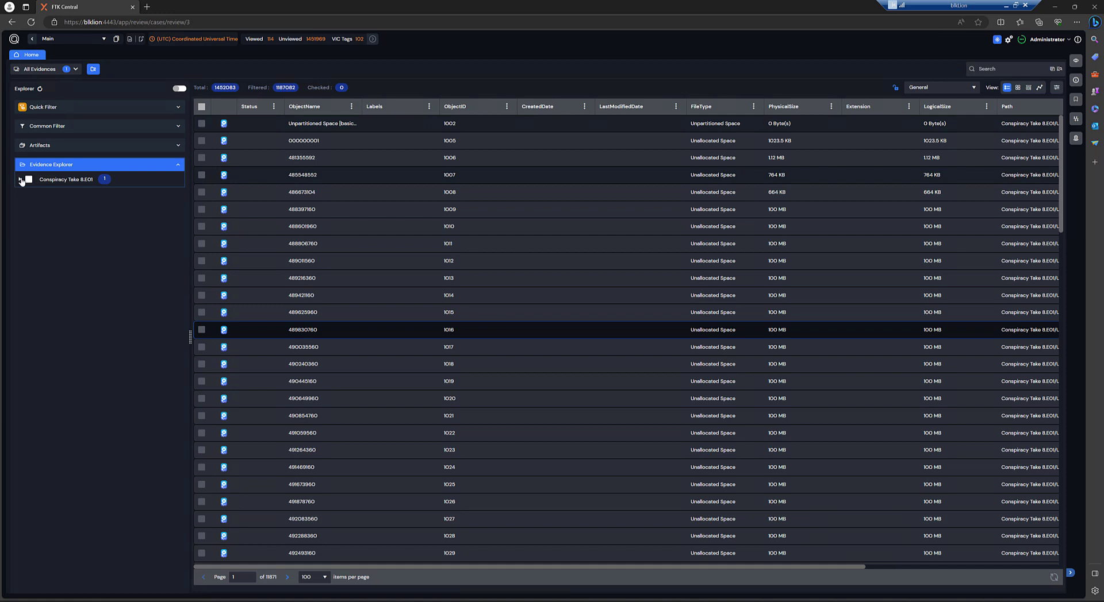
left_click(35, 147)
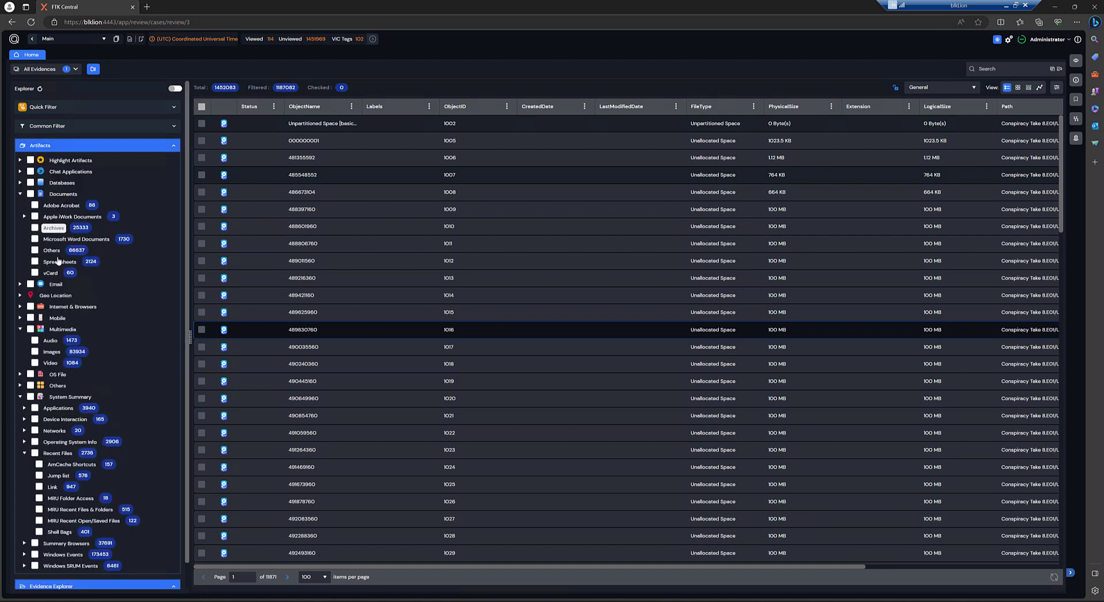
left_click(34, 238)
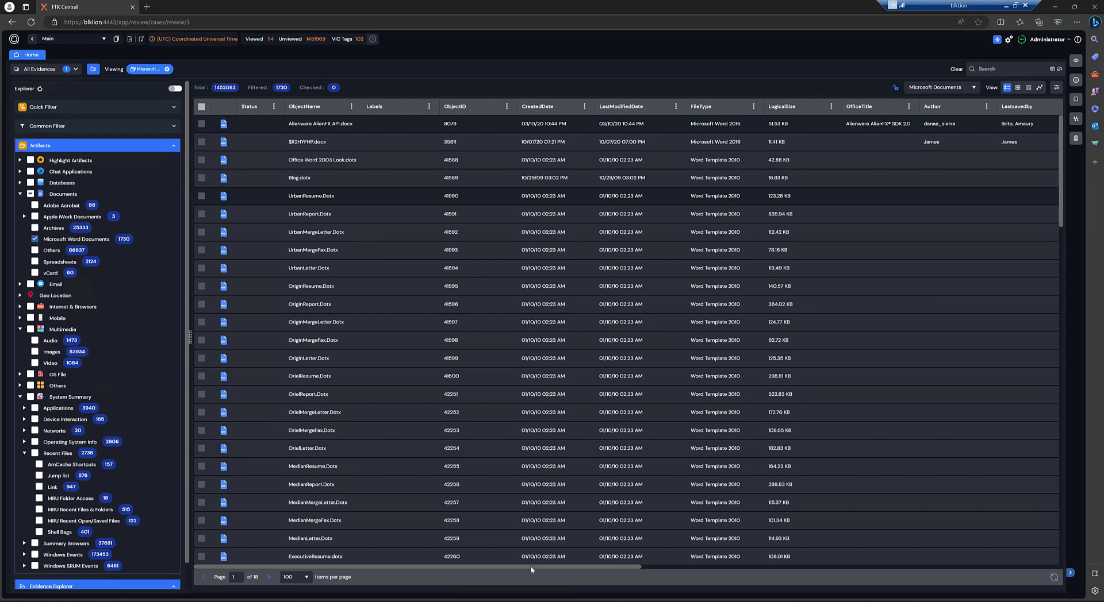
Filter the Extension column by the values doc and docx, and review the listed Word files.
left_click_drag(530, 567, 925, 567)
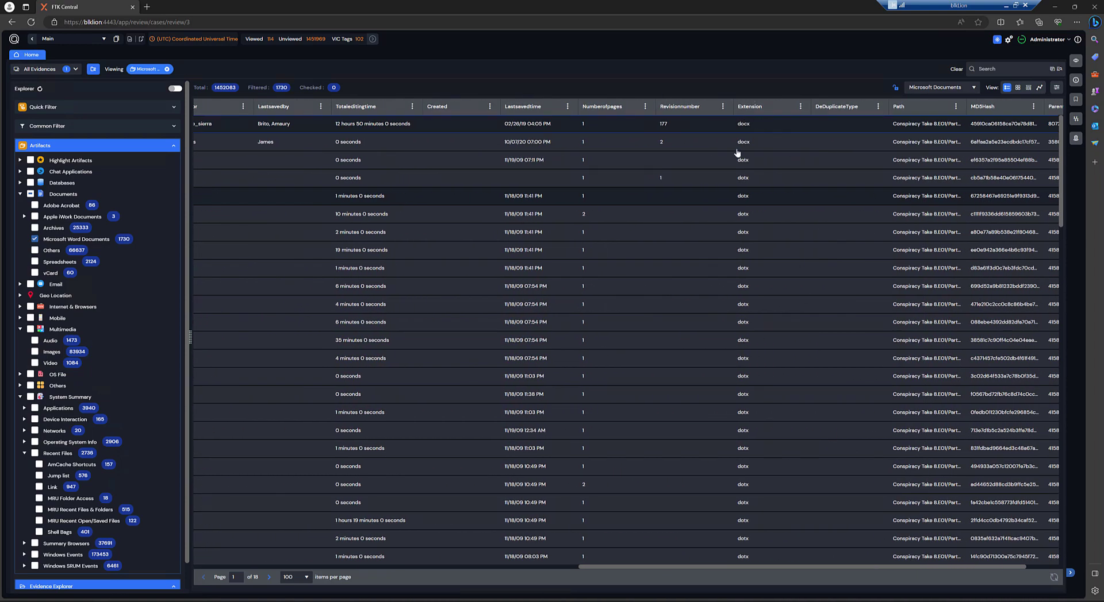
right_click(798, 120)
left_click(809, 124)
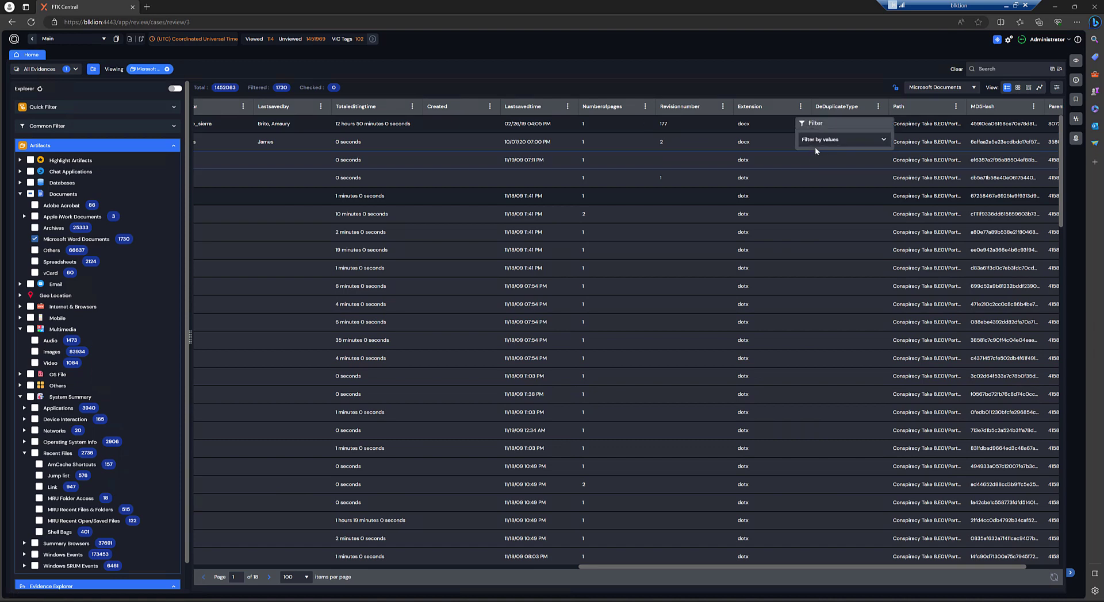
left_click(817, 142)
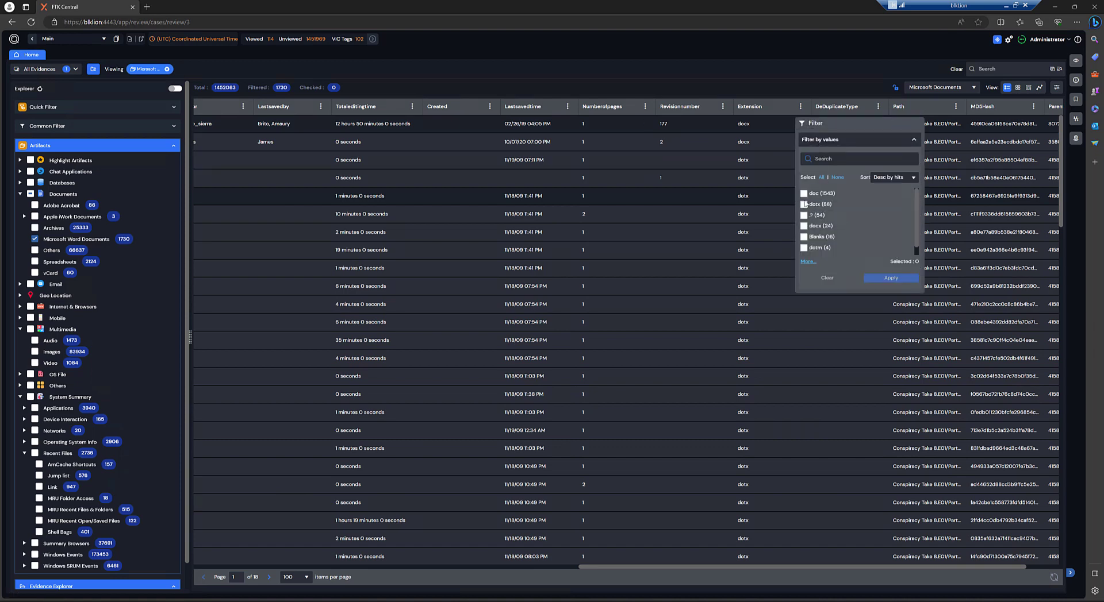
left_click(804, 193)
left_click(804, 226)
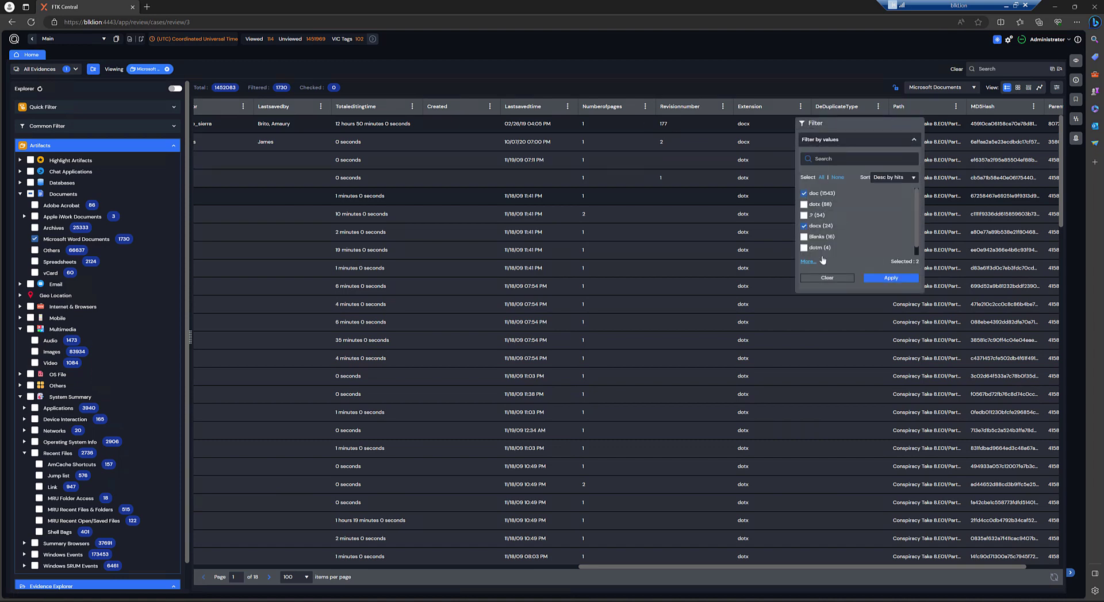
left_click(891, 278)
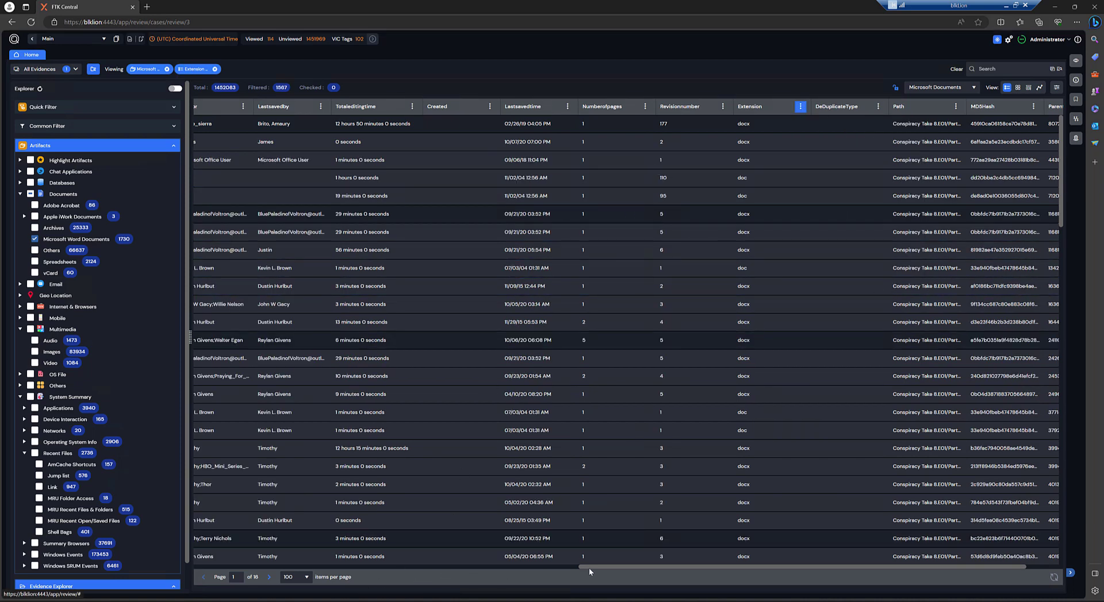
scroll(589, 571, "left", 5)
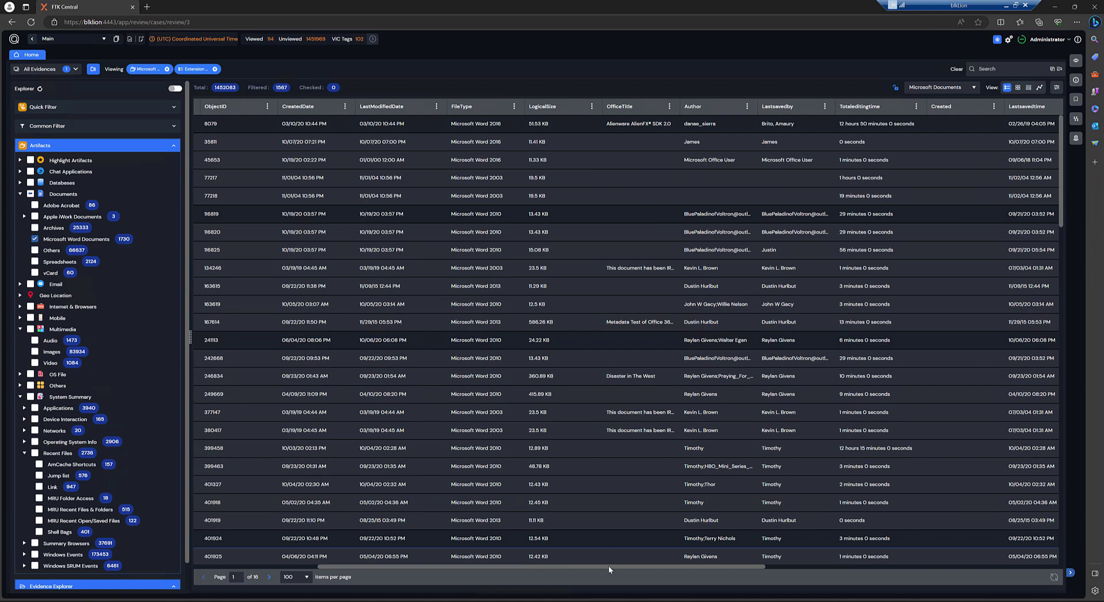
scroll(518, 566, "left", 4)
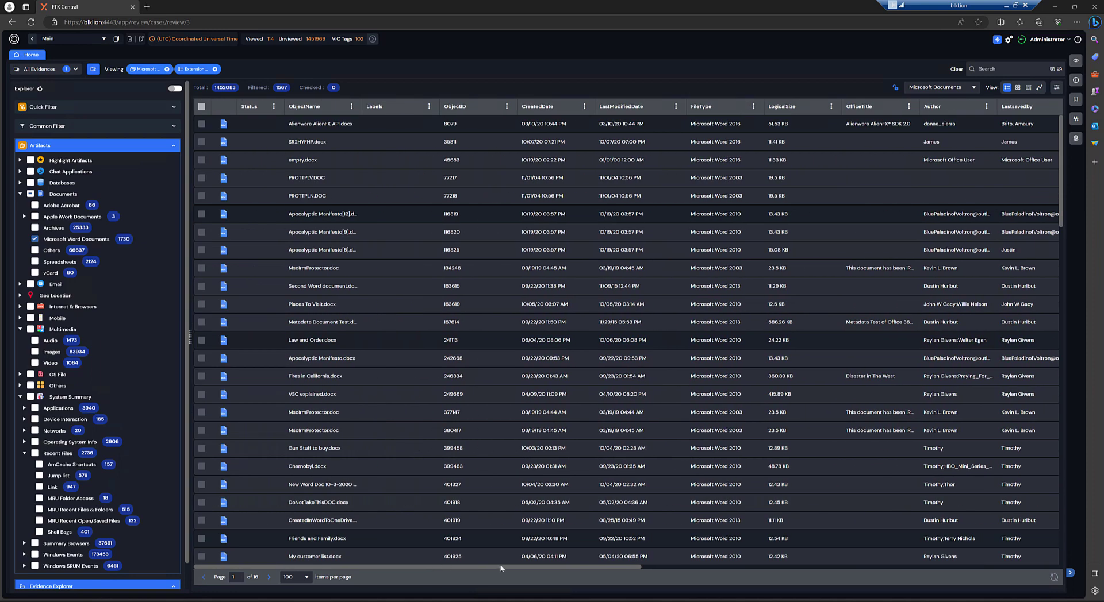
Remove doc from the Extension column filter to leave only docx, and review the files' metadata columns.
left_click_drag(499, 566, 870, 561)
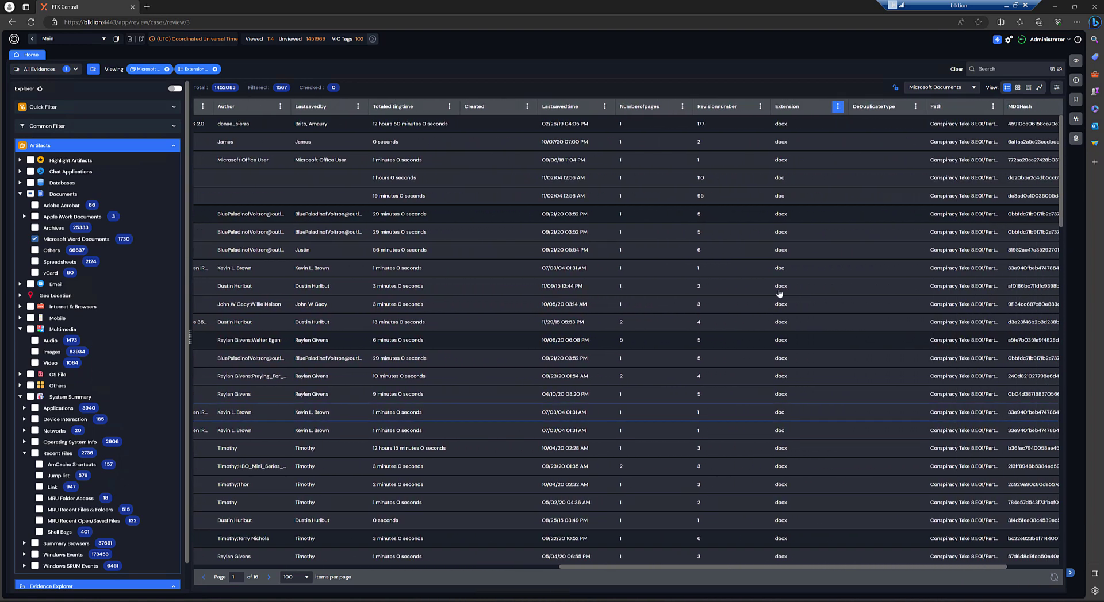
left_click(838, 107)
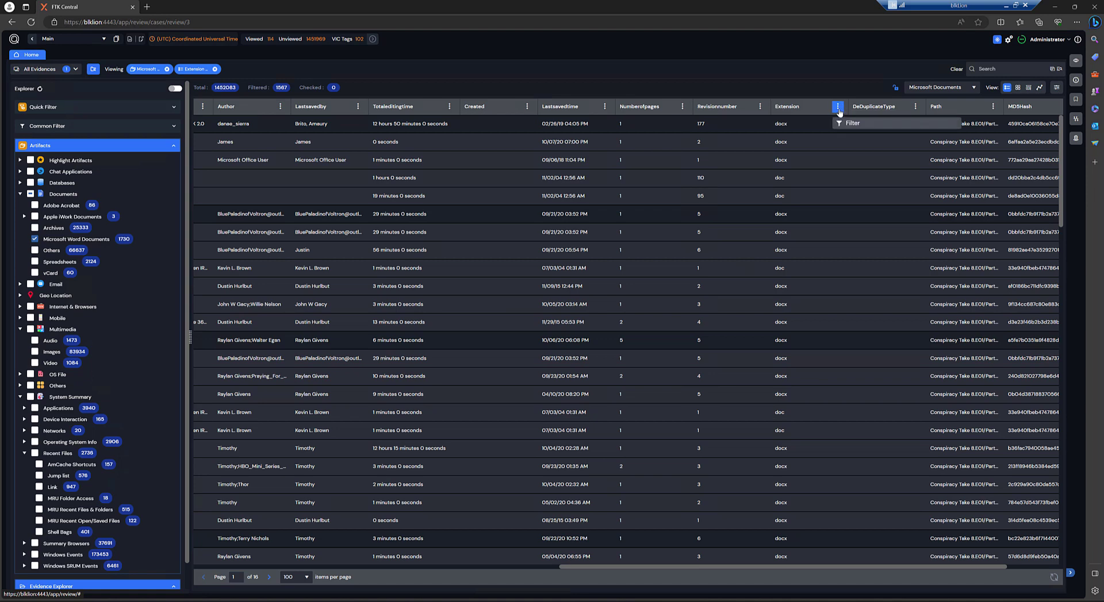
left_click(841, 125)
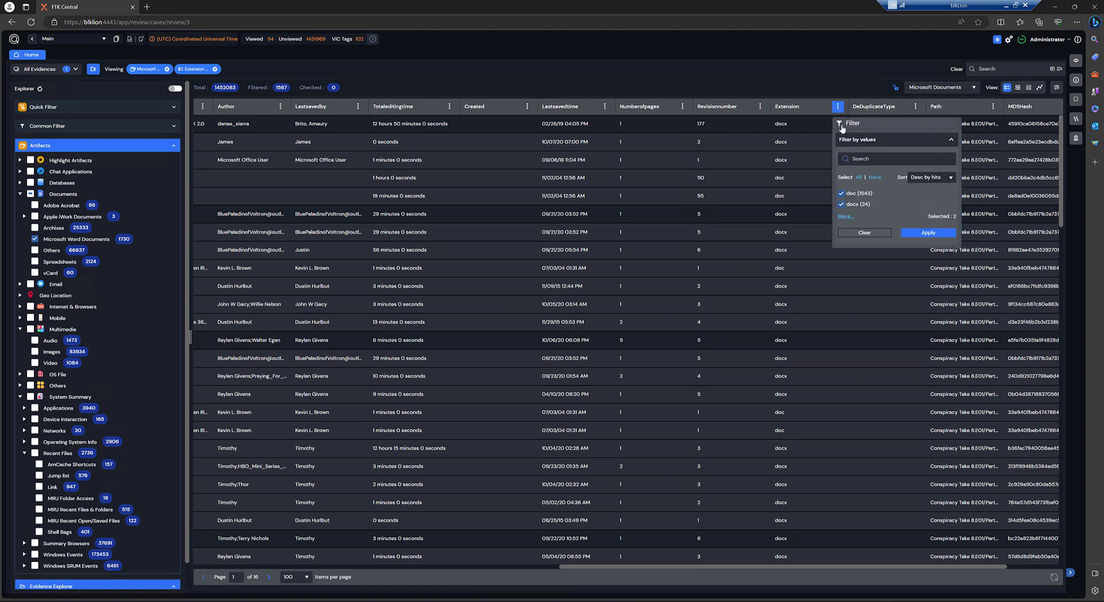
left_click(841, 194)
left_click(915, 234)
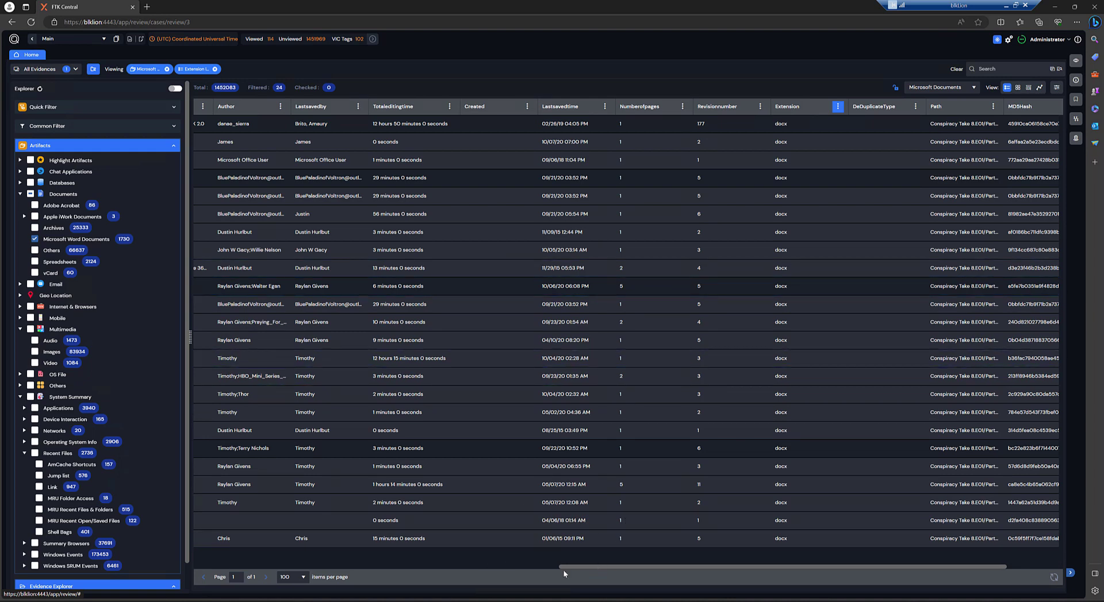
left_click_drag(563, 568, 274, 568)
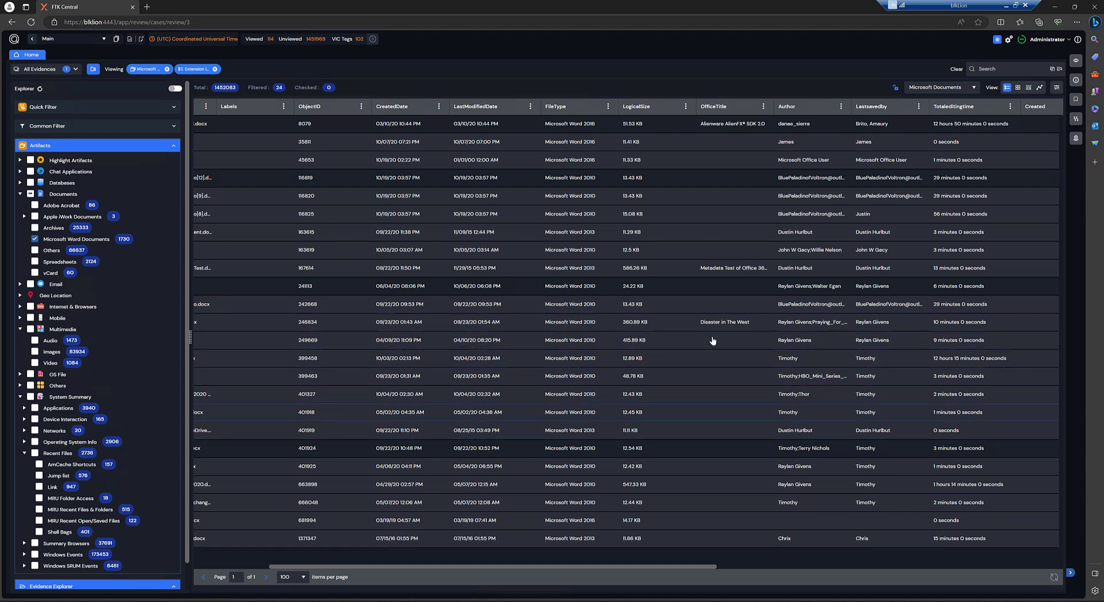
Clear the Extension column filter from the Word documents list.
scroll(924, 110, "right", 8)
left_click(917, 107)
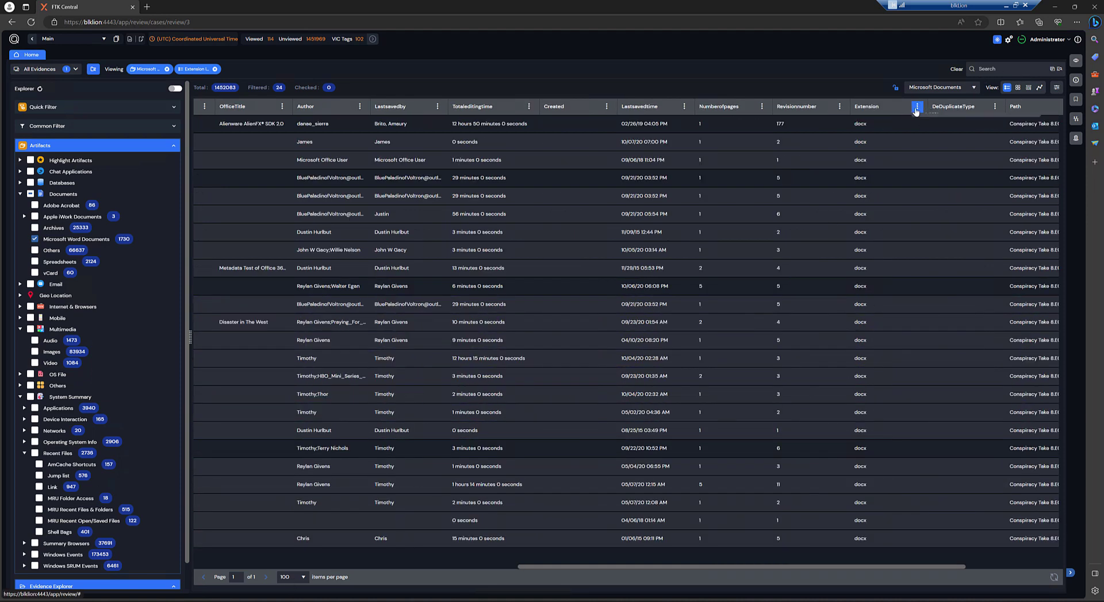
left_click(953, 224)
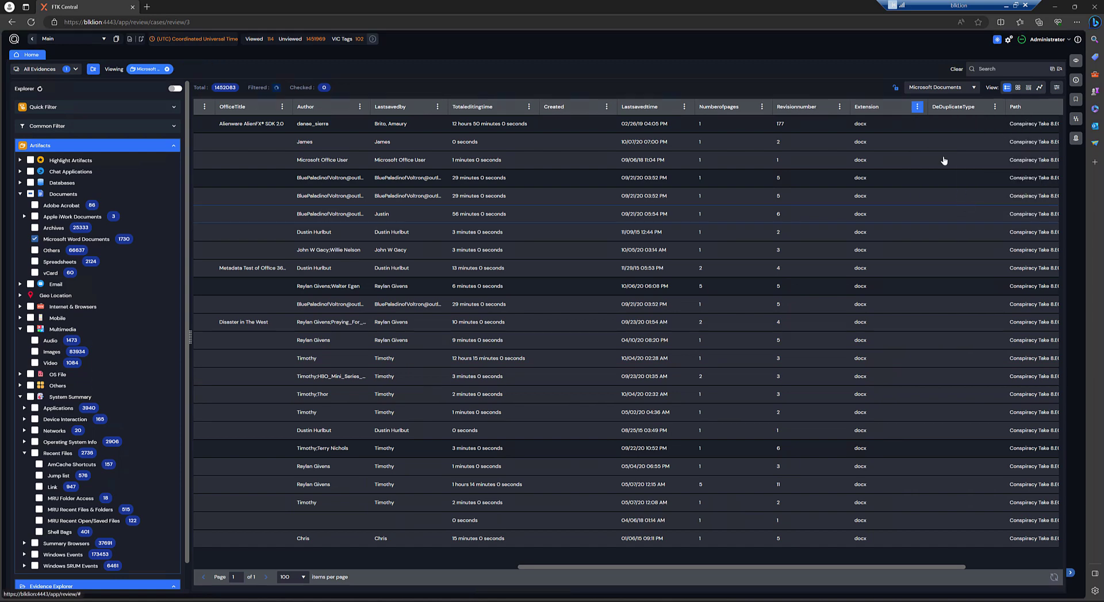
left_click(832, 74)
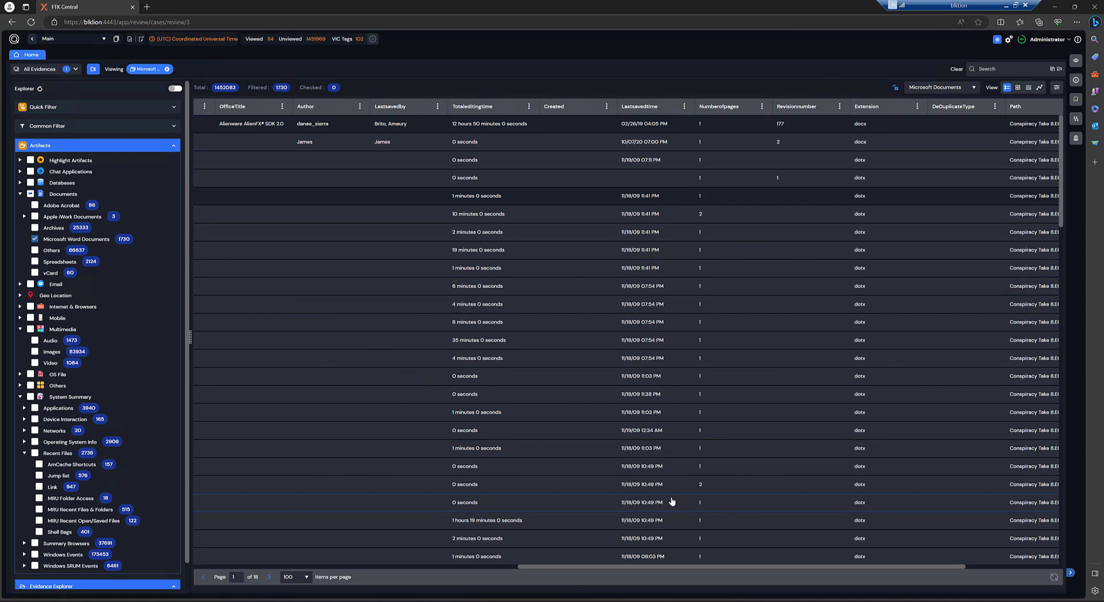
Set the file list to 500 items per page and look through the longer page.
double_click(256, 577)
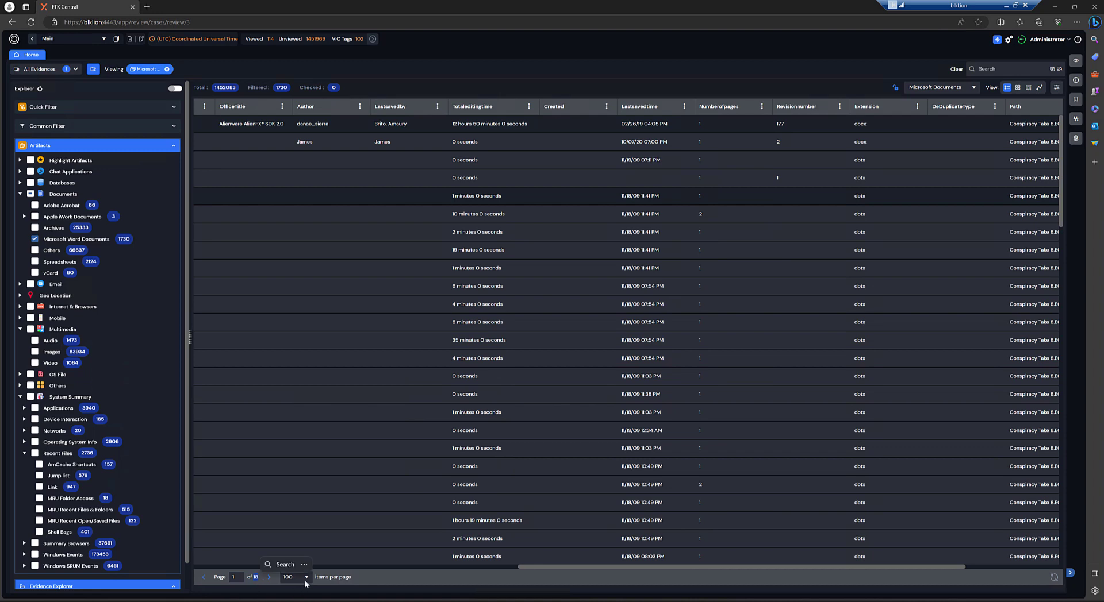
left_click(305, 579)
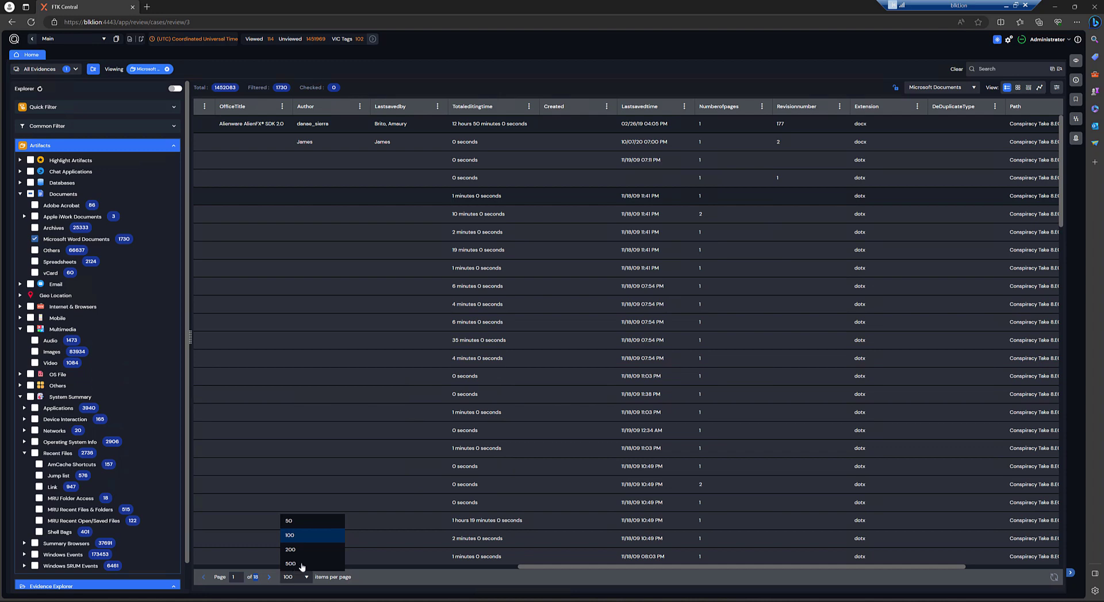
left_click(301, 565)
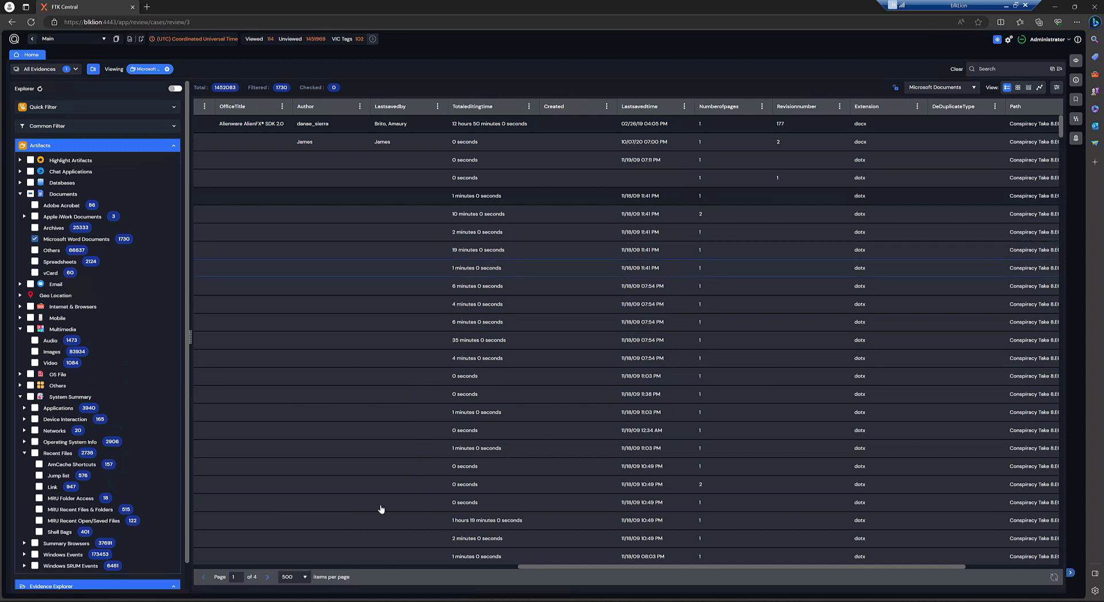
scroll(535, 425, "down", 3)
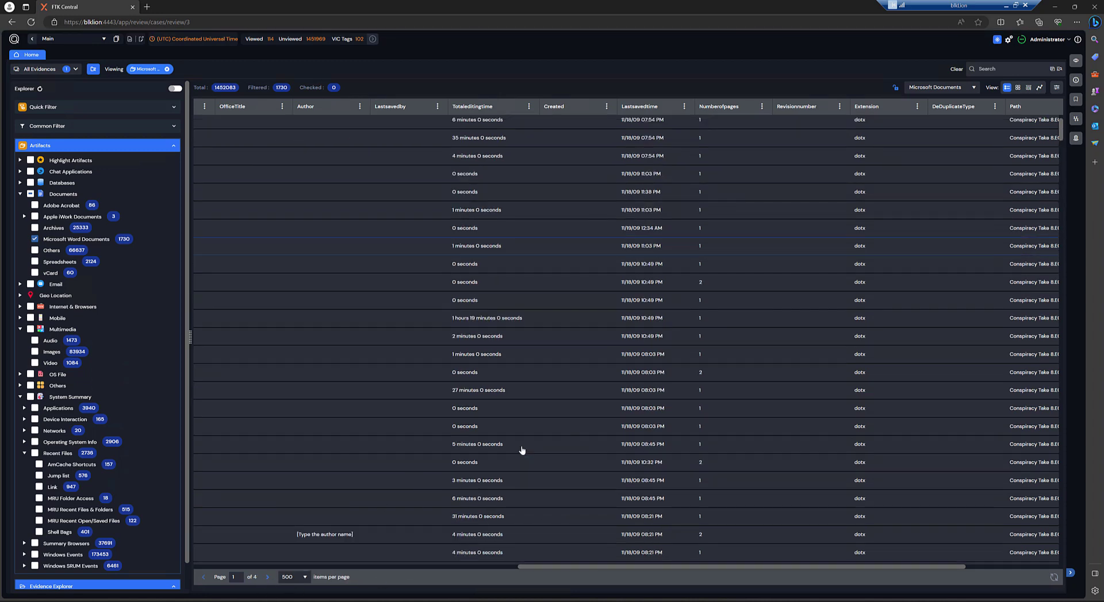
scroll(522, 449, "up", 3)
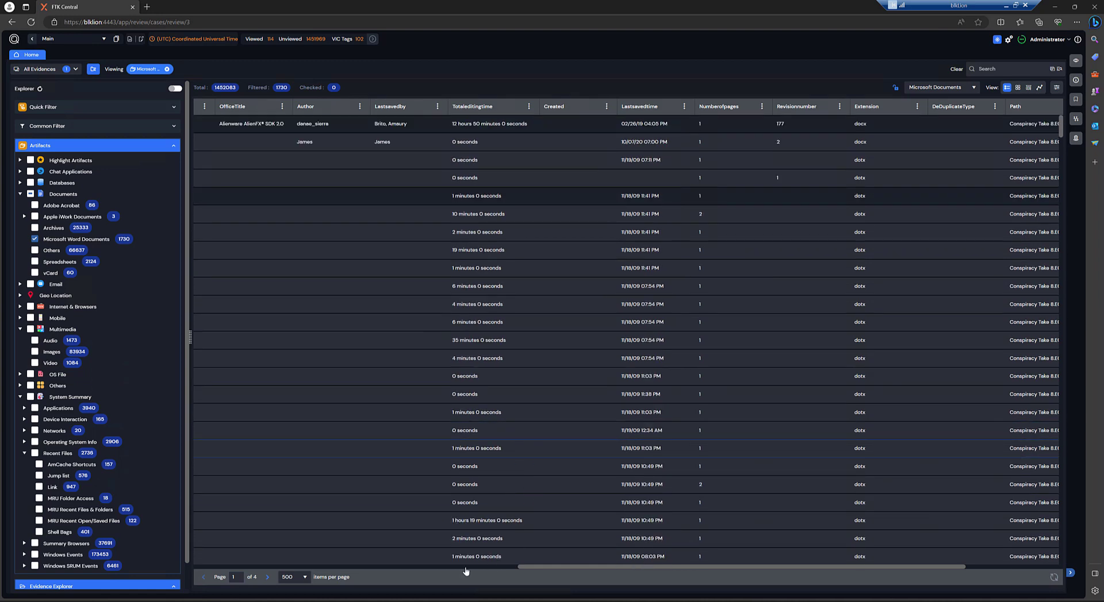
Replace the Microsoft Word Documents filter with the Images artifact filter under Multimedia.
left_click_drag(544, 567, 201, 566)
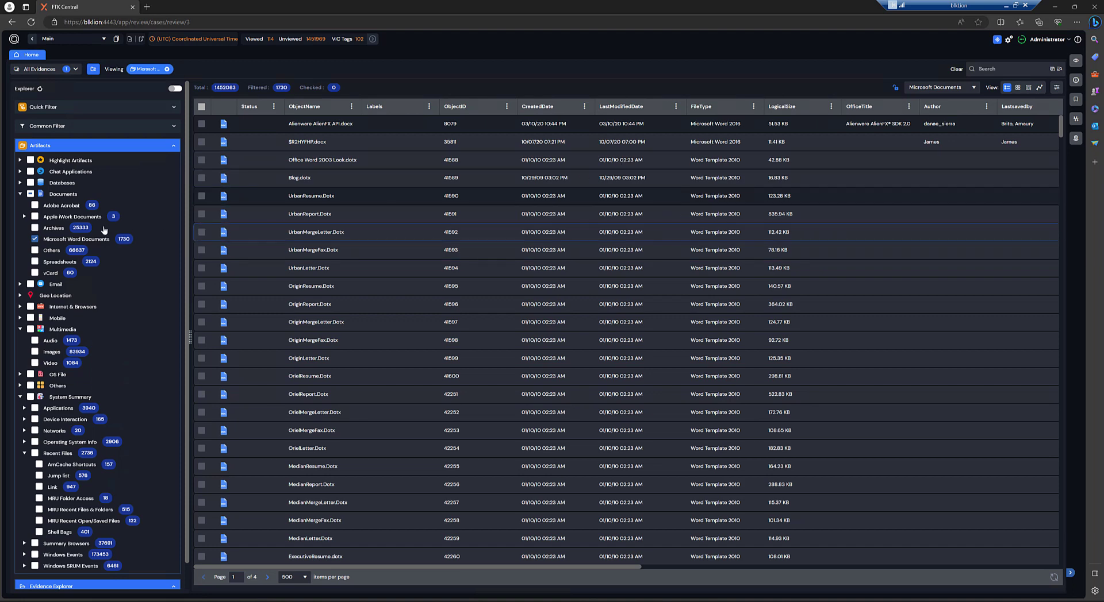
left_click(34, 239)
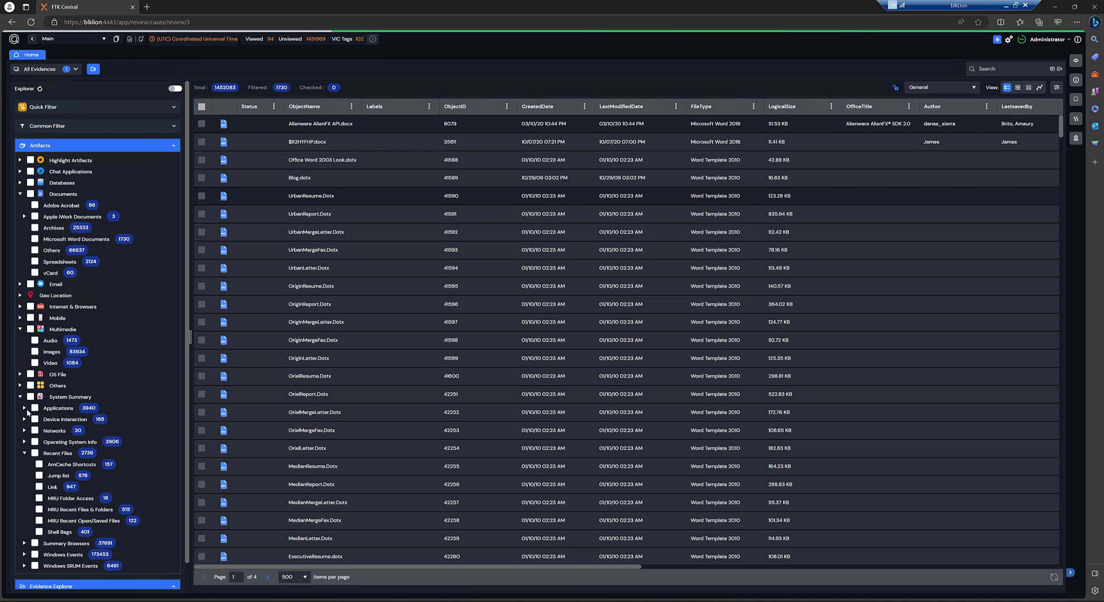
left_click(35, 352)
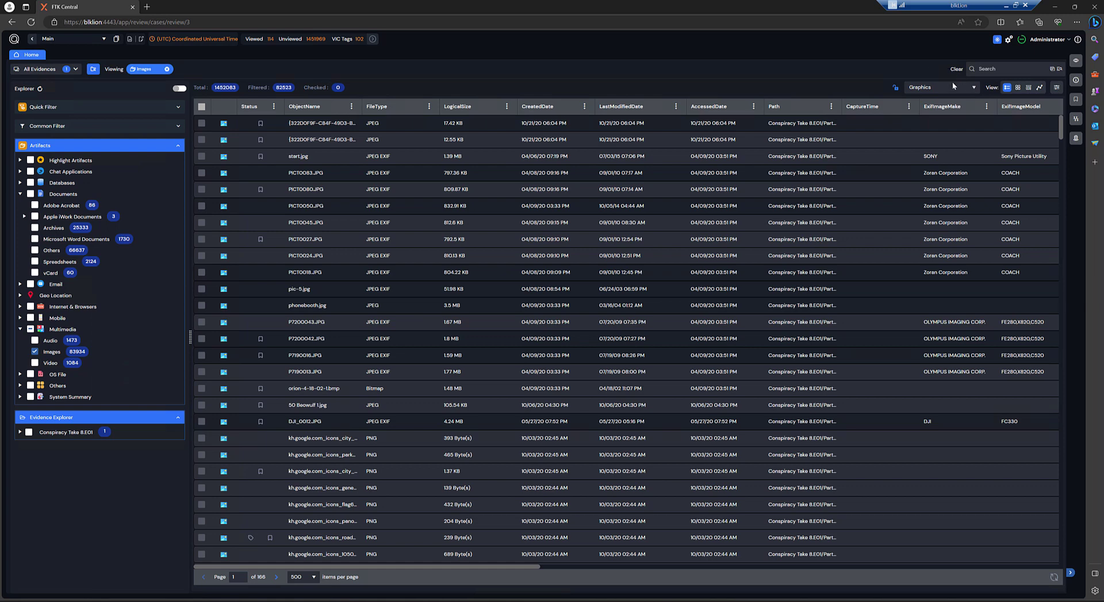
Look over the available column templates without changing Graphics, and switch the images to the thumbnail view.
left_click(973, 90)
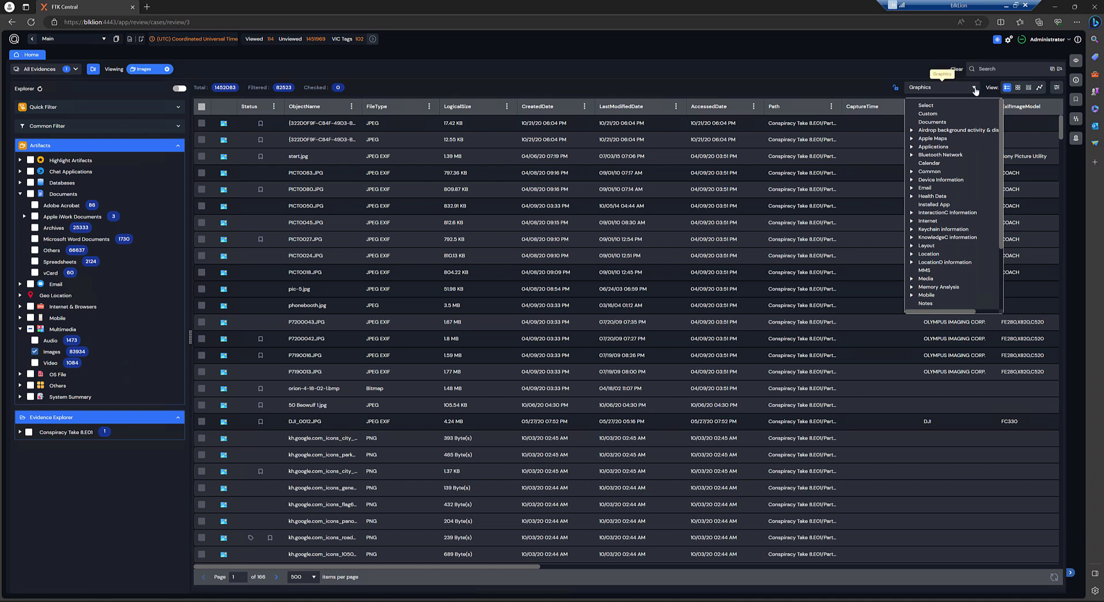
left_click(894, 71)
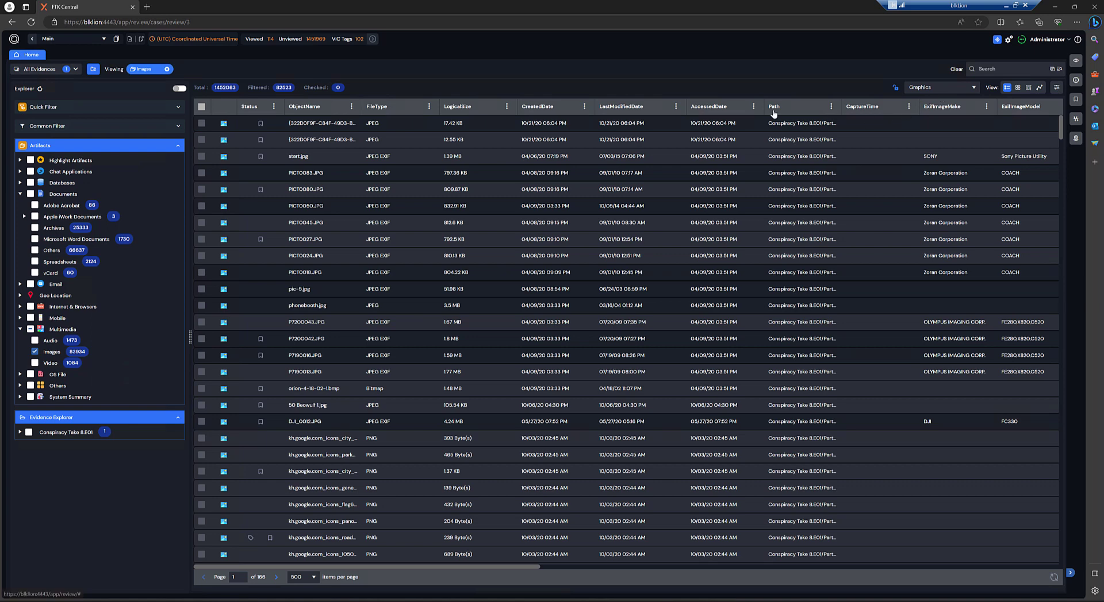
left_click(1017, 88)
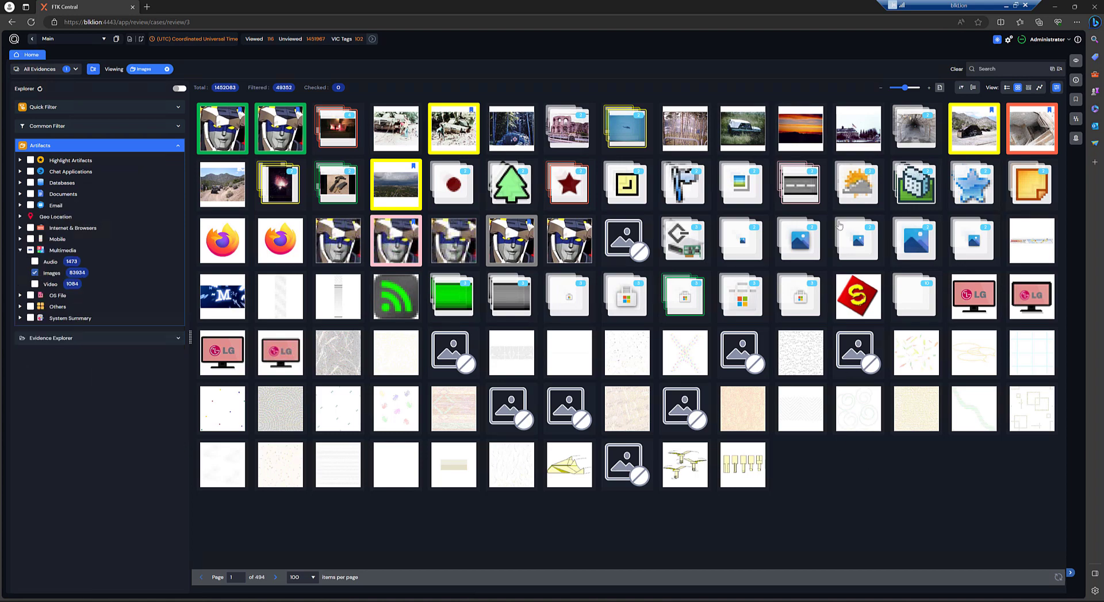
Select the stacked sun-and-cloud icon image, review its file information, and list its duplicates.
left_click(857, 191)
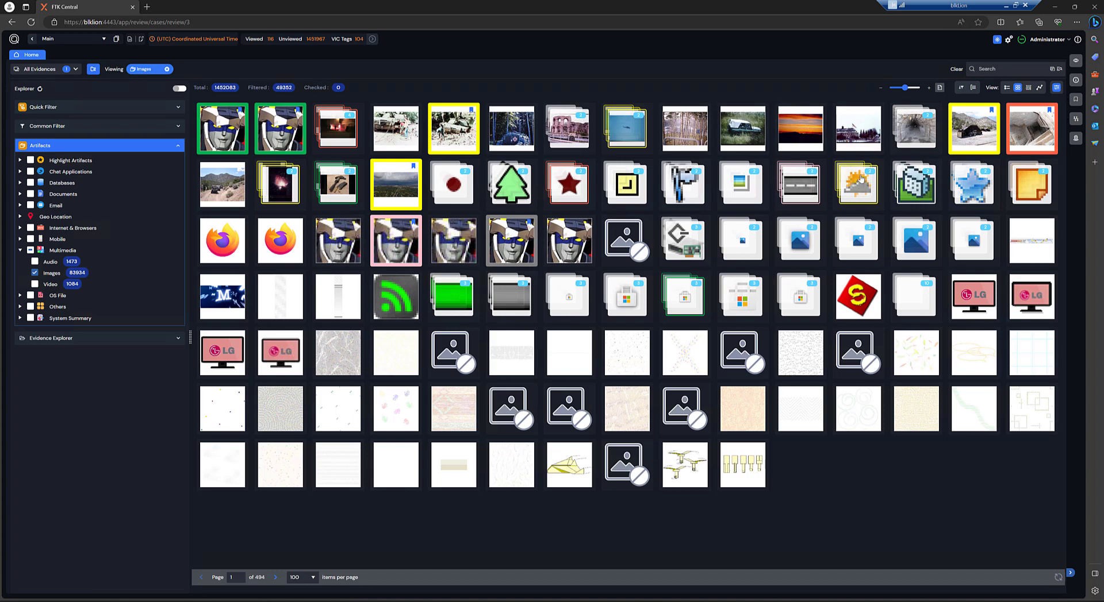
left_click(883, 174)
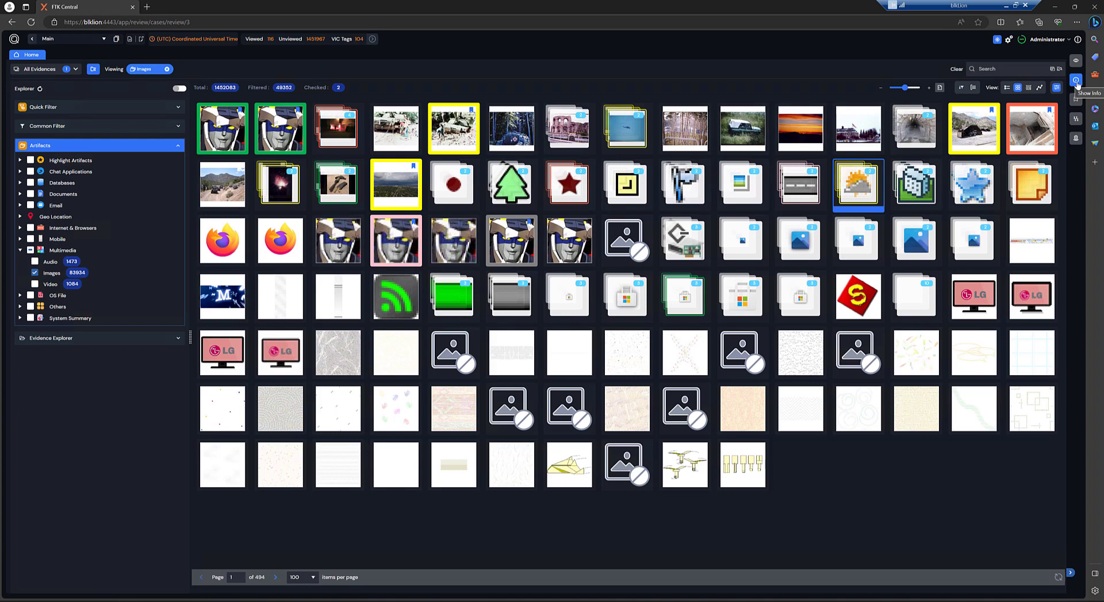
left_click(1077, 82)
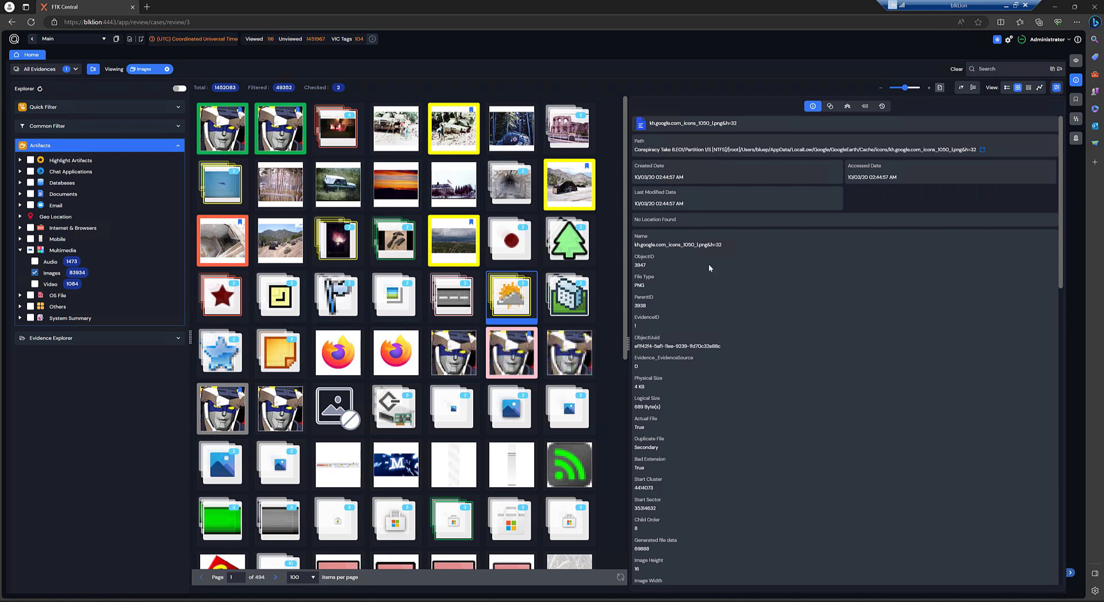
scroll(711, 306, "down", 10)
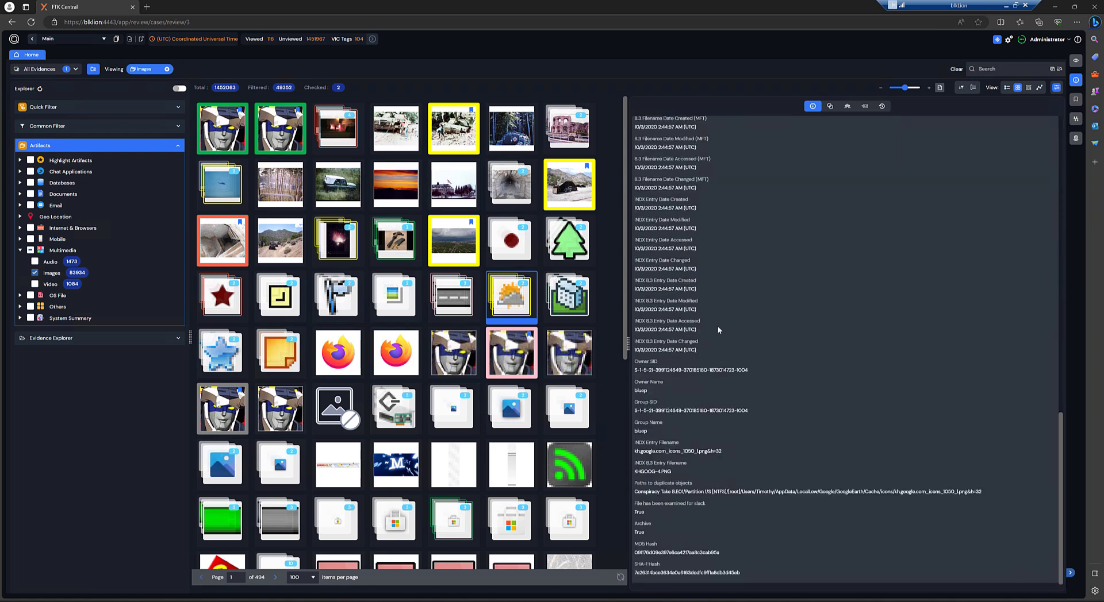
scroll(705, 341, "up", 10)
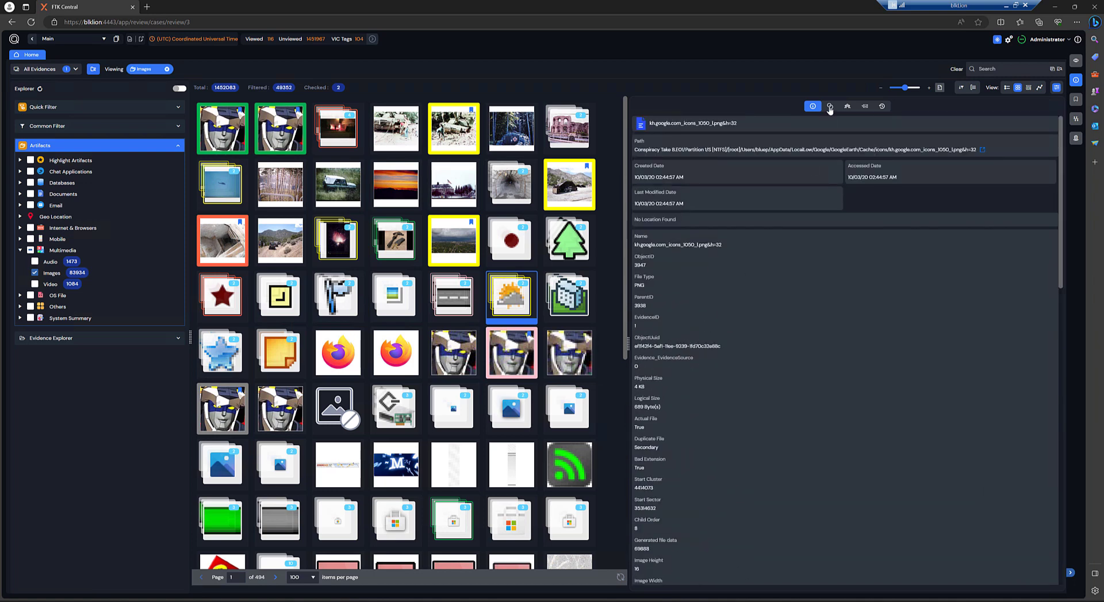
left_click(830, 107)
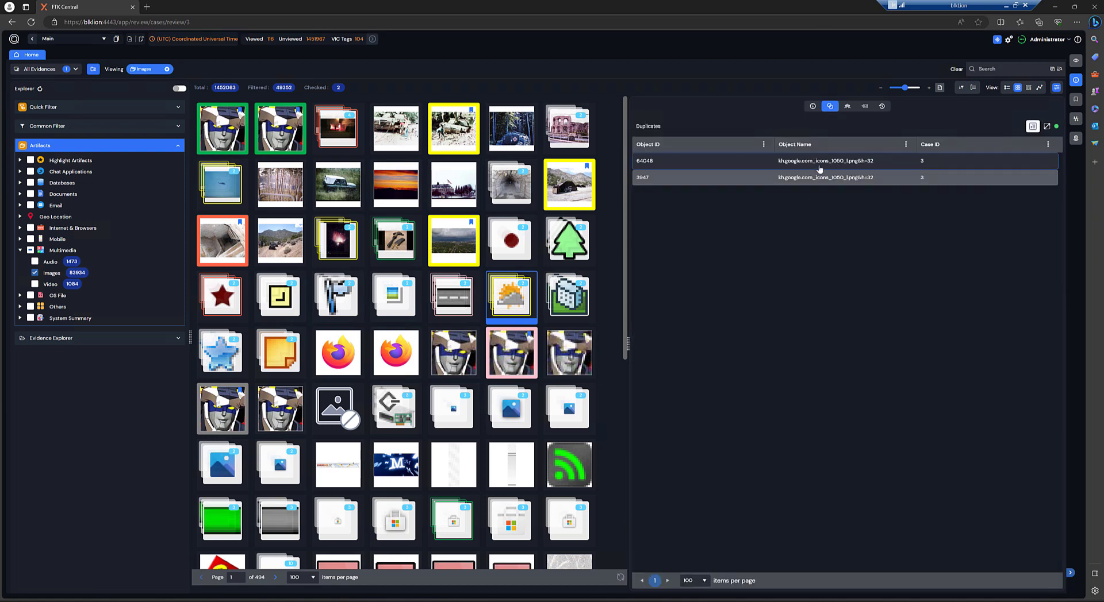
Check the duplicates and file information of the stacked start.jpg image, and close the details.
left_click(346, 131)
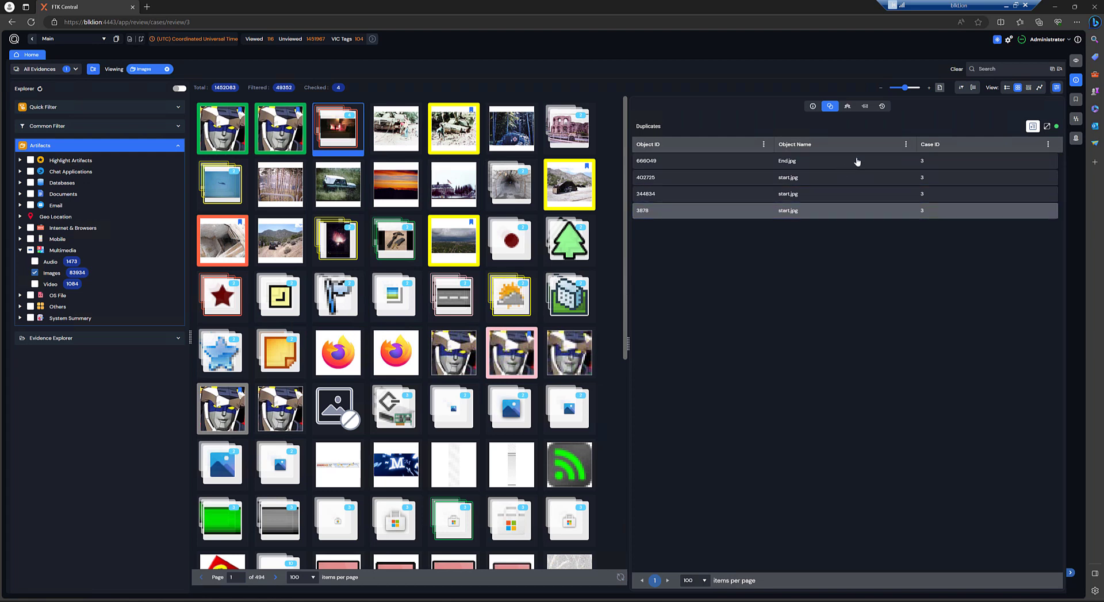
left_click(812, 107)
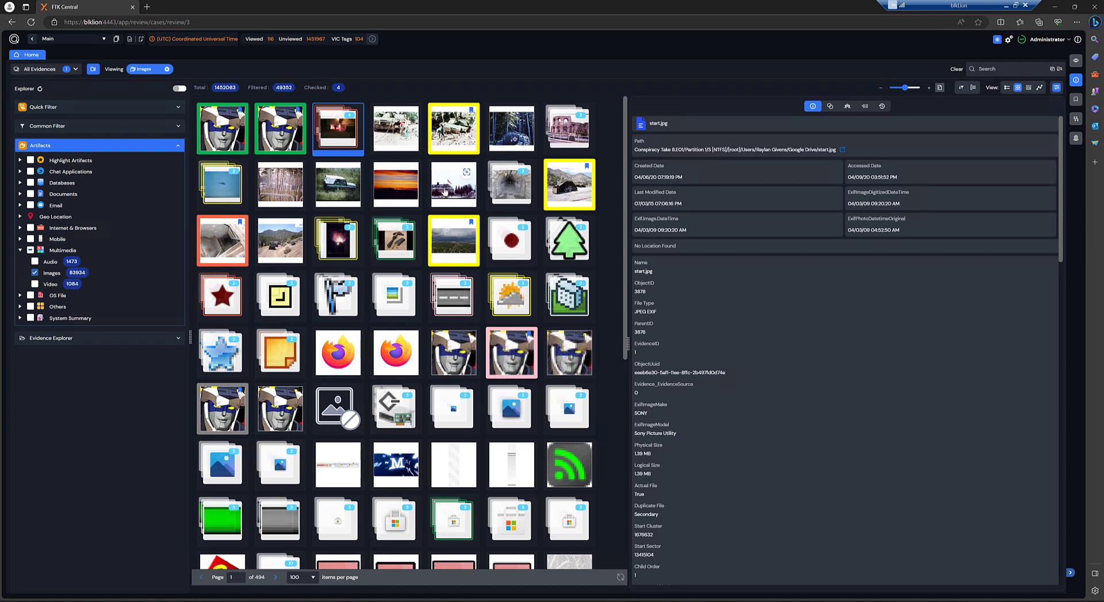
mouse_move(445, 192)
left_click(1076, 83)
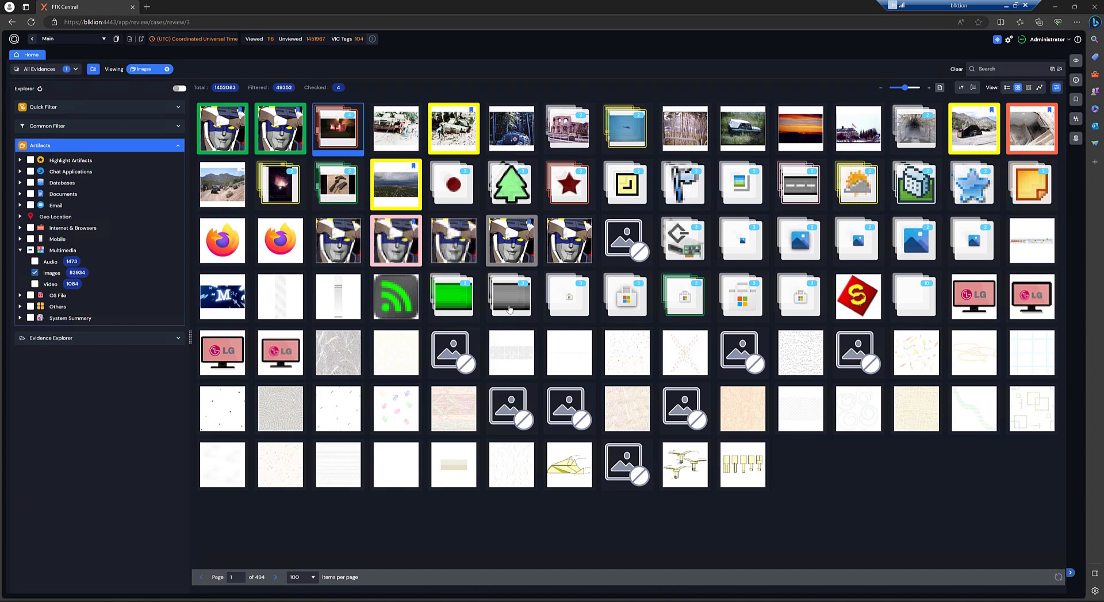
Tag the stacked grey bar image, and show the file details beneath the thumbnails.
left_click(508, 310)
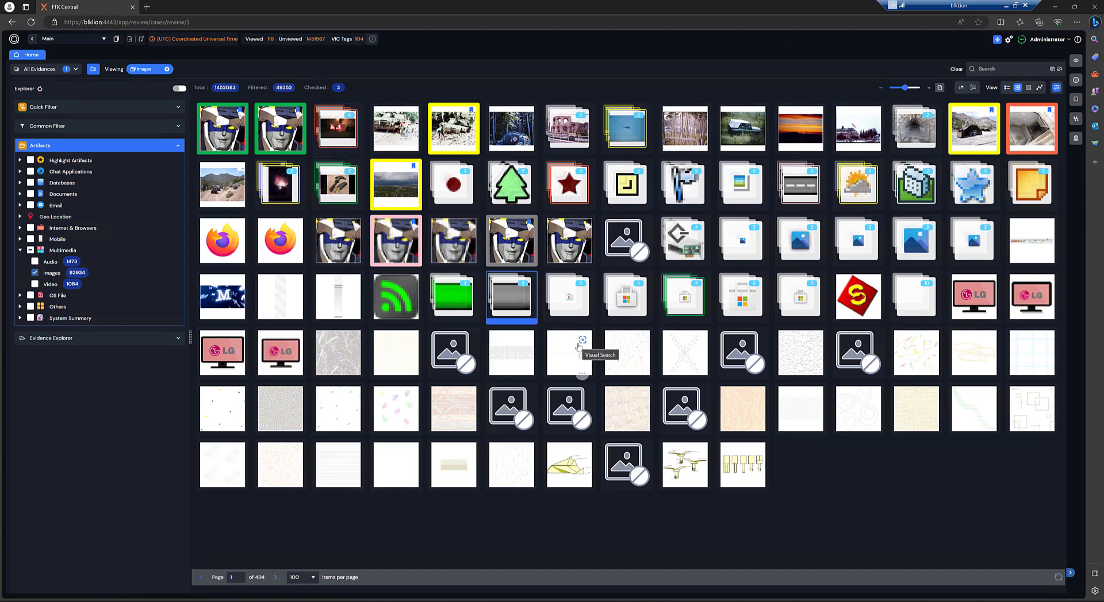
mouse_move(578, 347)
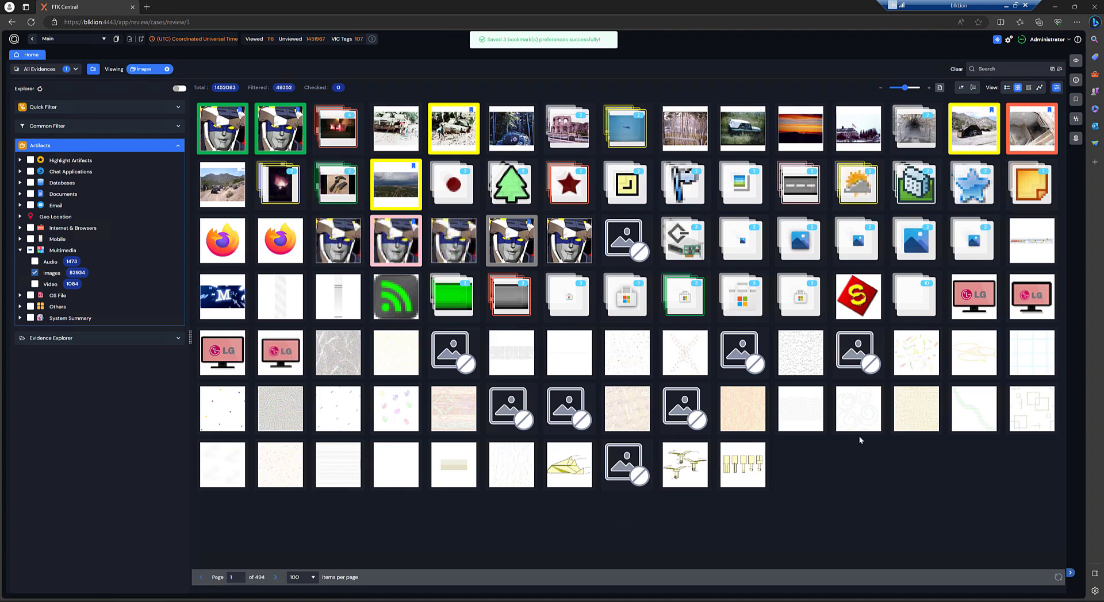
mouse_move(905, 88)
left_mouse_down()
mouse_move(916, 90)
mouse_move(901, 90)
left_mouse_up()
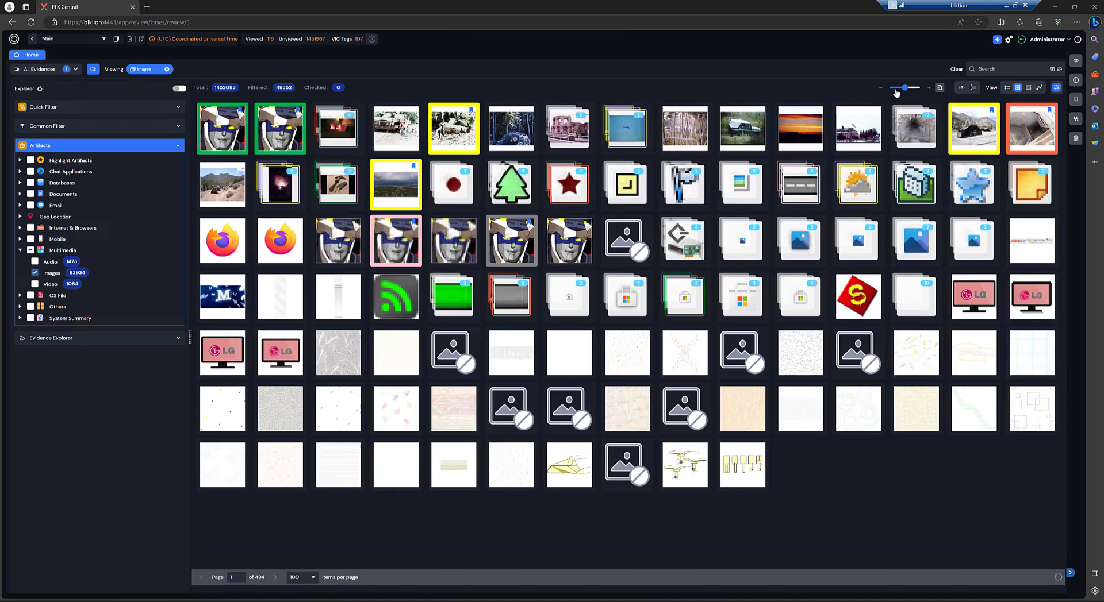
left_click(940, 88)
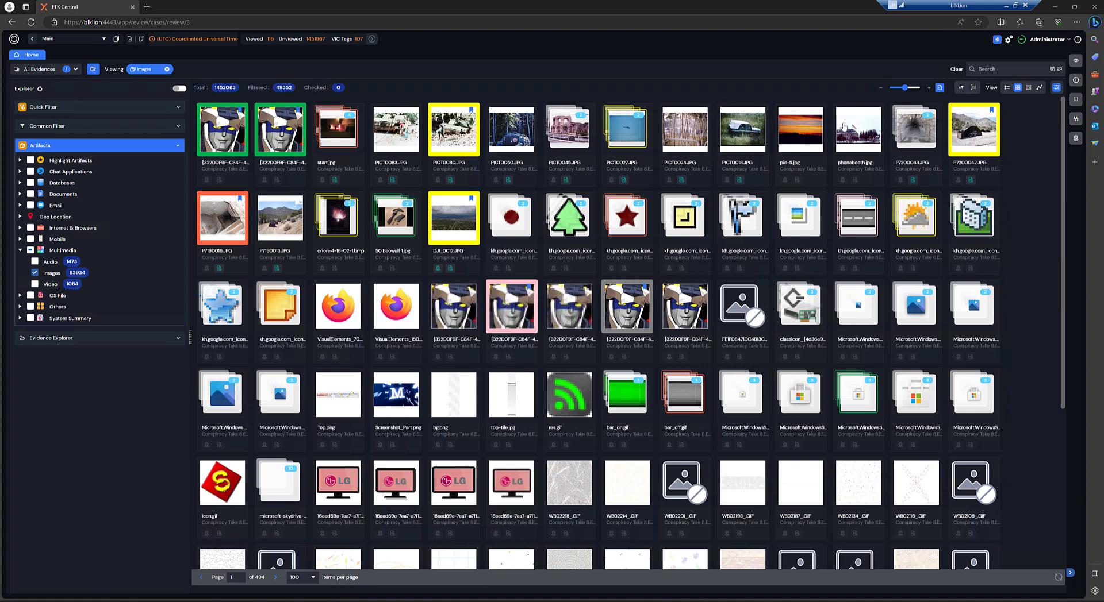
View the file information of PICT0018.JPG and open its containing Google Drive folder.
left_click(746, 144)
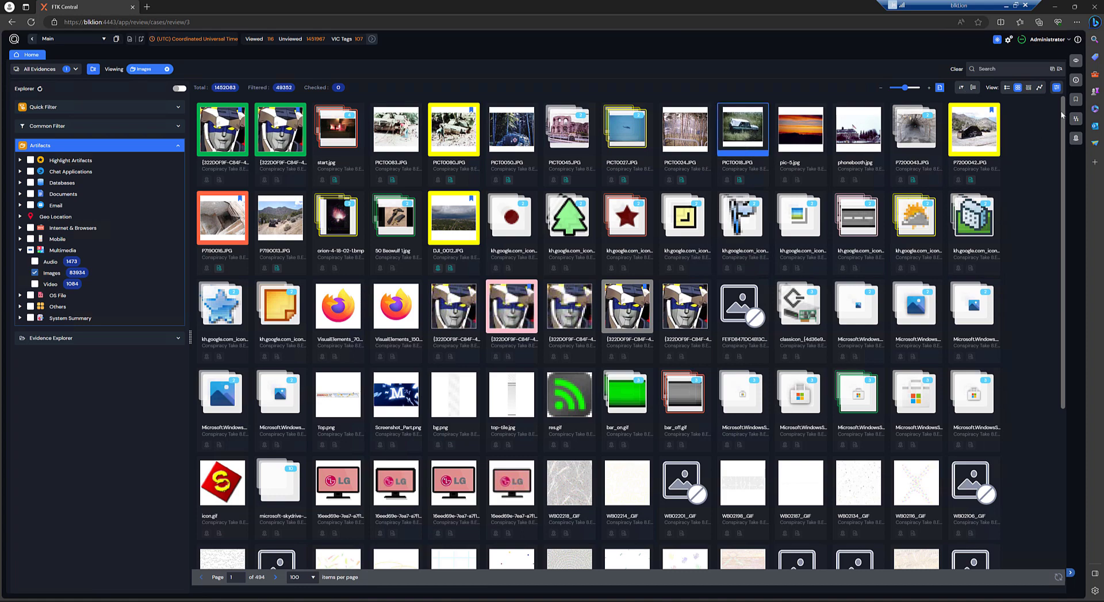
left_click(1076, 82)
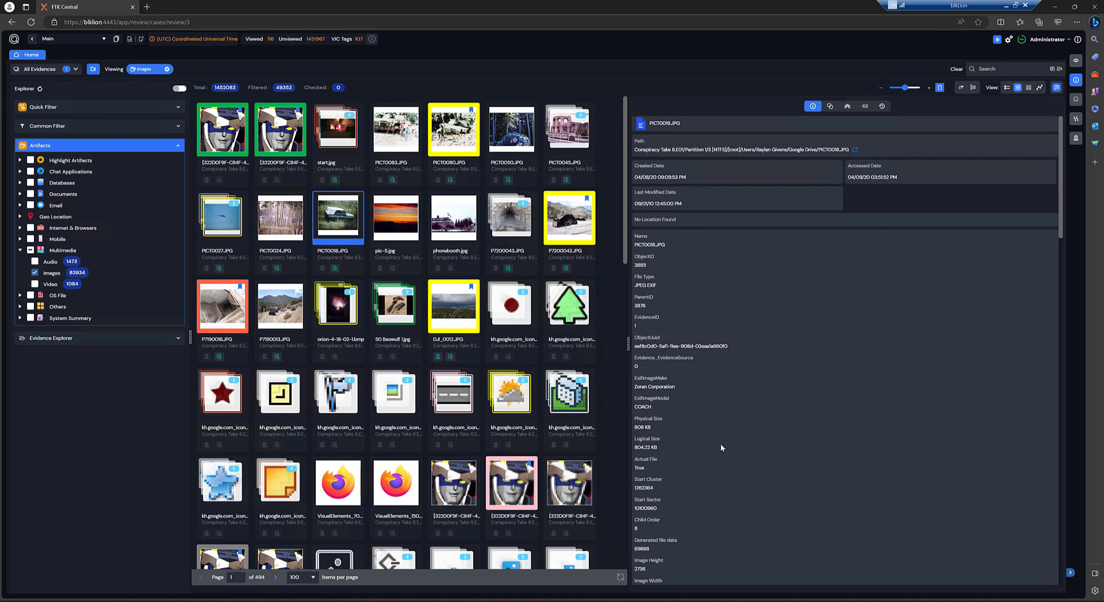
left_click(803, 151)
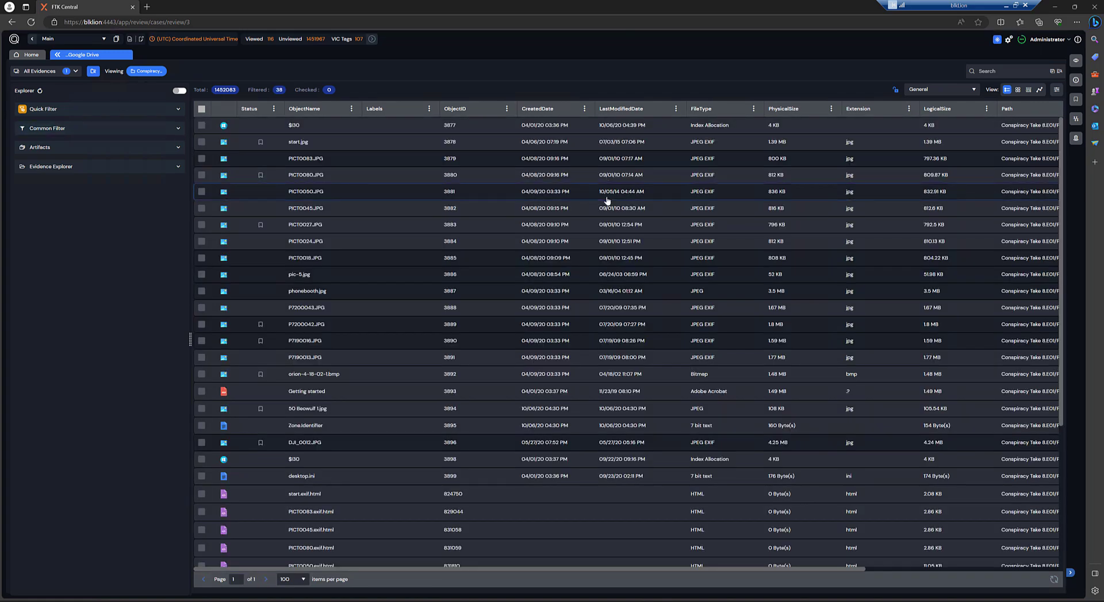
Close the Google Drive folder's tab and hide the file information of PICT0018.JPG.
left_click(36, 168)
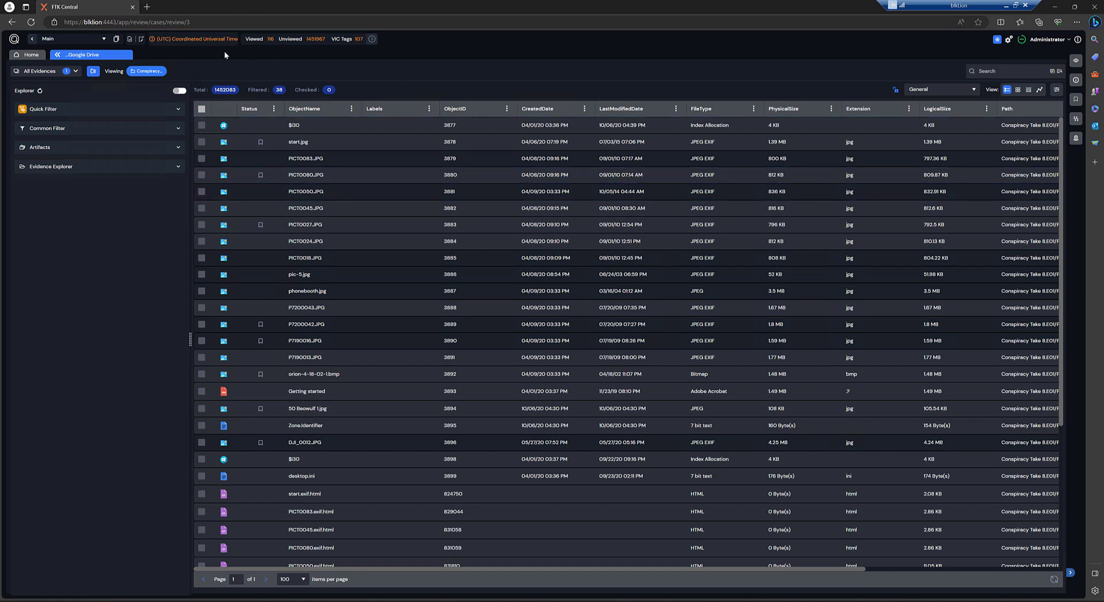
left_click(127, 55)
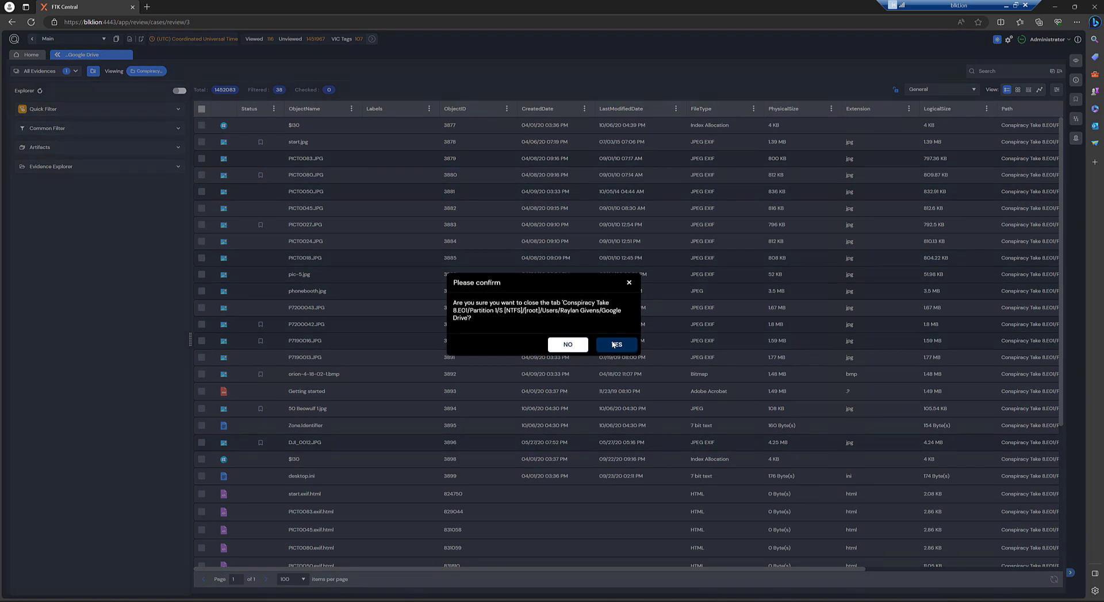
left_click(613, 344)
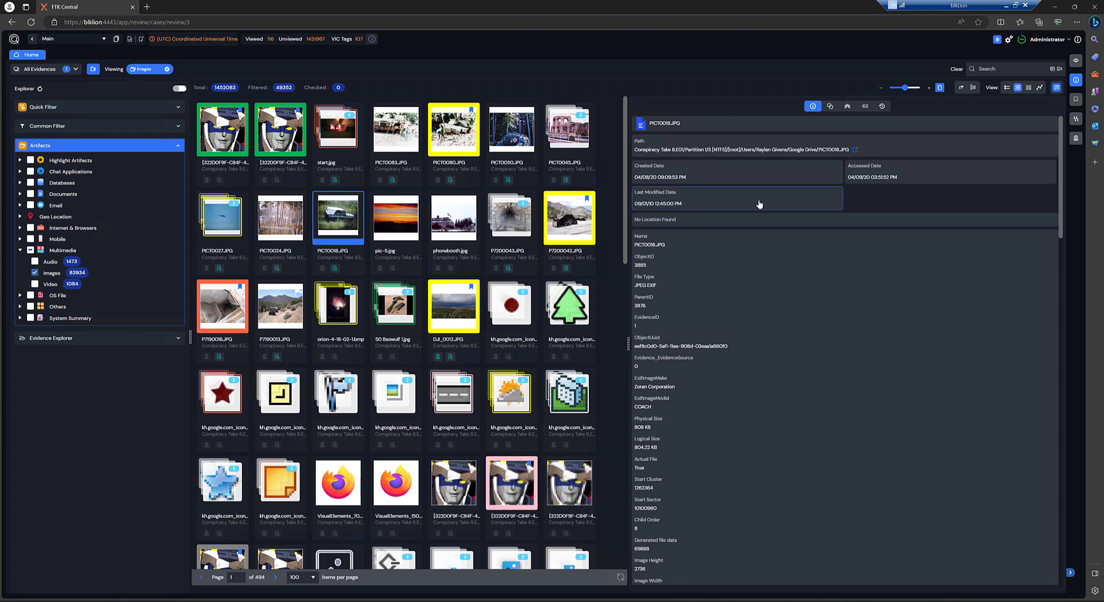
left_click(1076, 80)
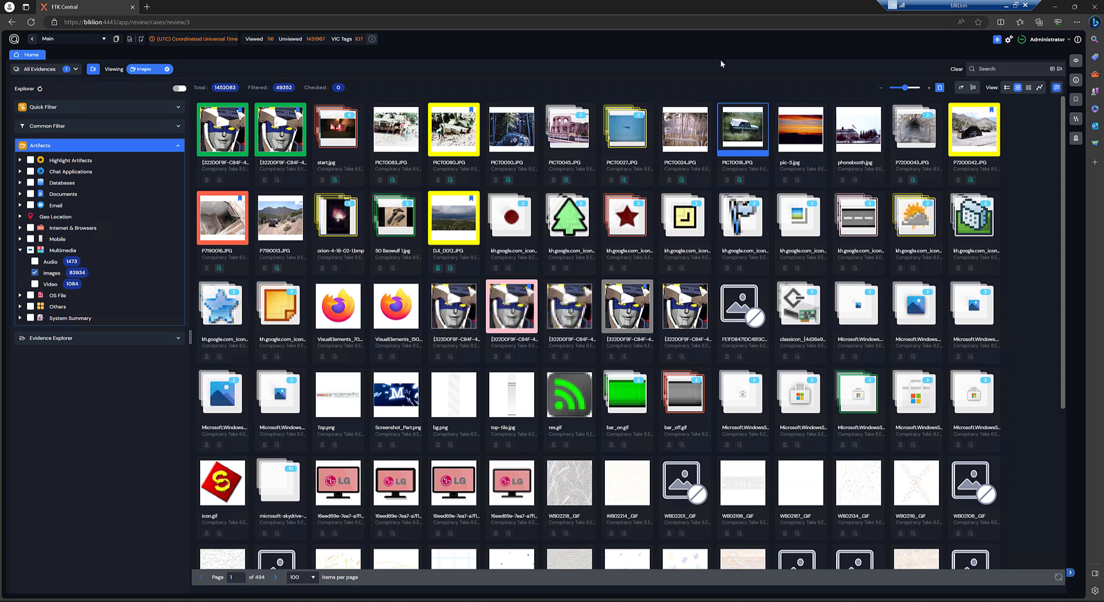
Look over the thumbnail display options, including Hide, Pixelate, Mute Video & Audio, Stack Duplicates and Hover.
mouse_move(739, 119)
left_click(1057, 87)
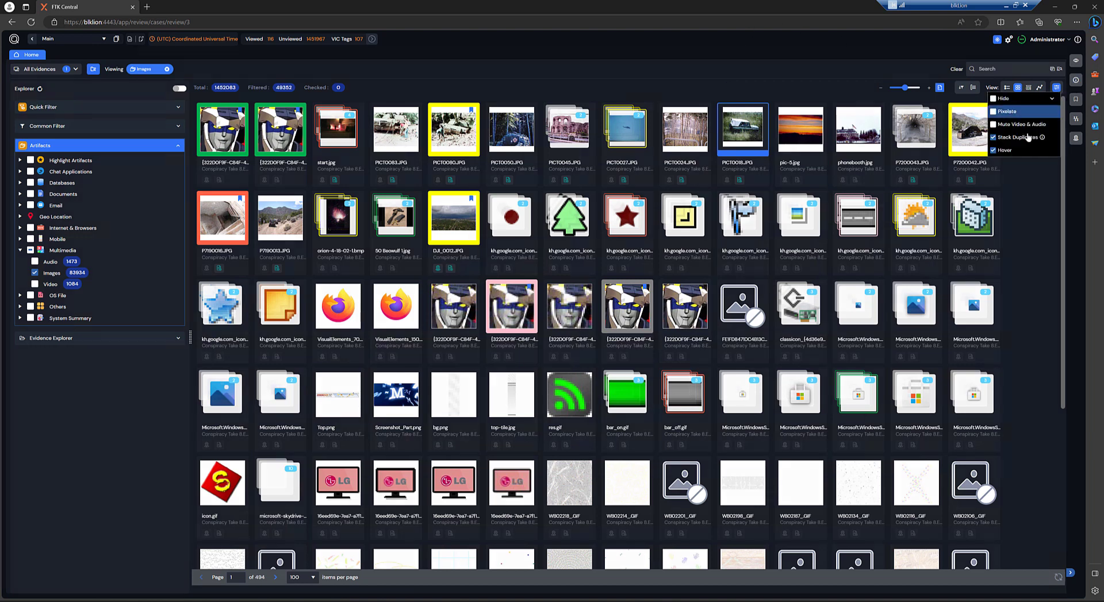
left_click(1021, 192)
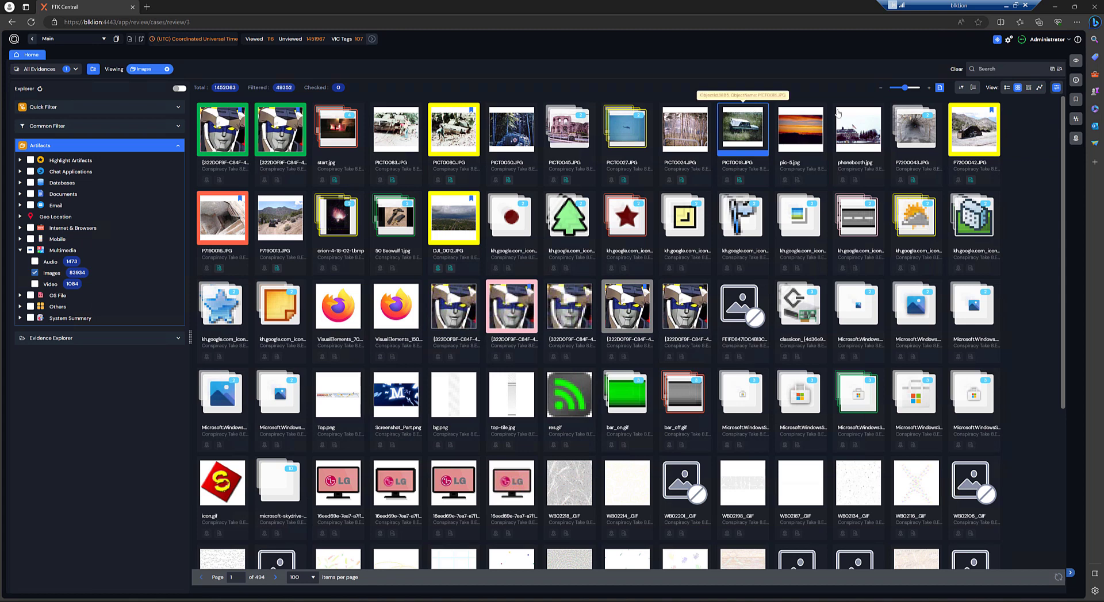
Shrink the thumbnails to the smallest size to preview the sunset image with Hover enabled, and restore the medium size.
left_click(886, 89)
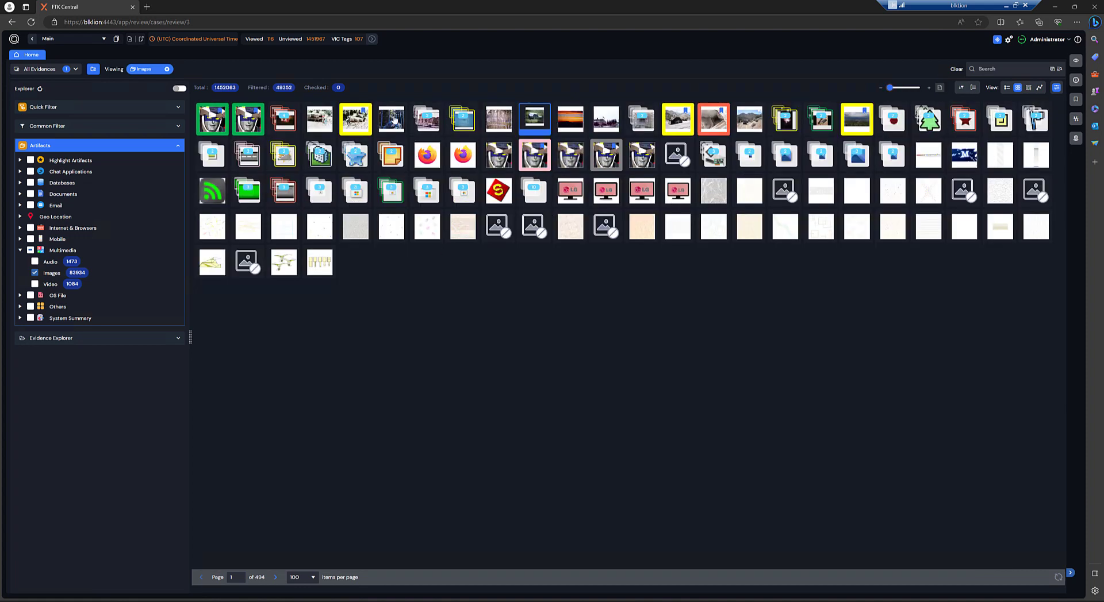
left_click(570, 124)
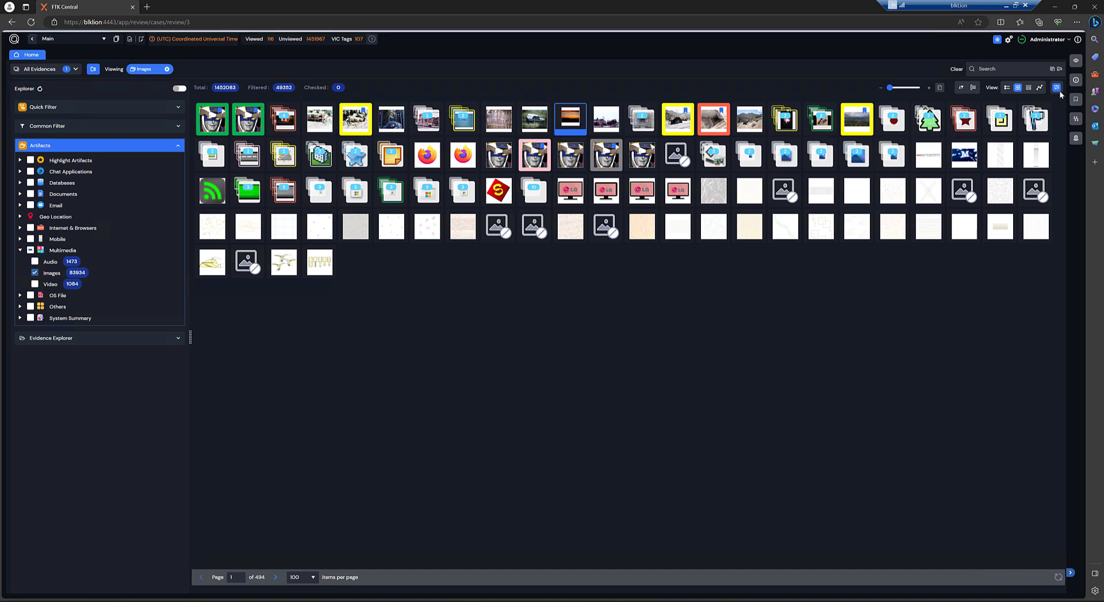
left_click(1056, 88)
left_click(996, 151)
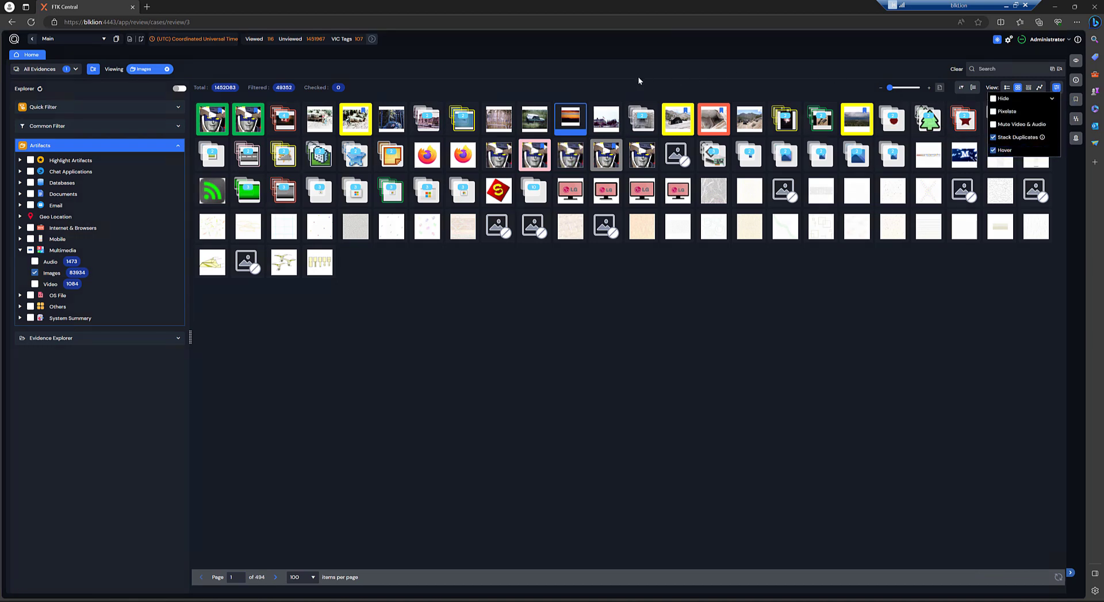
mouse_move(570, 121)
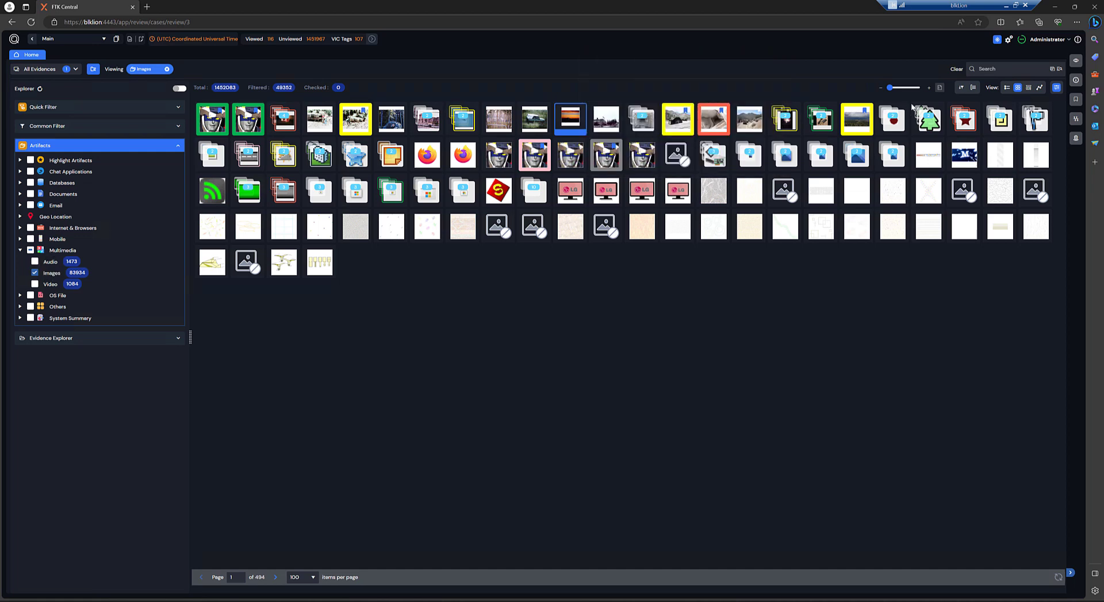
left_click(904, 88)
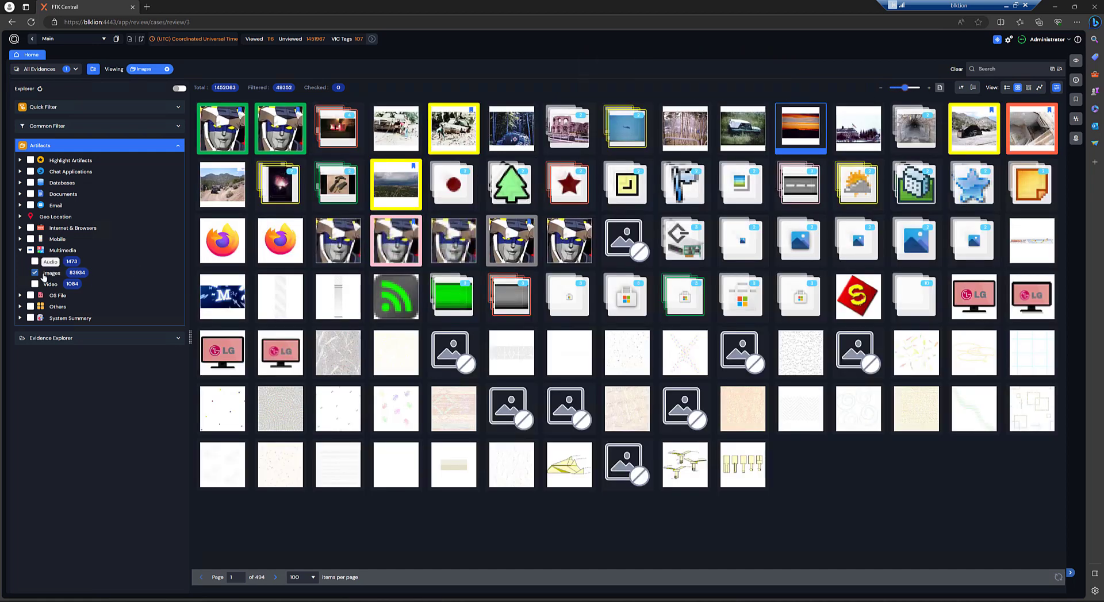
Replace the Images filter with Video under Multimedia, and enable Mute Video & Audio for previewing the videos.
left_click(35, 272)
left_click(34, 284)
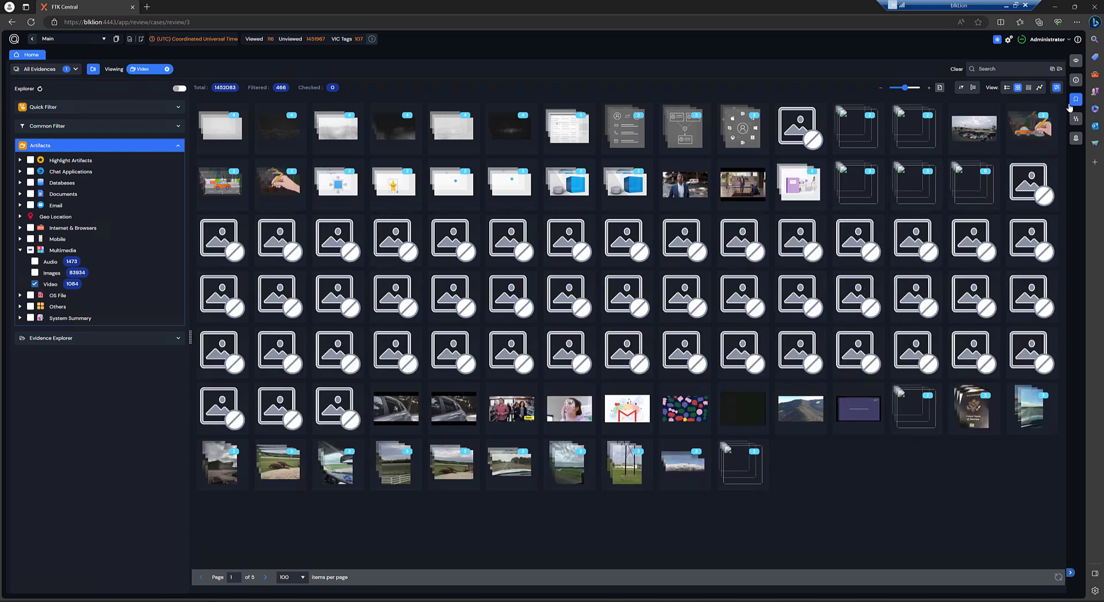
left_click(1057, 90)
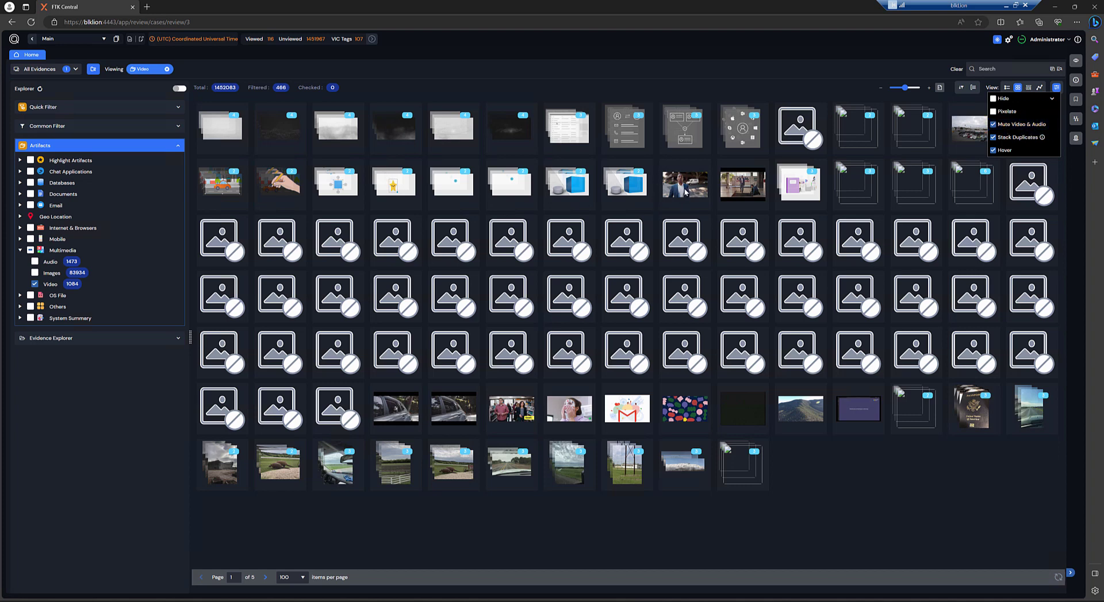
mouse_move(691, 192)
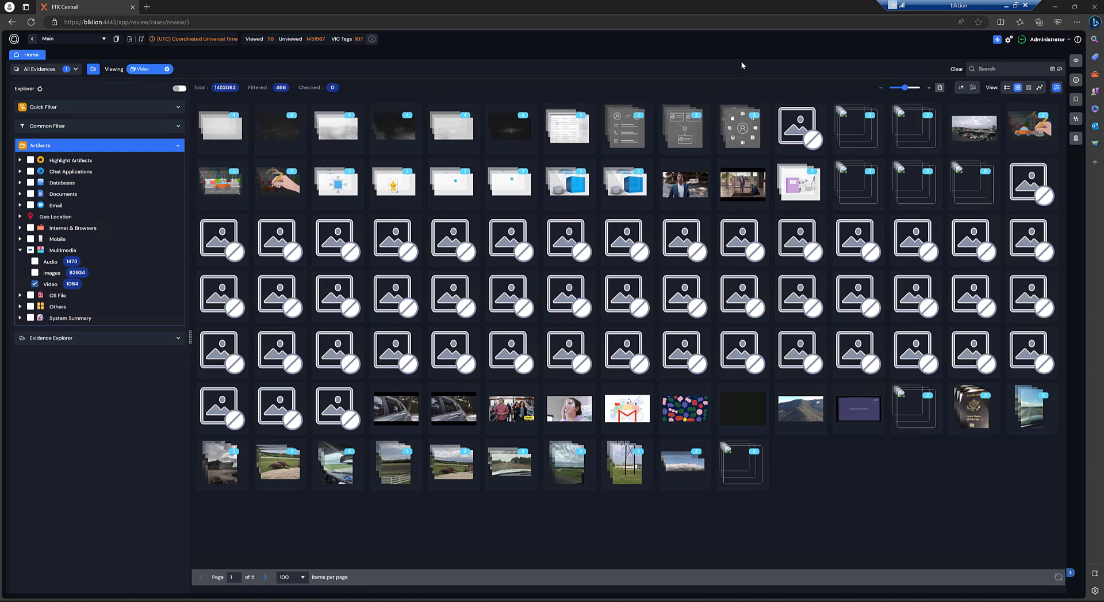
Disable the Hover option and switch the Multimedia filter from Video back to Images.
left_click(1056, 88)
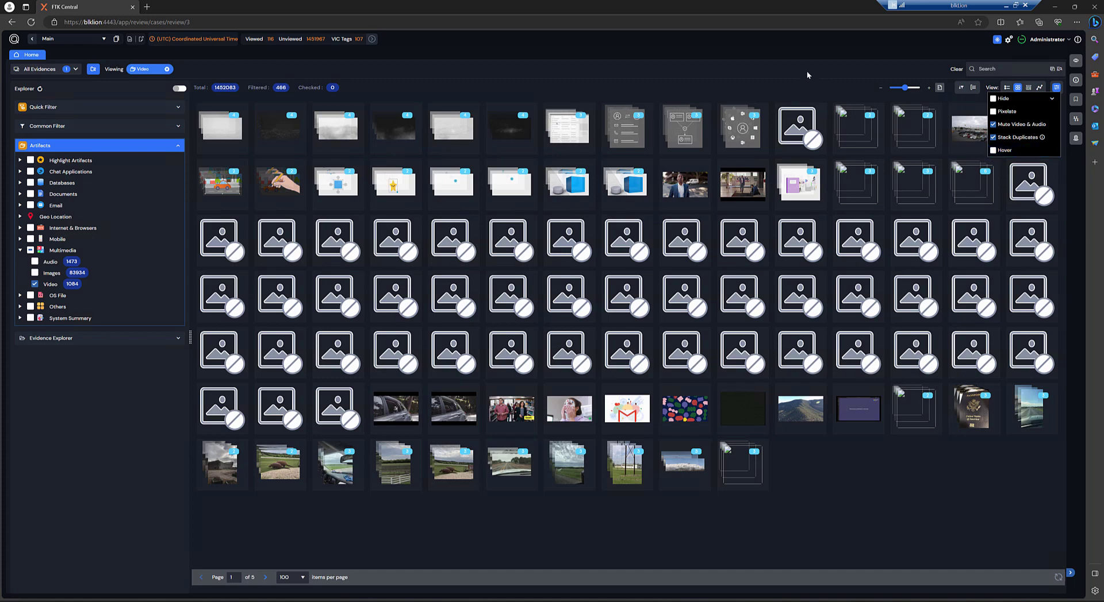
left_click(35, 284)
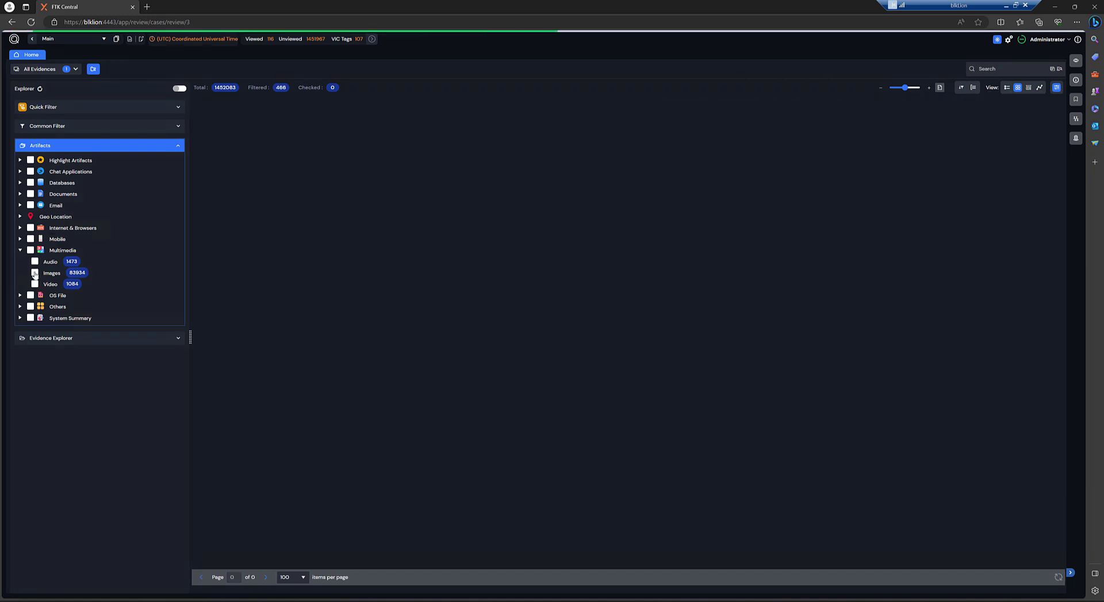
left_click(35, 274)
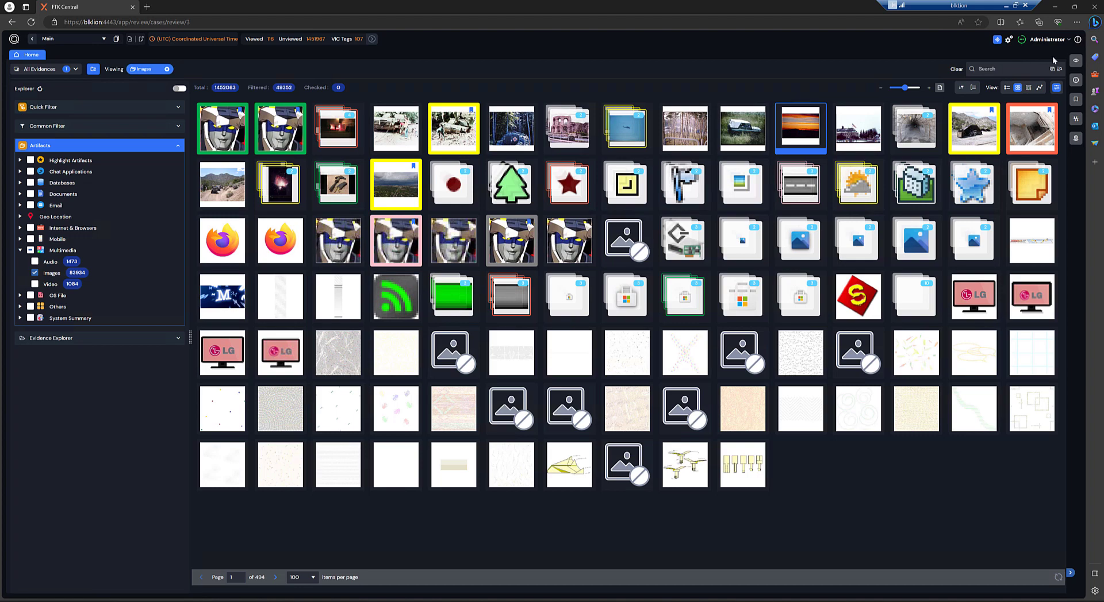
Enable Pixelate in the display options to obscure the tagged images.
left_click(1057, 87)
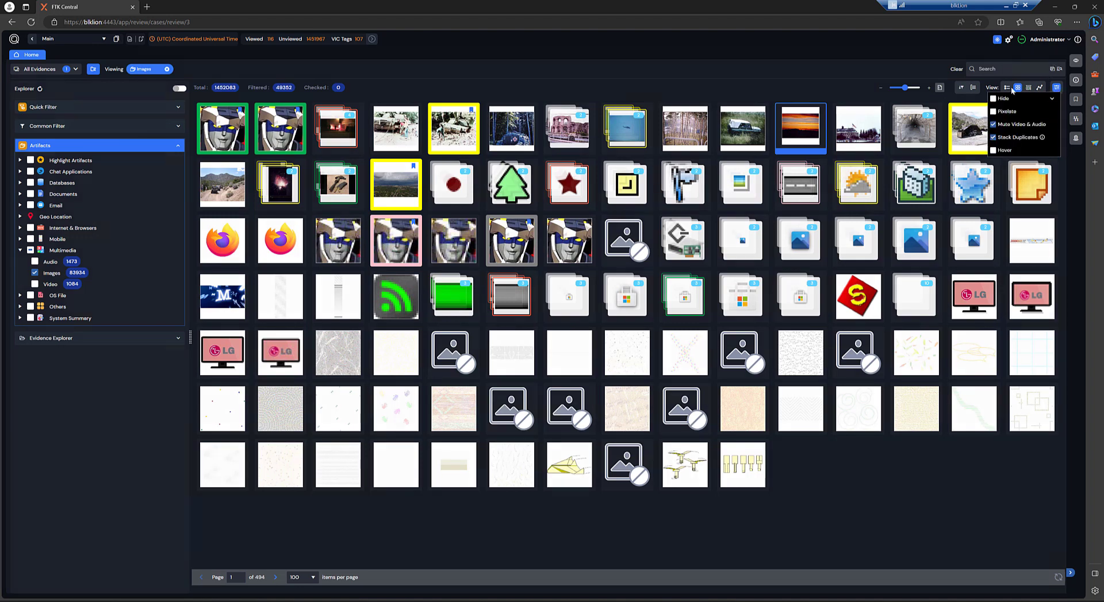
left_click(993, 112)
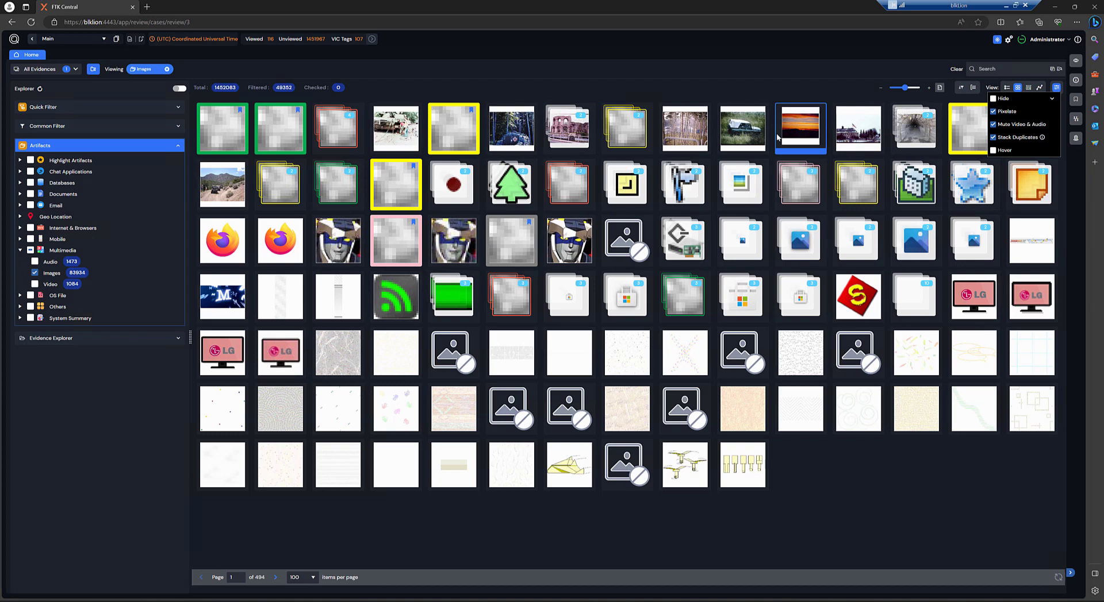
left_click(702, 75)
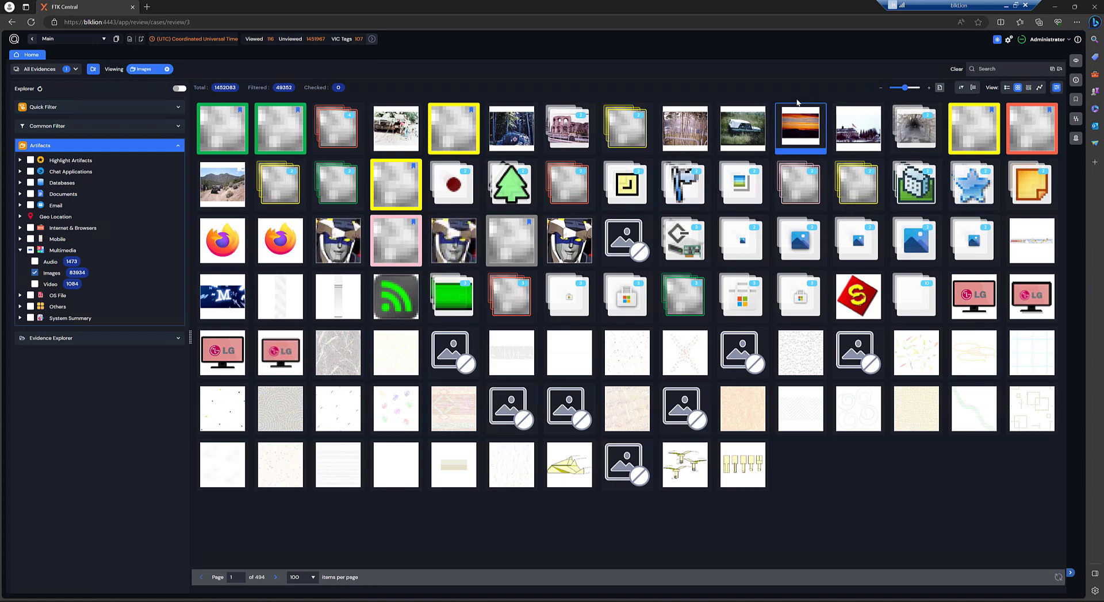
Expand the Hide options and set Tagged items to be hidden from the thumbnails.
left_click(1055, 88)
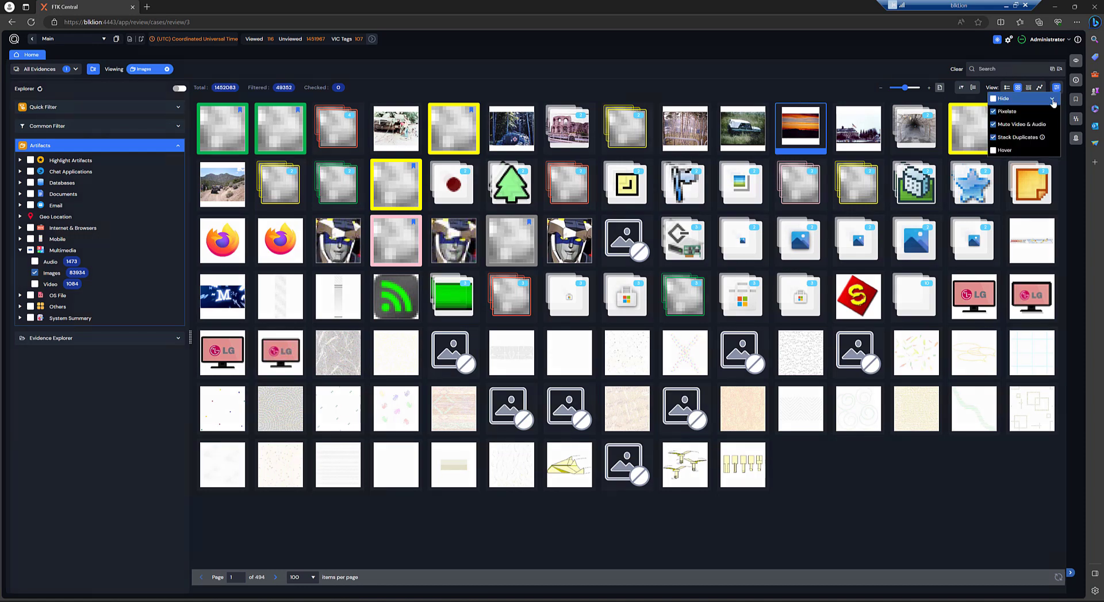
left_click(1054, 98)
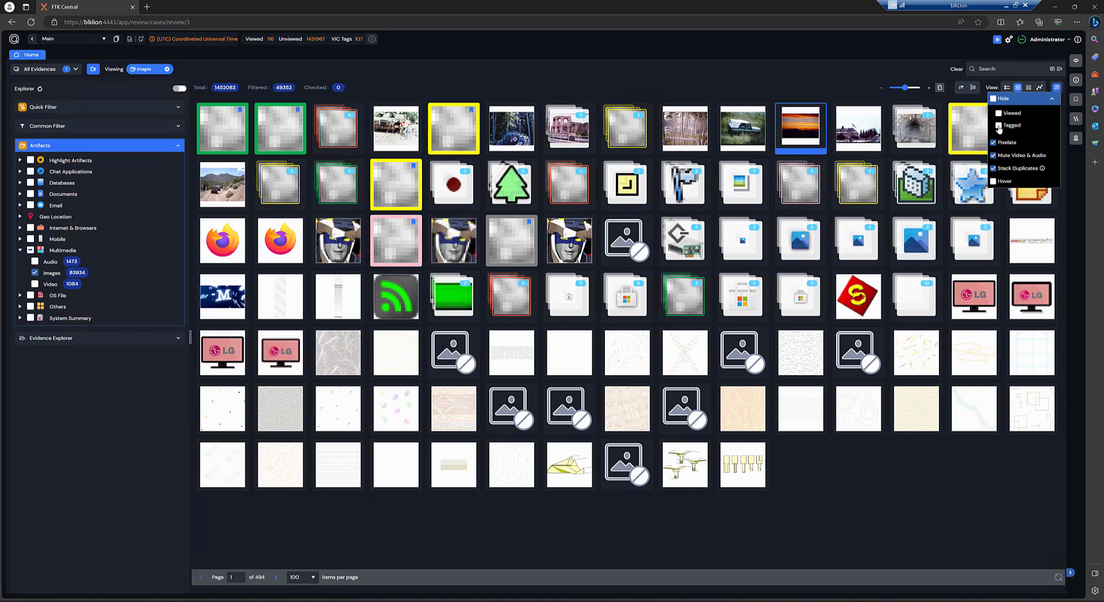
left_click(999, 126)
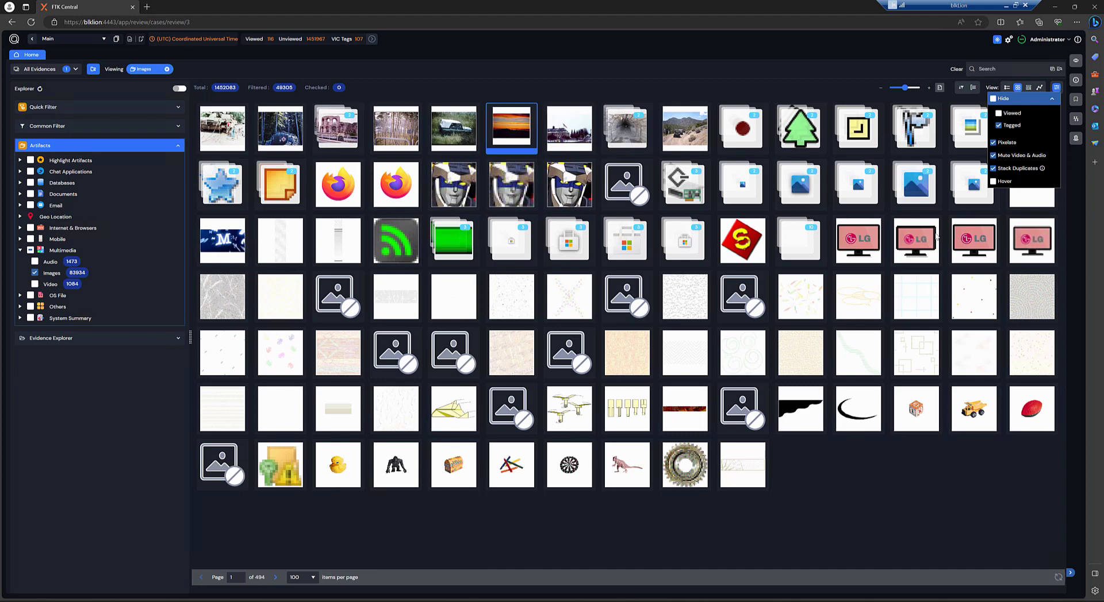
Tag the three remaining masked-face images one after another with tag 1.
left_click(455, 185)
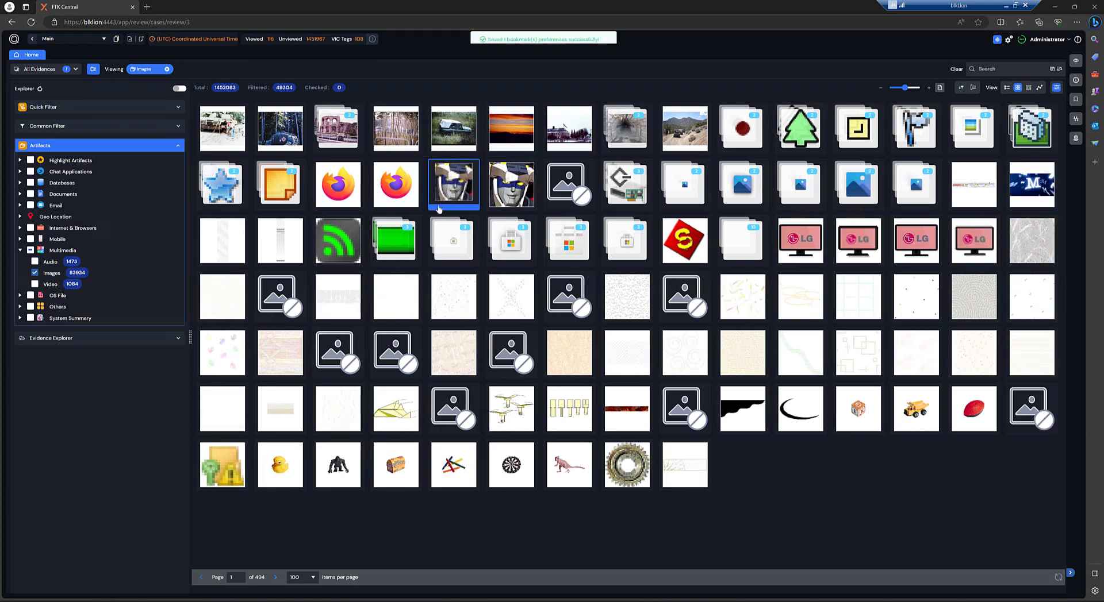
key("1")
key("1")
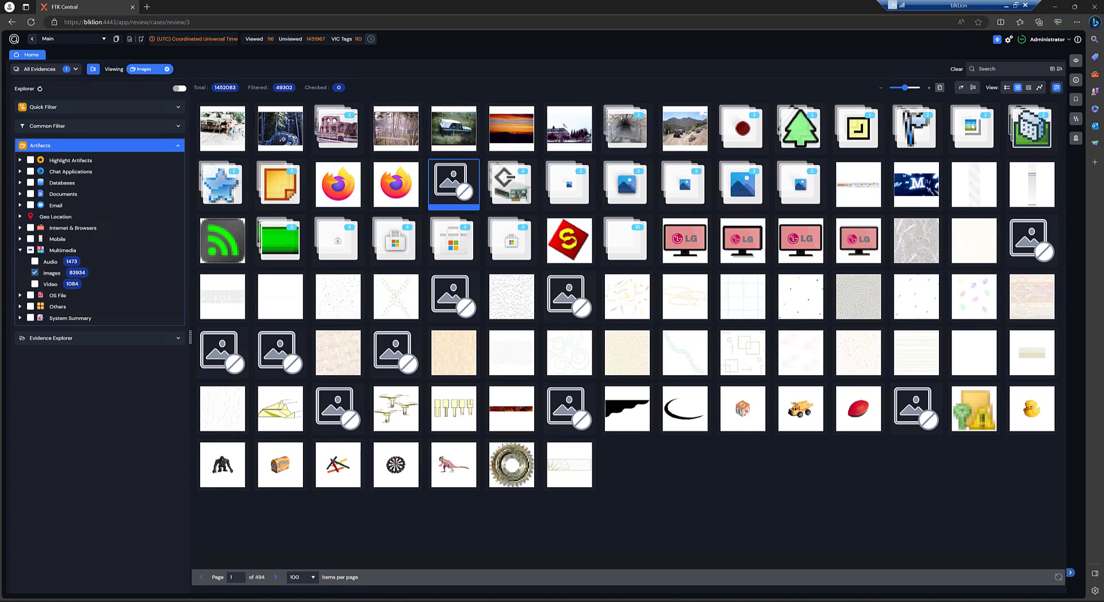
Stop hiding tagged items in the thumbnails and turn off Pixelate in the display options.
left_click(1058, 90)
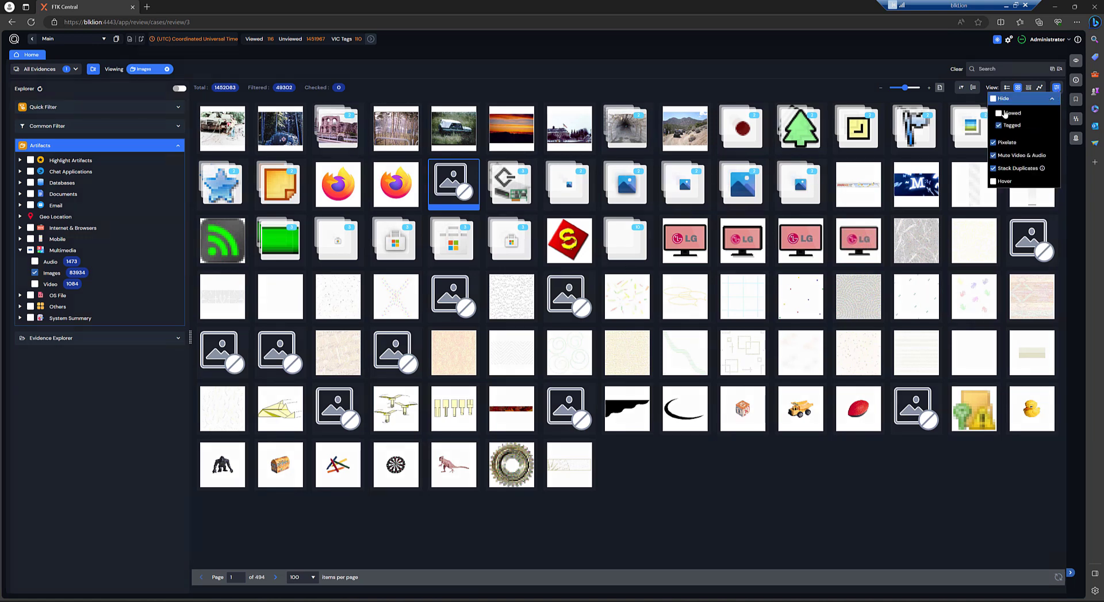
left_click(999, 126)
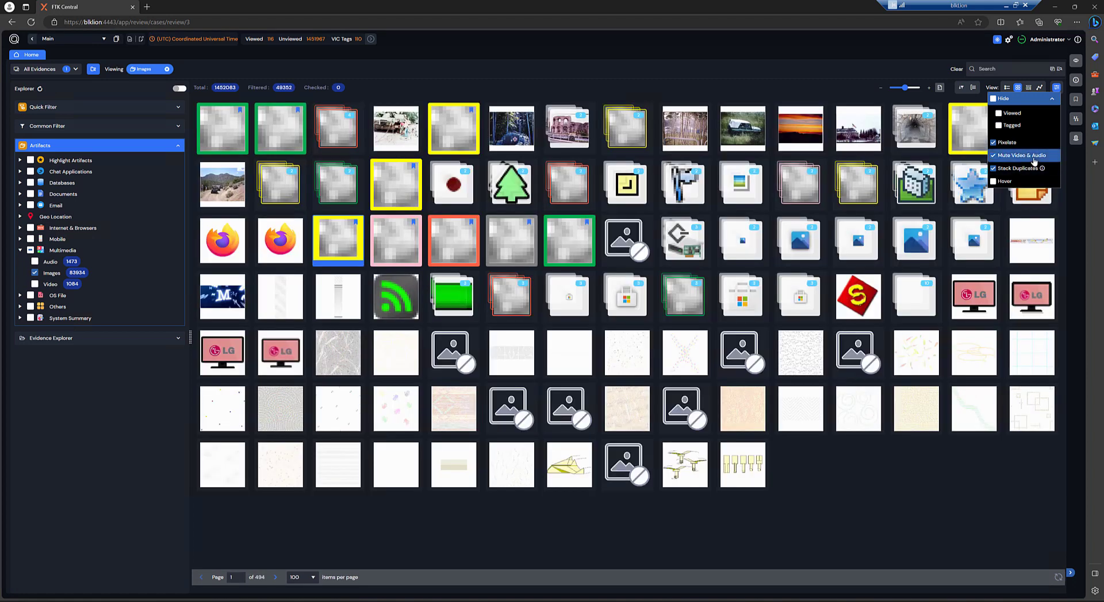
left_click(1003, 142)
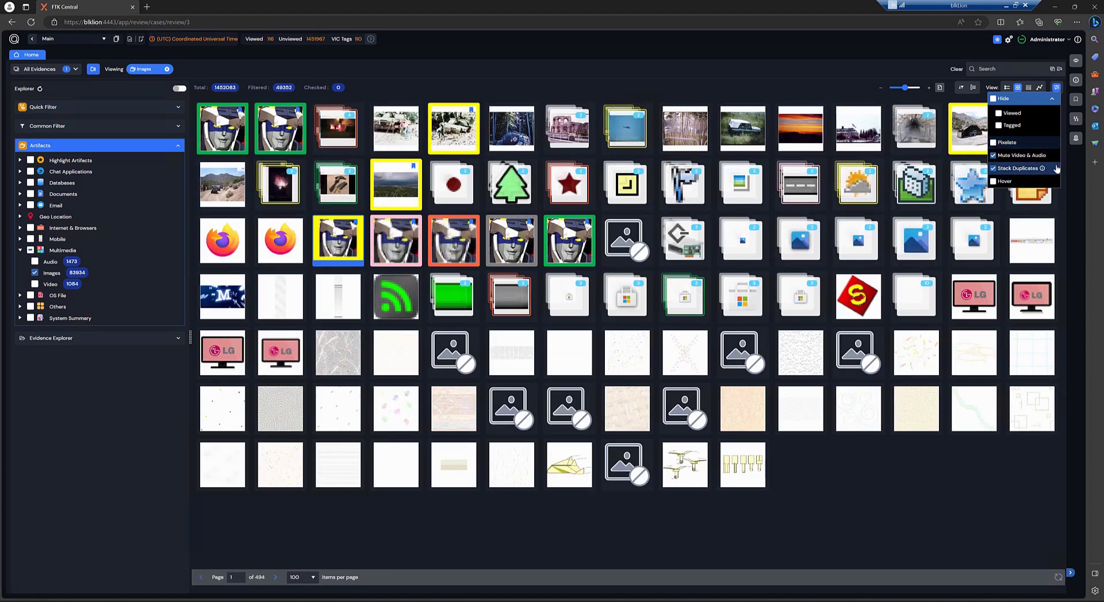
left_click(811, 73)
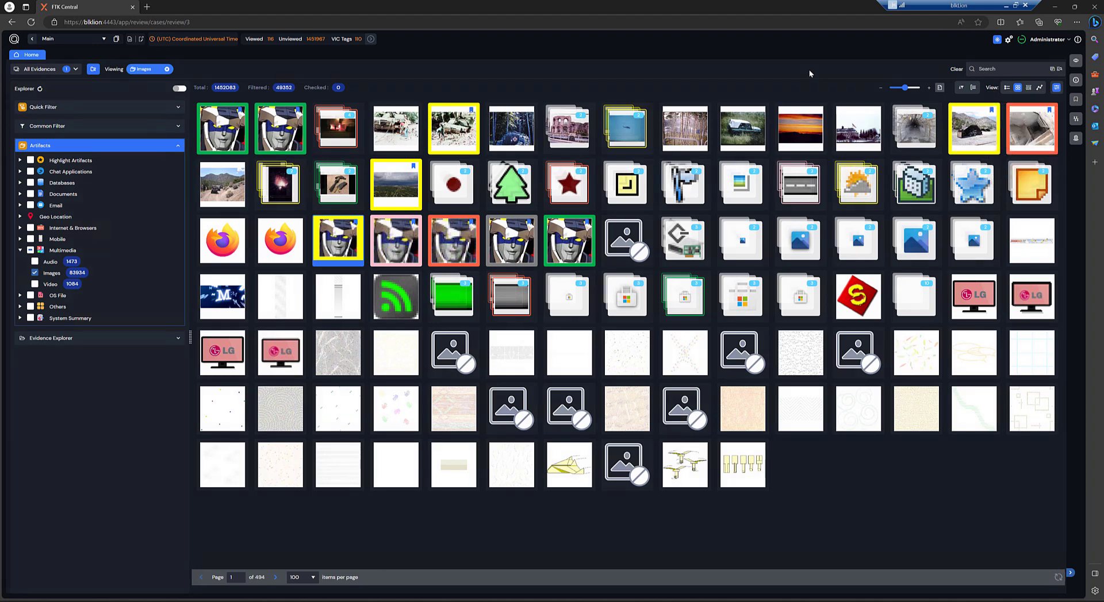
Group the images by Exif Image Make and view the Canon, DJI and Apple groups one after another.
left_click(973, 88)
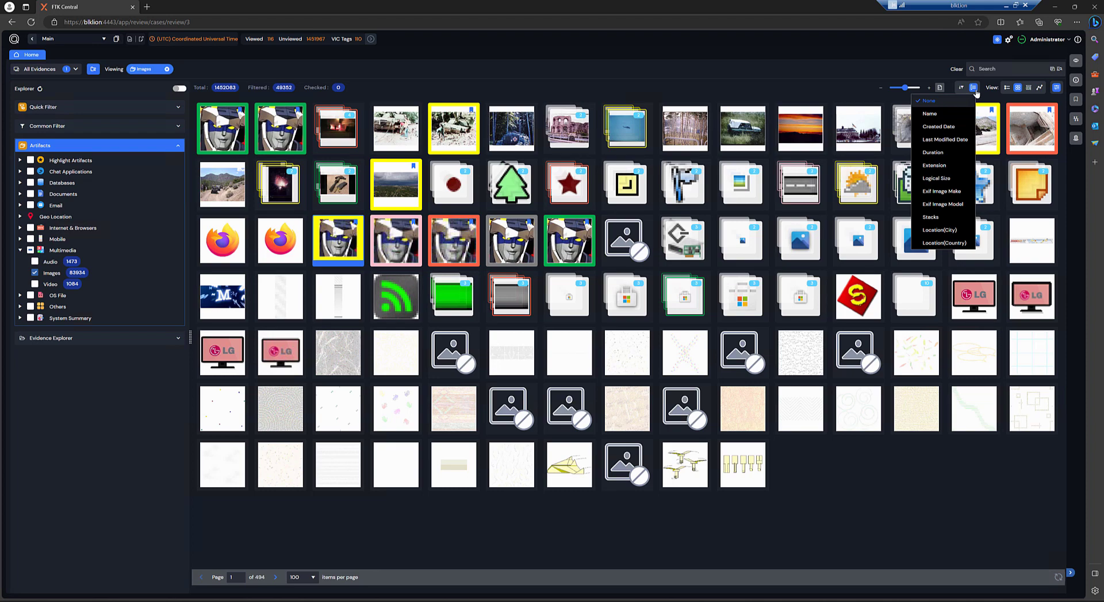
left_click(940, 192)
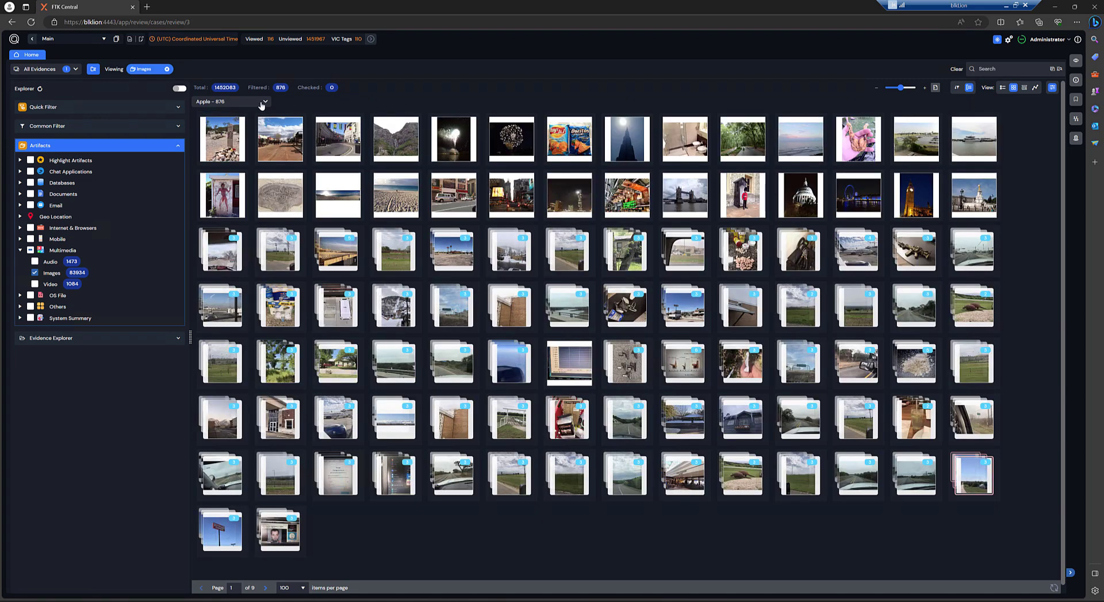
left_click(261, 104)
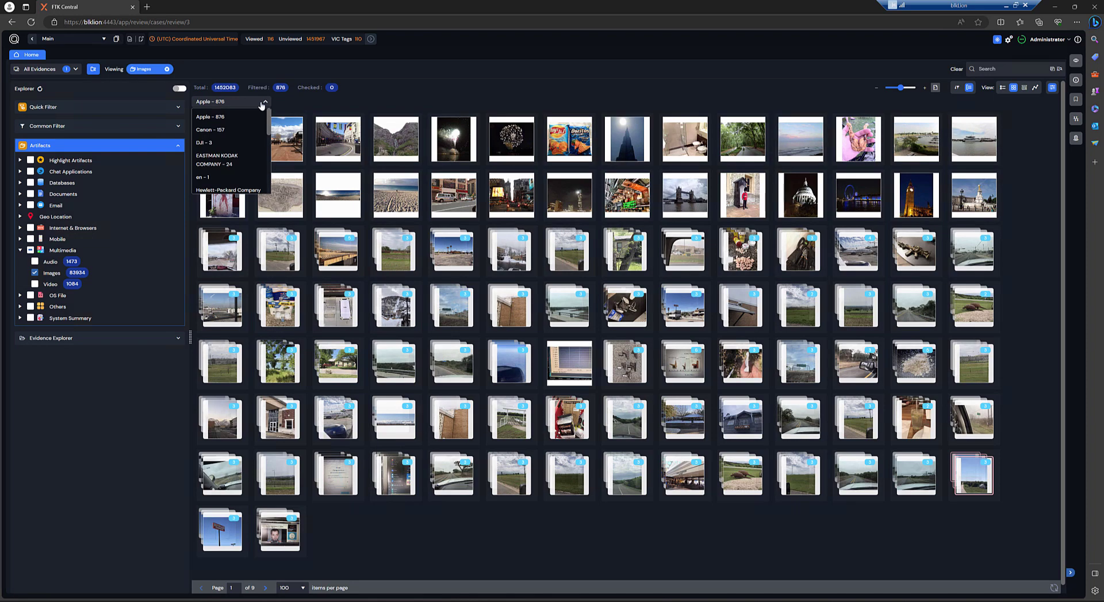
left_click(233, 130)
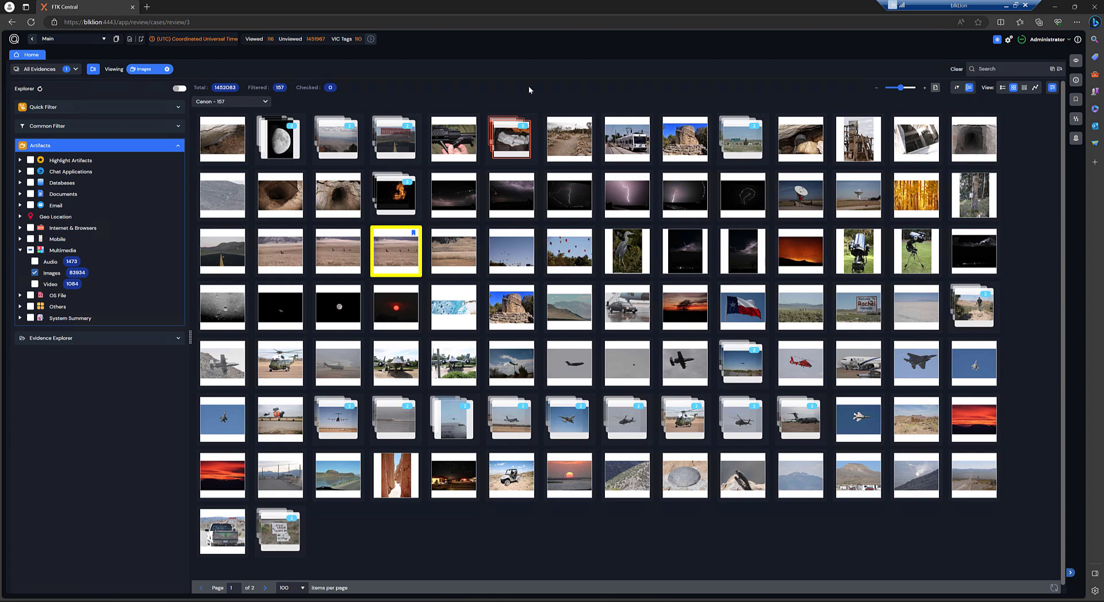
left_click(259, 106)
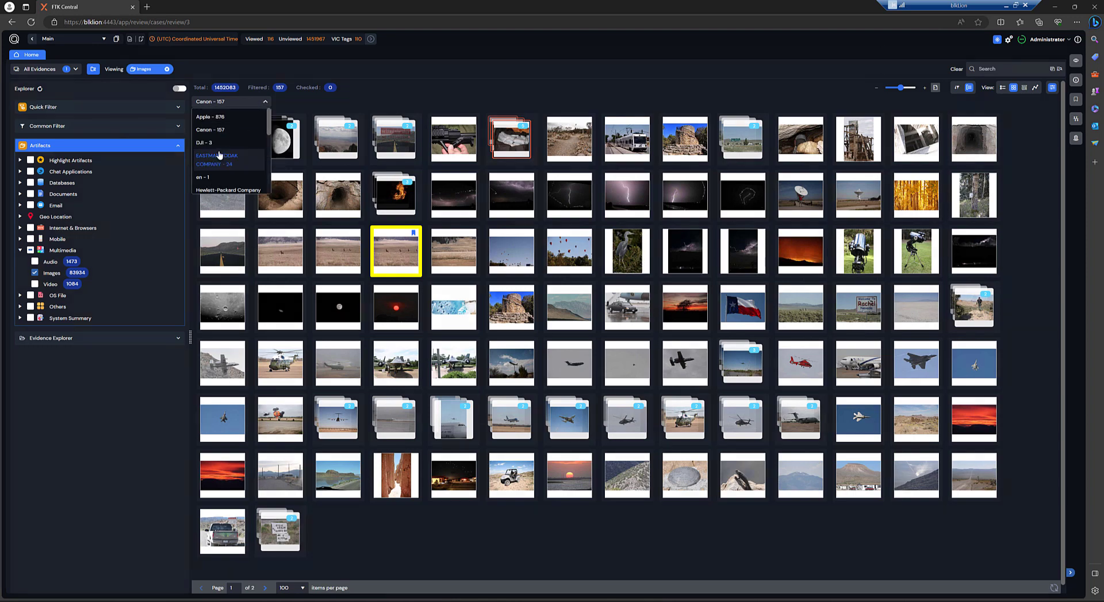
left_click(203, 142)
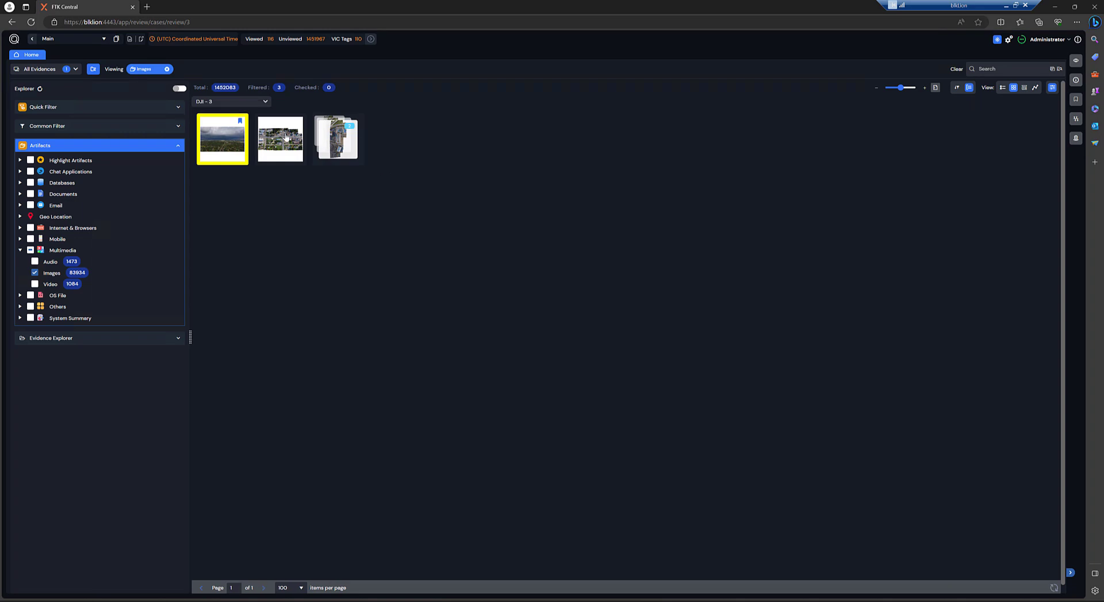
left_click(265, 101)
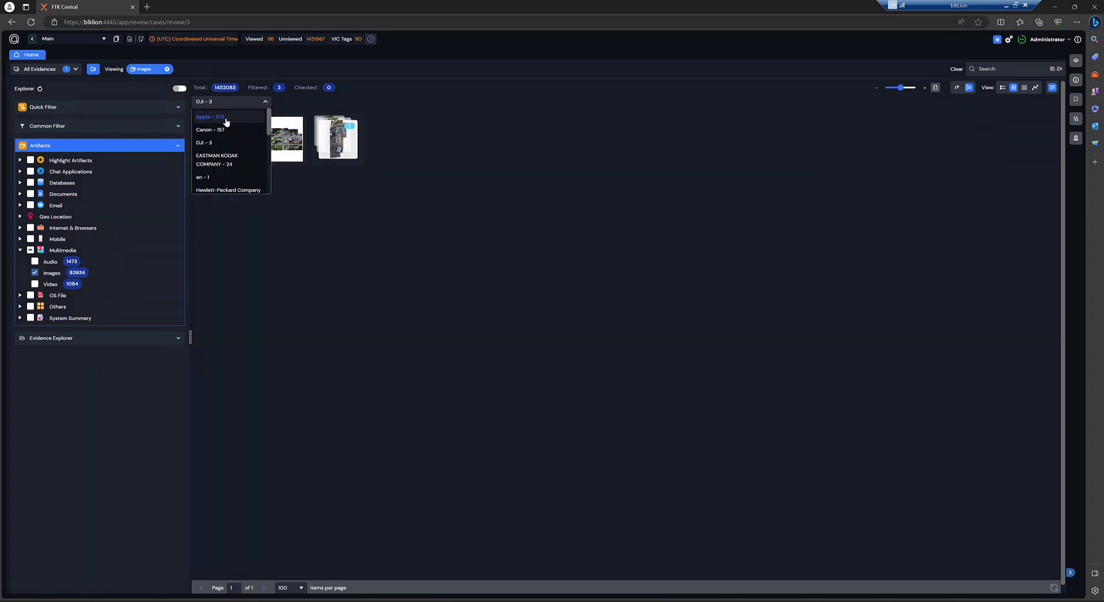
left_click(218, 117)
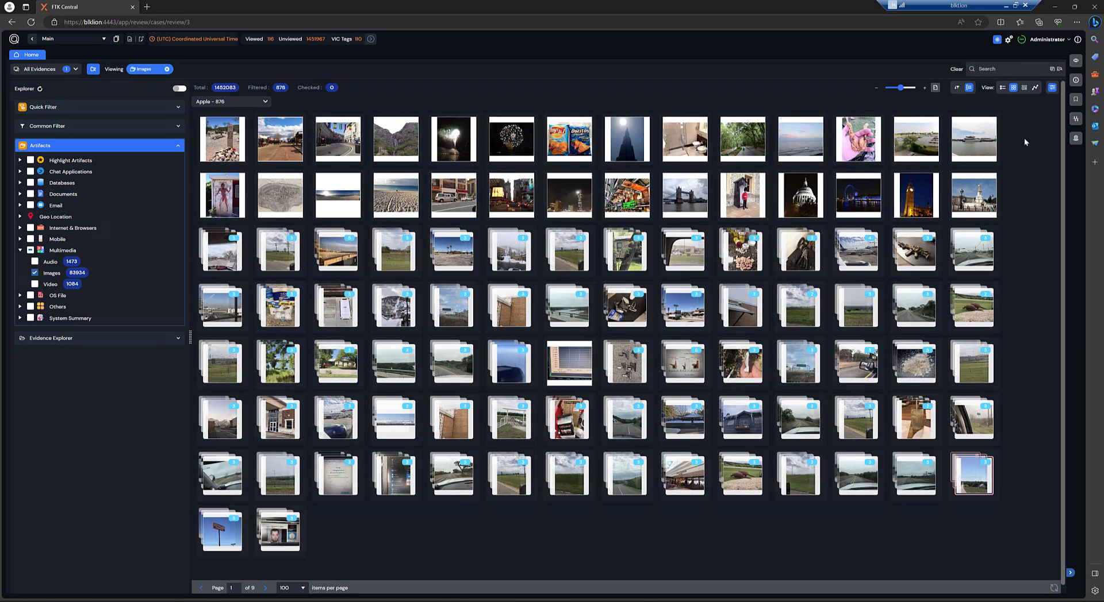
Group the images by Location(City) and show the Beverly Hills group.
left_click(969, 89)
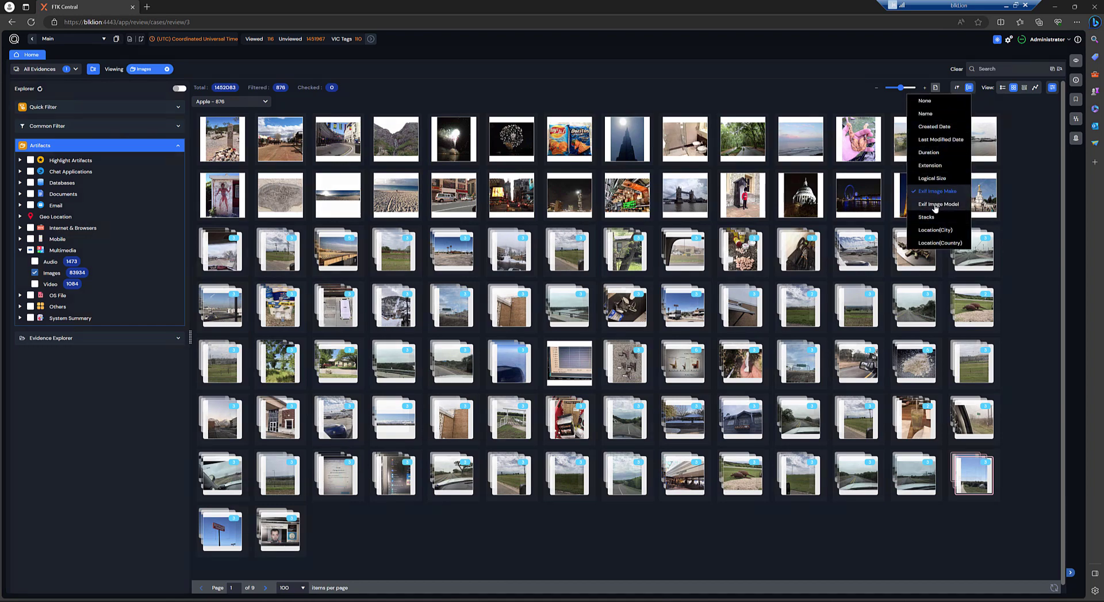
left_click(933, 235)
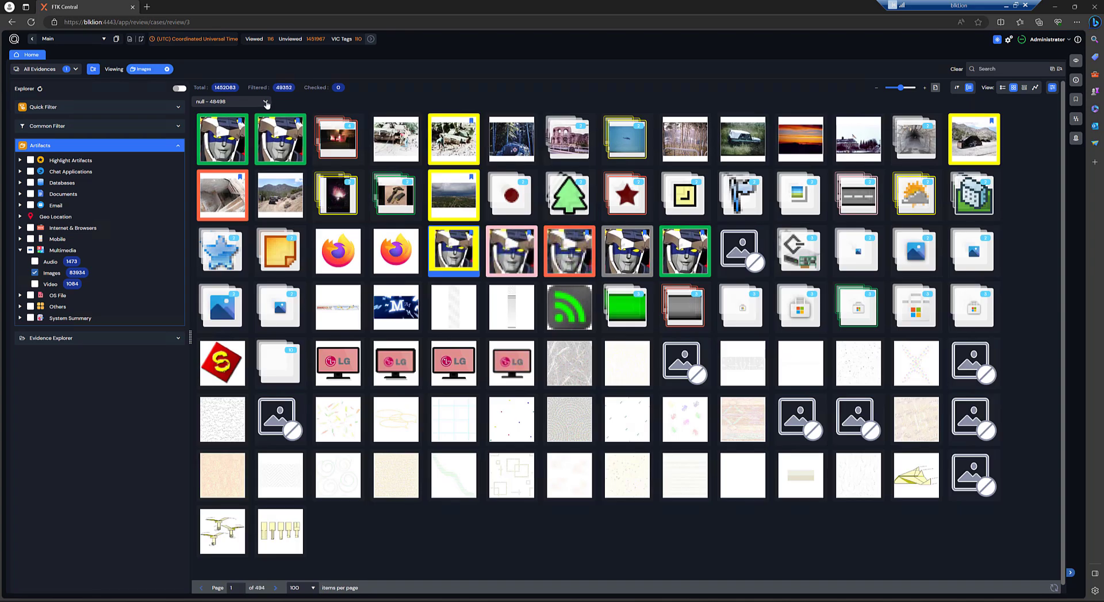
left_click(265, 102)
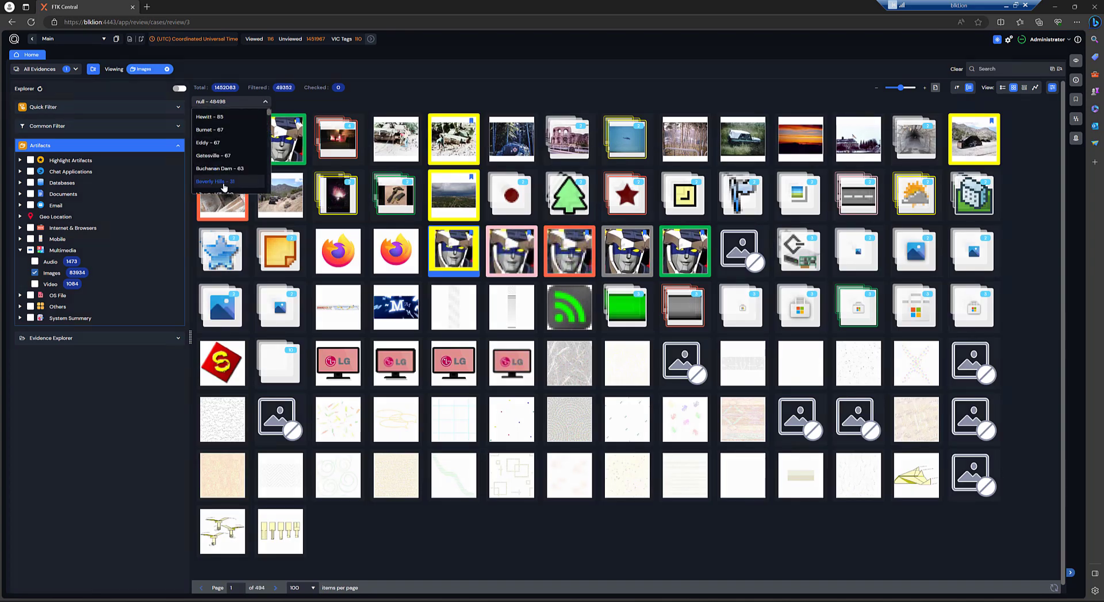
left_click(219, 188)
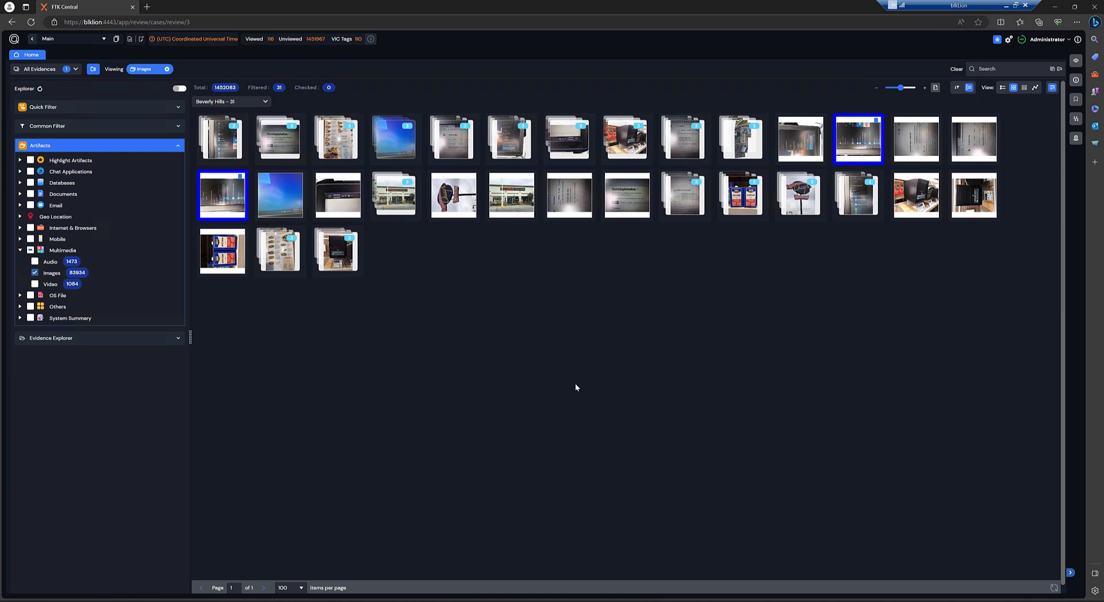
Open the file details of 2020-05-04 16.17.25.jpg and examine its geotagged position on the location map.
left_click(1076, 81)
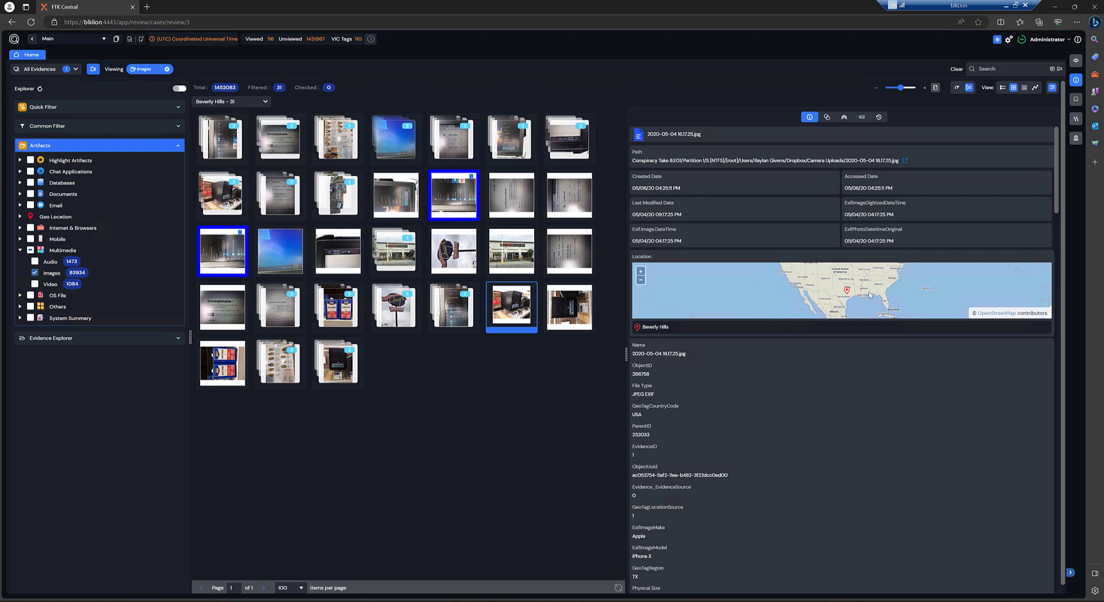
scroll(852, 297, "up", 4)
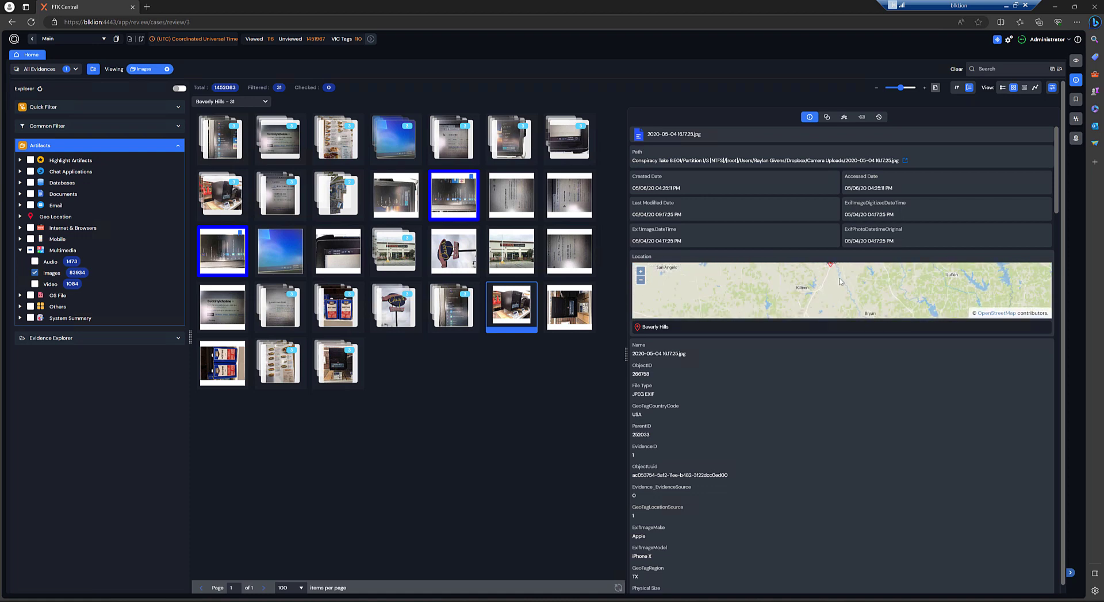
left_click_drag(839, 283, 840, 300)
scroll(830, 287, "up", 3)
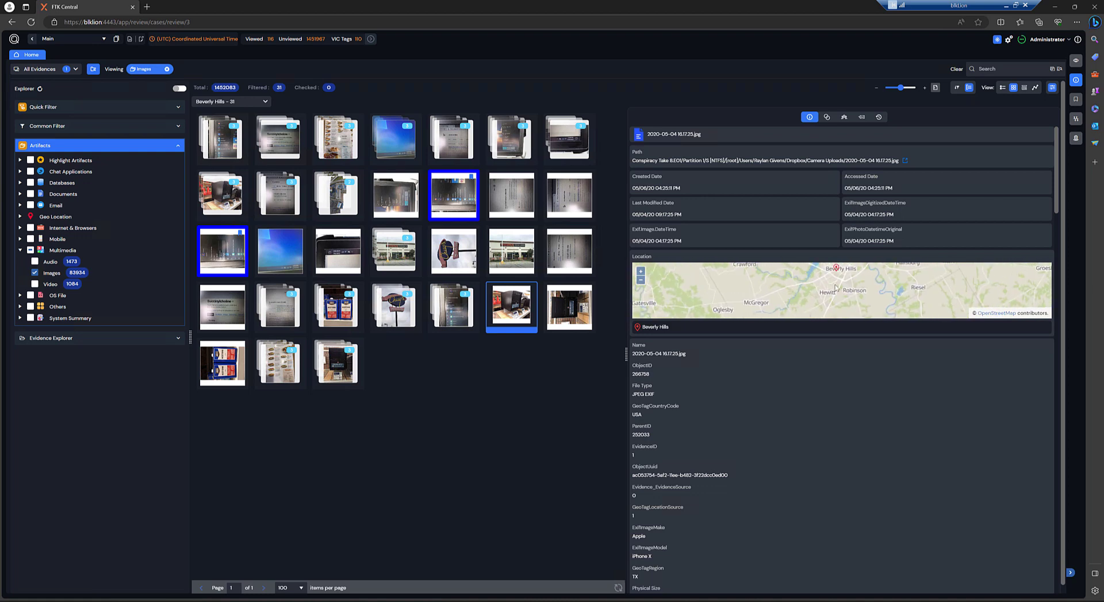
left_click_drag(840, 299, 842, 301)
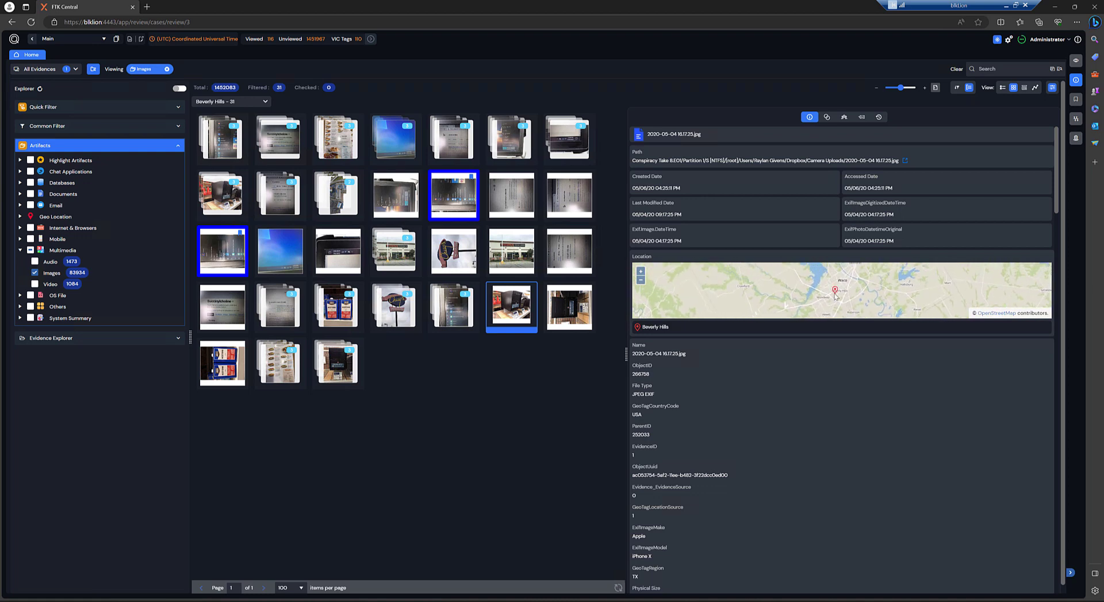
scroll(839, 299, "up", 1)
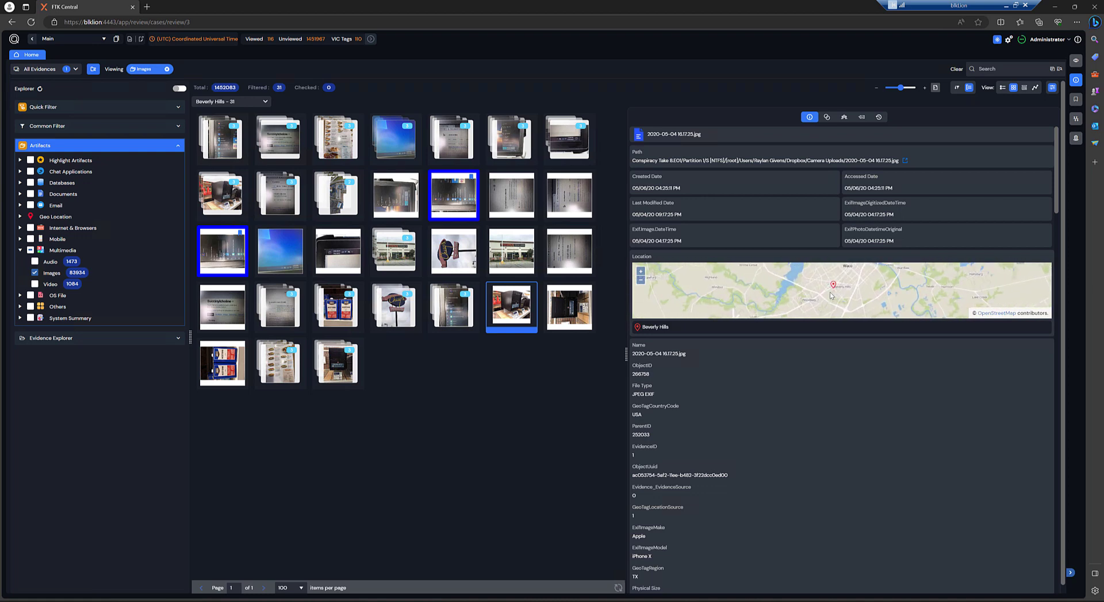
scroll(848, 299, "down", 3)
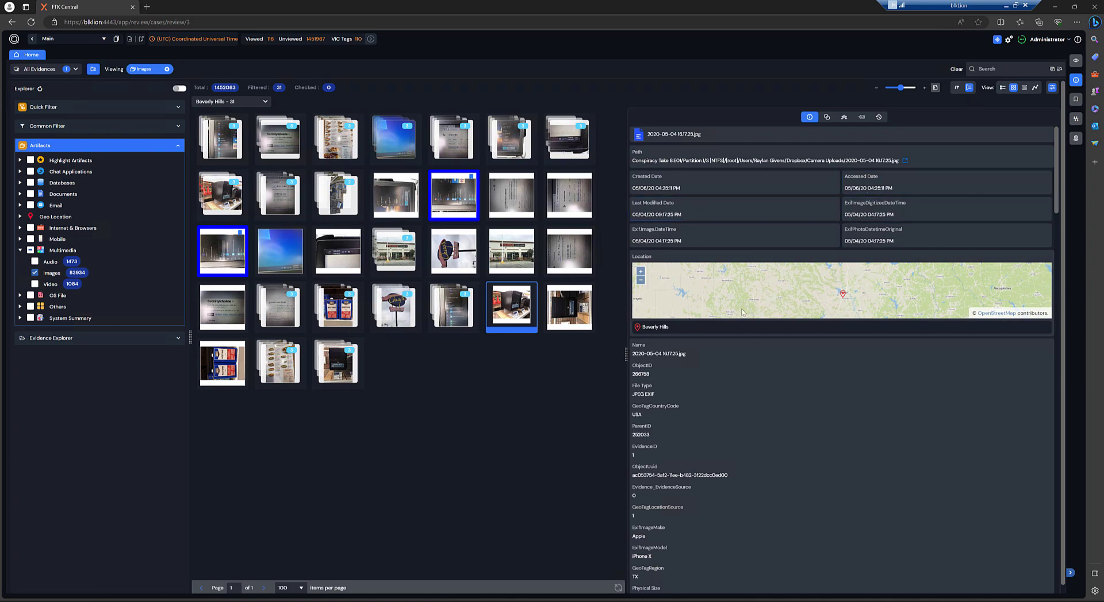
Read through the EXIF, GPS and hash metadata of the selected Beverly Hills image and close its details.
scroll(754, 370, "down", 10)
scroll(714, 283, "down", 10)
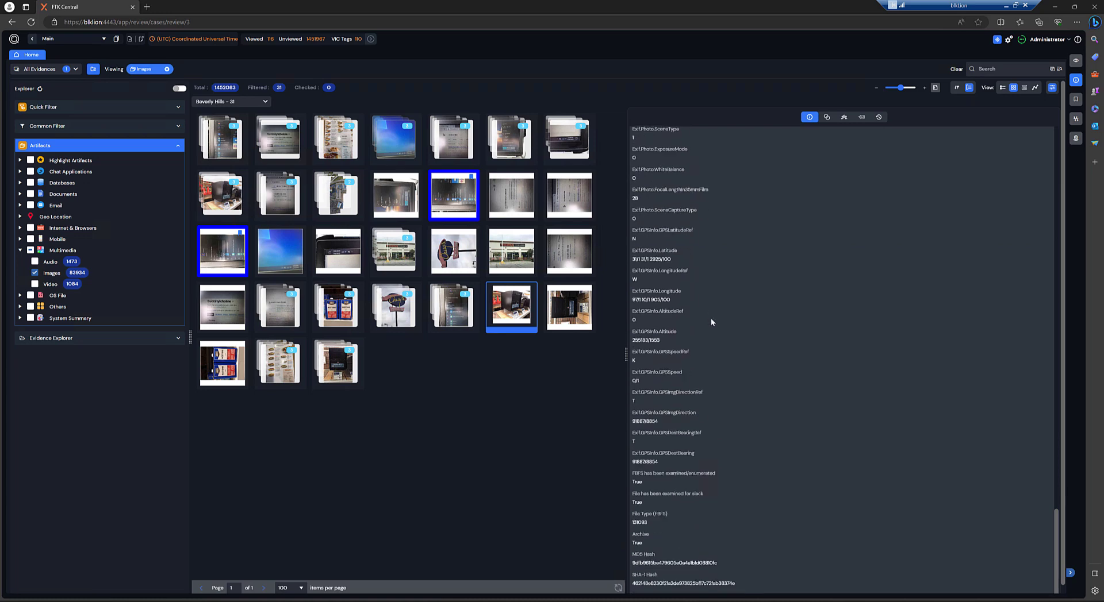
scroll(711, 318, "down", 2)
scroll(711, 318, "up", 10)
scroll(690, 311, "up", 10)
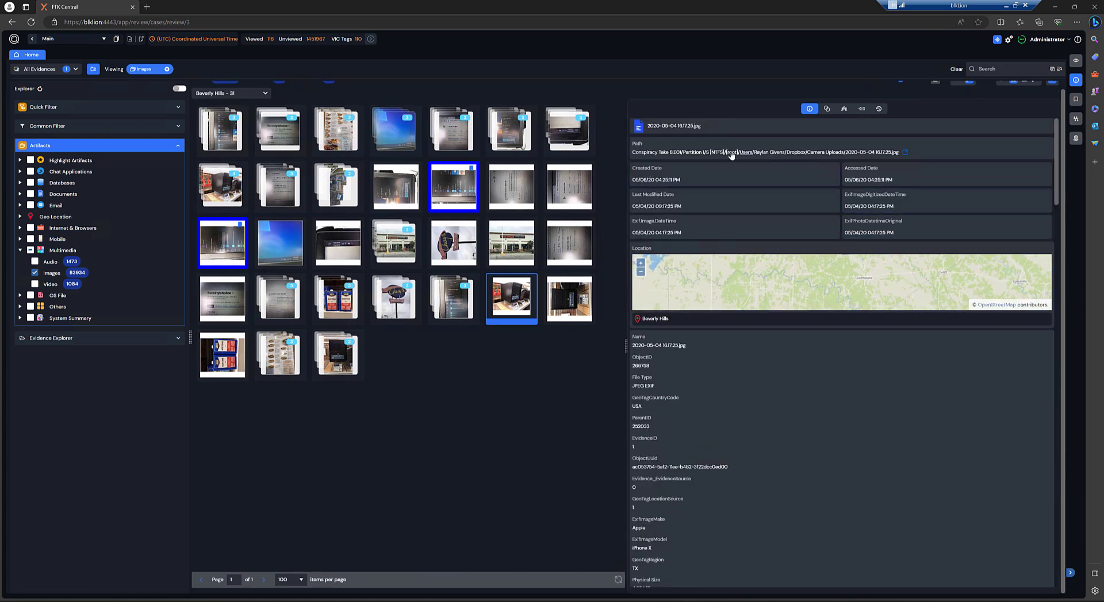
left_click(1075, 83)
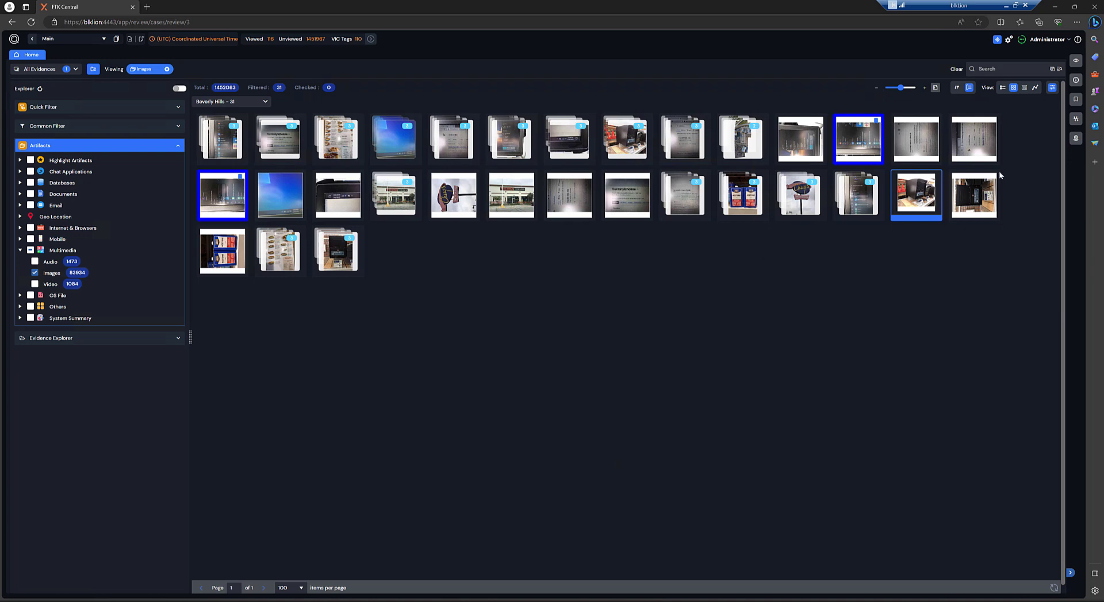
Set the thumbnail grouping to None, remove the Images filter and collapse the Multimedia category.
left_click(968, 89)
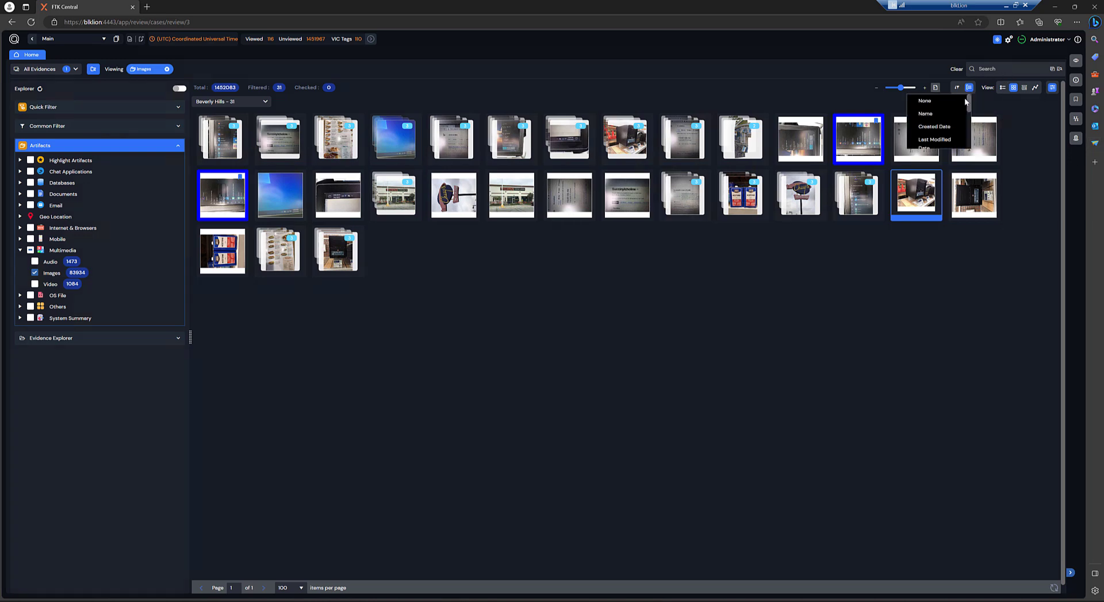
left_click(925, 103)
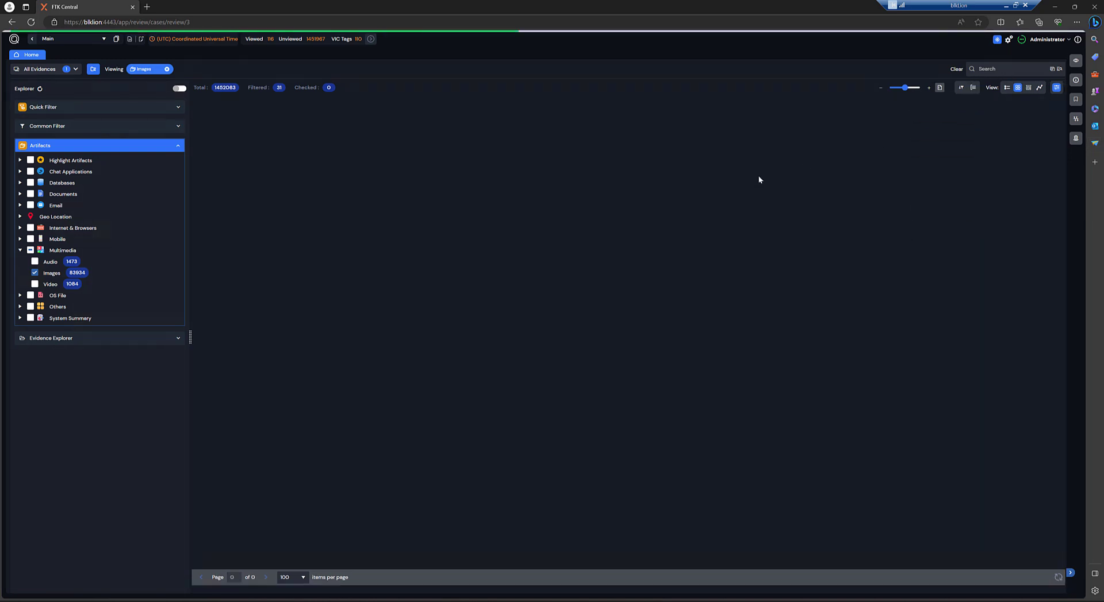
left_click(167, 70)
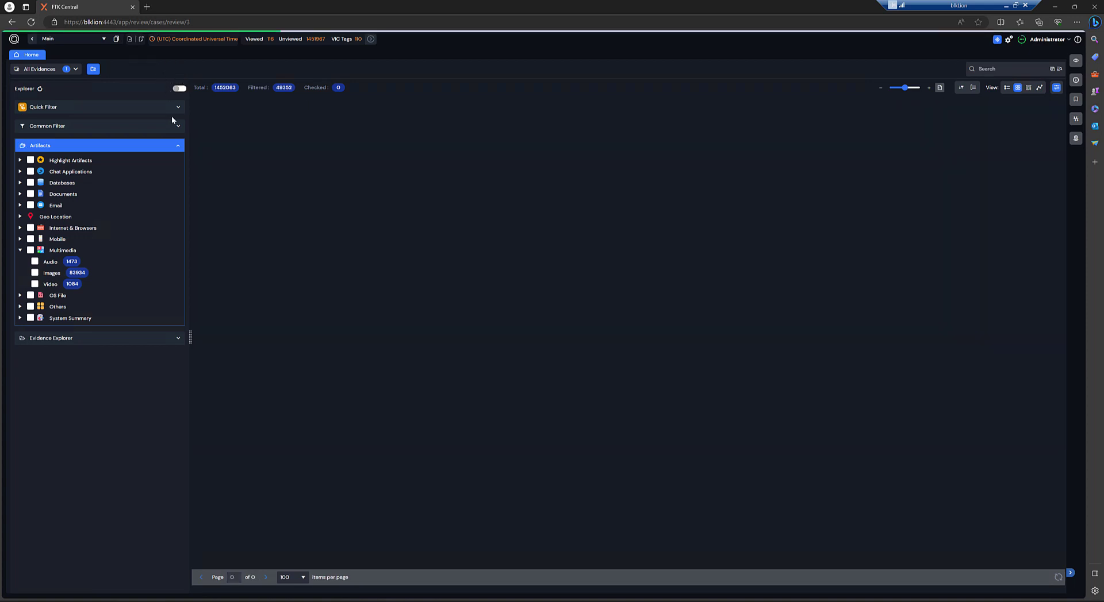
left_click(19, 251)
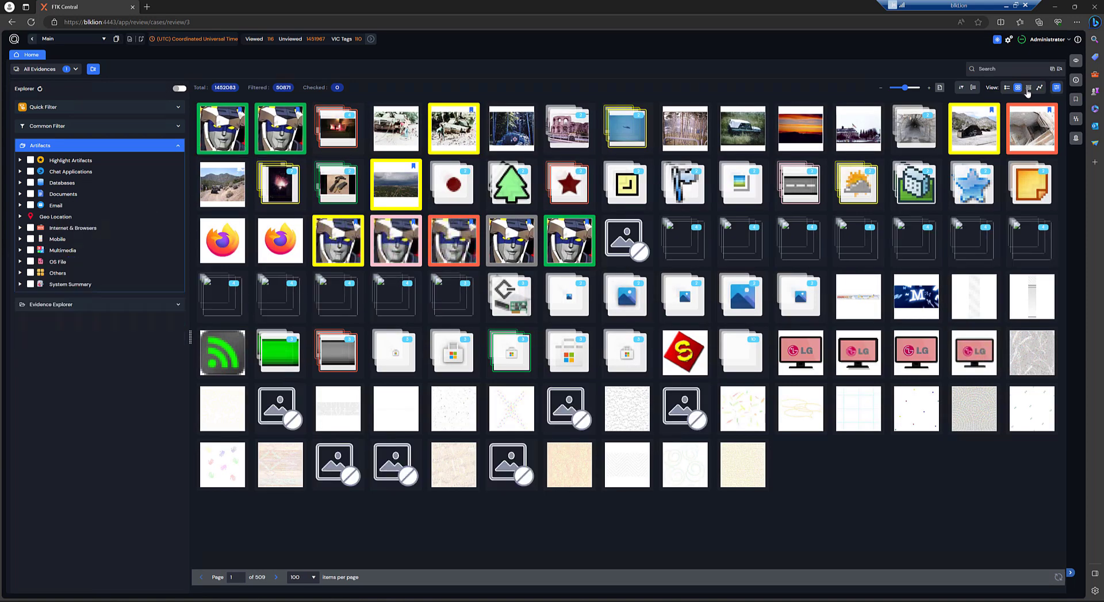
Switch to the view listing values with counts per column and apply the last Recent Files-Folders column template under Summary Information, Recent.
left_click(1028, 88)
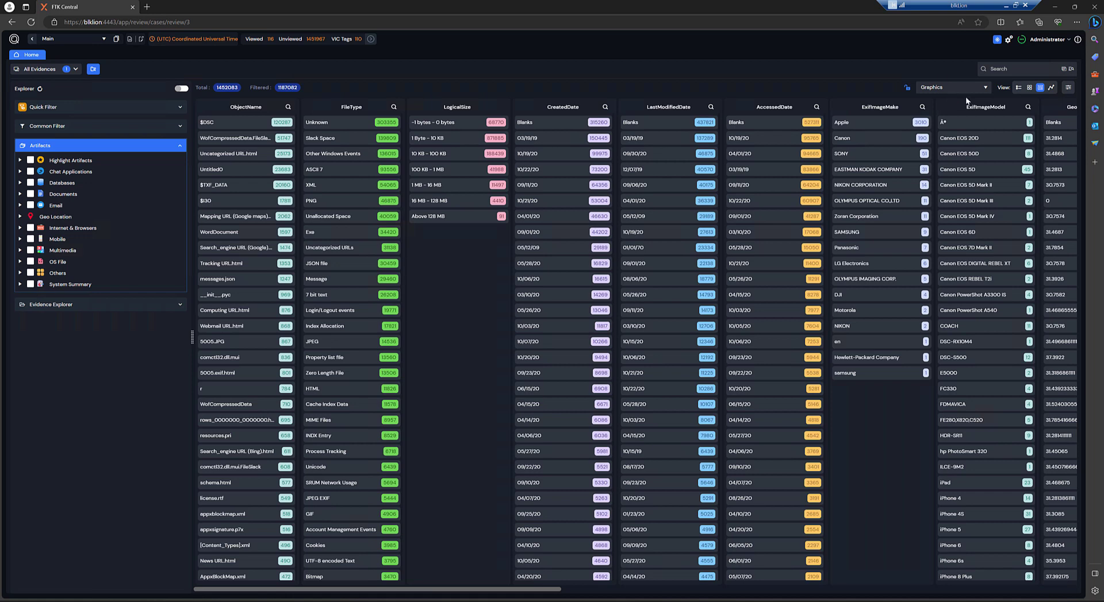
left_click(984, 88)
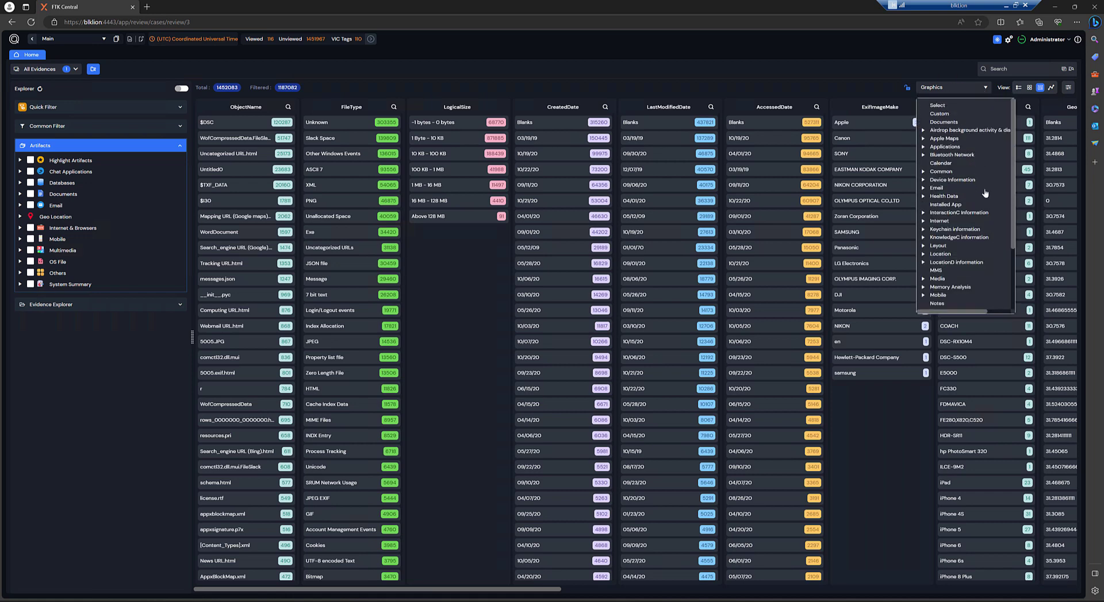
scroll(941, 262, "down", 2)
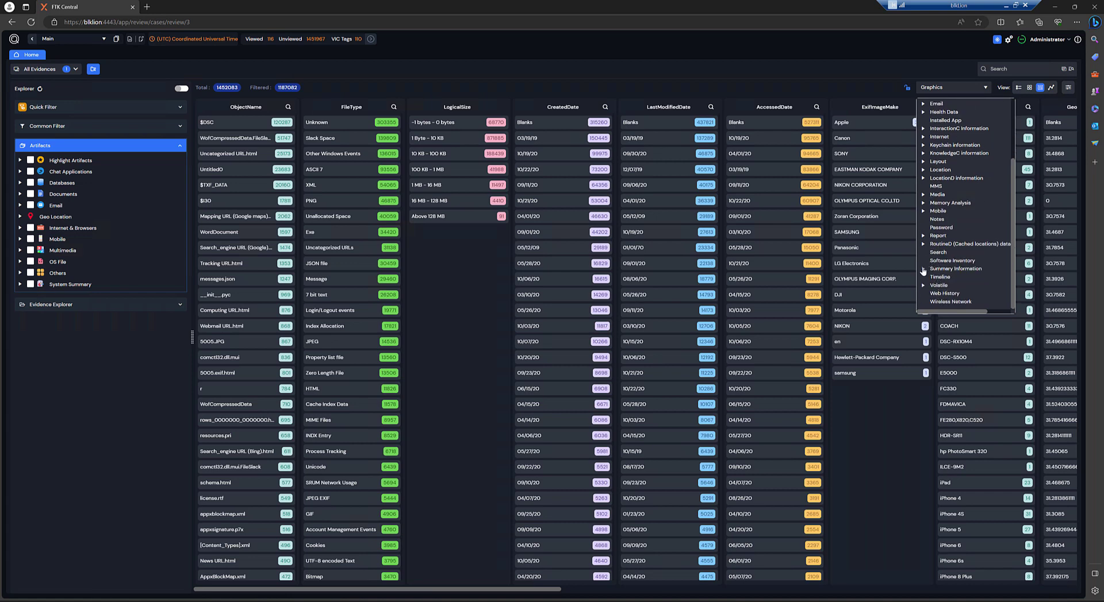
left_click(923, 269)
scroll(952, 281, "down", 1)
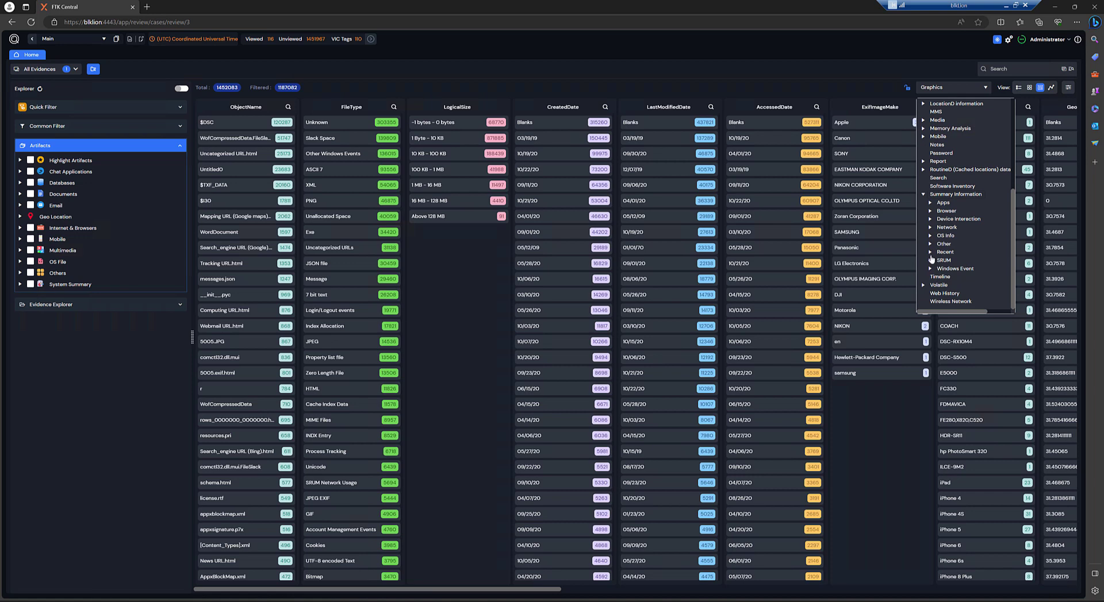
left_click(930, 253)
scroll(962, 272, "down", 2)
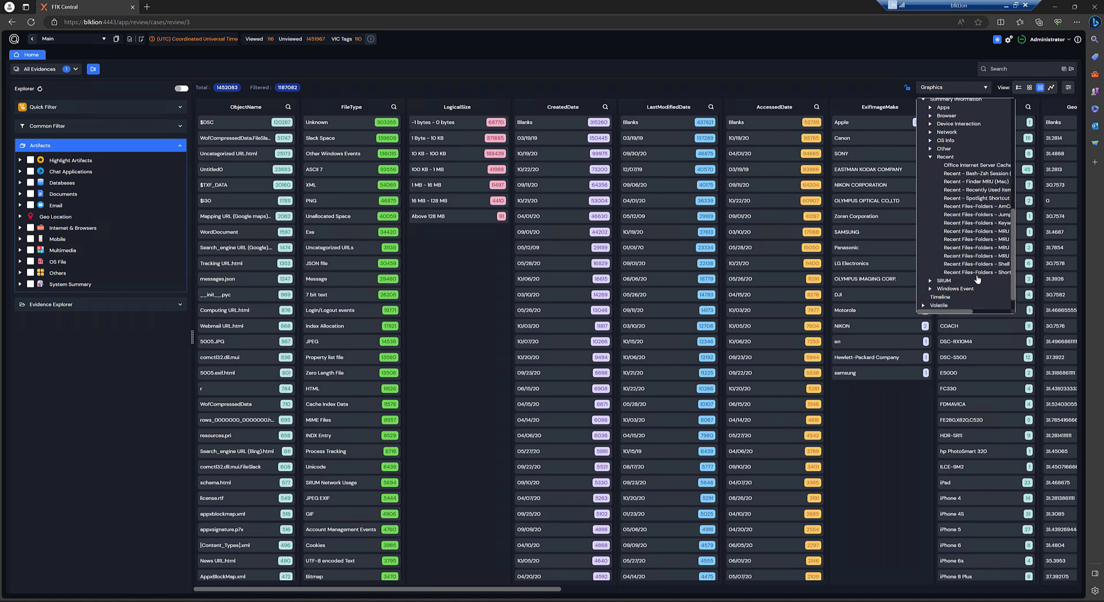
left_click(977, 273)
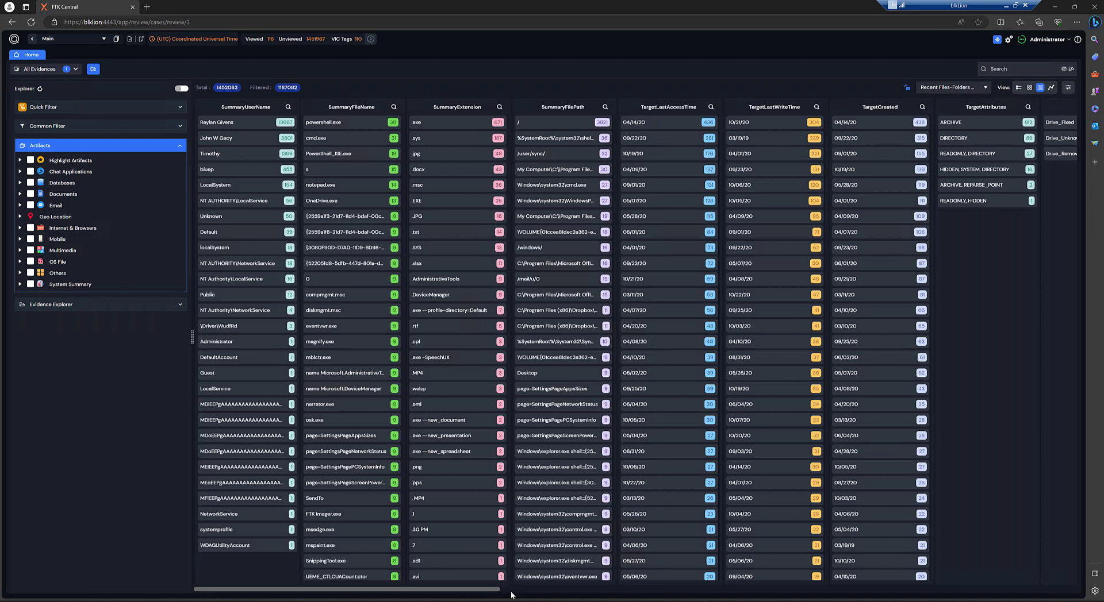
Filter the recent items to the DriveType value Drive_Removable and review the remaining values across the columns.
left_click_drag(490, 590, 690, 591)
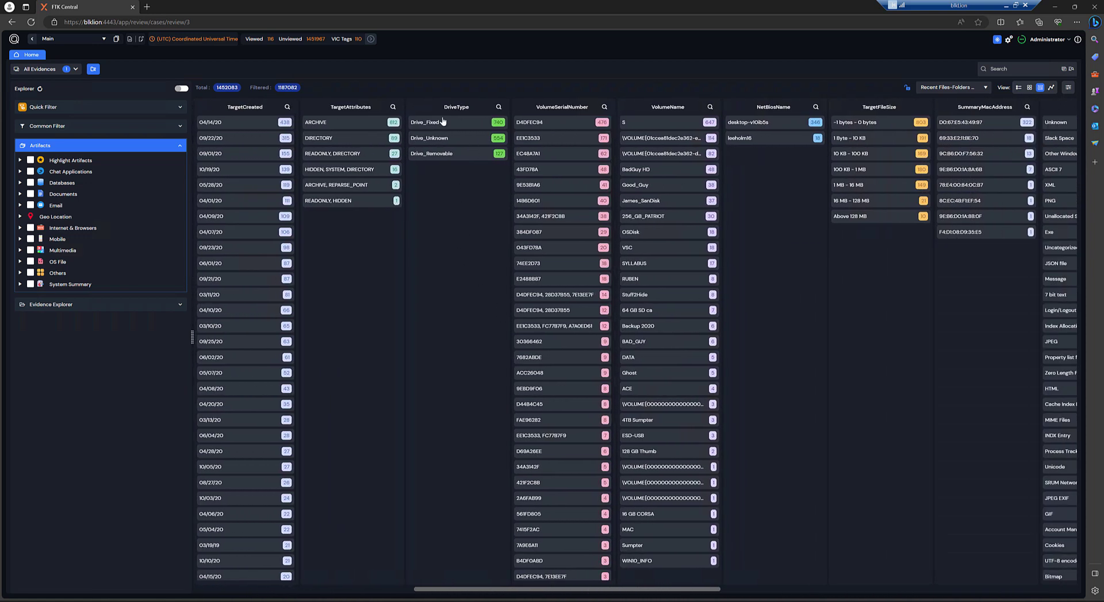
left_click(453, 156)
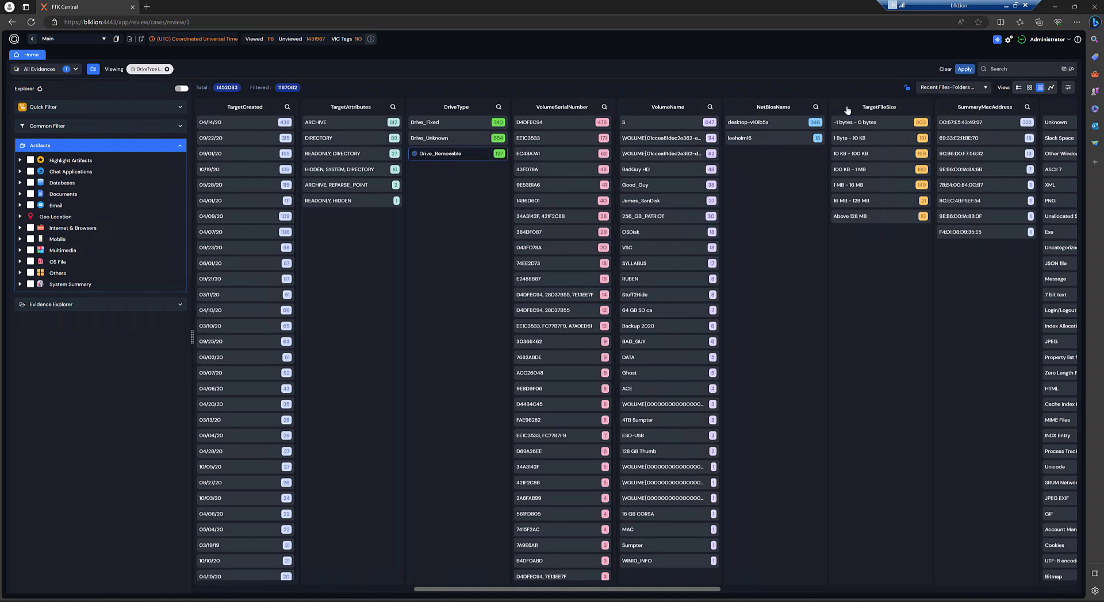
left_click(958, 70)
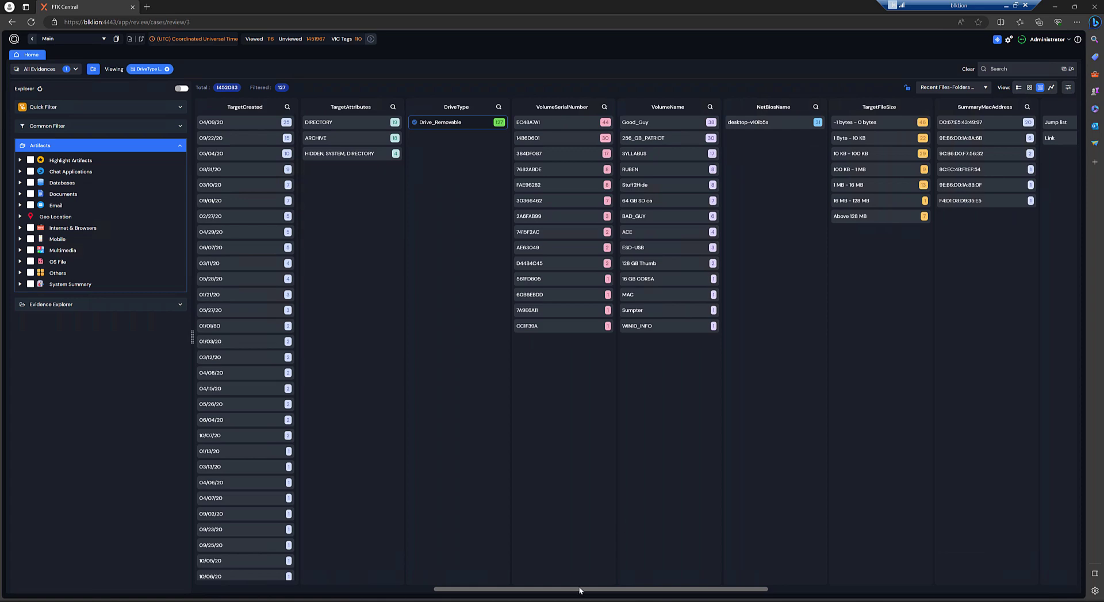
left_click_drag(579, 590, 274, 573)
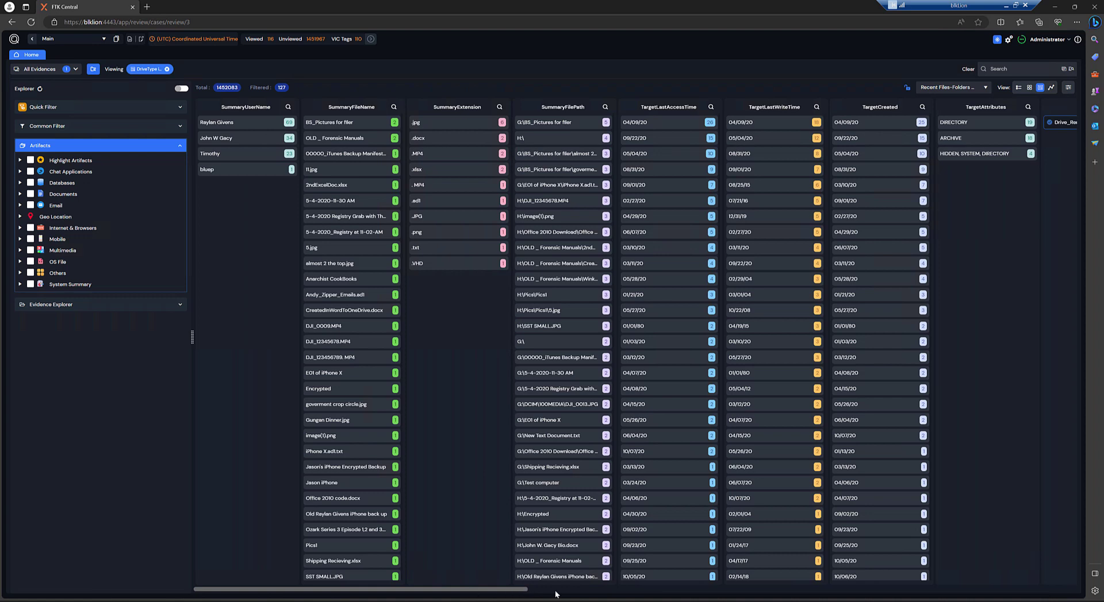
Narrow the removable-drive items to the VolumeName Good_Guy and examine the users, file names, paths, dates and volume details.
left_click_drag(555, 592, 776, 589)
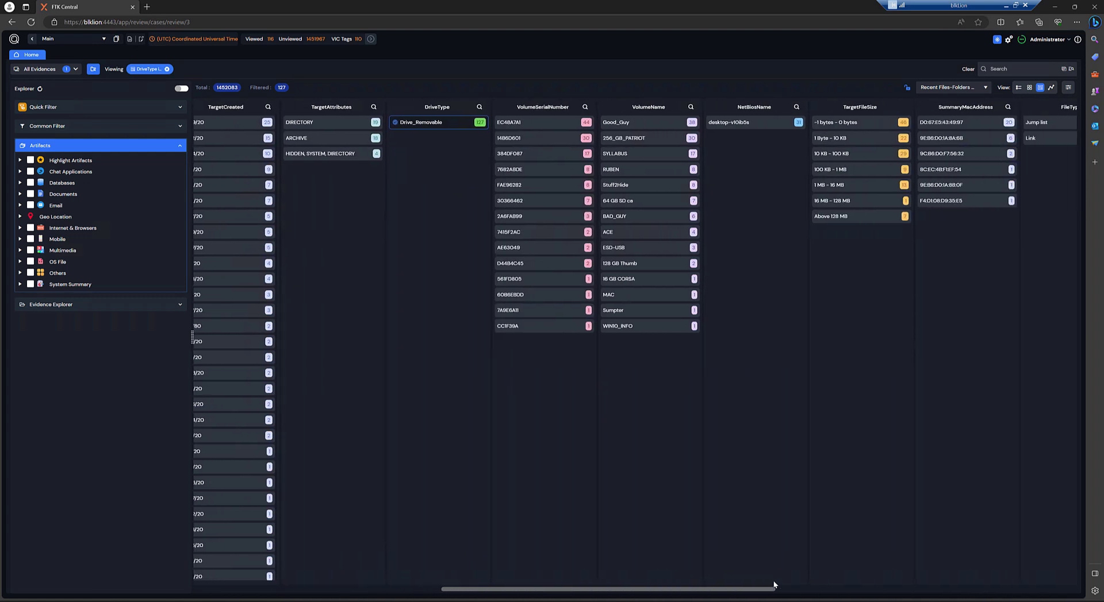
left_click(619, 125)
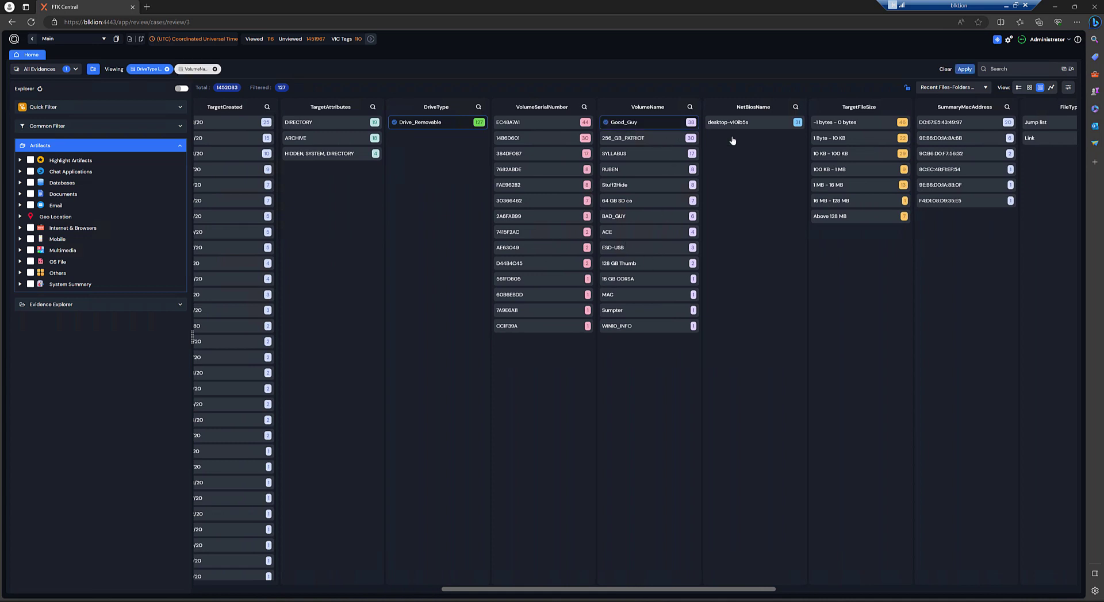
left_click(963, 69)
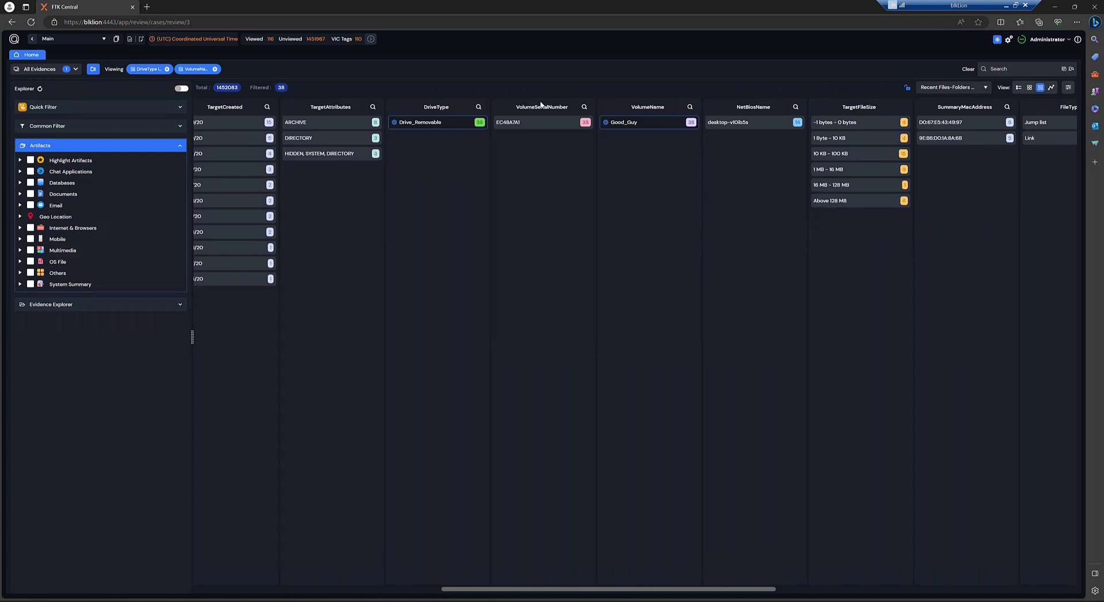
left_click_drag(563, 597, 240, 576)
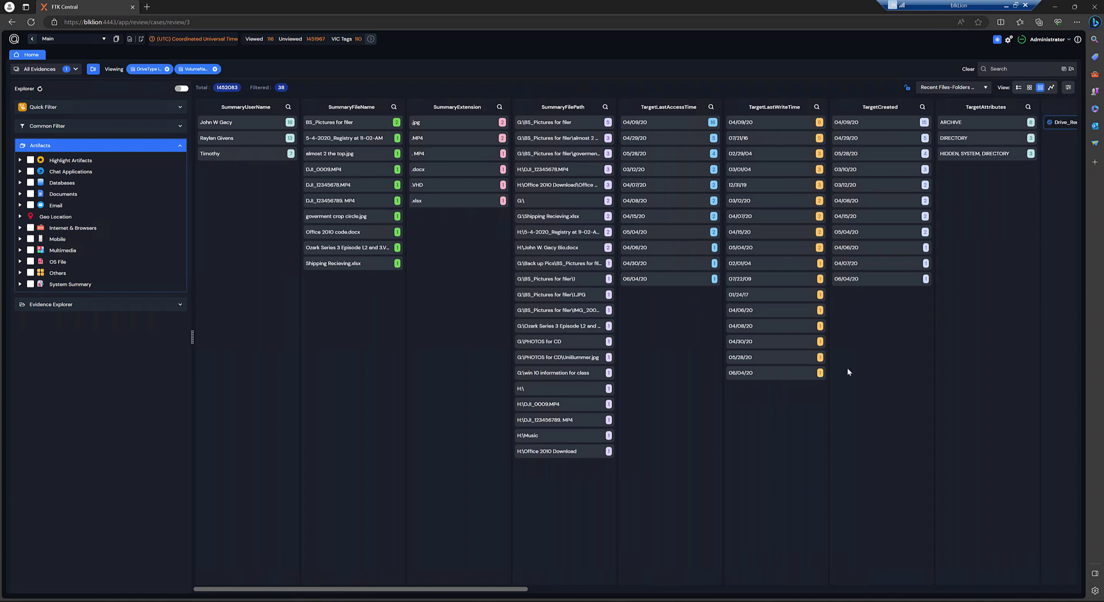
left_click_drag(506, 593, 770, 592)
scroll(685, 449, "left", 3)
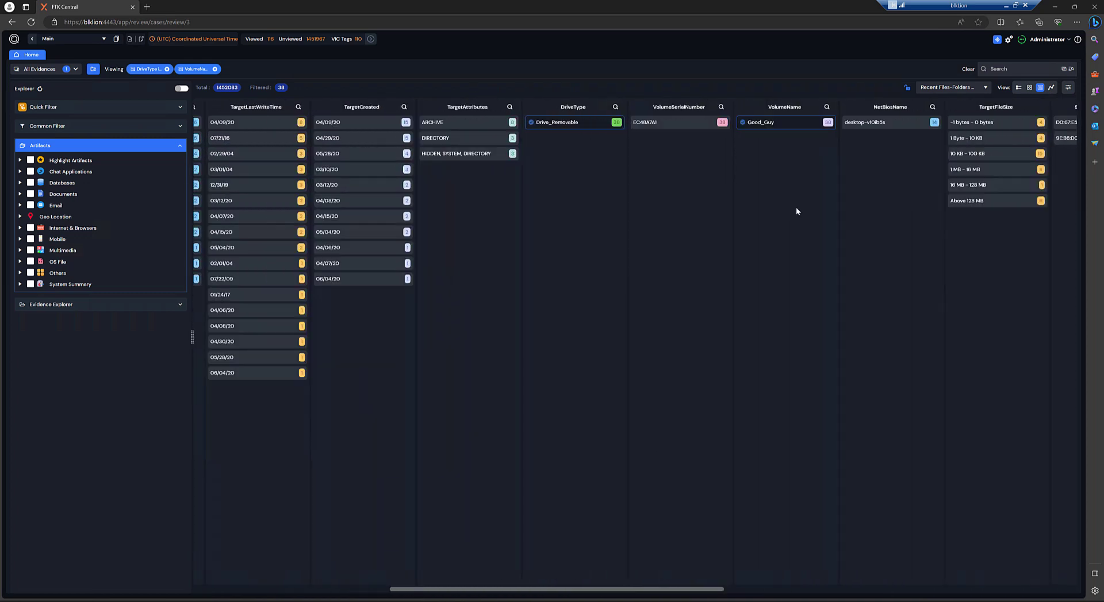
left_click_drag(542, 594, 341, 599)
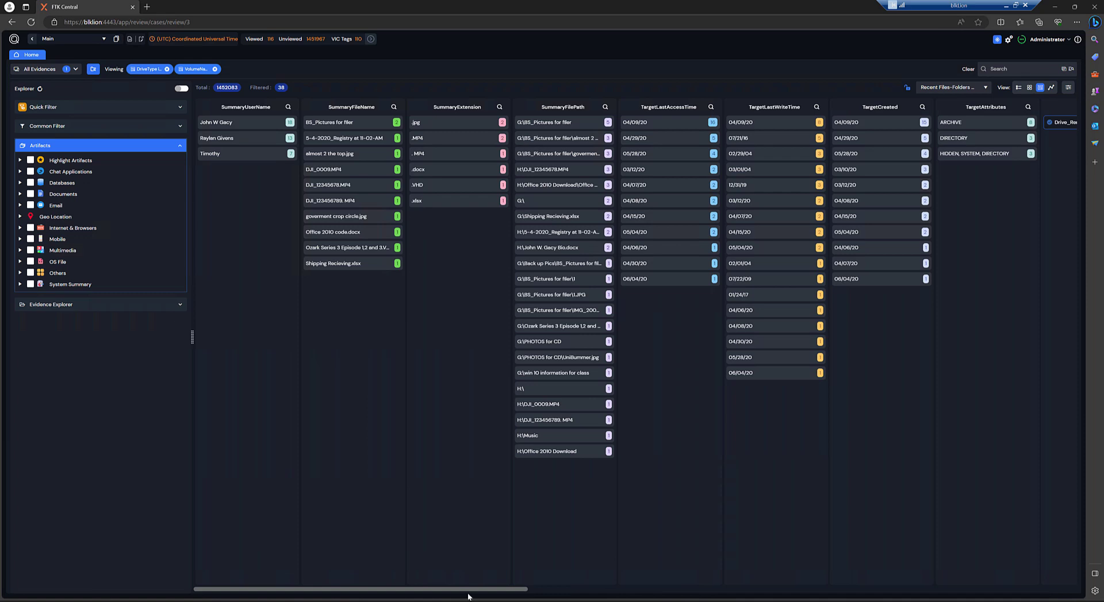
left_click_drag(523, 594, 777, 596)
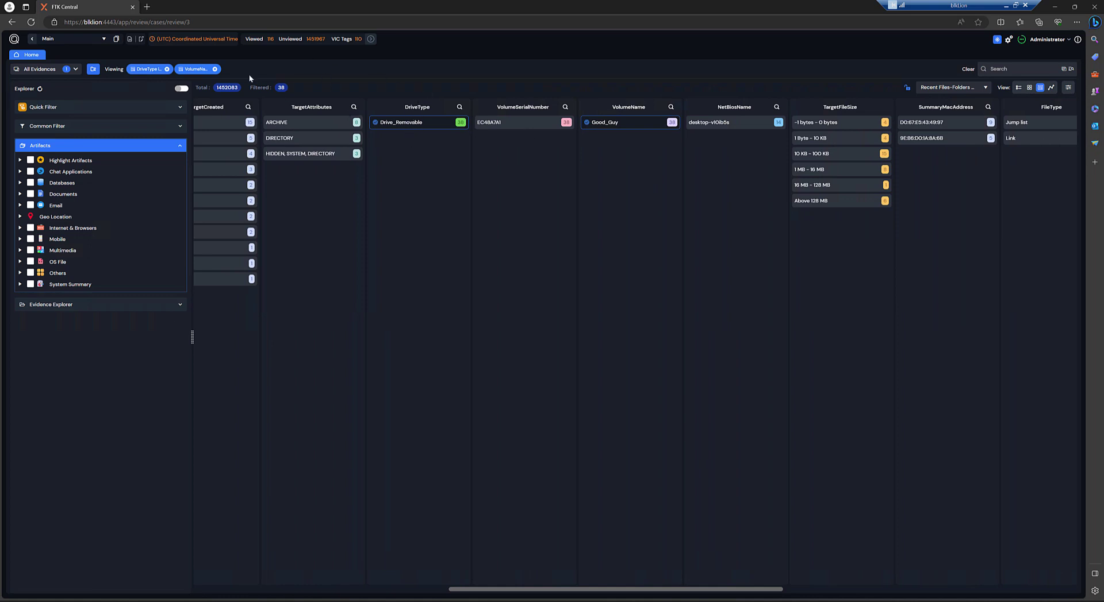
Replace the Good_Guy volume filter with 256_GB_PATRIOT, review its column values and show the matching items in the grid list view.
left_click(216, 69)
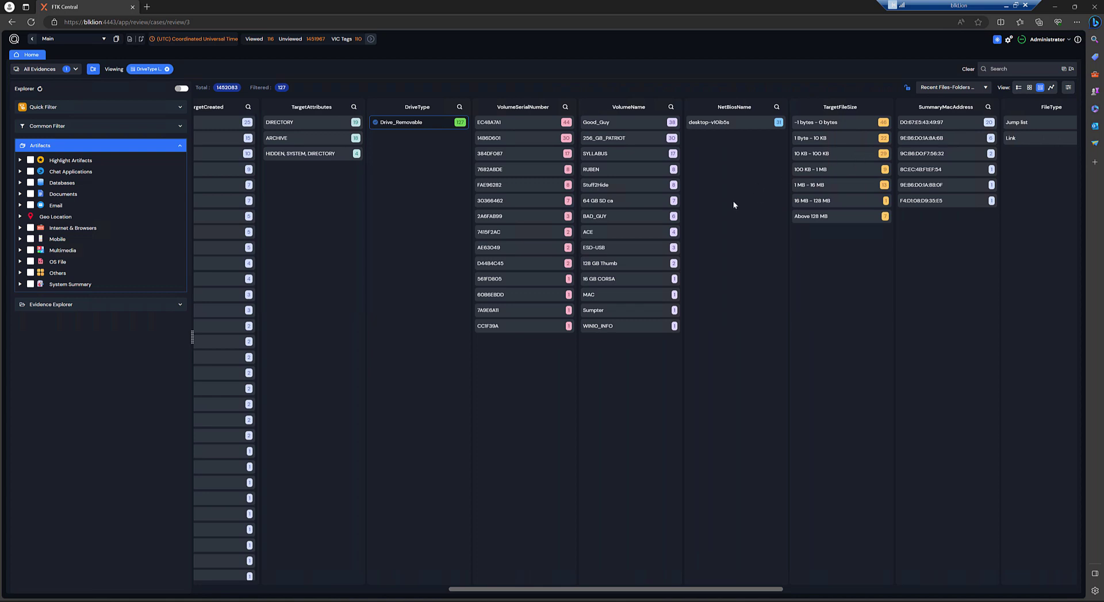
left_click(631, 139)
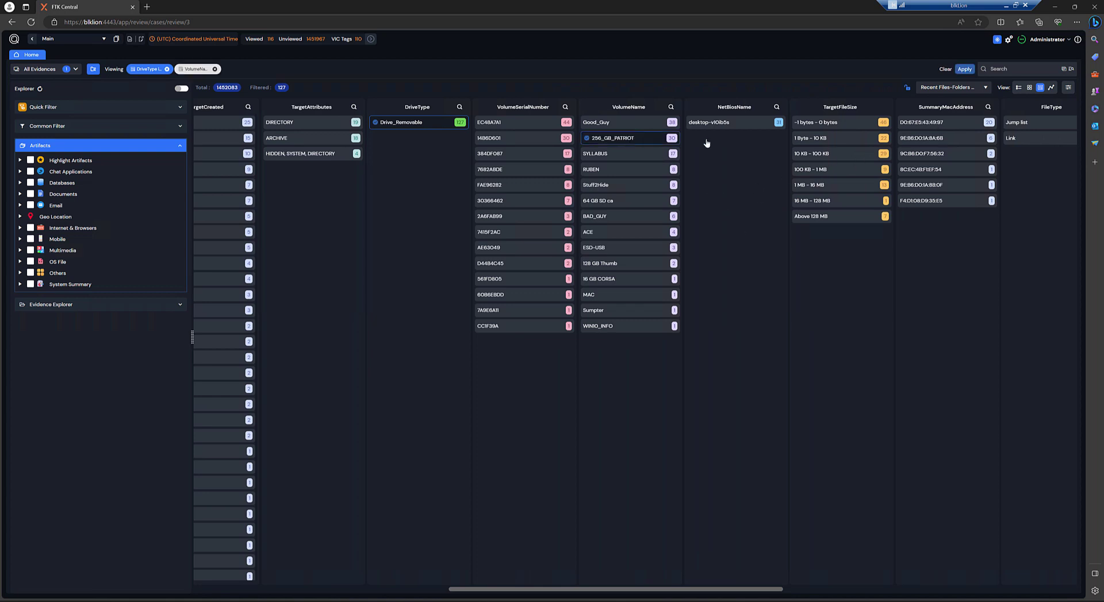
left_click(965, 69)
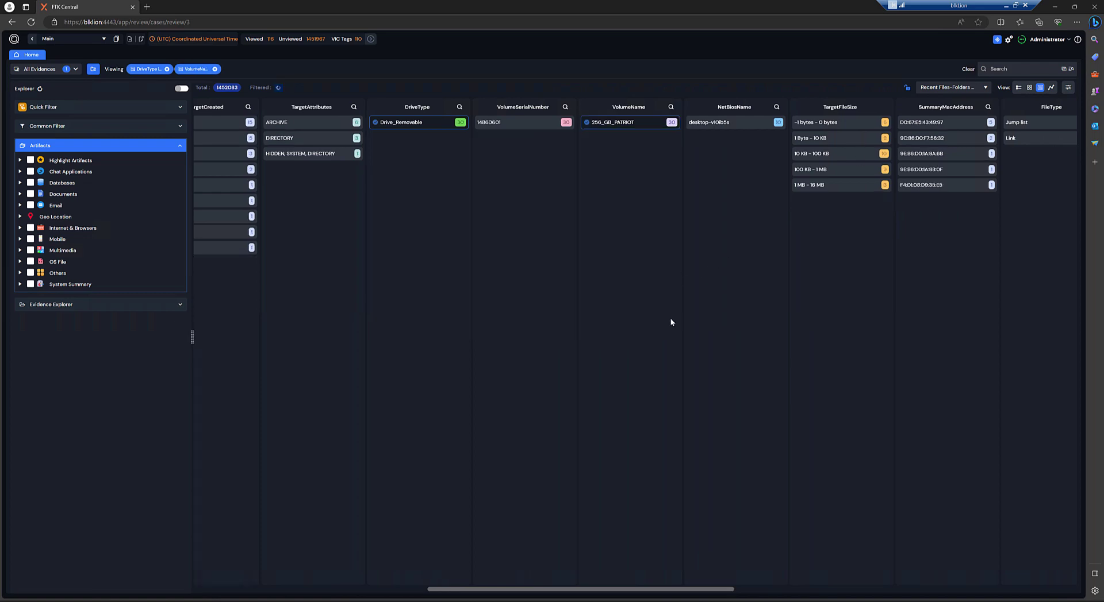
left_click_drag(617, 585, 253, 585)
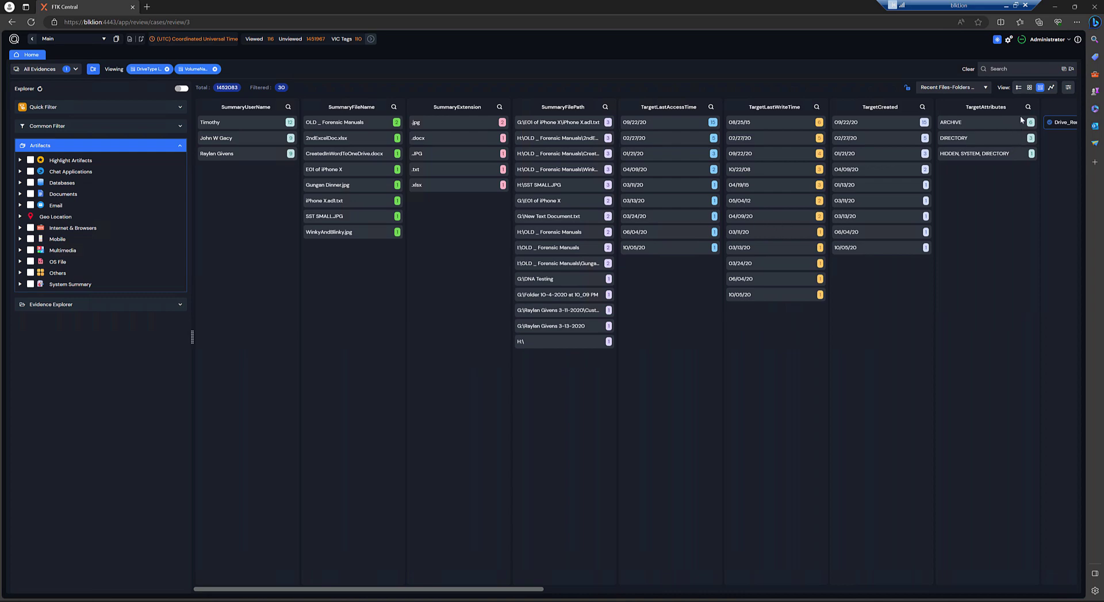
left_click(1018, 88)
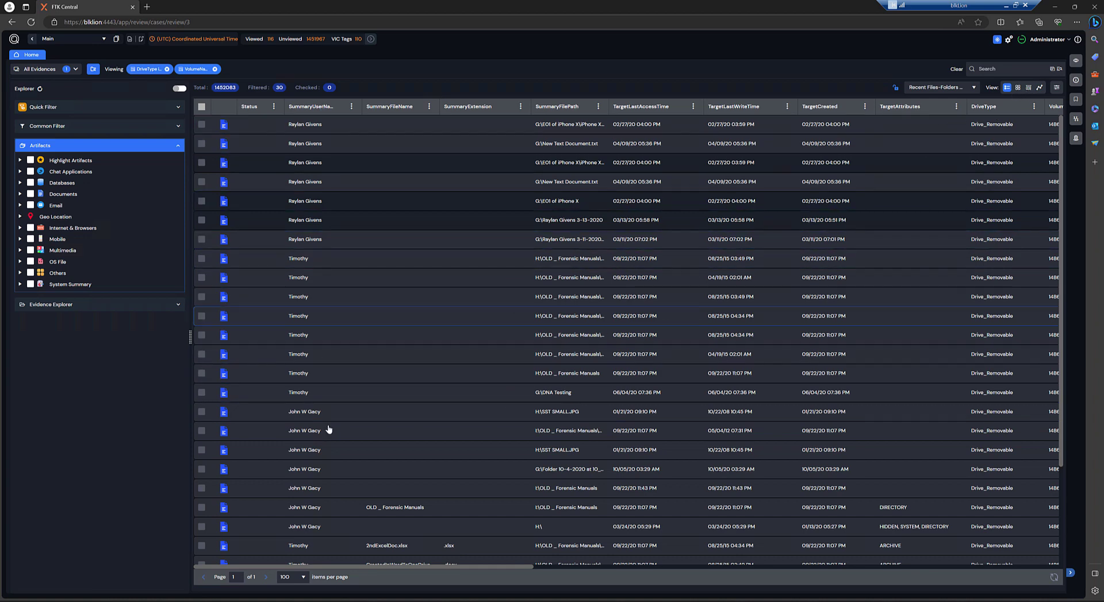
Back in the column value view, add a filter for the first listed SummaryUserName, then list the matches and select the 2ndExcelDoc.xlsx record.
left_click(1028, 88)
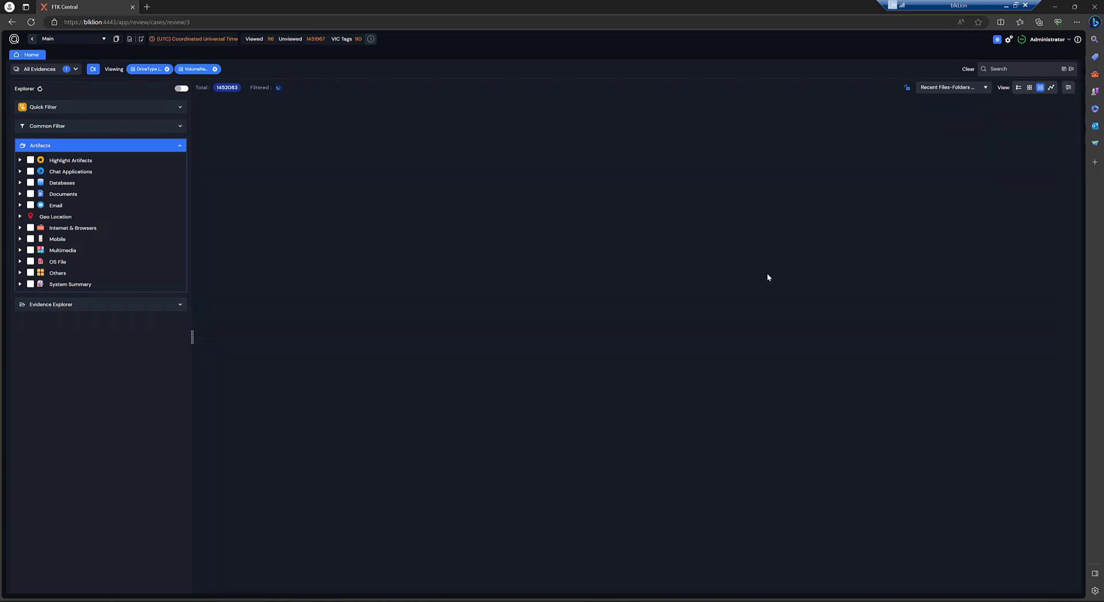
left_click(260, 123)
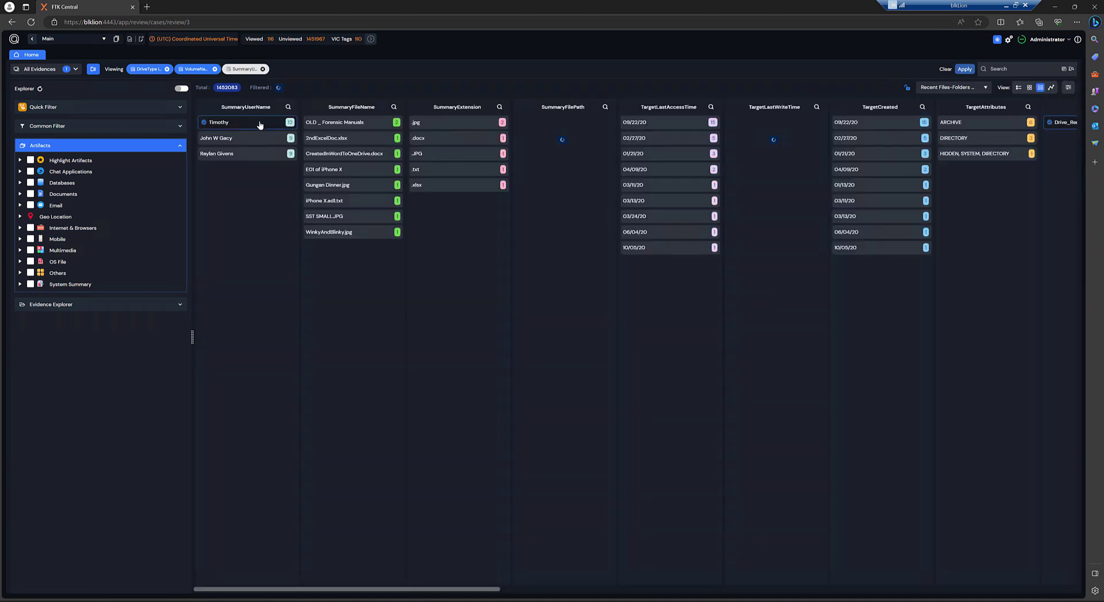
left_click(972, 70)
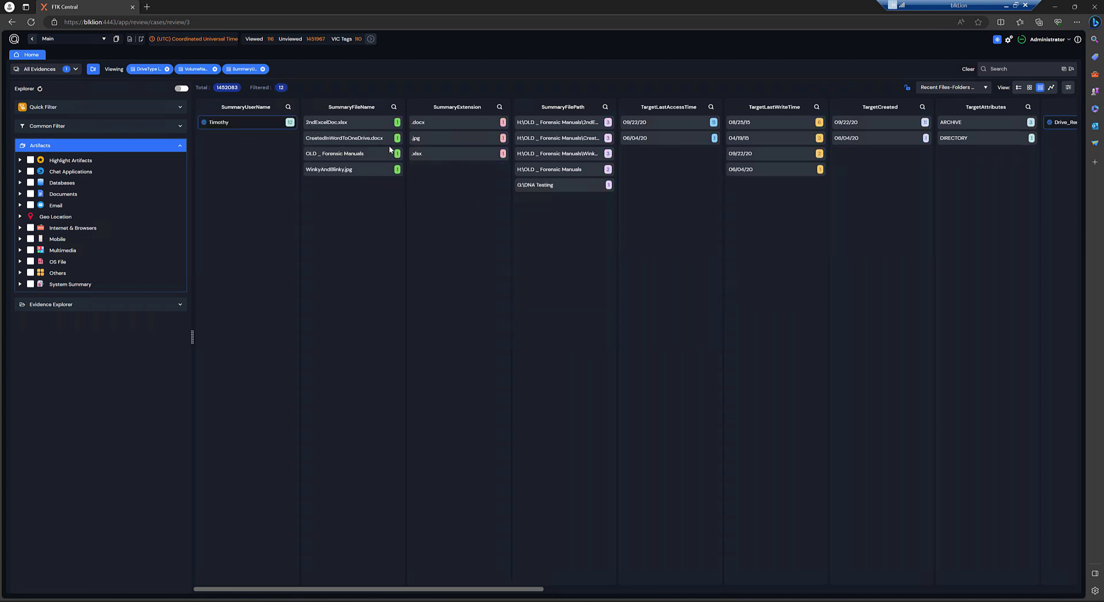
left_click(1018, 88)
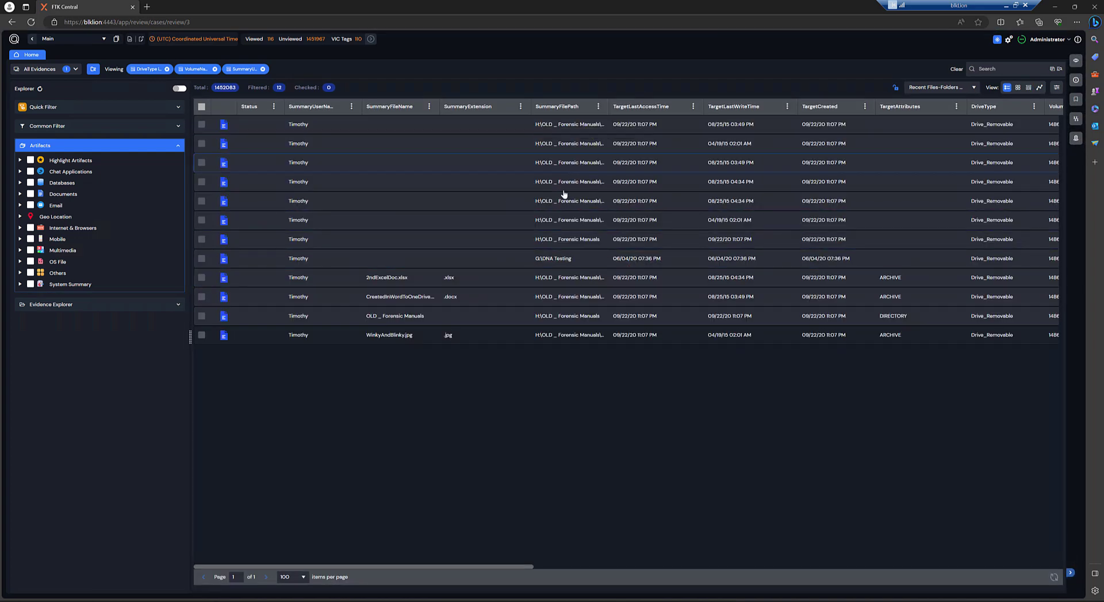
left_click(450, 278)
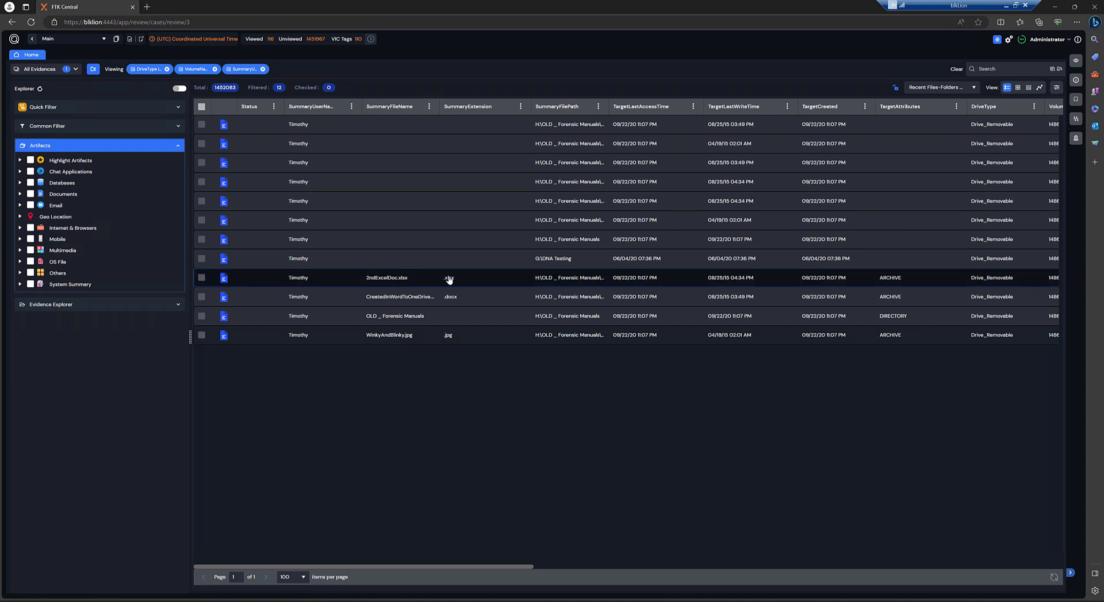
Return to the column value view, clear all filters and filter the Documents artifacts to Microsoft Word Documents.
left_click(1029, 89)
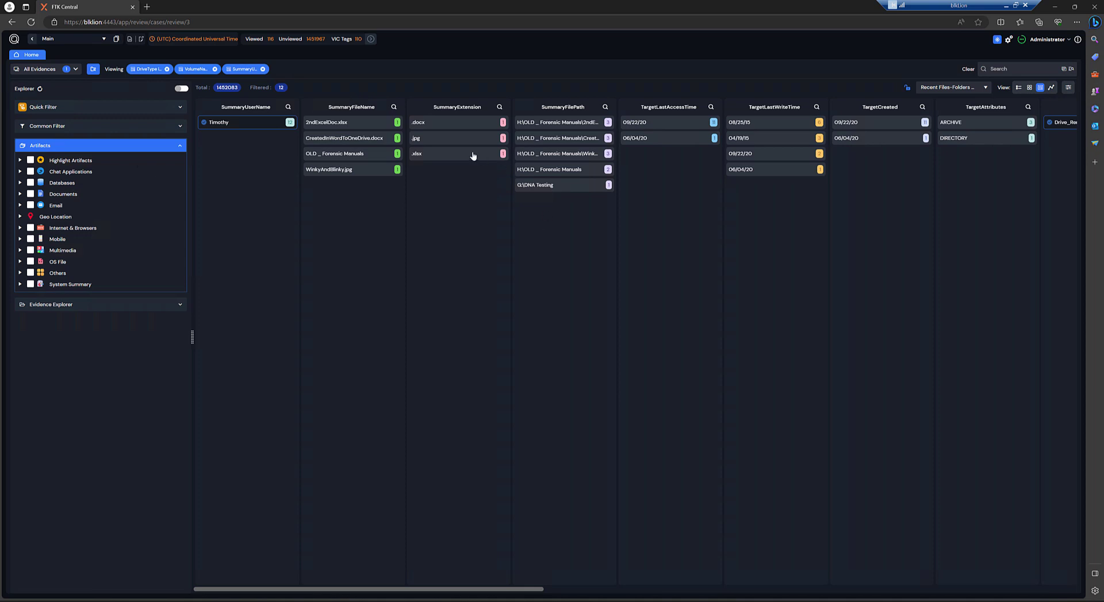
left_click(968, 69)
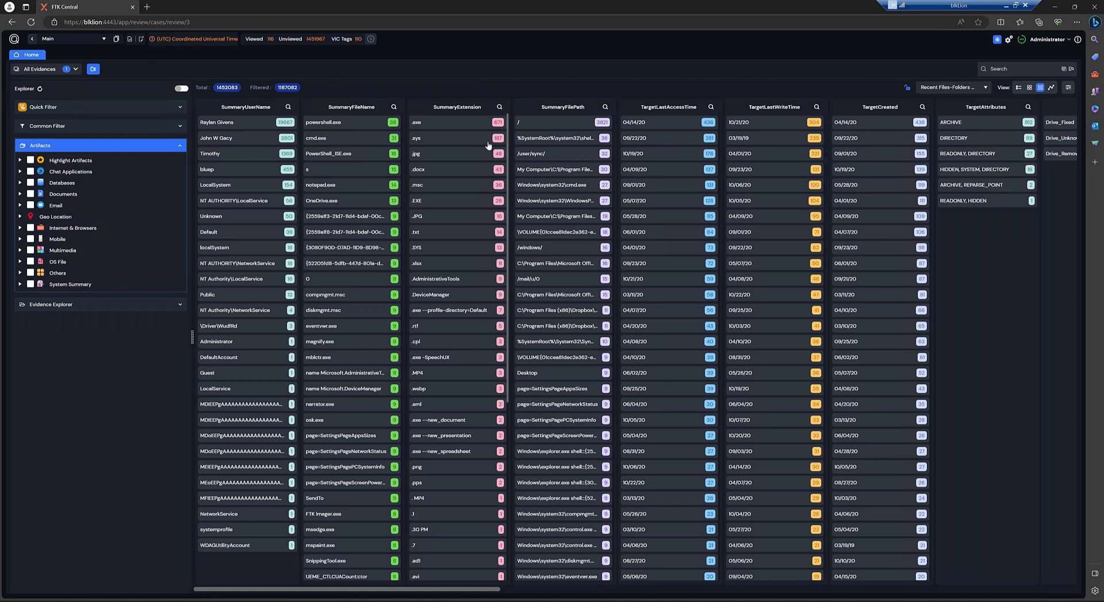
left_click(21, 194)
left_click(33, 239)
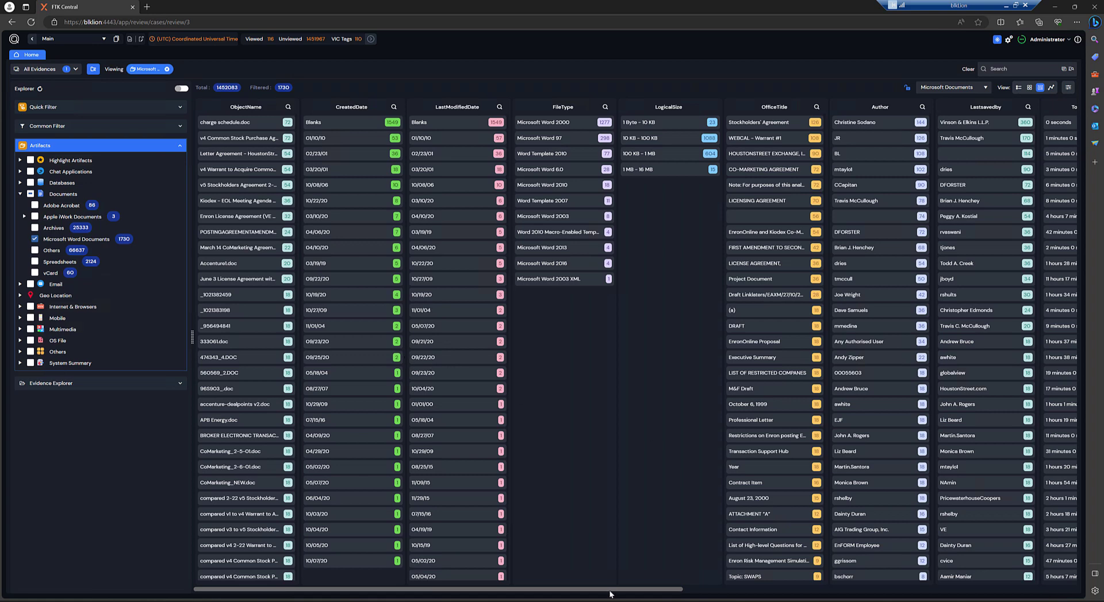
Filter the Word documents to the Author value containing Praying_For_Rain and show the matching document in the grid list view.
left_click_drag(649, 592, 748, 591)
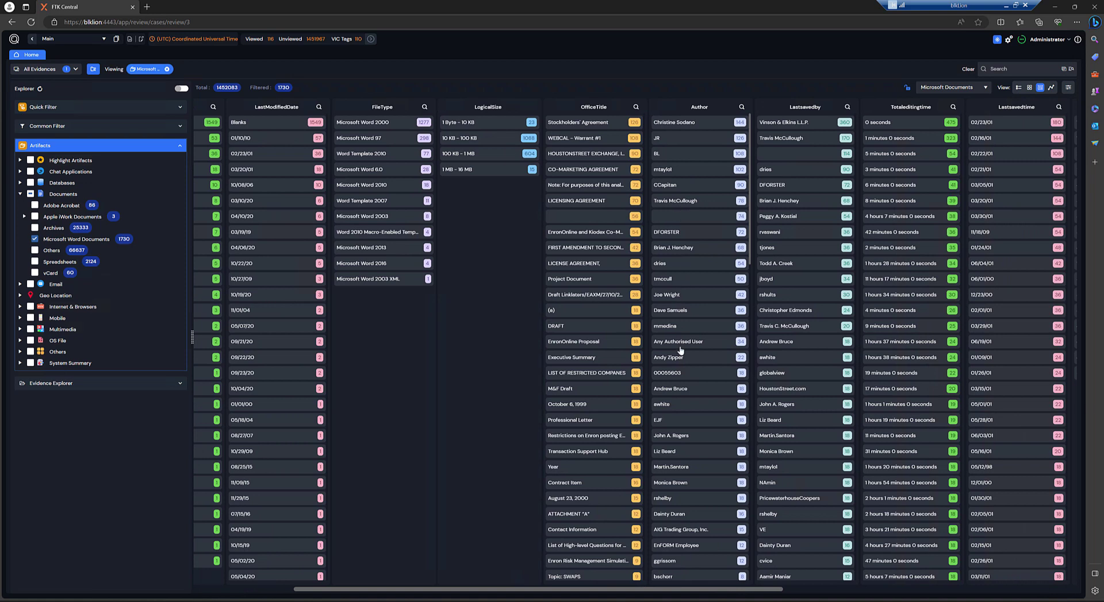
scroll(676, 348, "down", 7)
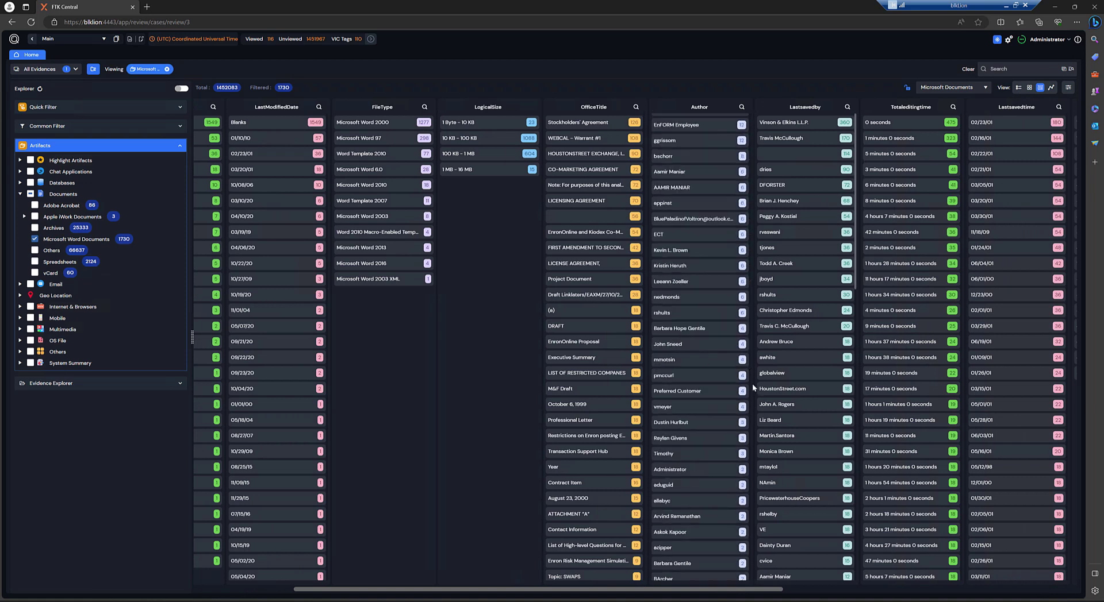
scroll(719, 414, "down", 2)
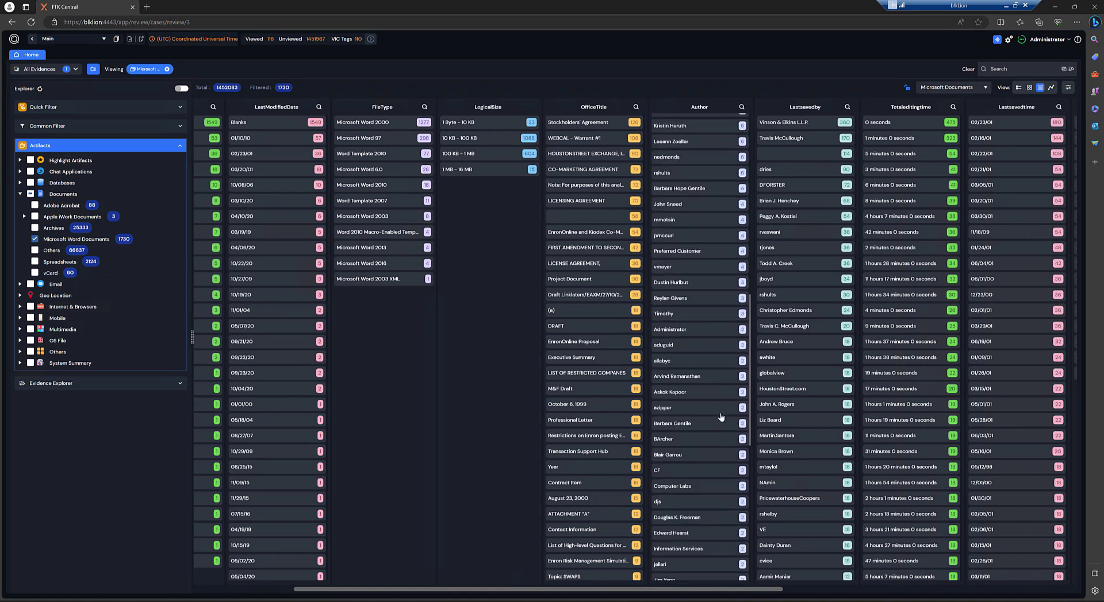
scroll(721, 416, "down", 5)
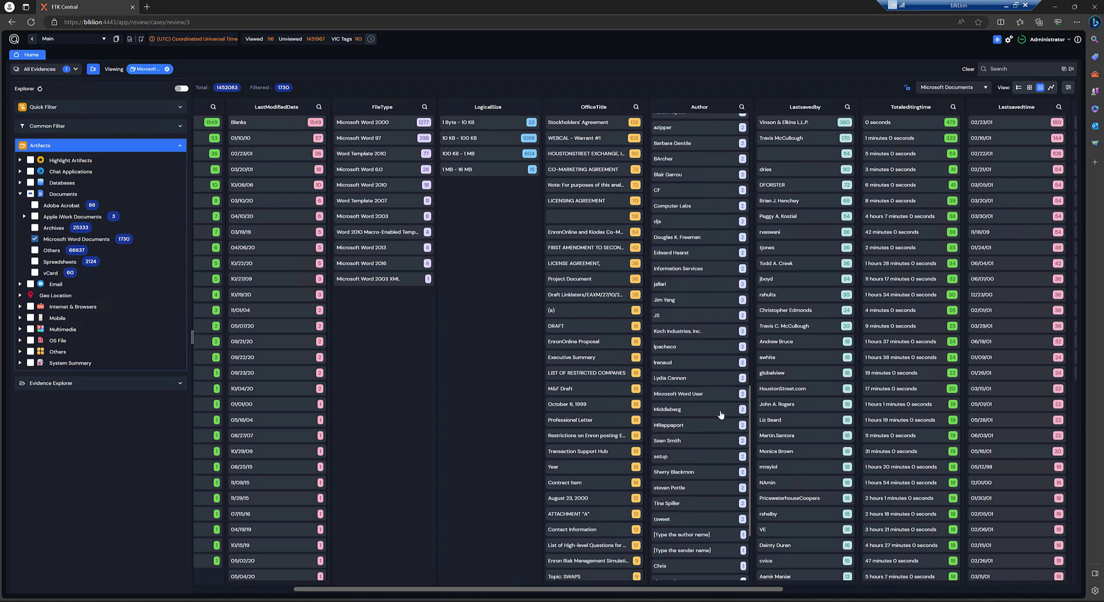
scroll(721, 415, "down", 3)
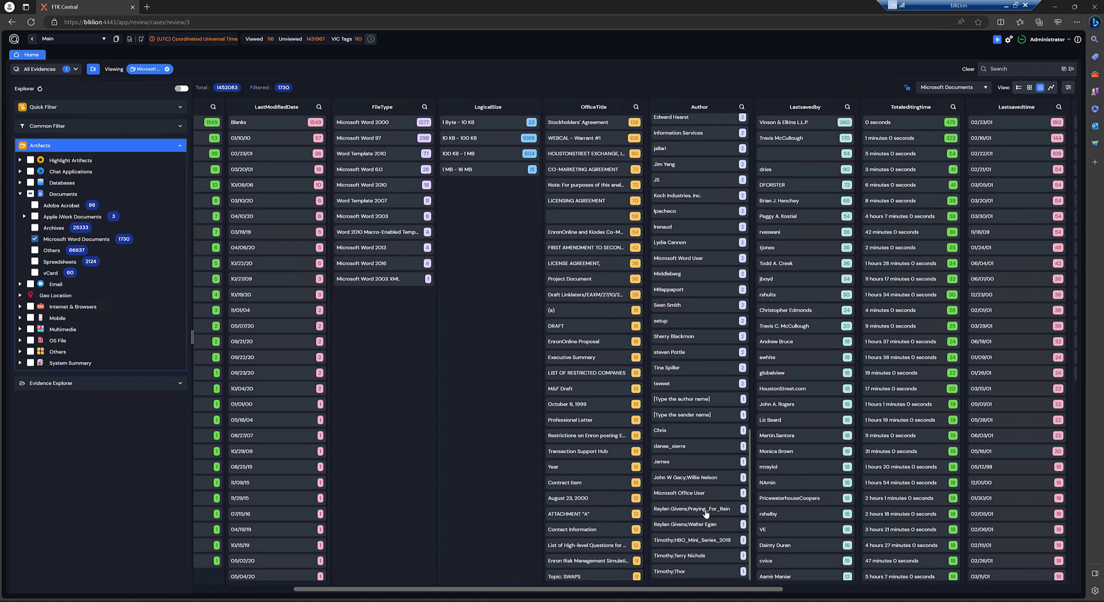
scroll(695, 495, "up", 1)
scroll(694, 495, "up", 1)
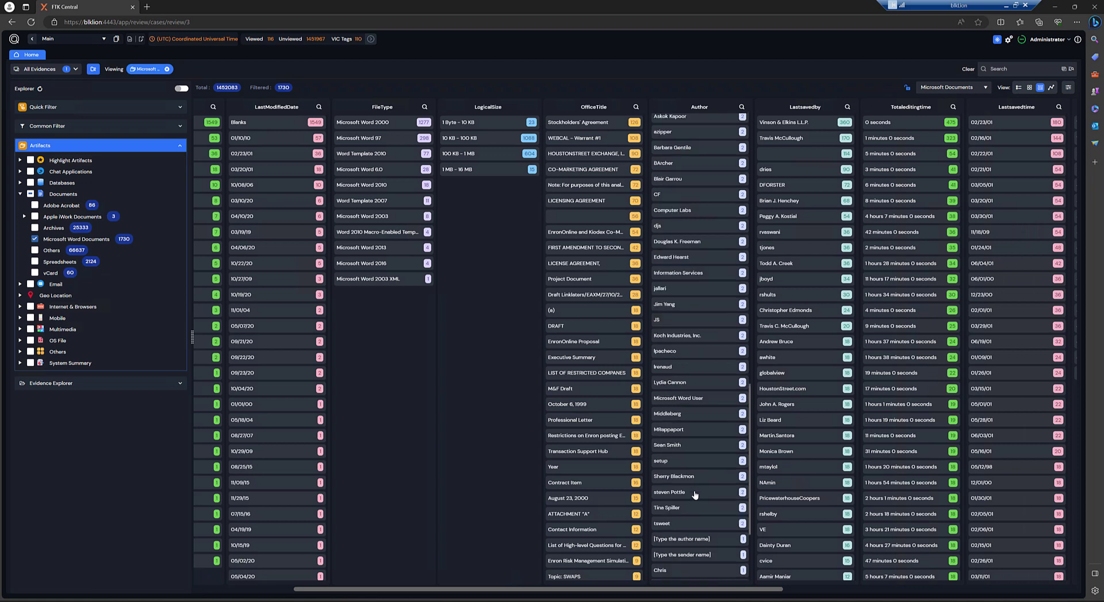
scroll(695, 494, "down", 2)
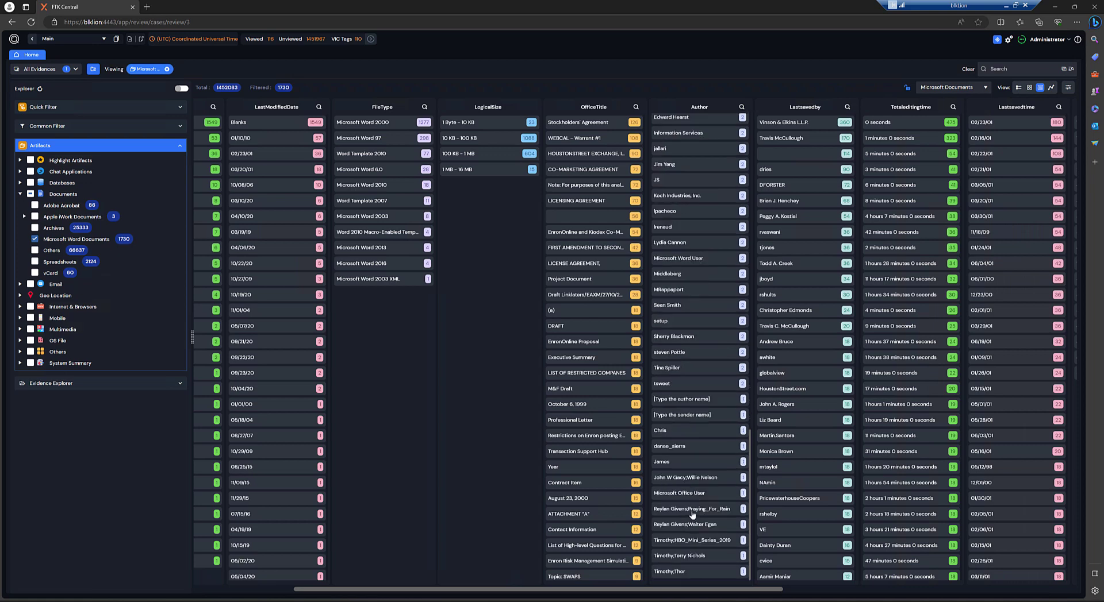
left_click(693, 514)
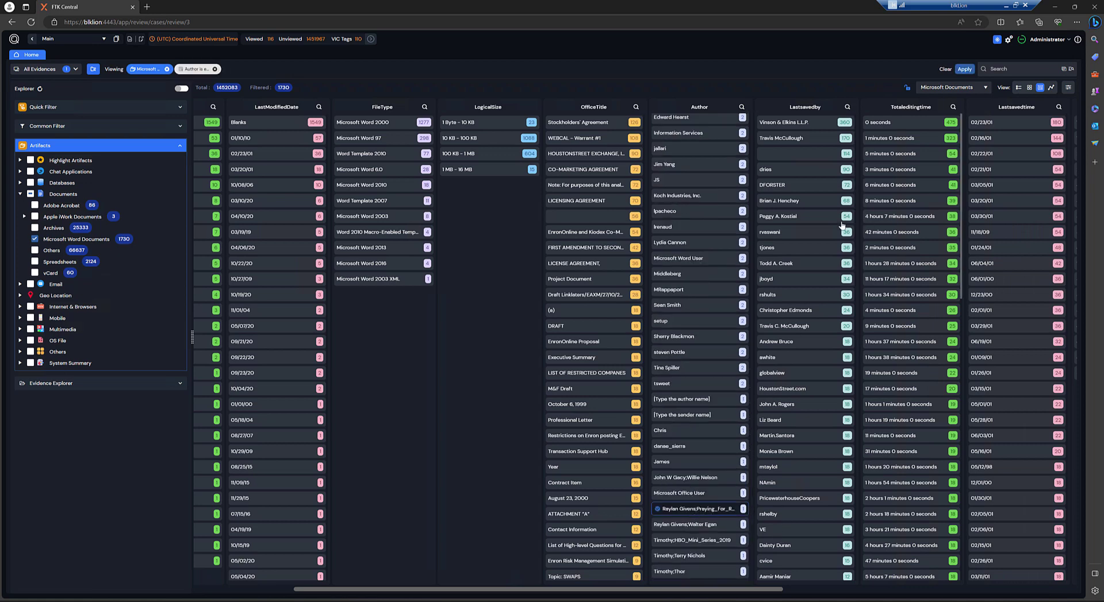
left_click(964, 69)
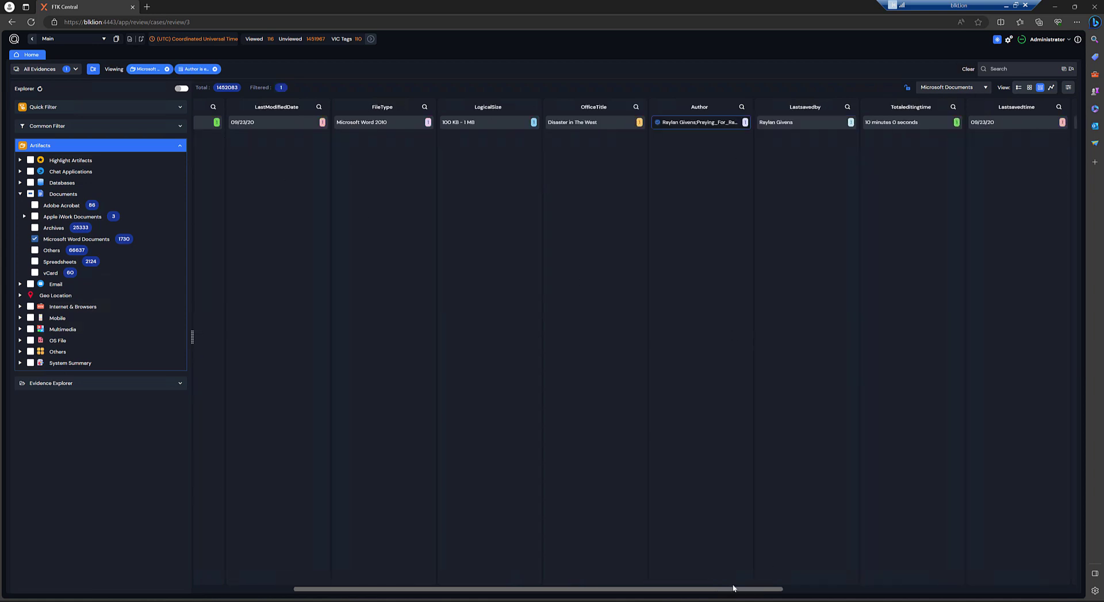
left_click_drag(738, 592, 391, 564)
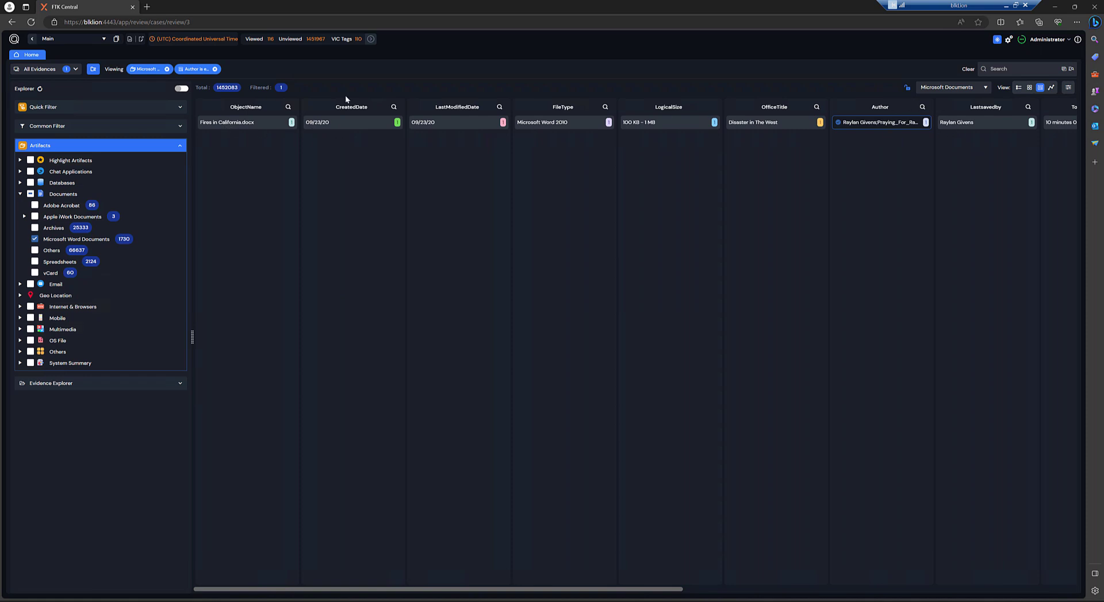
left_click(1019, 87)
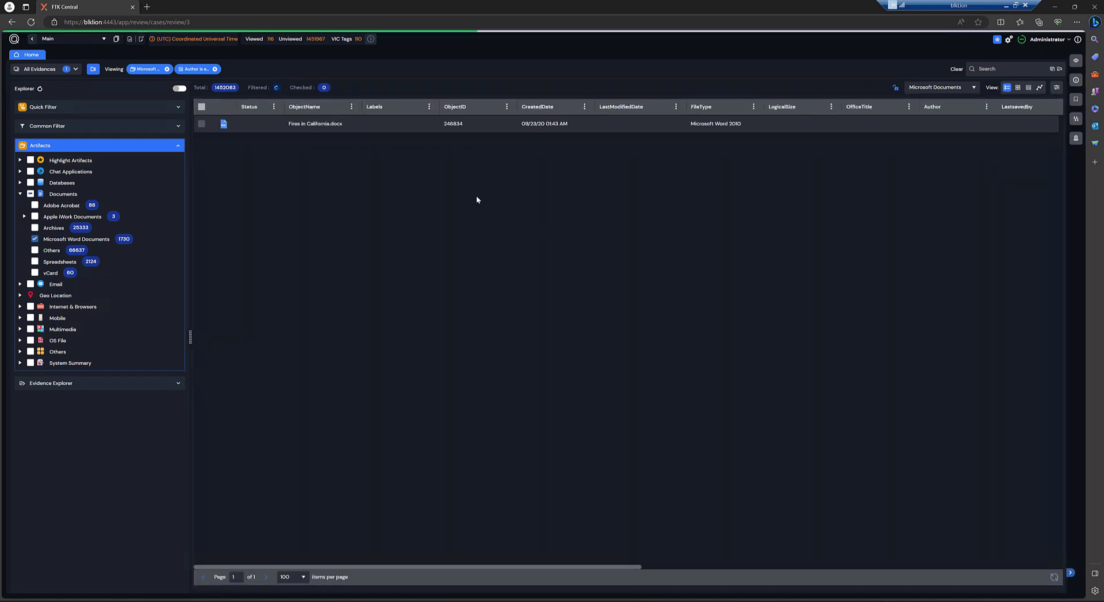
Open Fires in California.docx in the document viewer and look through both of its pages.
left_click(299, 123)
left_click(1075, 60)
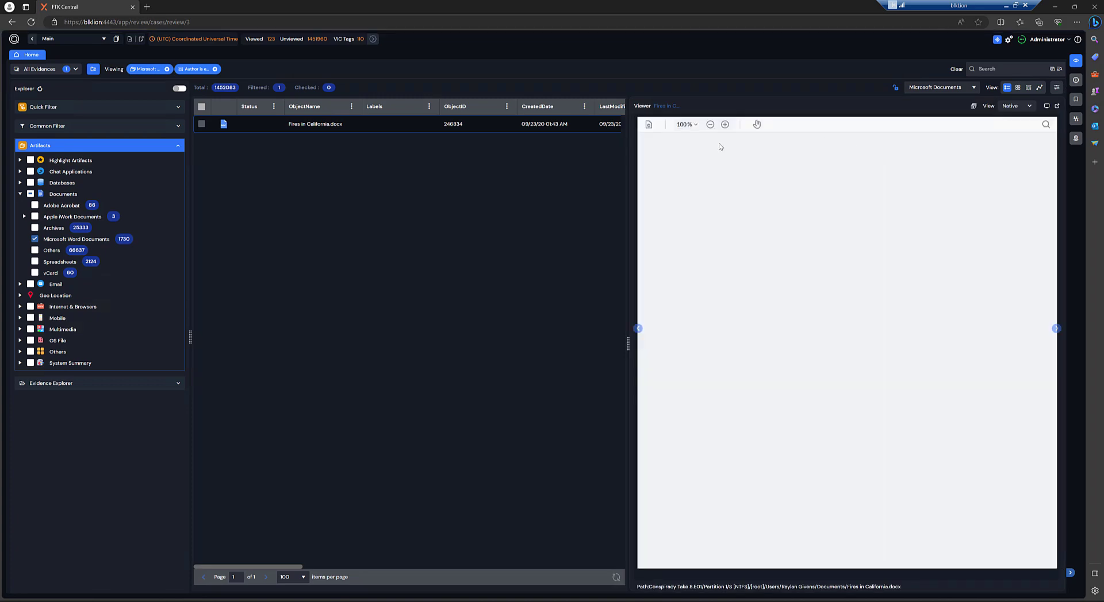
scroll(852, 299, "down", 10)
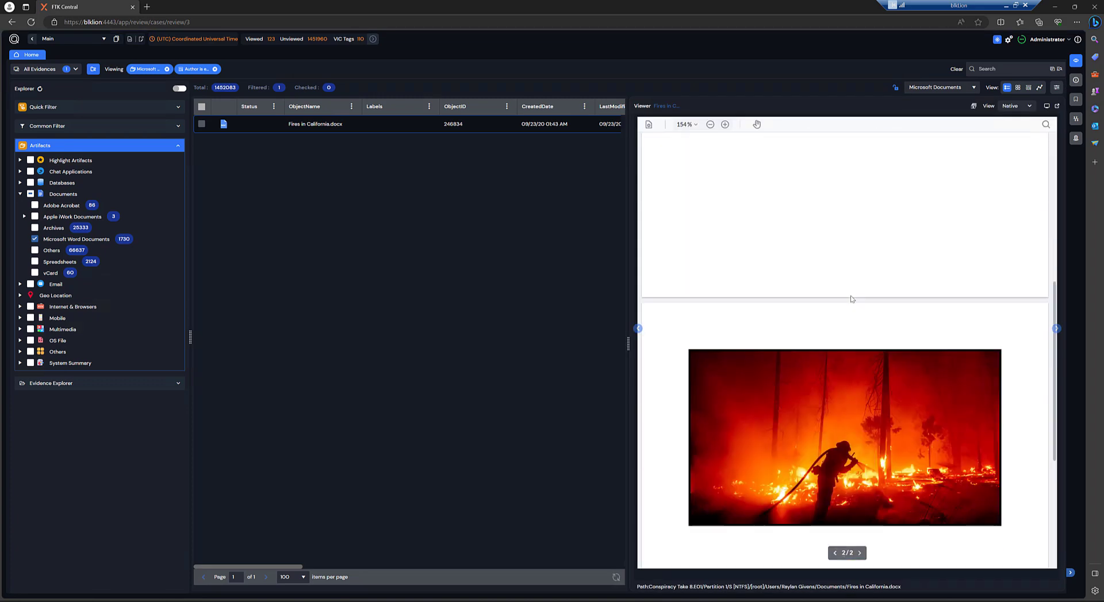
scroll(852, 299, "up", 6)
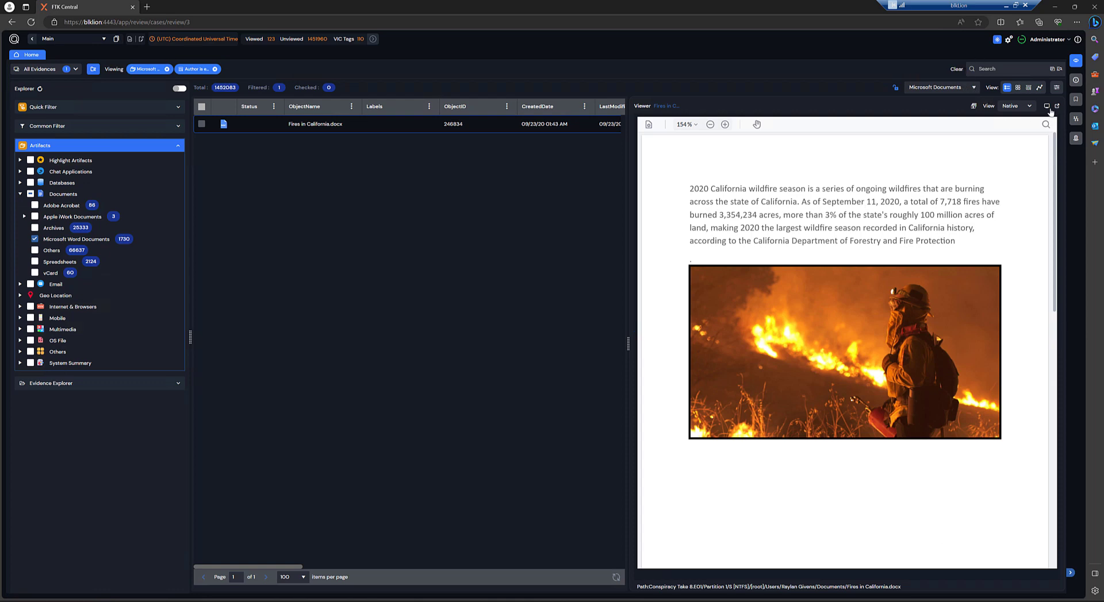
Return to the column value view, remove the Author filter and clear all remaining filters.
left_click(1028, 87)
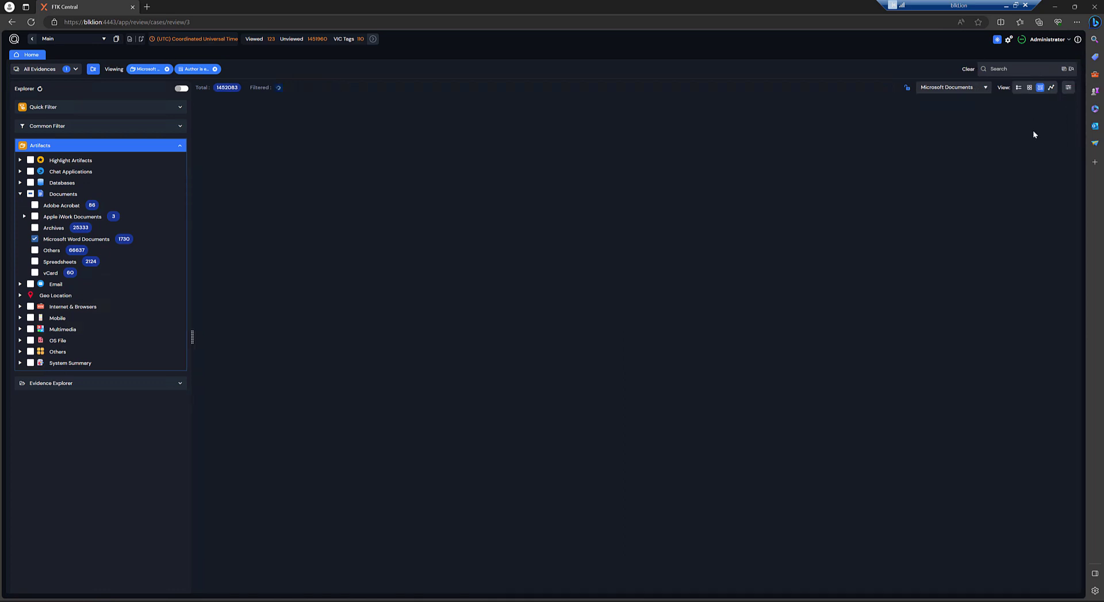
left_click(981, 90)
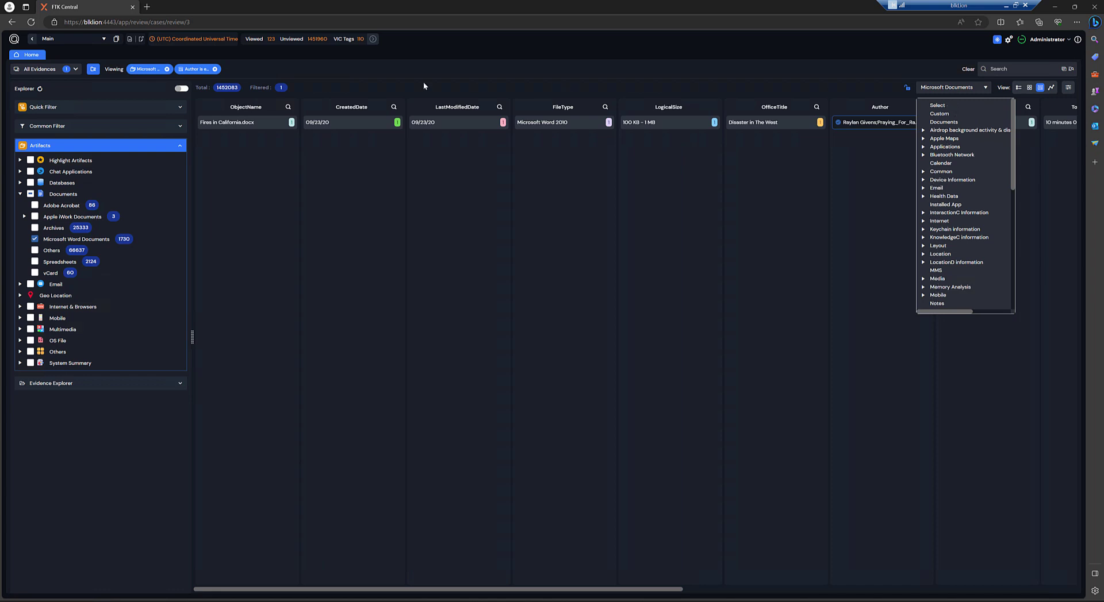
left_click(214, 69)
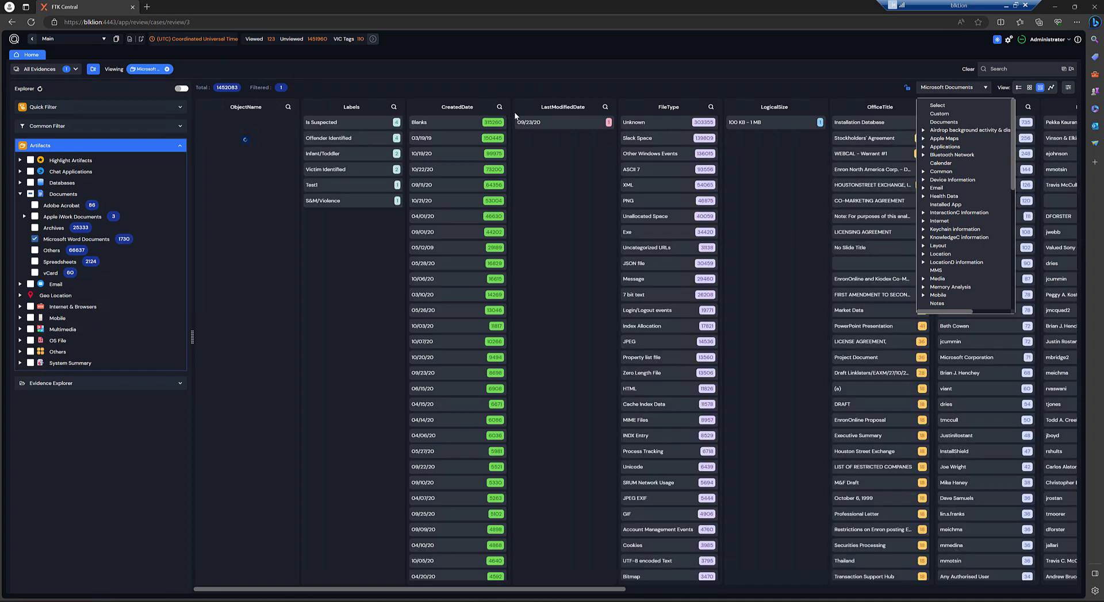
left_click(963, 69)
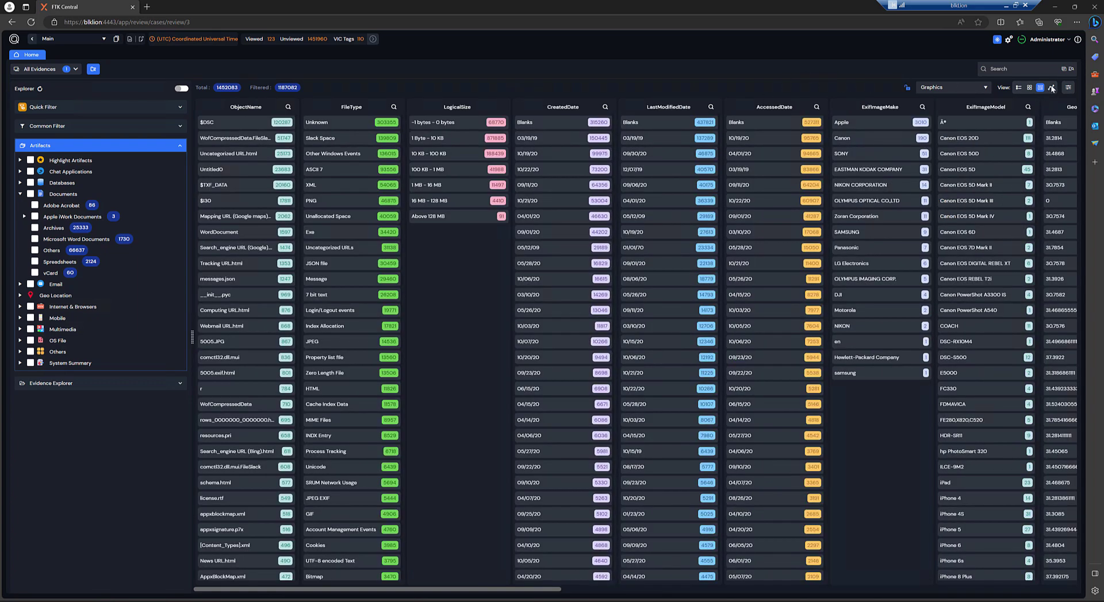
Show the evidence in the timeline view, filter it to Microsoft Word Documents and look through the events.
left_click(1052, 88)
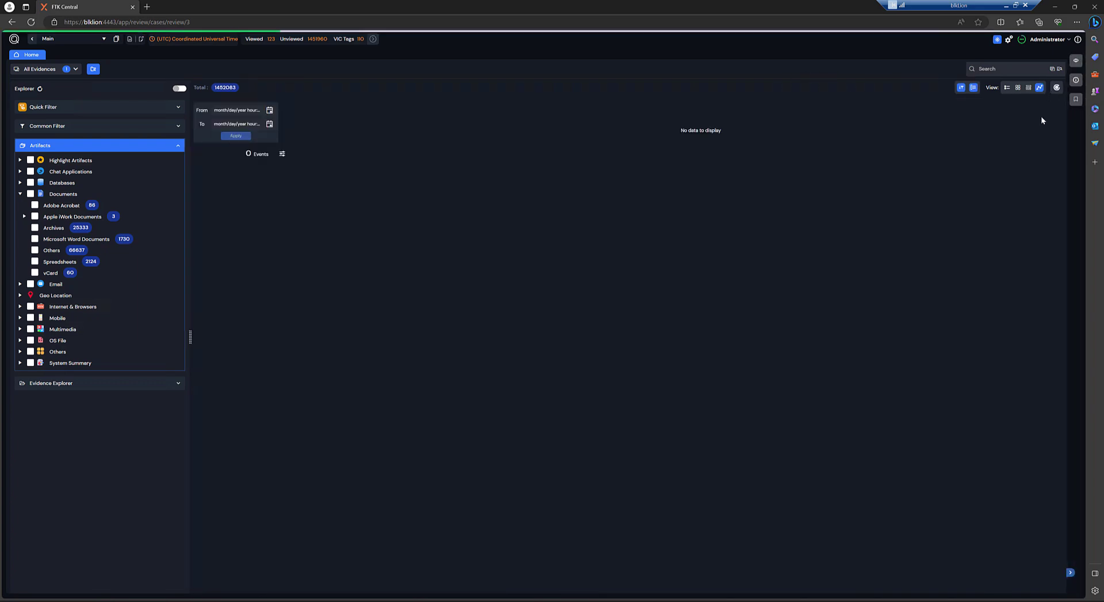
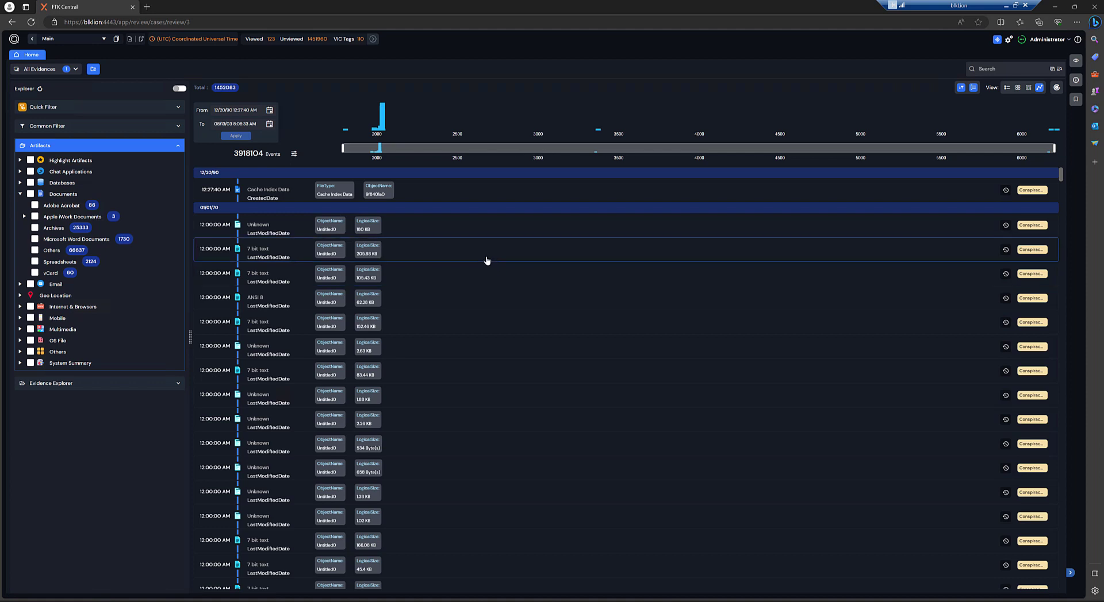
left_click(35, 239)
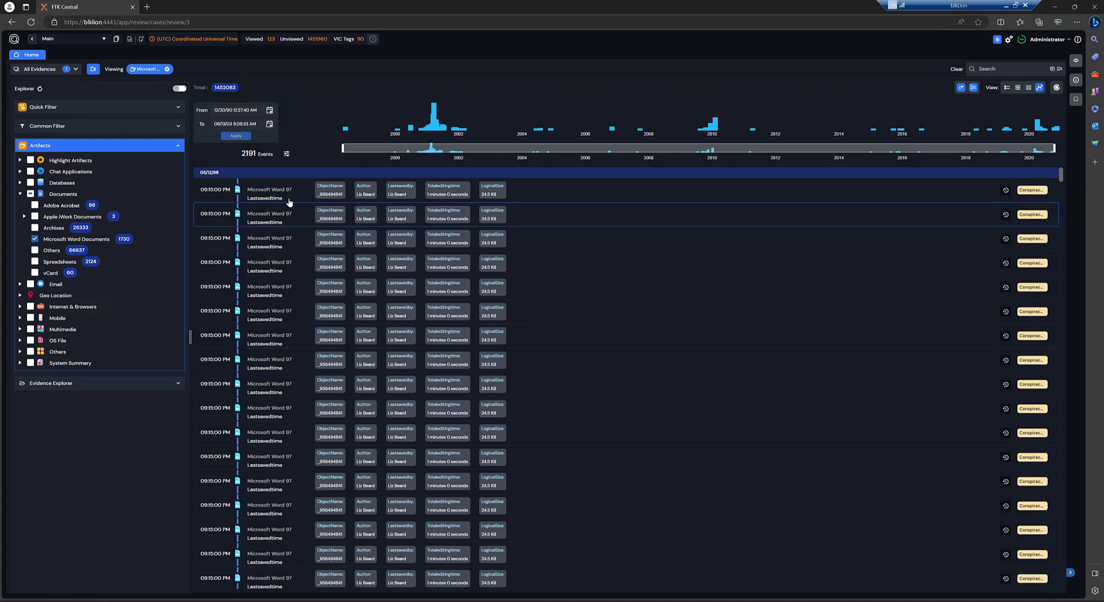
scroll(423, 264, "down", 5)
scroll(422, 264, "down", 5)
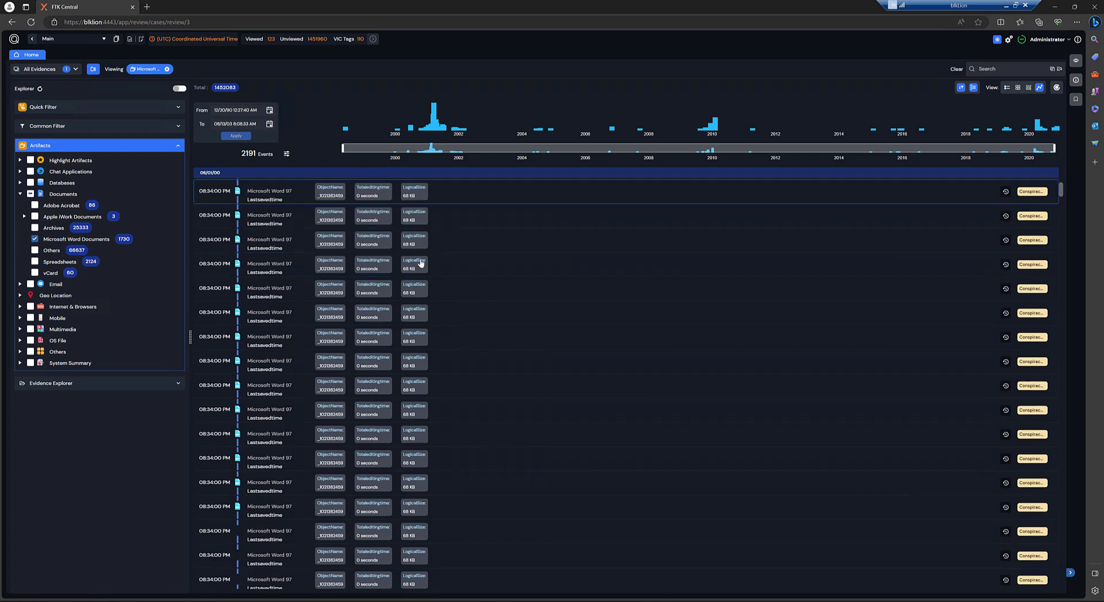
scroll(552, 236, "up", 8)
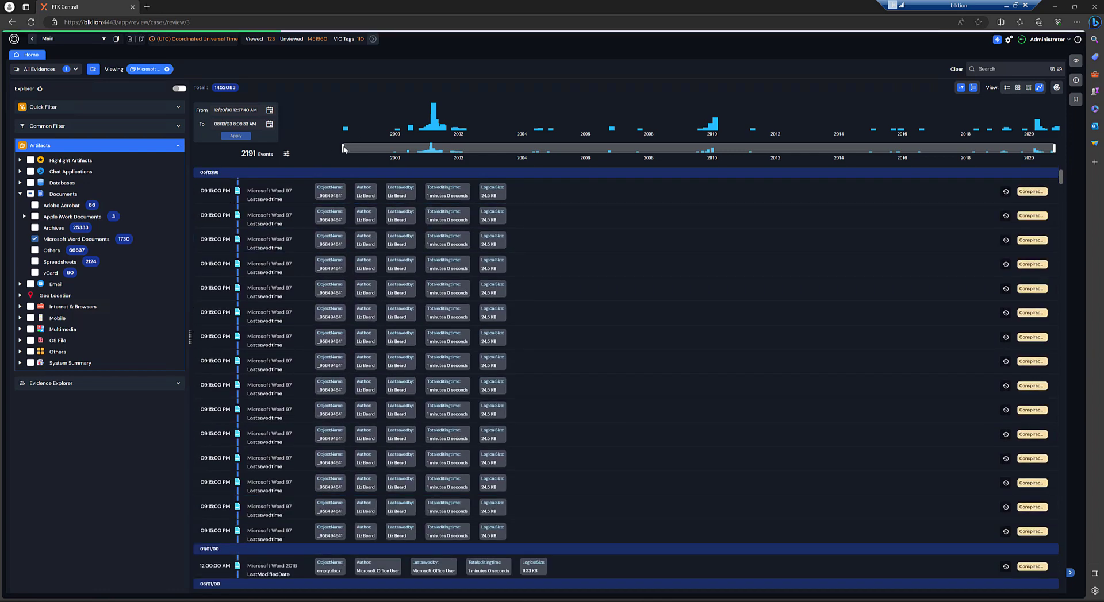
scroll(683, 171, "down", 1)
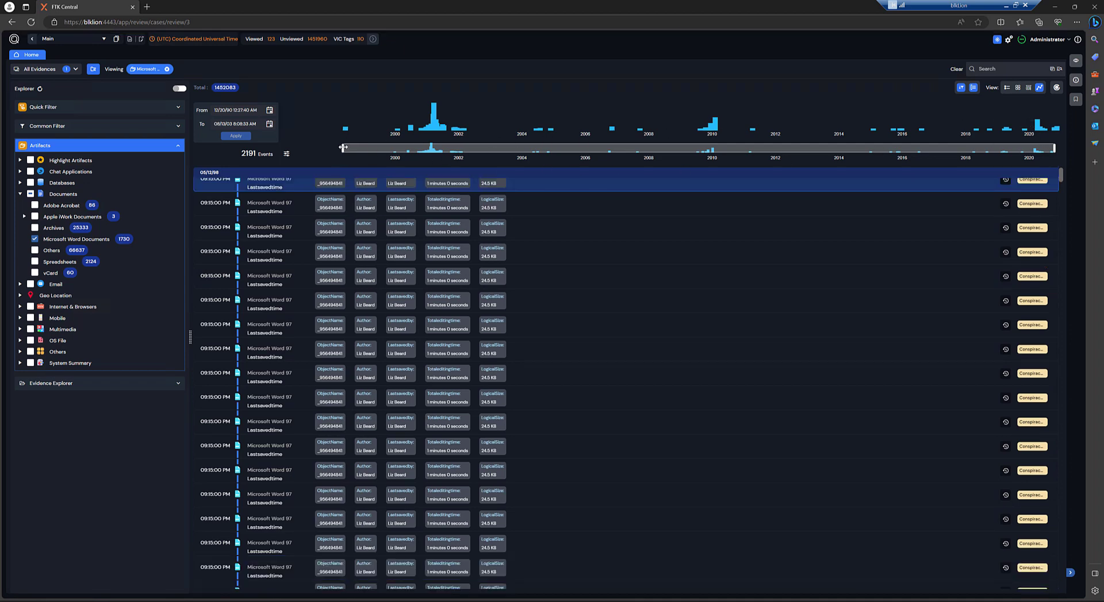
Narrow the timeline range to about 10/15/19 through 10/19/20 and review the Word document events within it.
left_click_drag(344, 148, 1018, 156)
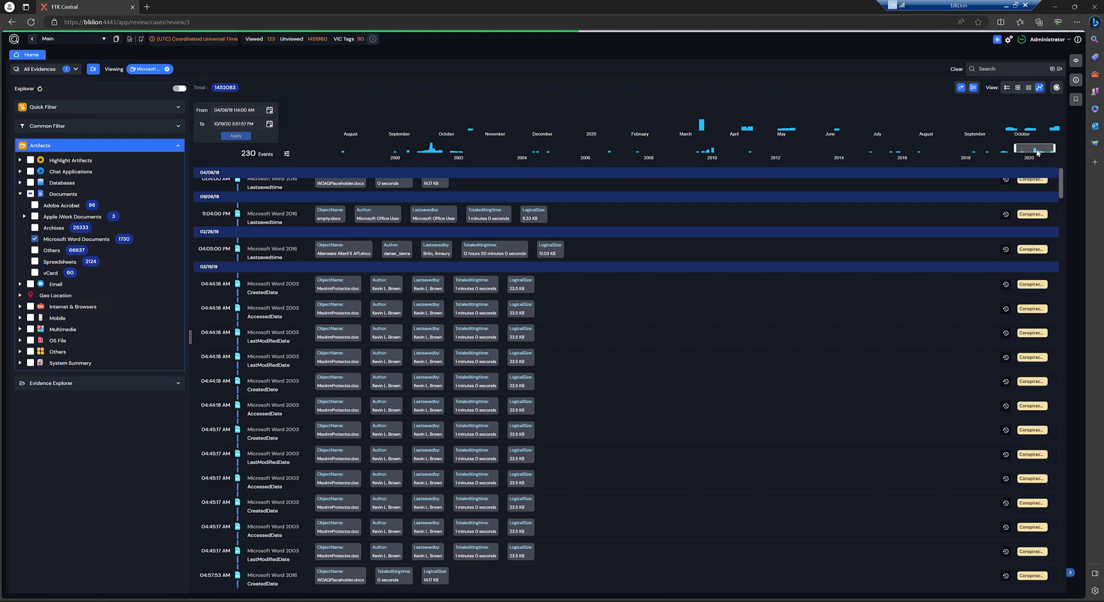
left_click_drag(1031, 153, 1033, 150)
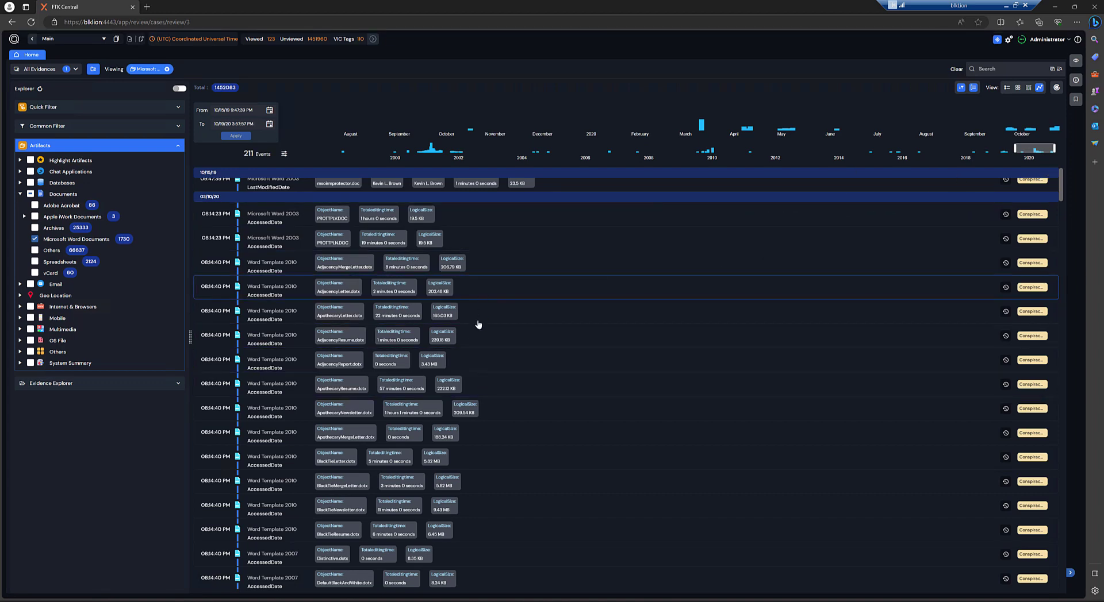
scroll(478, 325, "down", 10)
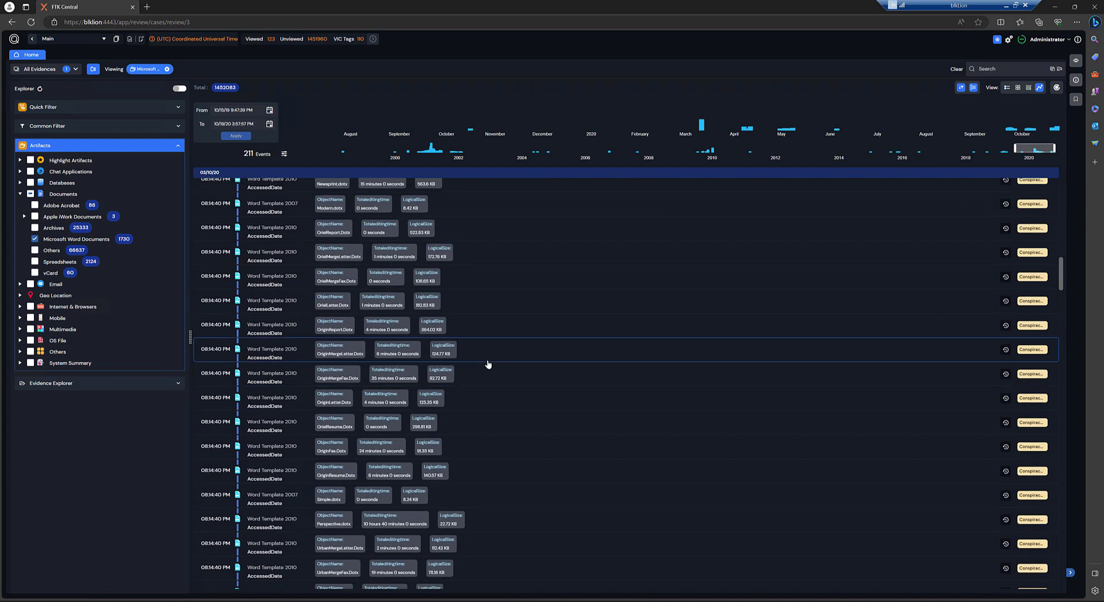
scroll(488, 365, "up", 10)
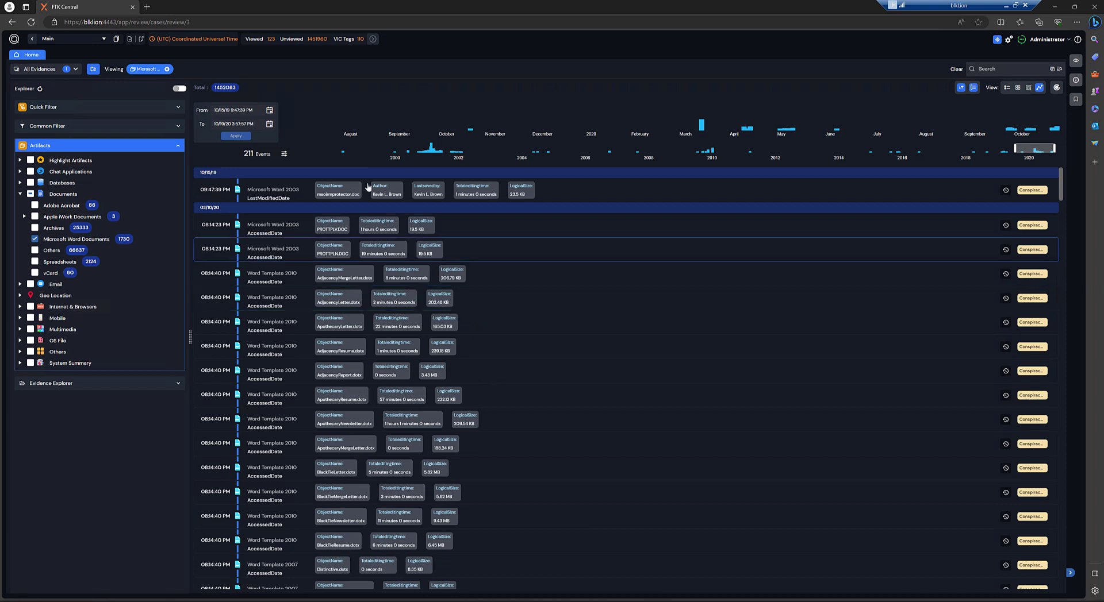
Configure the timeline events to only the Documents LastModifiedDate and review the resulting event list.
left_click(284, 154)
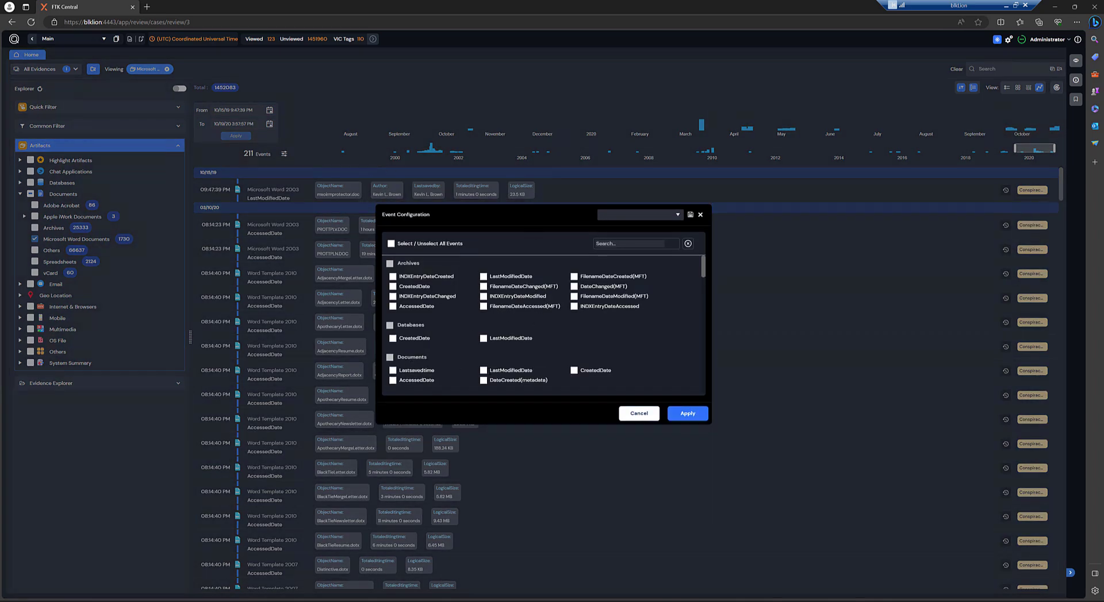
left_click(483, 370)
left_click(688, 414)
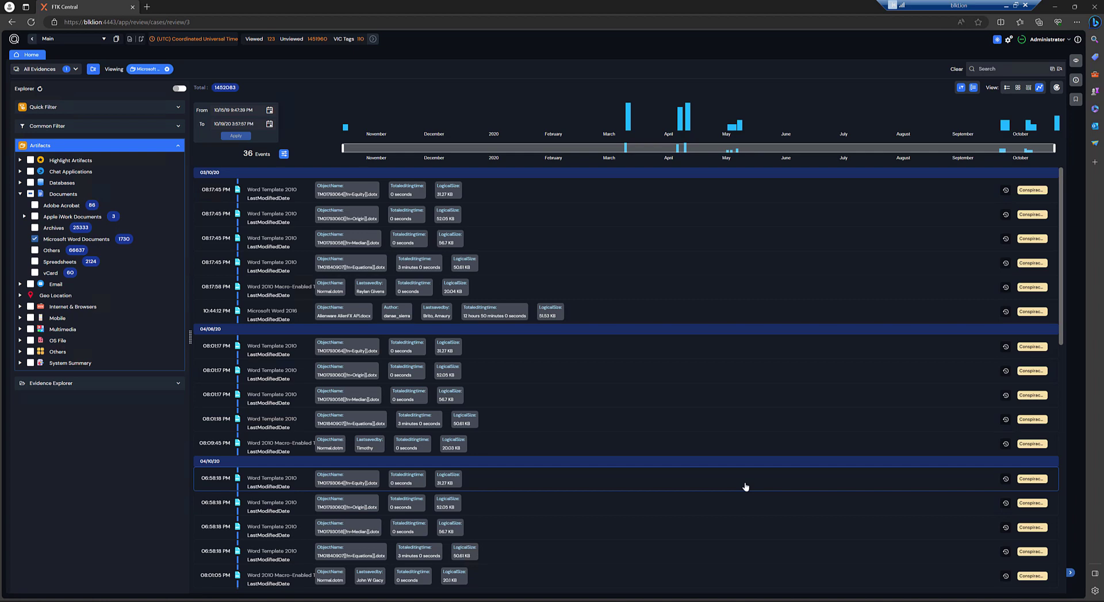
scroll(466, 287, "down", 10)
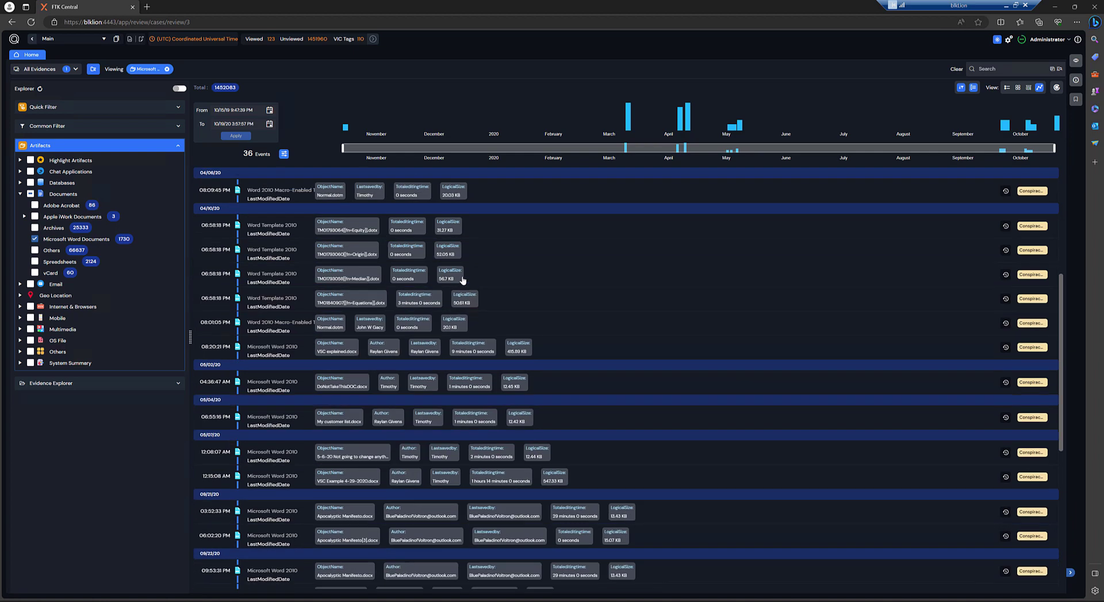
scroll(477, 335, "up", 8)
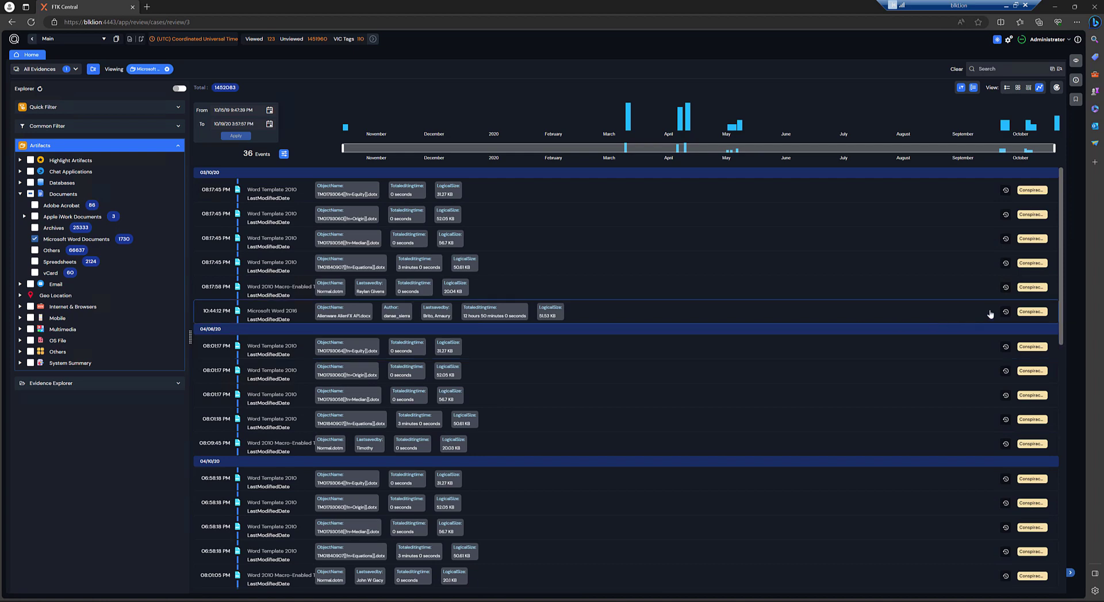
scroll(589, 191, "up", 2)
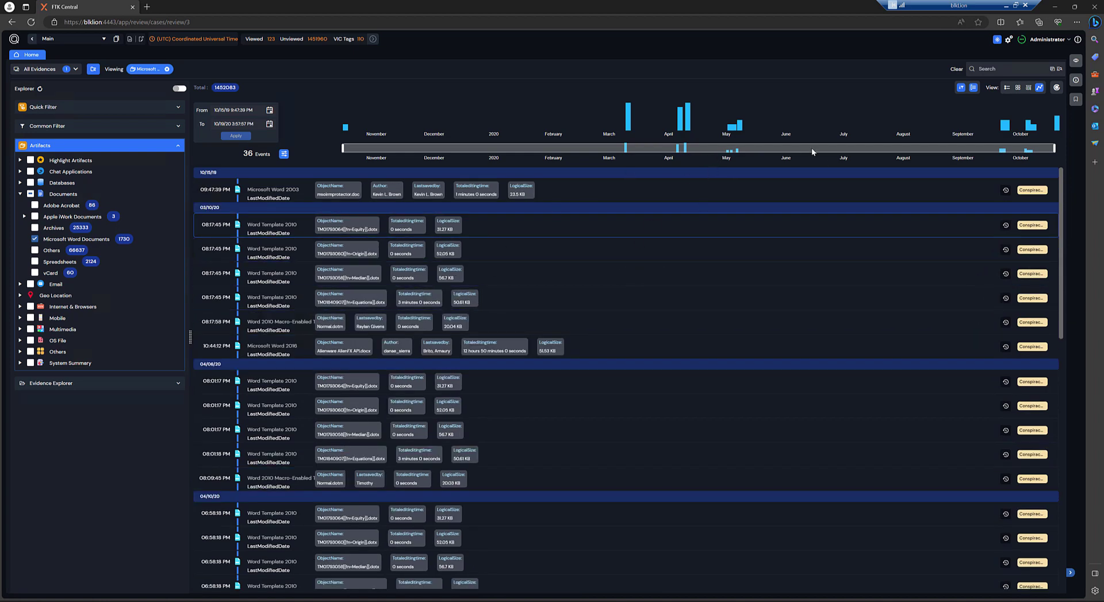
Open a side-by-side timeline from the early May 2020 bar, compare both event lists and open the second timeline's evidence selection.
left_click(740, 129)
left_click(776, 166)
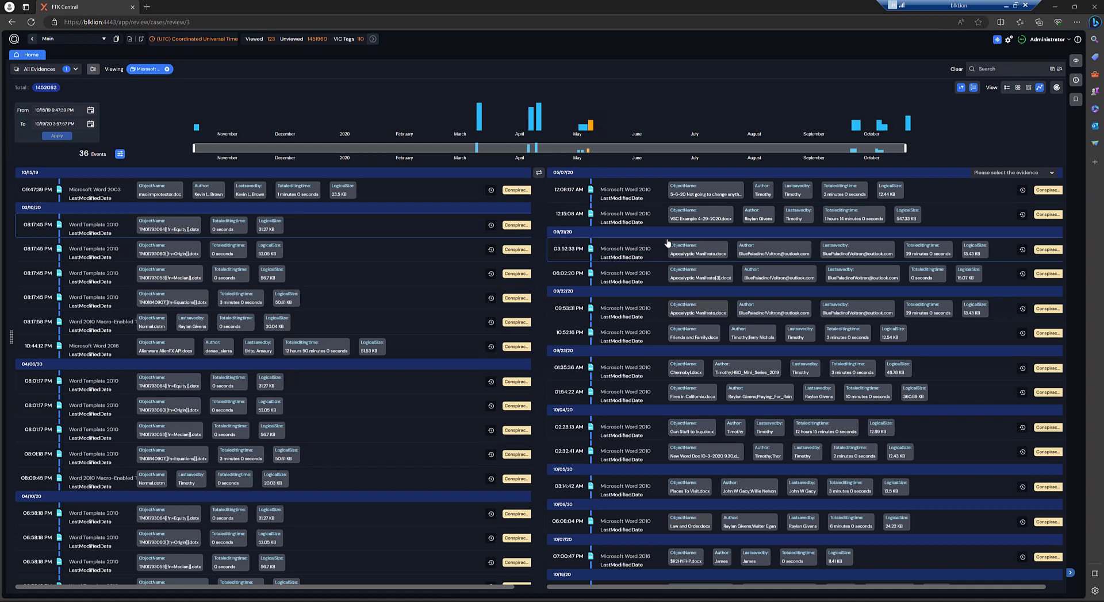
scroll(602, 323, "down", 2)
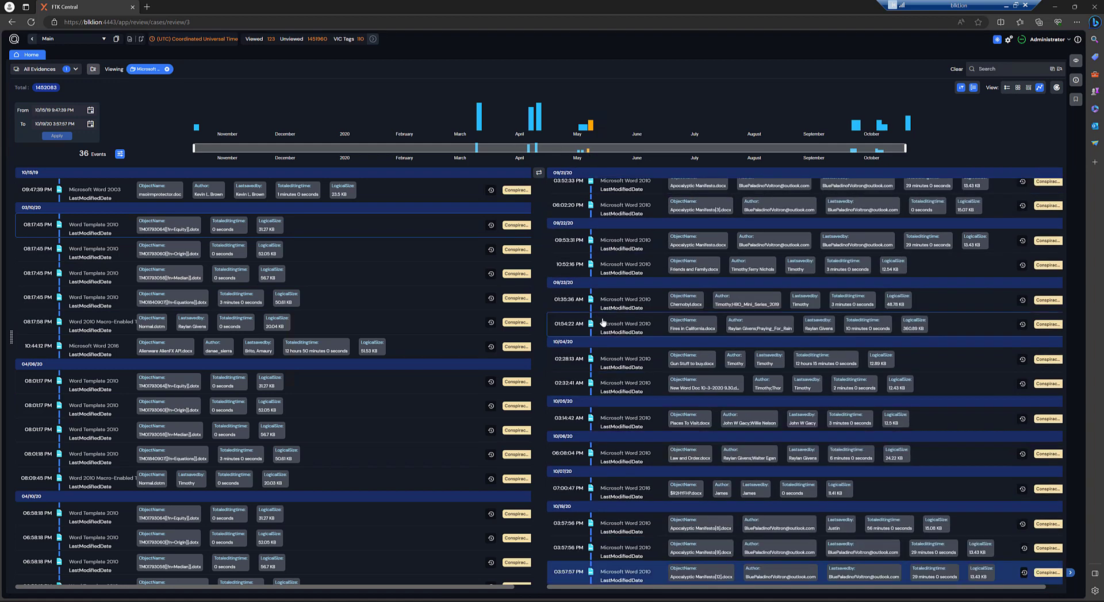
scroll(603, 323, "up", 3)
scroll(382, 321, "down", 10)
scroll(382, 321, "up", 6)
scroll(382, 320, "down", 6)
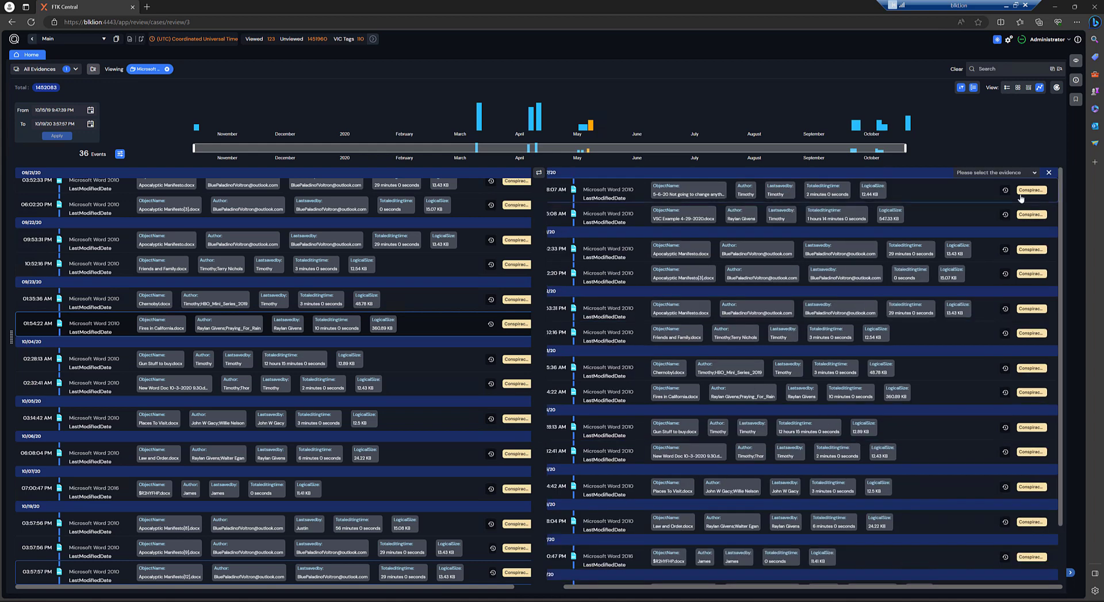
left_click(1032, 177)
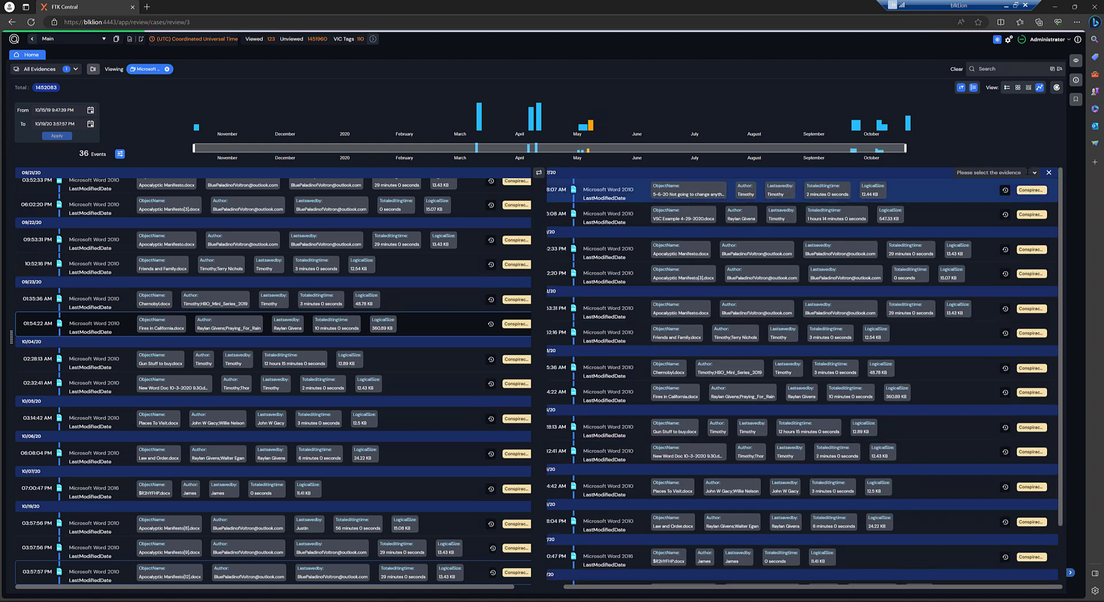
left_click(1033, 177)
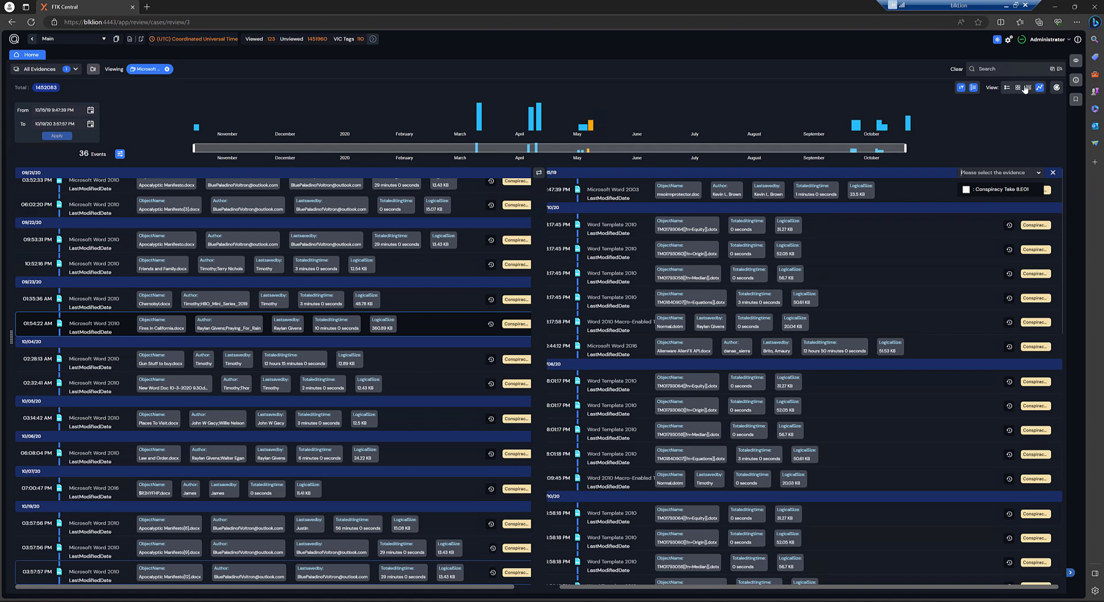
Switch to the grid list view, filter the Word documents to the Extension value docx and review the columns of the matches.
left_click(1007, 87)
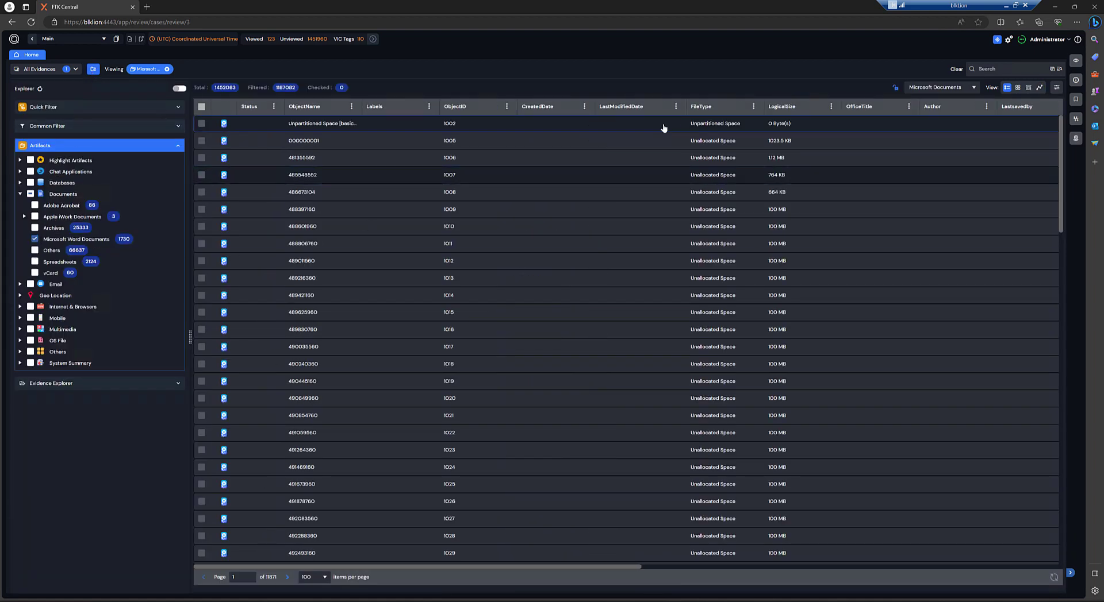
mouse_move(623, 569)
left_mouse_down()
mouse_move(764, 568)
mouse_move(623, 569)
left_mouse_up()
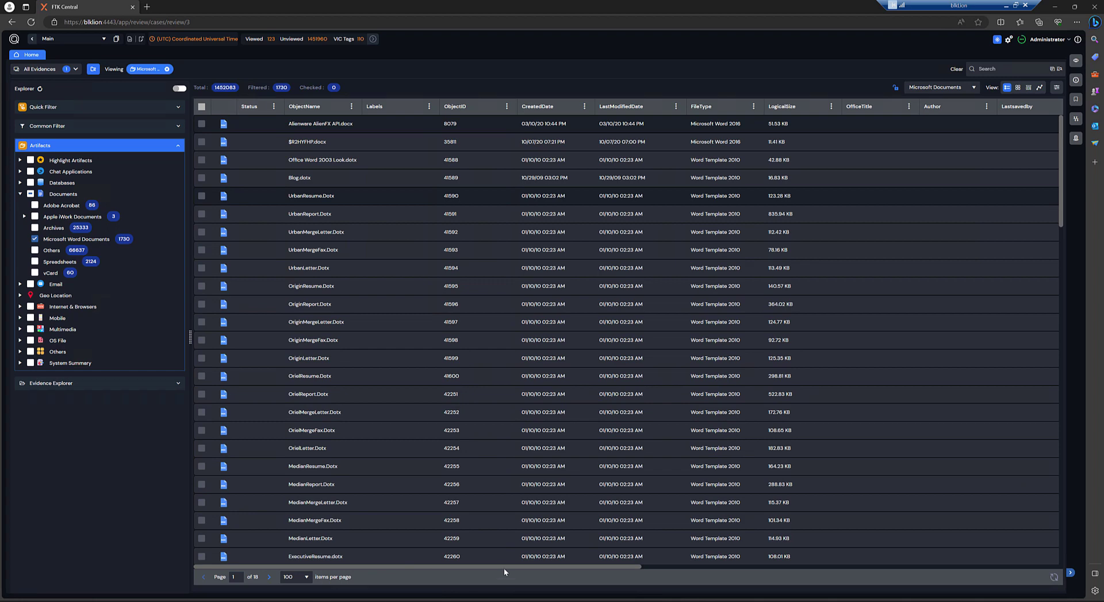
left_click_drag(504, 568, 847, 566)
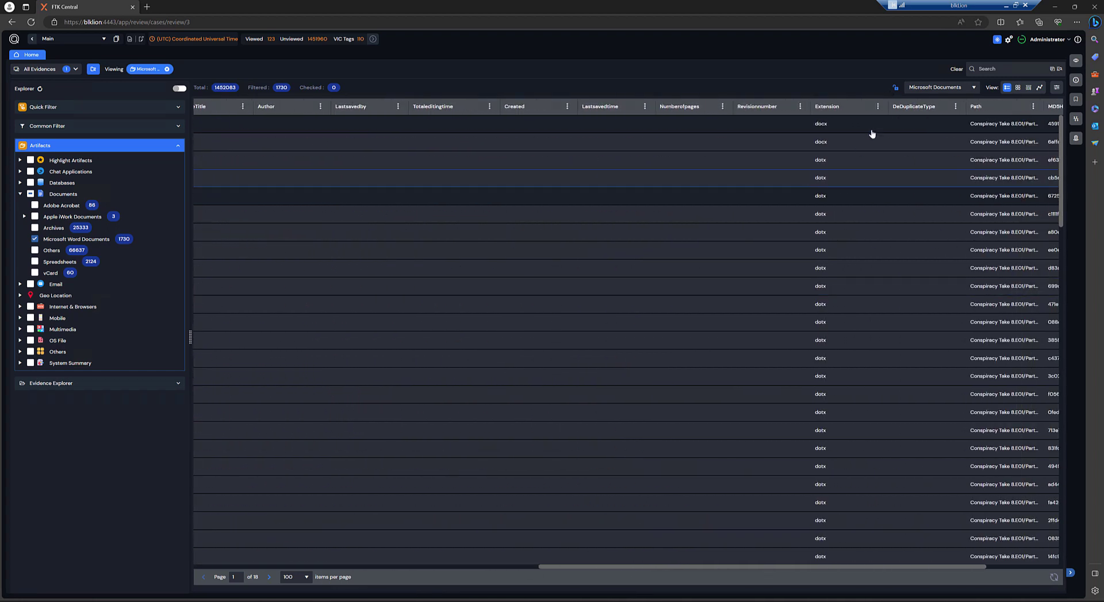
left_click(877, 107)
left_click(885, 130)
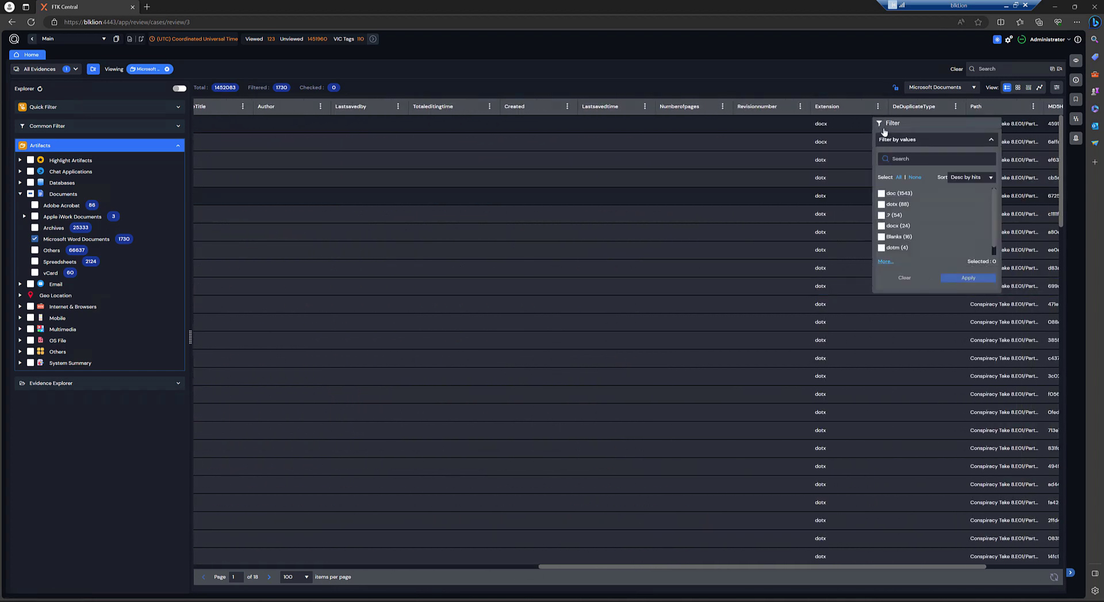
left_click(881, 226)
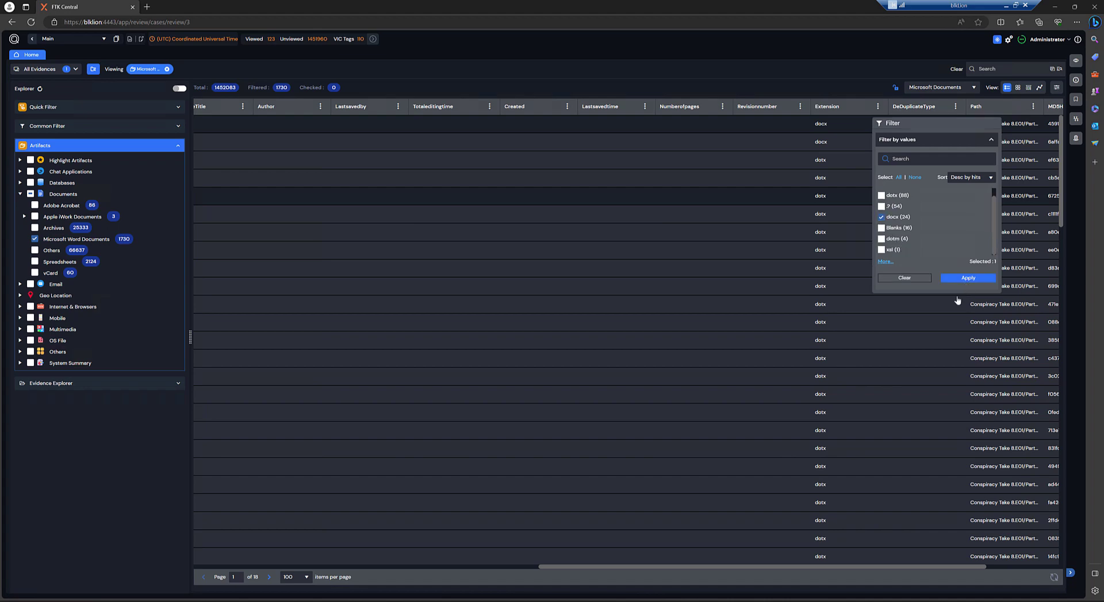
left_click(968, 278)
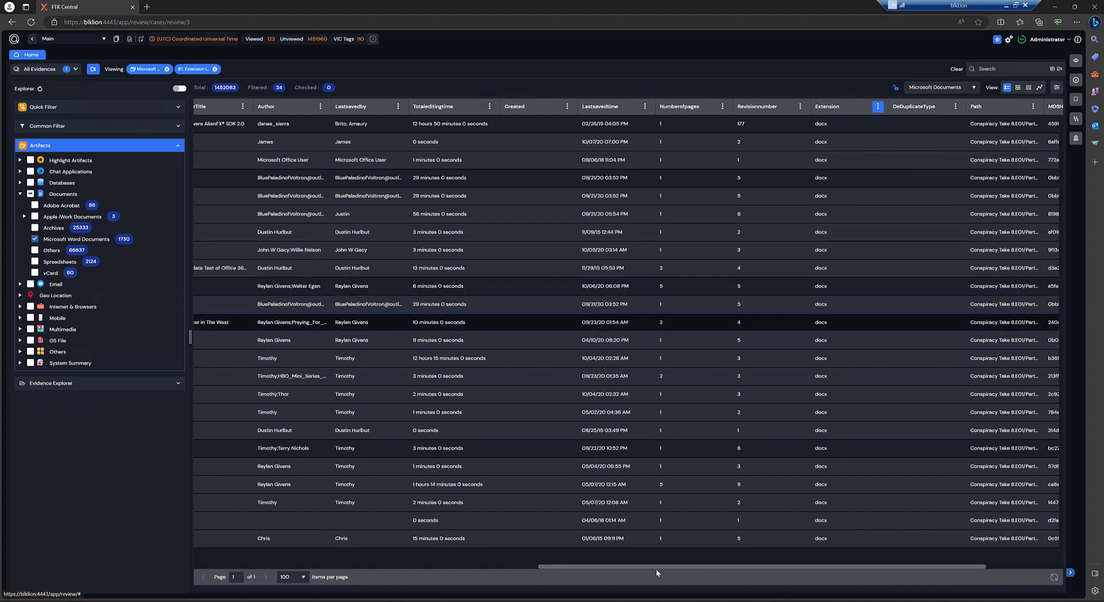
left_click_drag(651, 567, 493, 496)
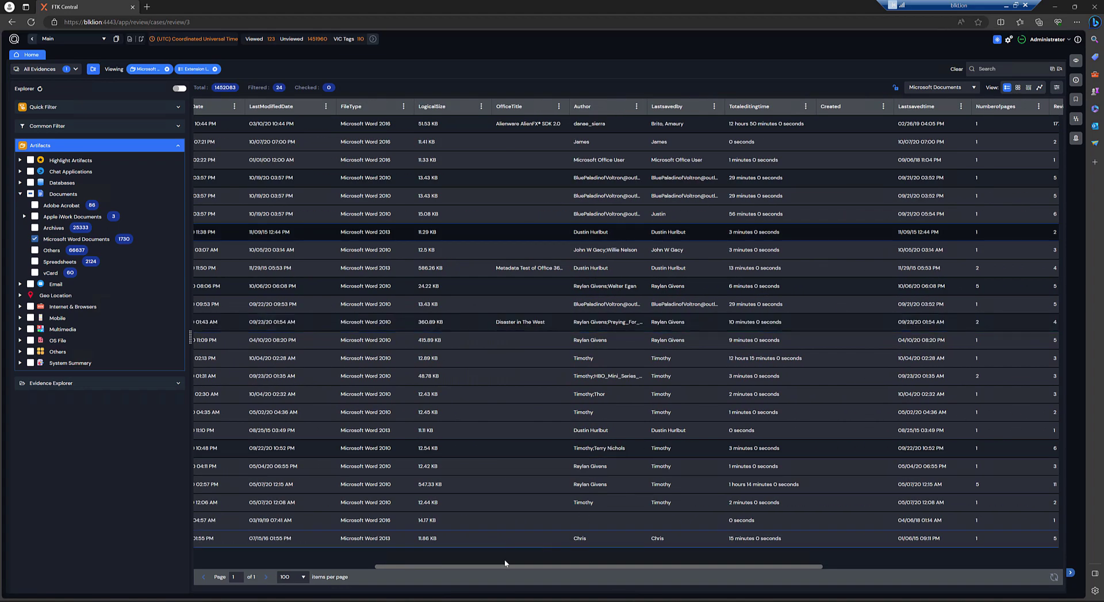
left_click_drag(507, 568, 337, 561)
left_click(332, 565)
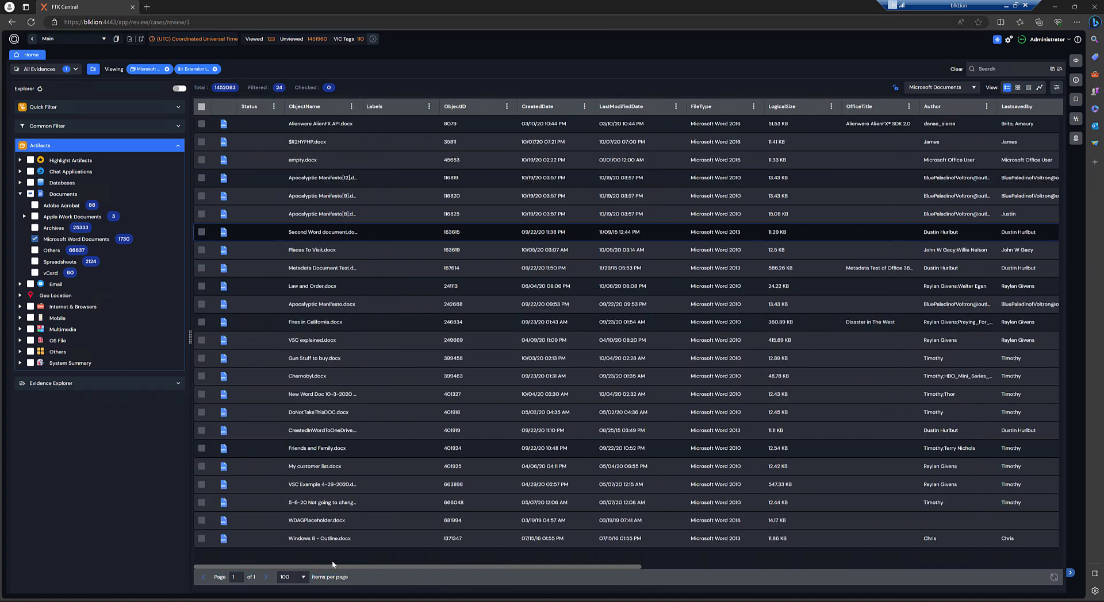
Preview Second Word document.docx with its file details and examine the mini timeline around its Created Date.
left_click(1076, 60)
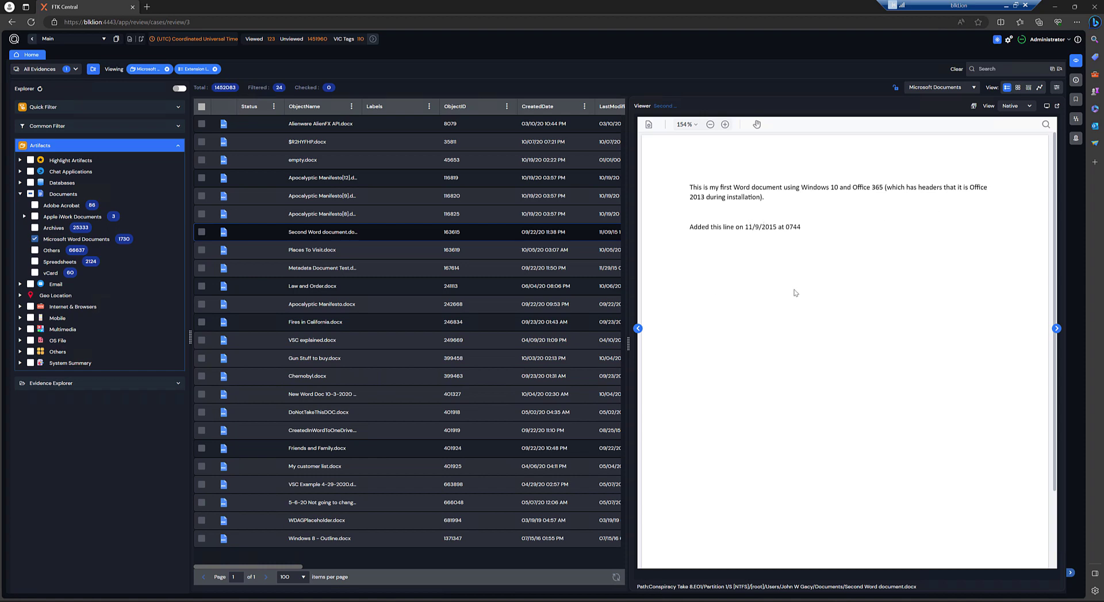
left_click(1076, 79)
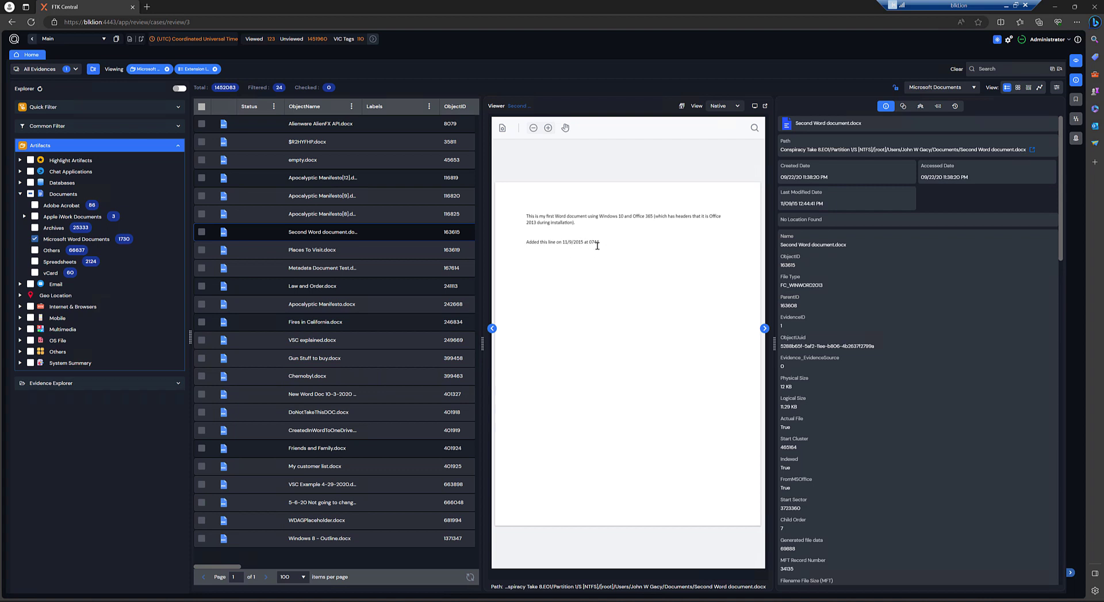
left_click(820, 175)
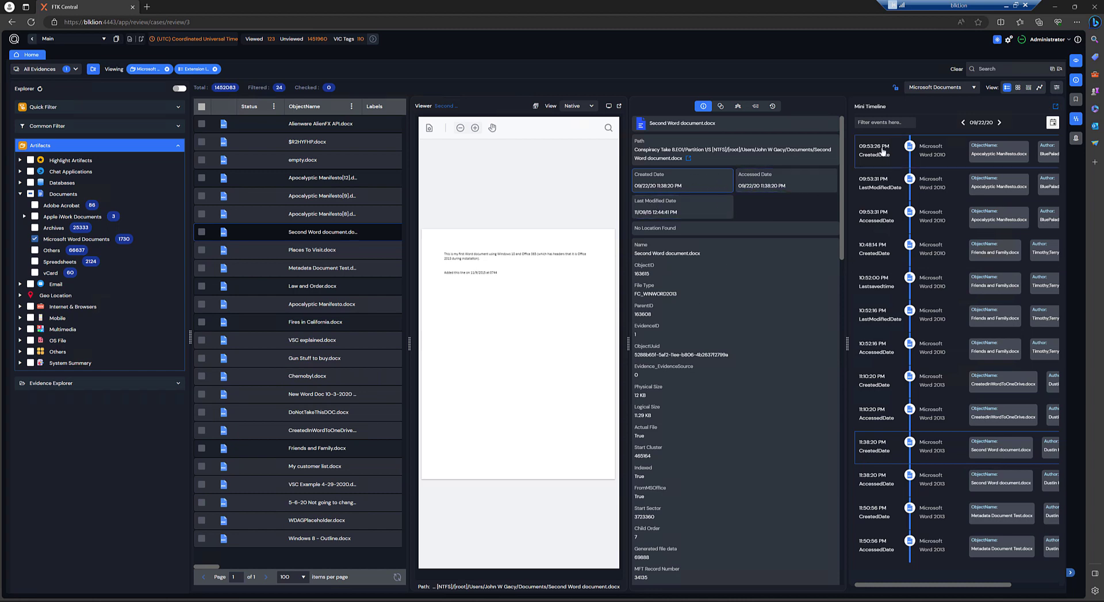
left_click(1076, 120)
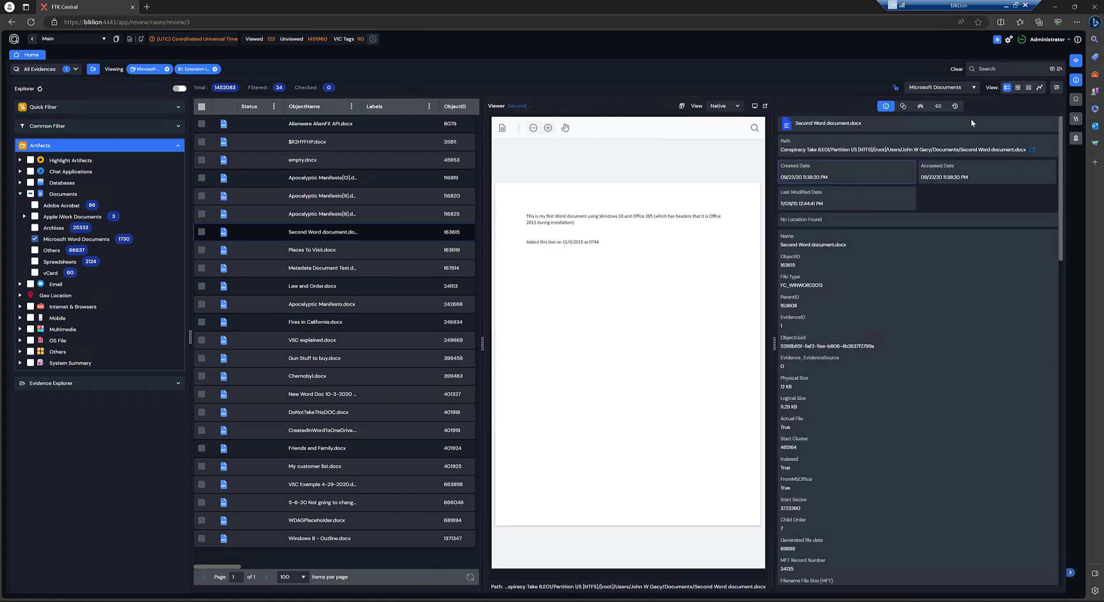
left_click(1075, 81)
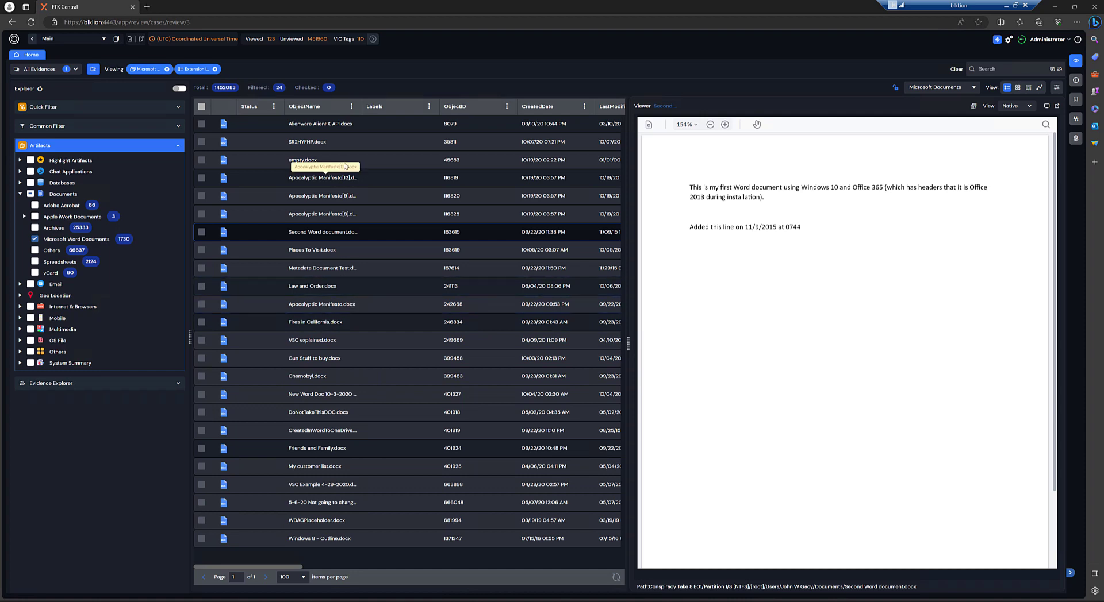
Preview Alienware AlienFX API.docx and skim its opening pages.
left_click(329, 124)
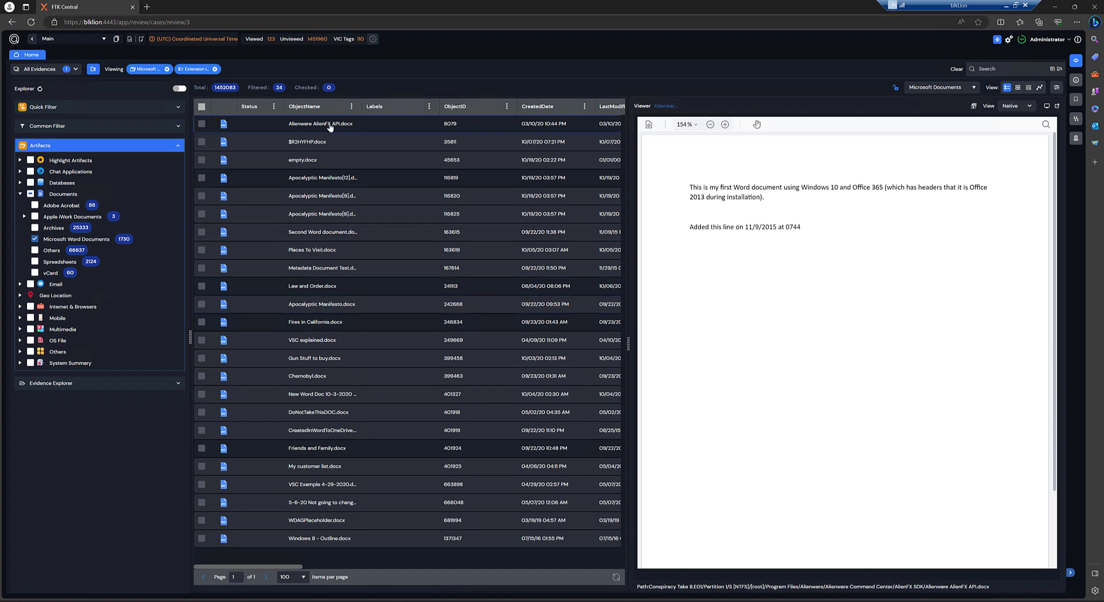
scroll(887, 303, "down", 15)
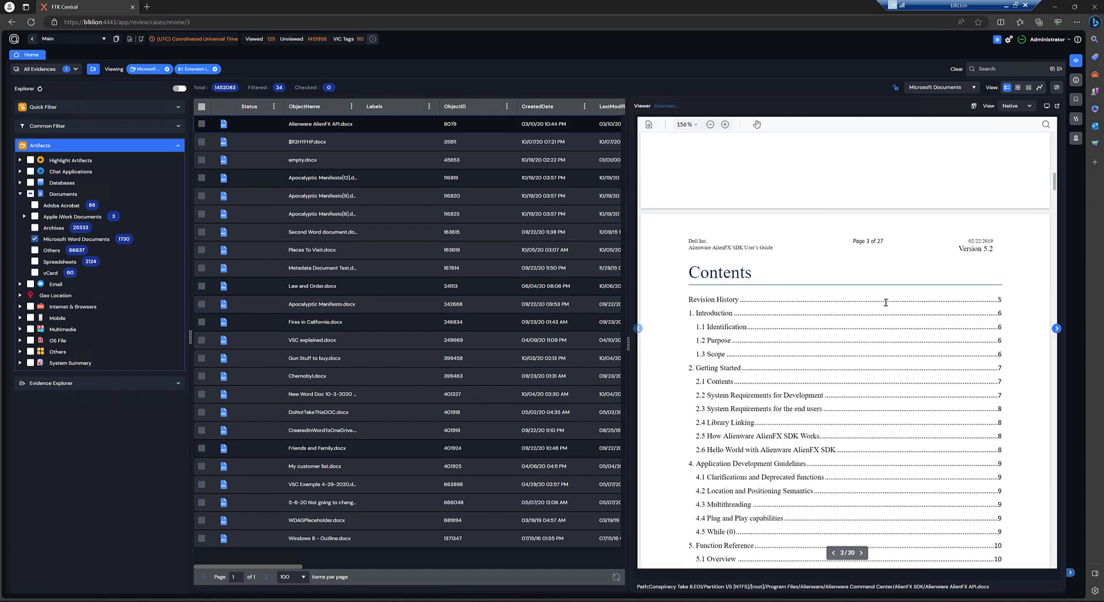
scroll(864, 326, "up", 15)
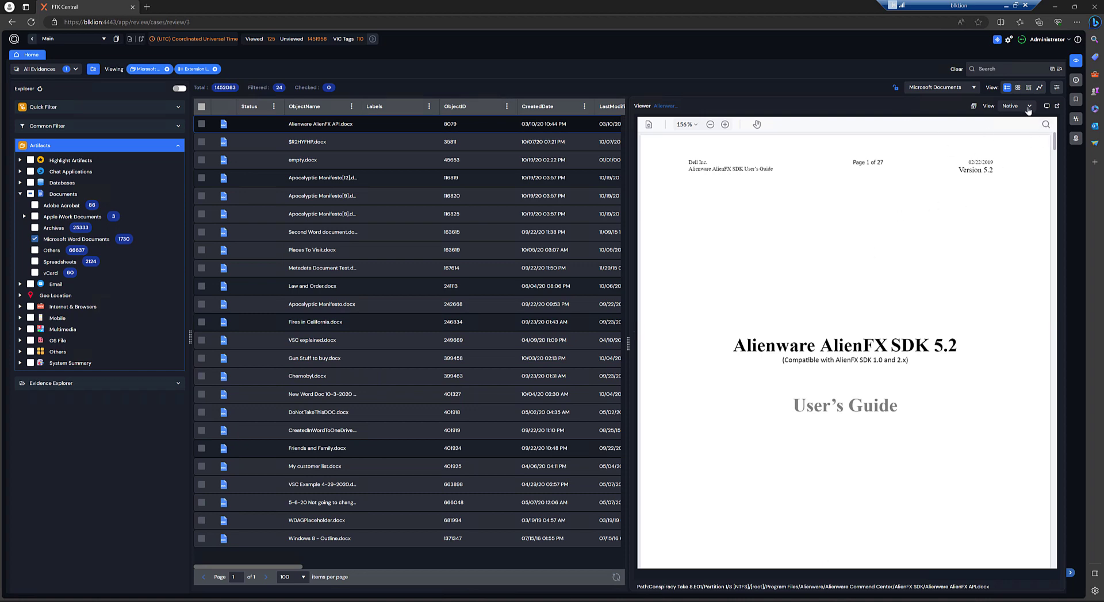
Search within the previewed document for "user" and jump through the hits on pages 10 to 20.
left_click(1046, 124)
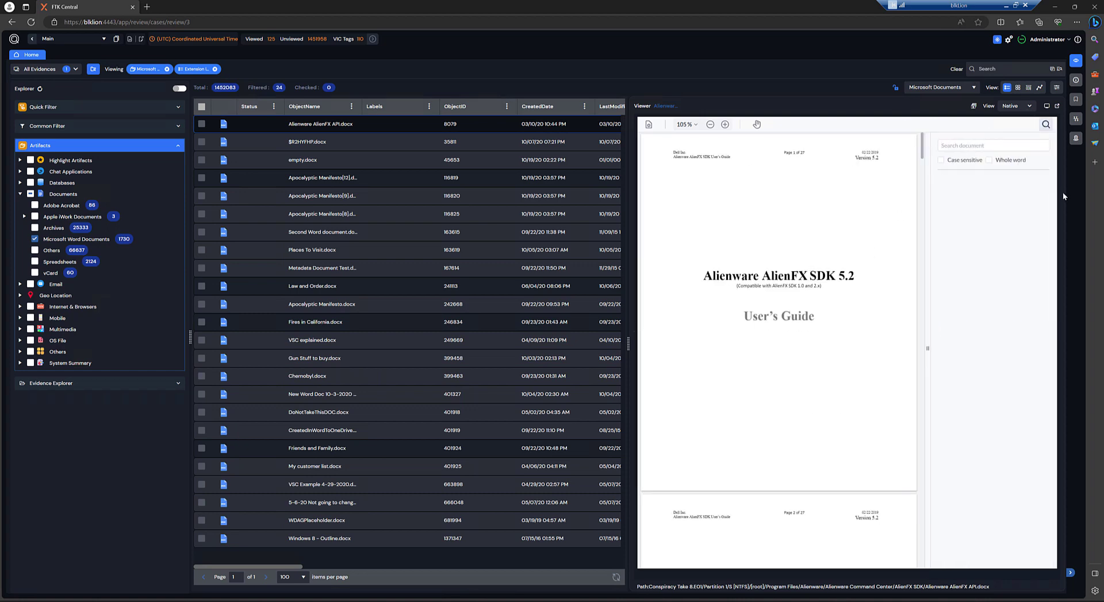
type("user")
scroll(977, 338, "down", 2)
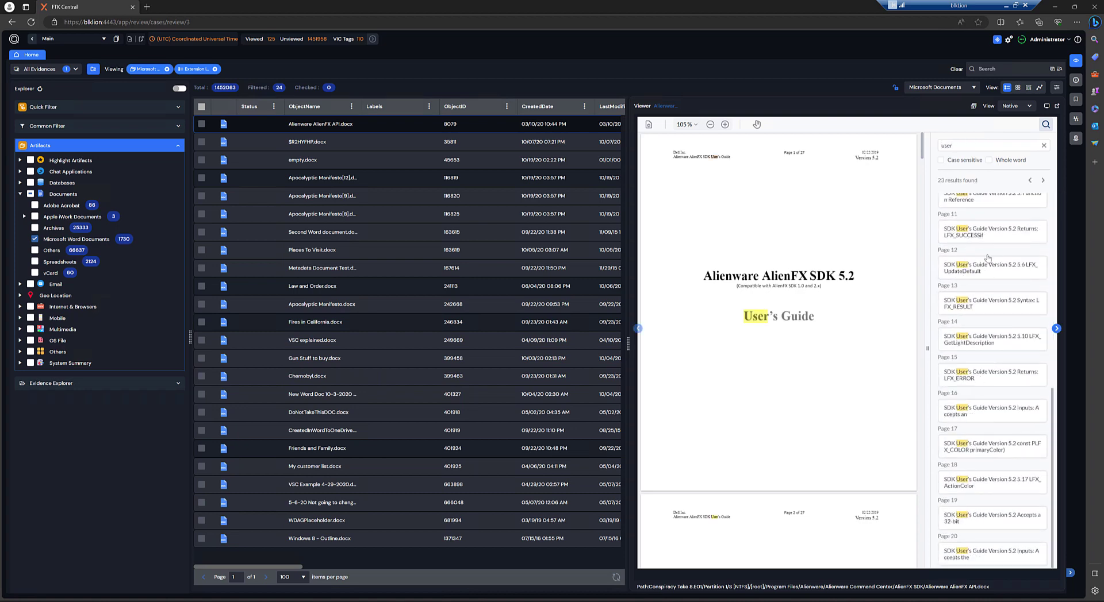
left_click(973, 308)
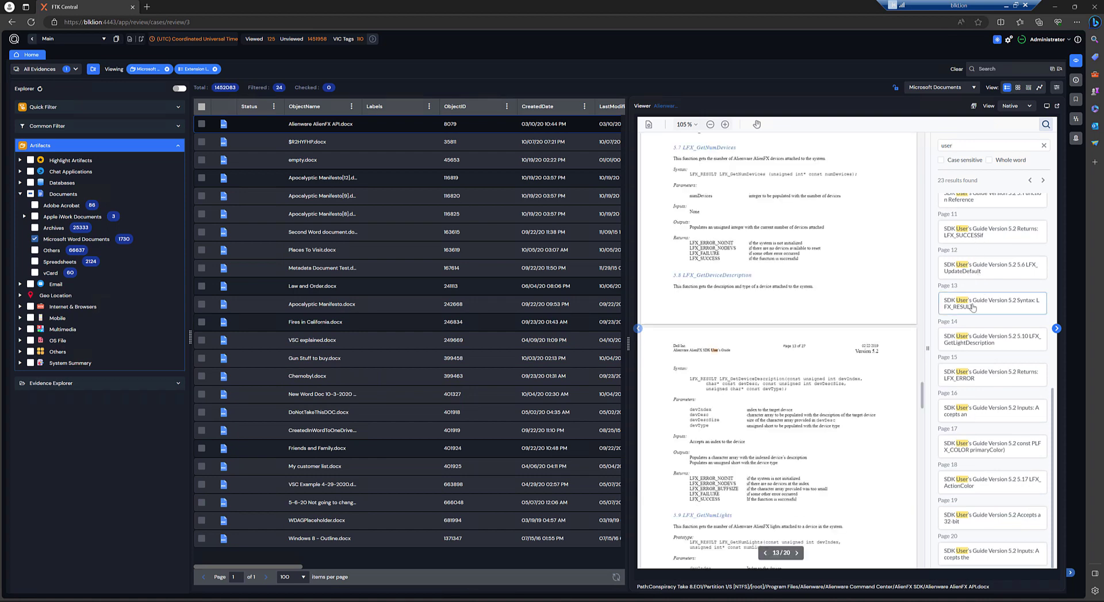
left_click(972, 337)
left_click(966, 373)
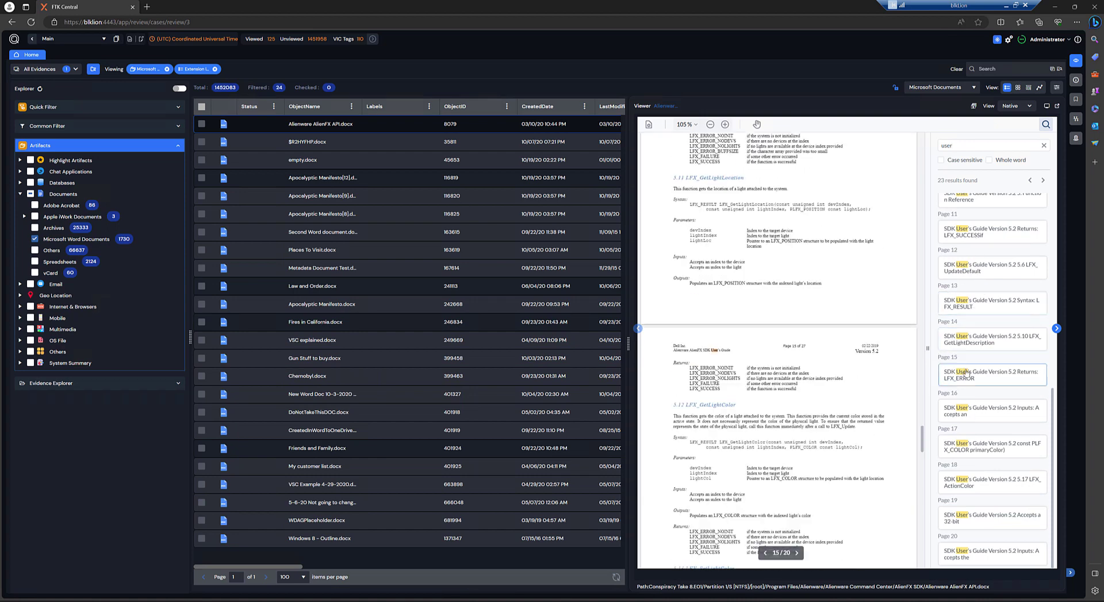
left_click(977, 409)
left_click(978, 444)
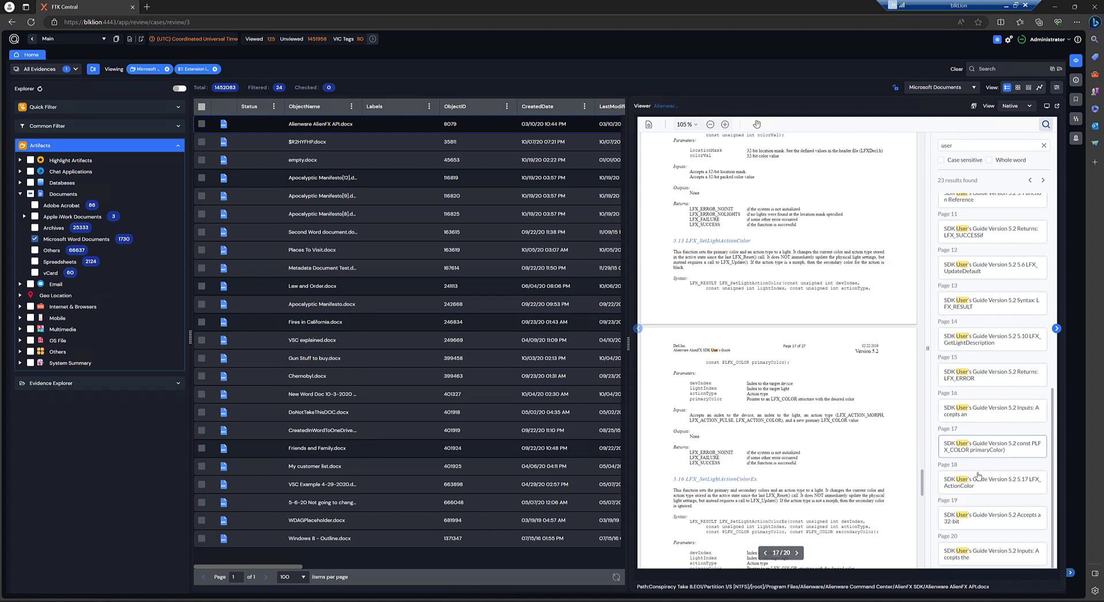
left_click(984, 480)
left_click(972, 523)
left_click(982, 552)
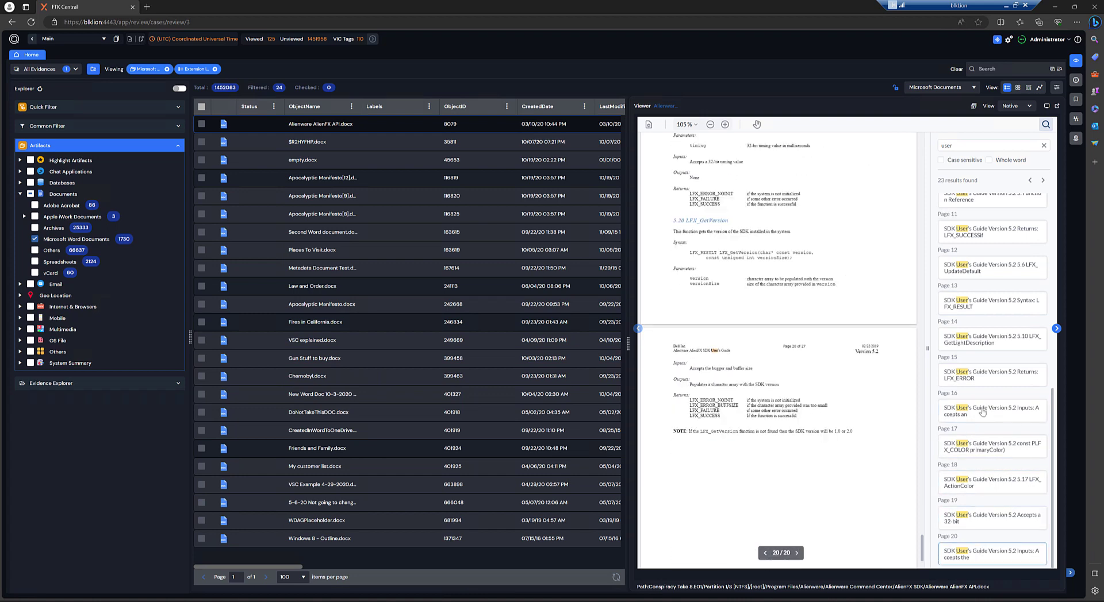
left_click(979, 236)
left_click(975, 218)
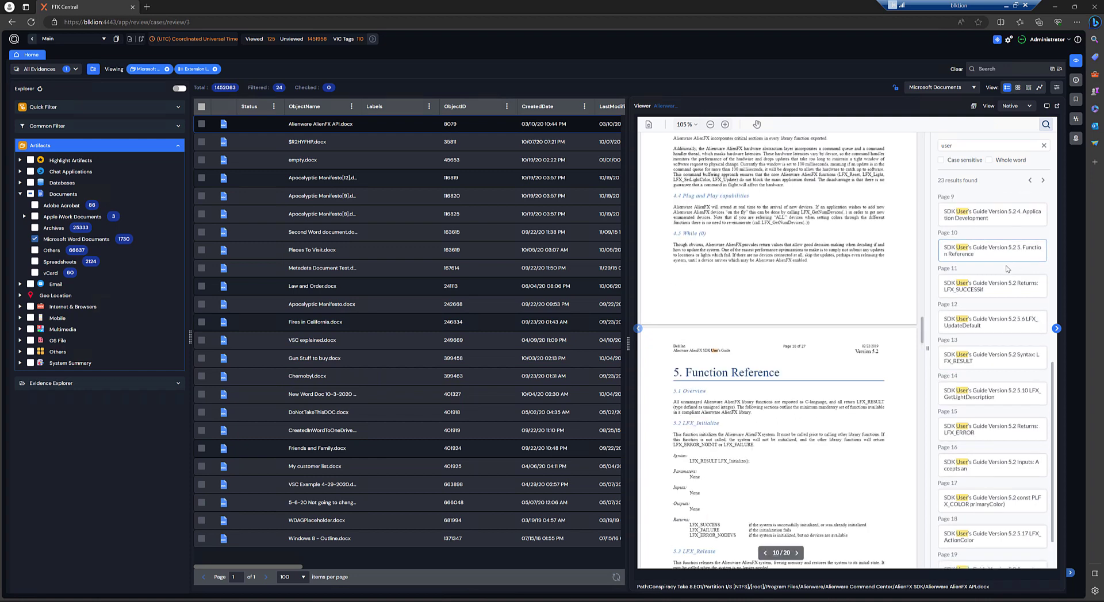
Search the document for "integer", jump through the hits on pages 10 to 13, and clear the search.
double_click(960, 146)
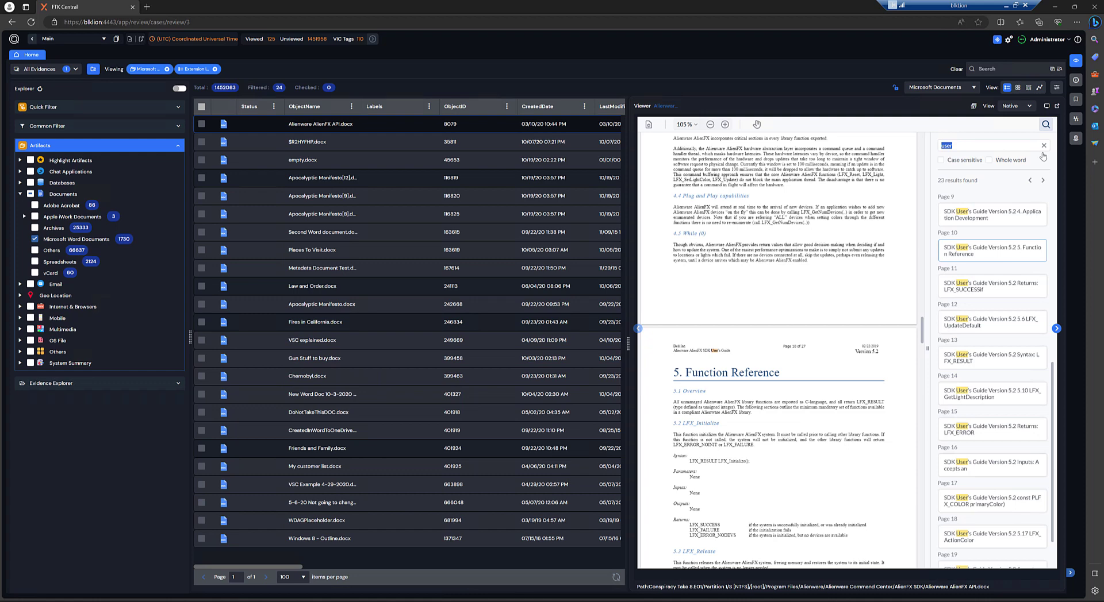
type("integer")
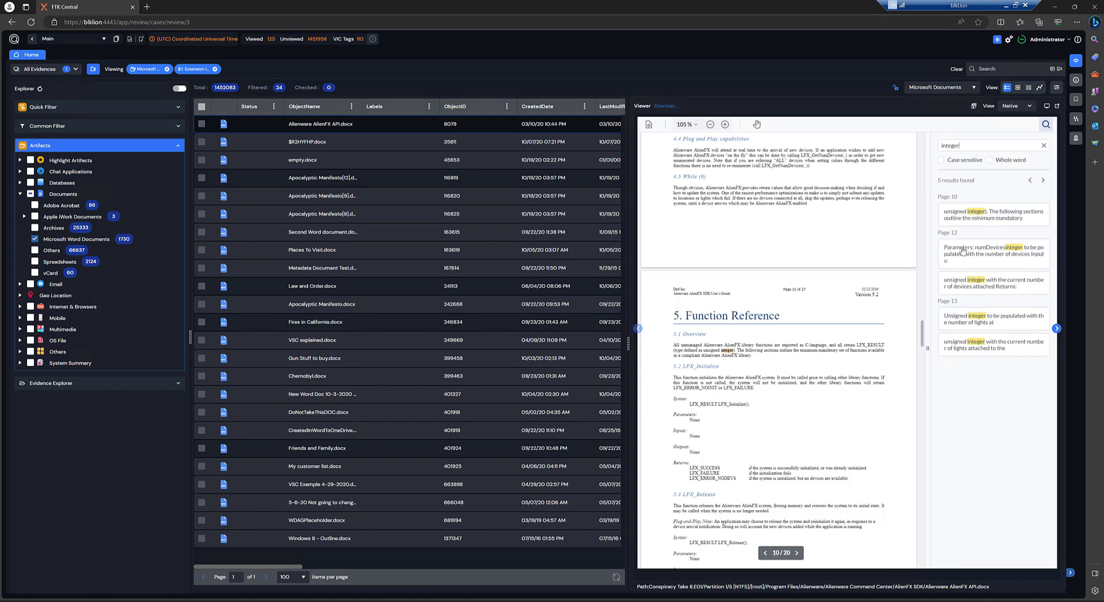
left_click(969, 293)
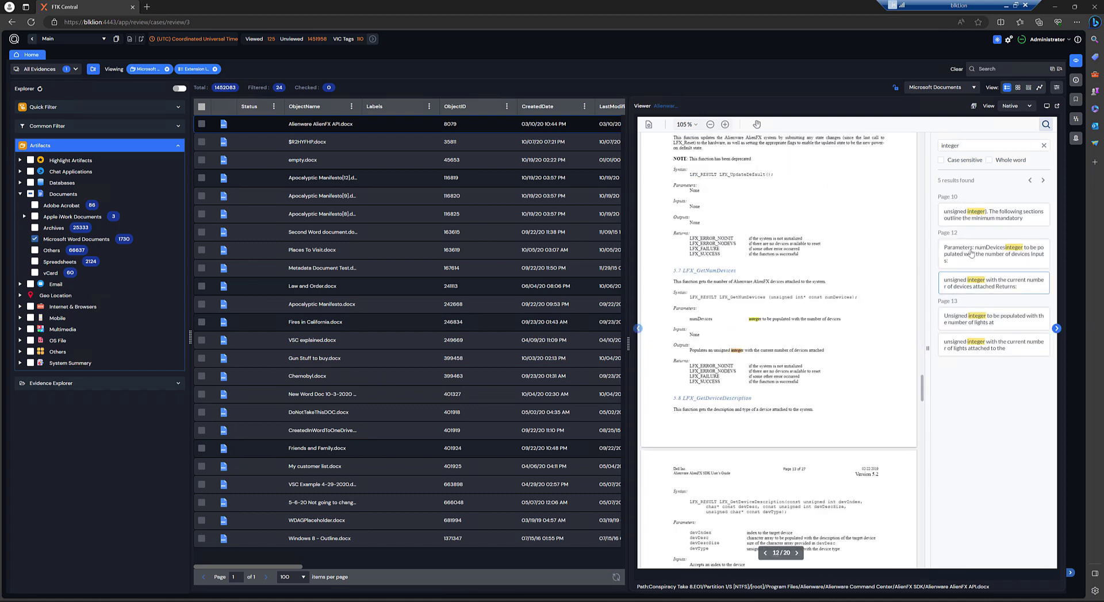
left_click(968, 320)
left_click(981, 345)
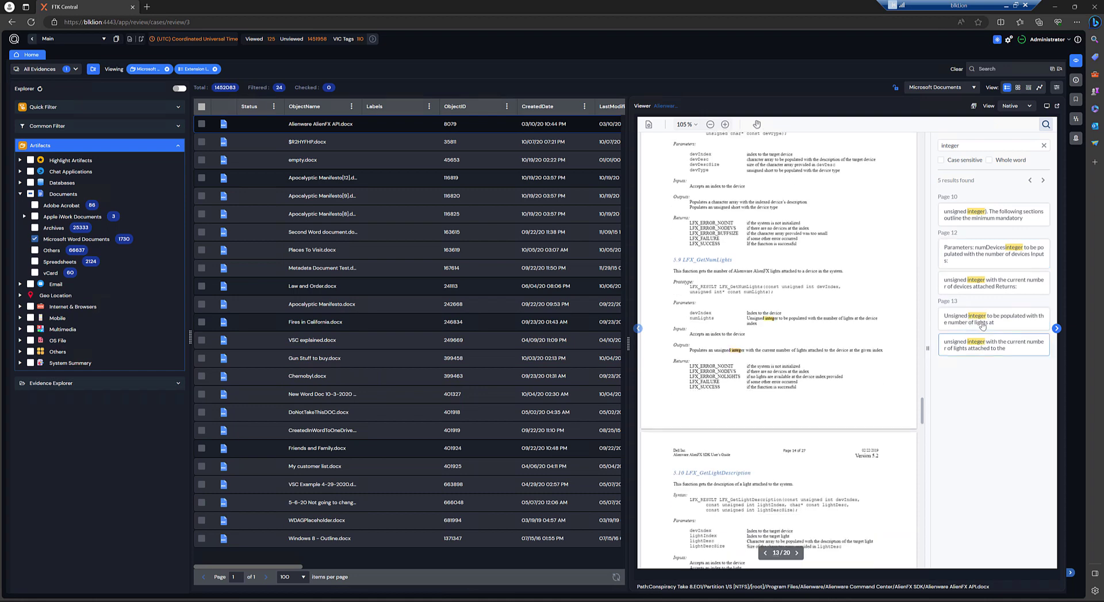
left_click(982, 322)
left_click(986, 282)
left_click(991, 256)
left_click(985, 220)
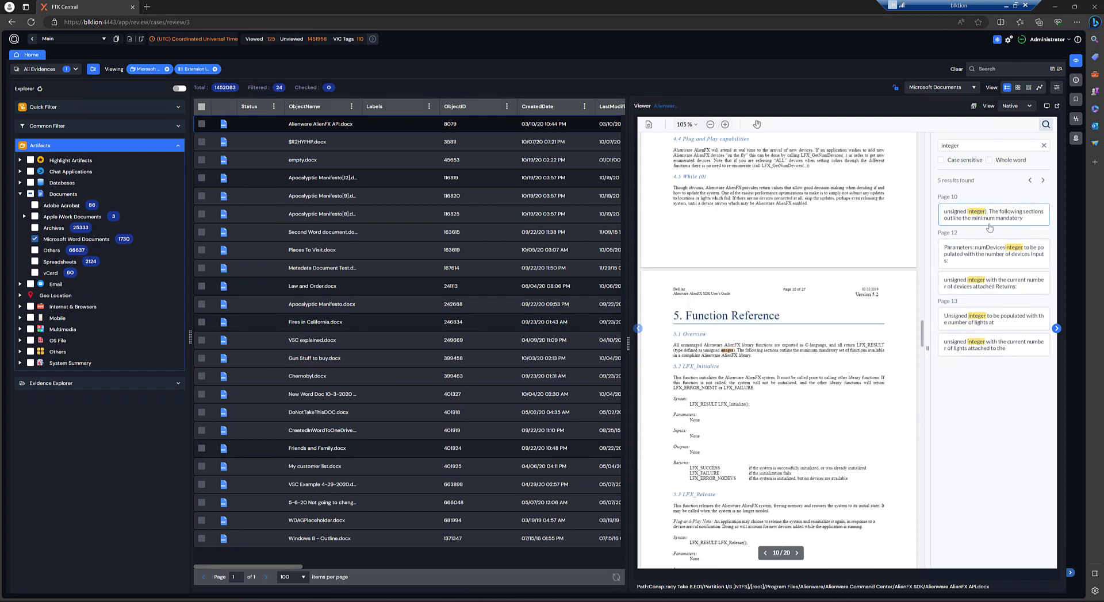
left_click(1043, 146)
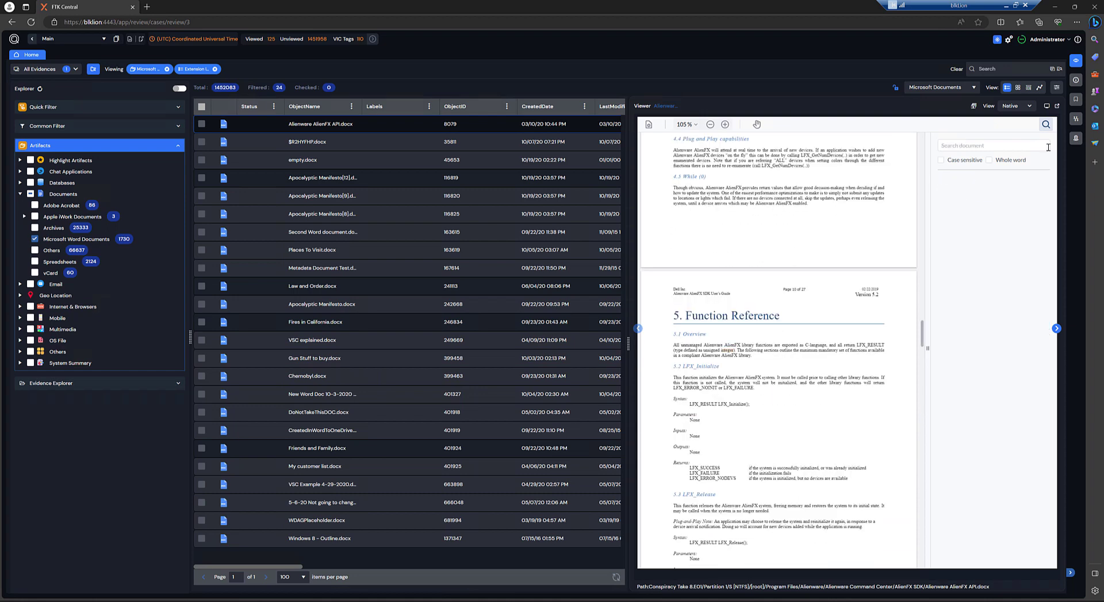
Close the document preview and search the filtered Word documents for the keyword "government".
left_click(1047, 106)
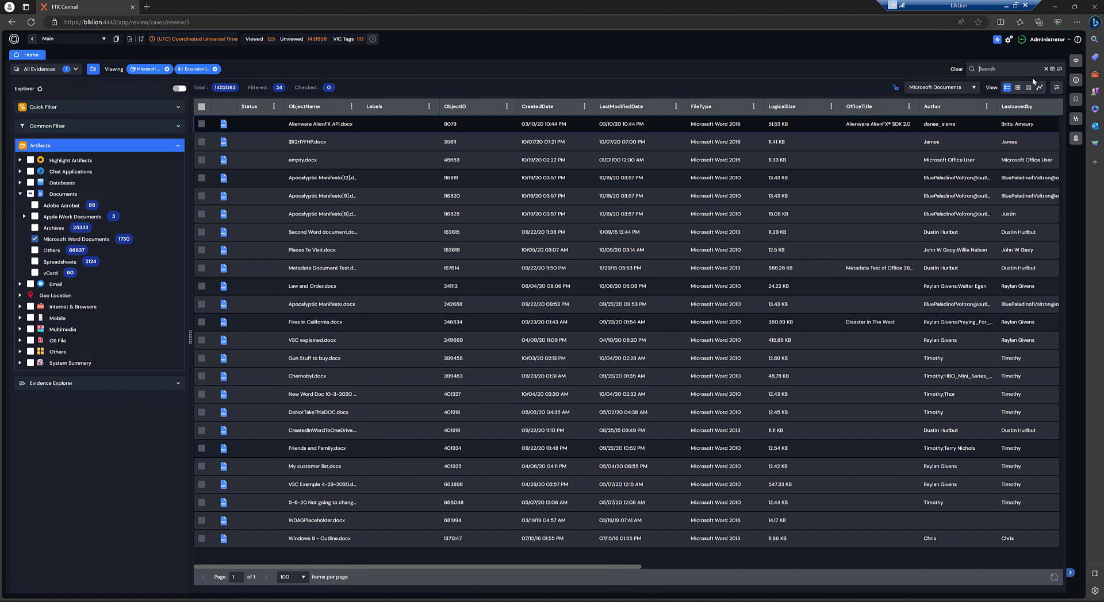
type("government")
key("Return")
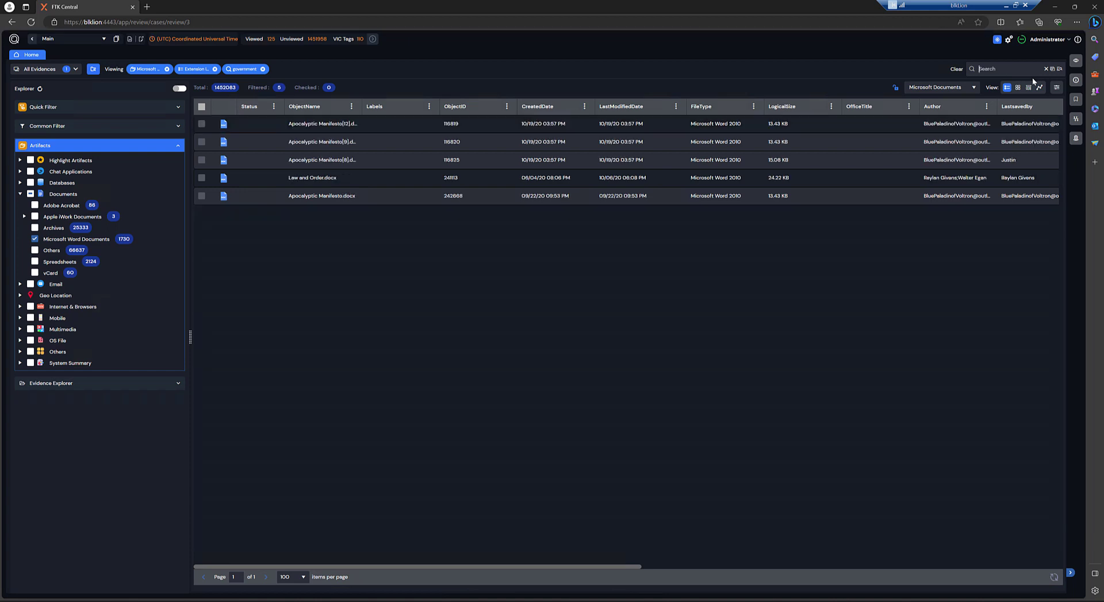
Preview the first matching document's "government" hits and review the Advanced Search options without running a search.
left_click(1076, 60)
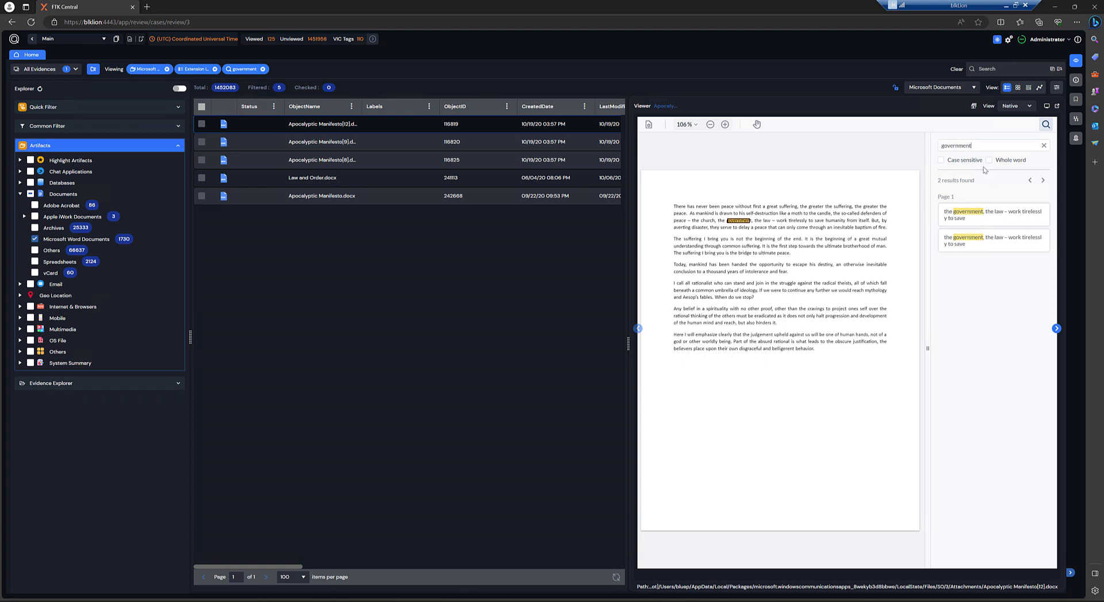
left_click(966, 218)
left_click(1060, 70)
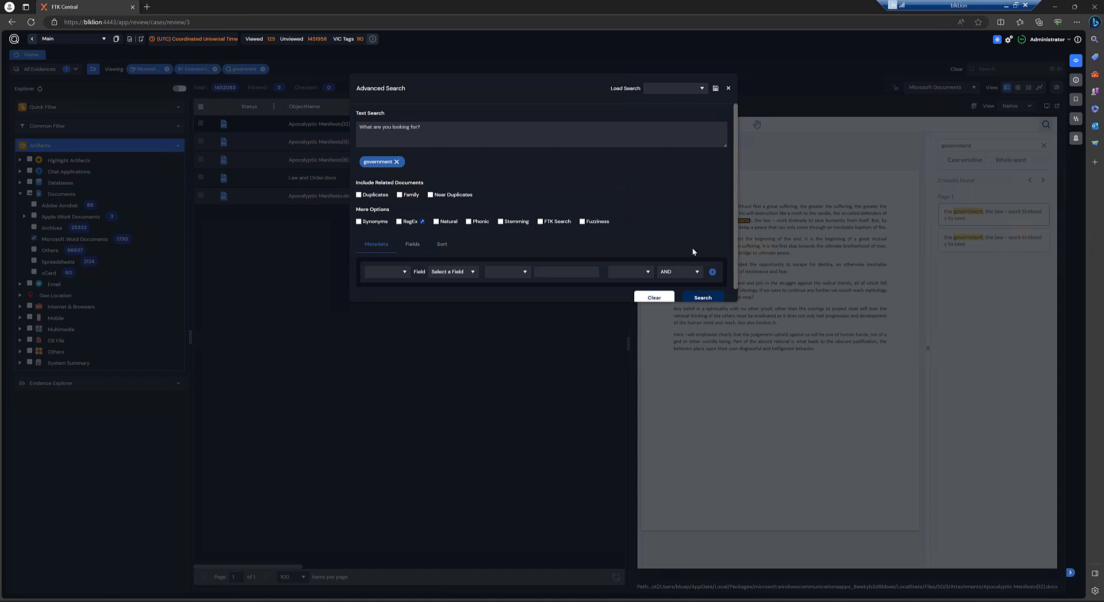
left_click(728, 88)
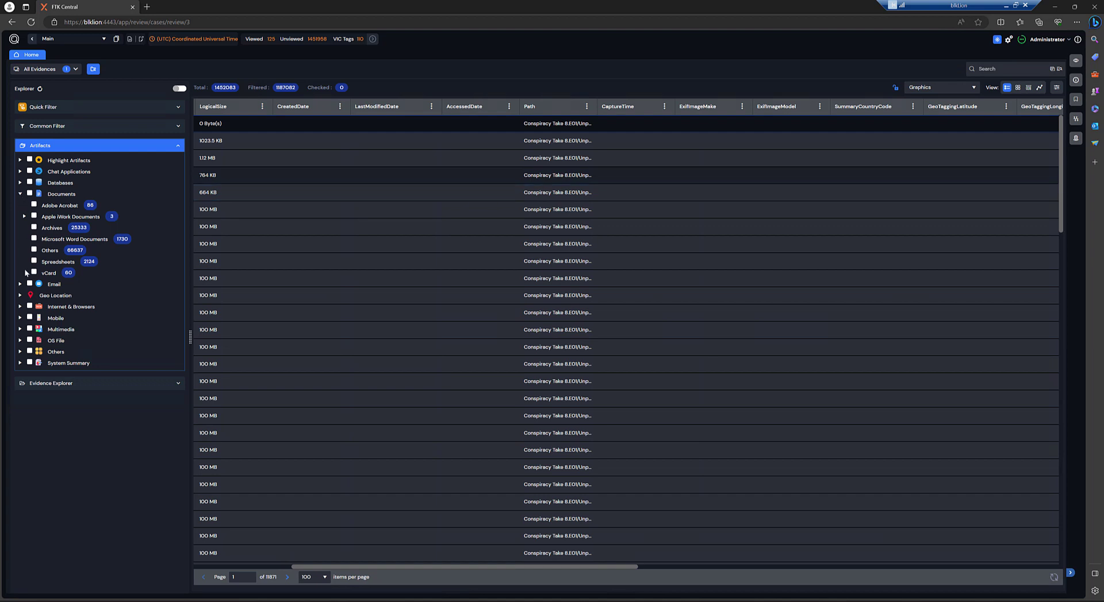
Filter the evidence to the Chat Conversation artifacts in the Mobile category.
left_click(19, 194)
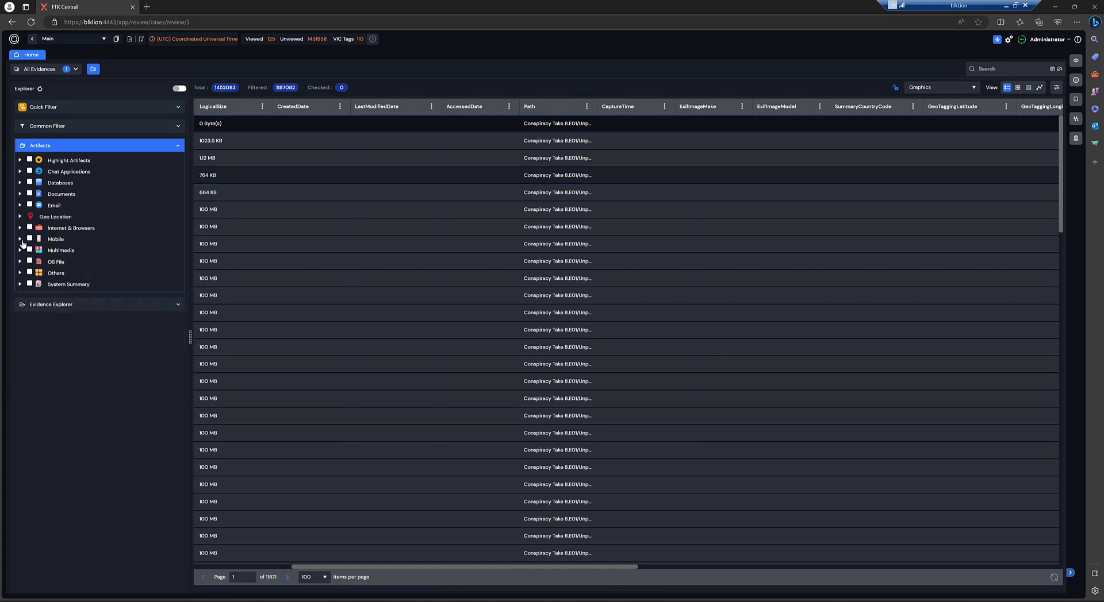
left_click(20, 240)
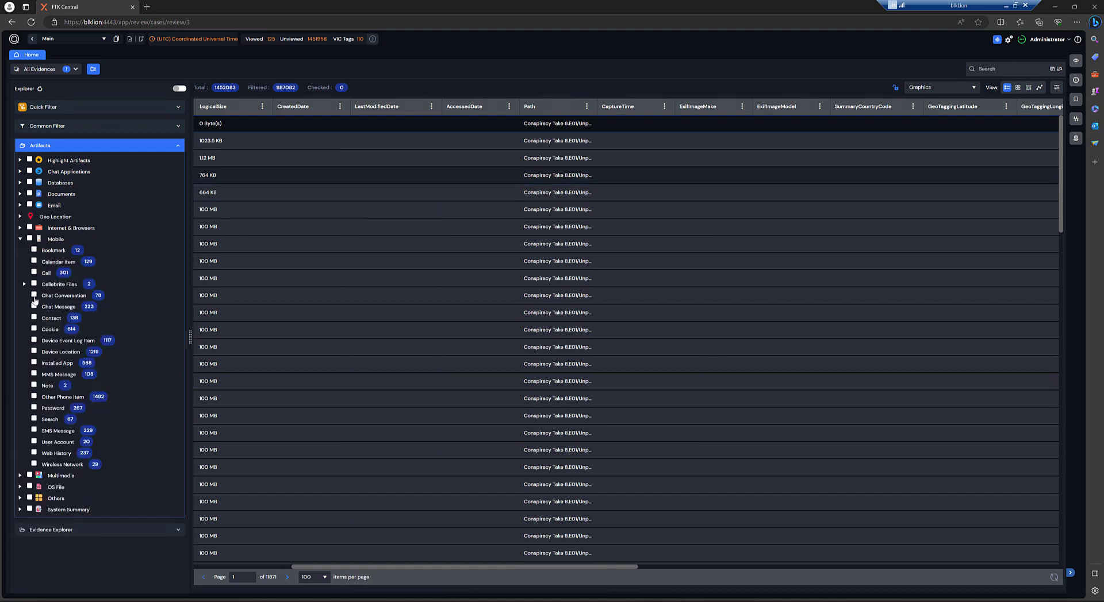
left_click(33, 296)
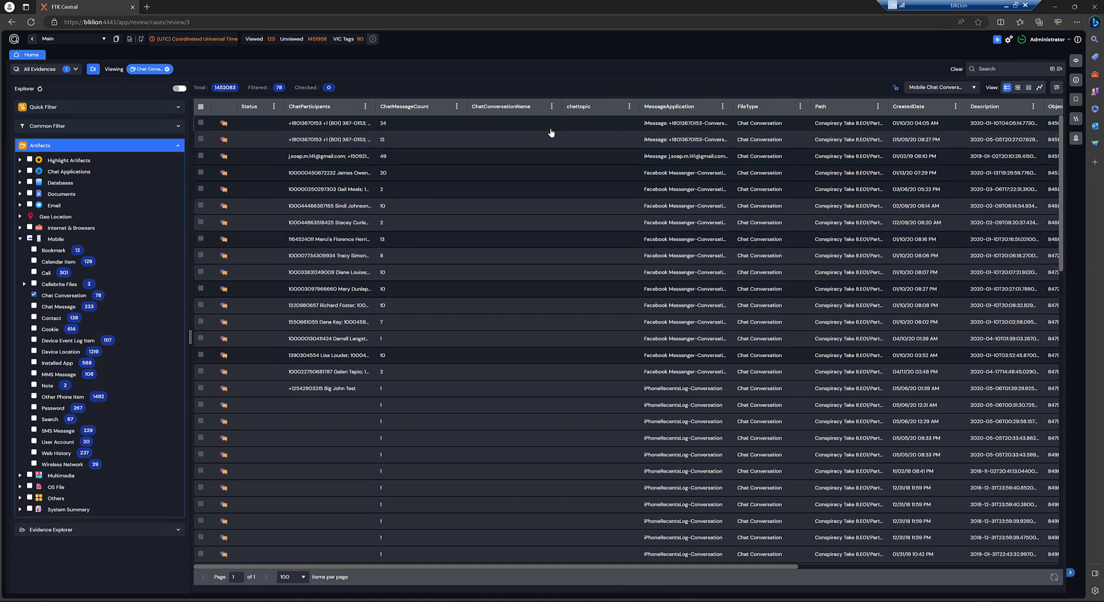
Open the first iMessage conversation in the viewer and read through its messages and attached images.
left_click(596, 124)
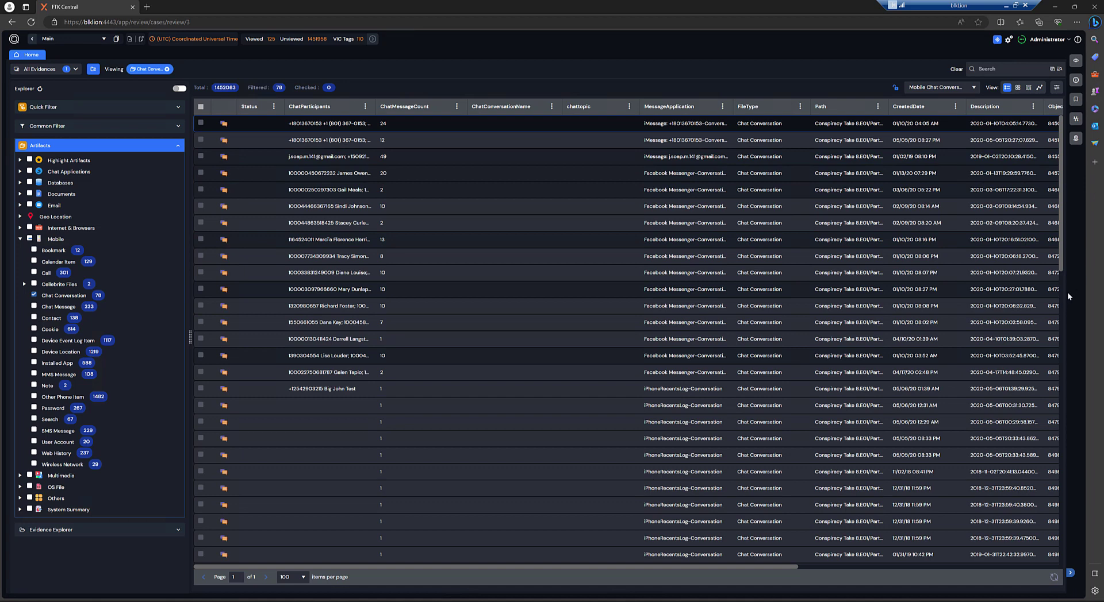
left_click(1075, 61)
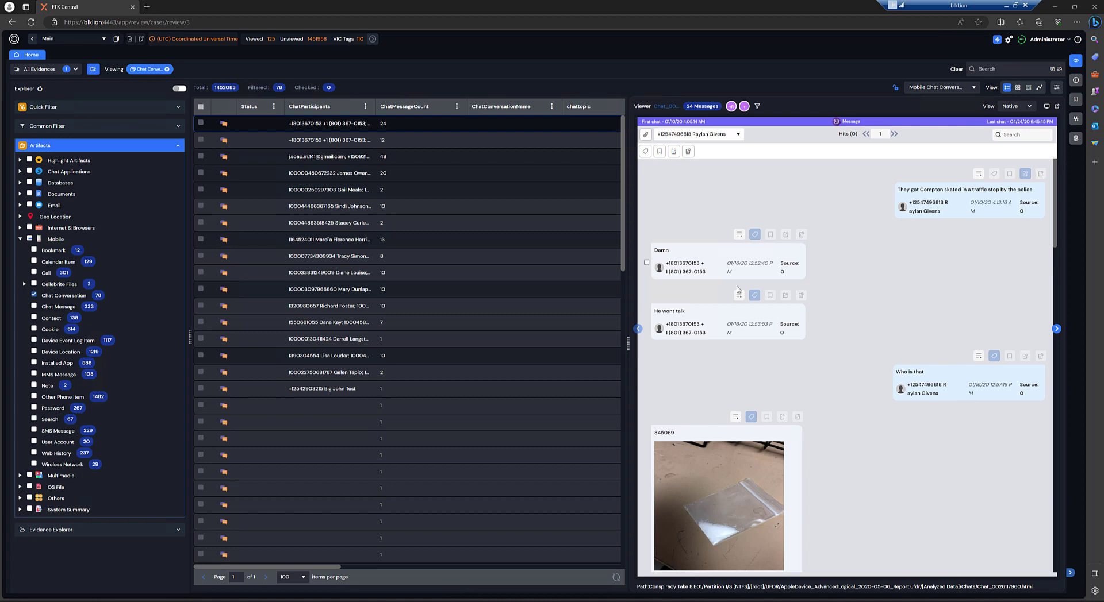
scroll(747, 385, "down", 10)
scroll(777, 417, "down", 3)
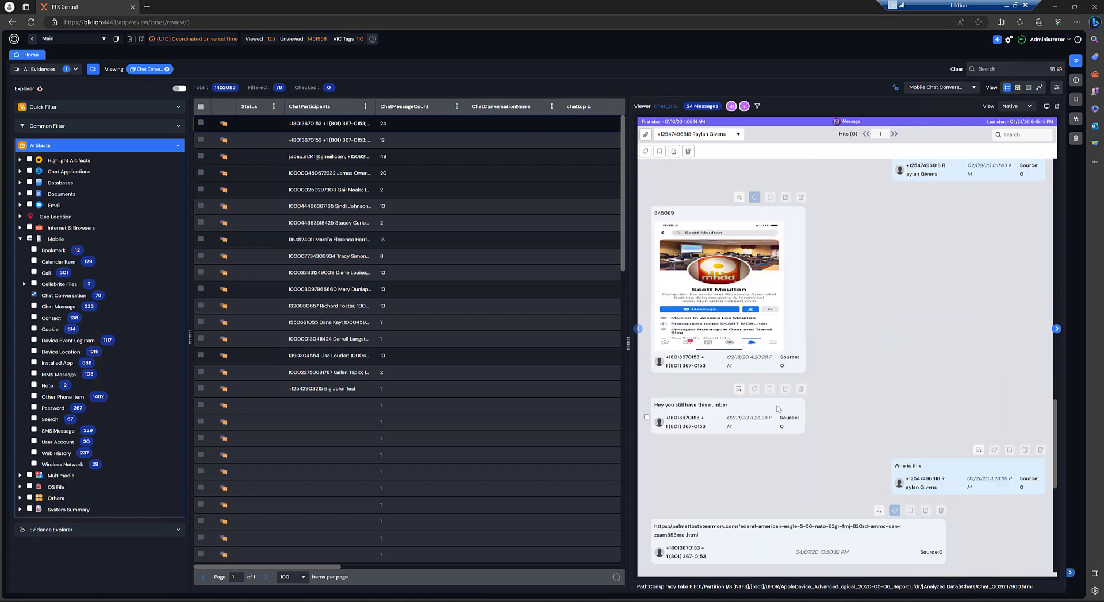
scroll(792, 412, "up", 3)
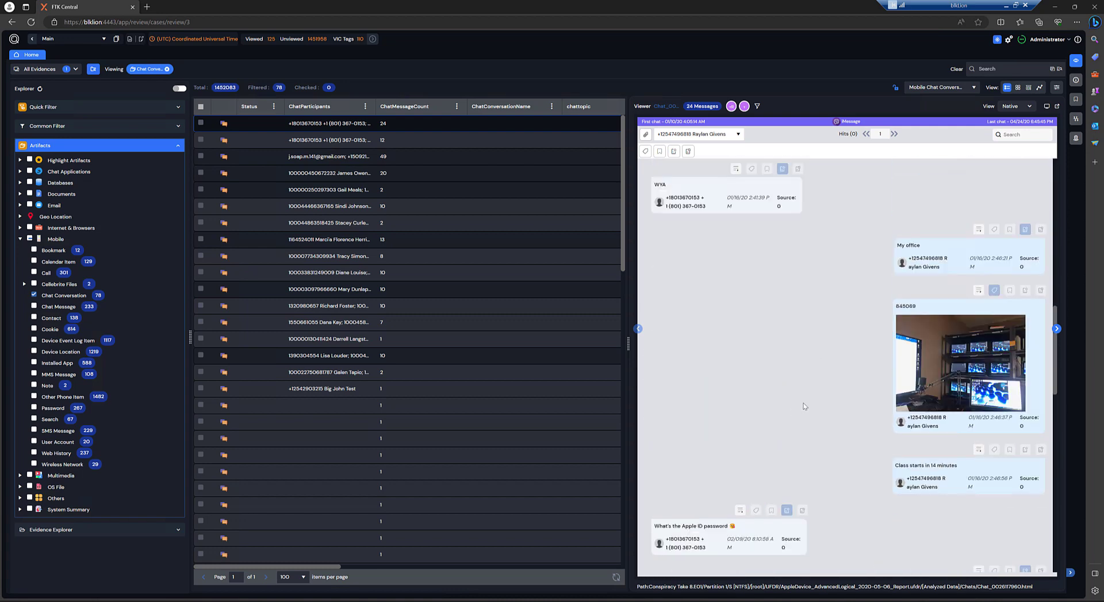
scroll(768, 386, "up", 5)
scroll(760, 386, "down", 10)
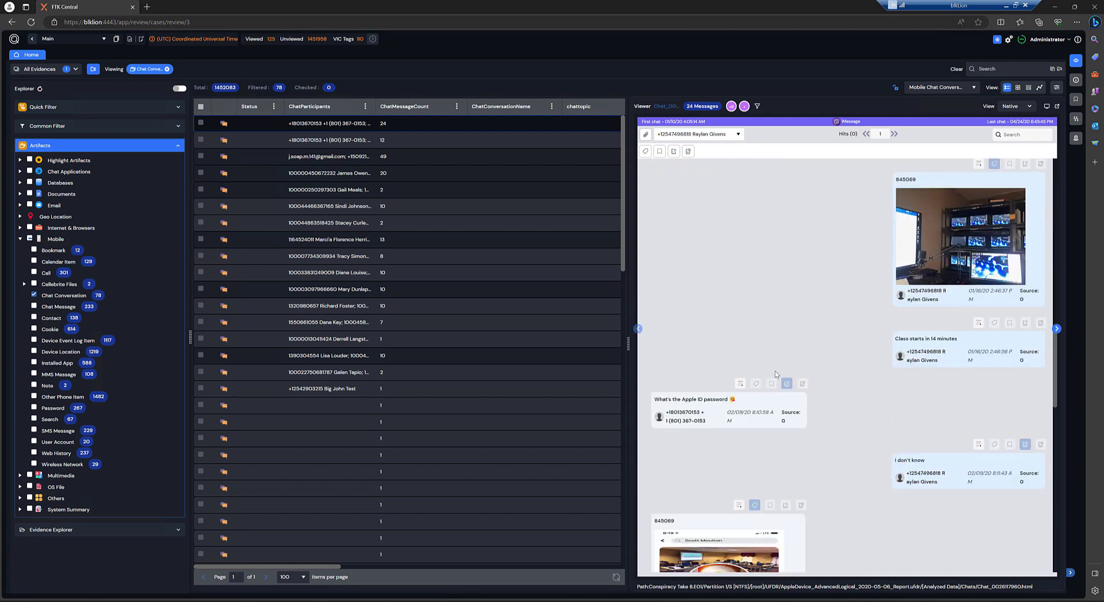
scroll(777, 373, "up", 6)
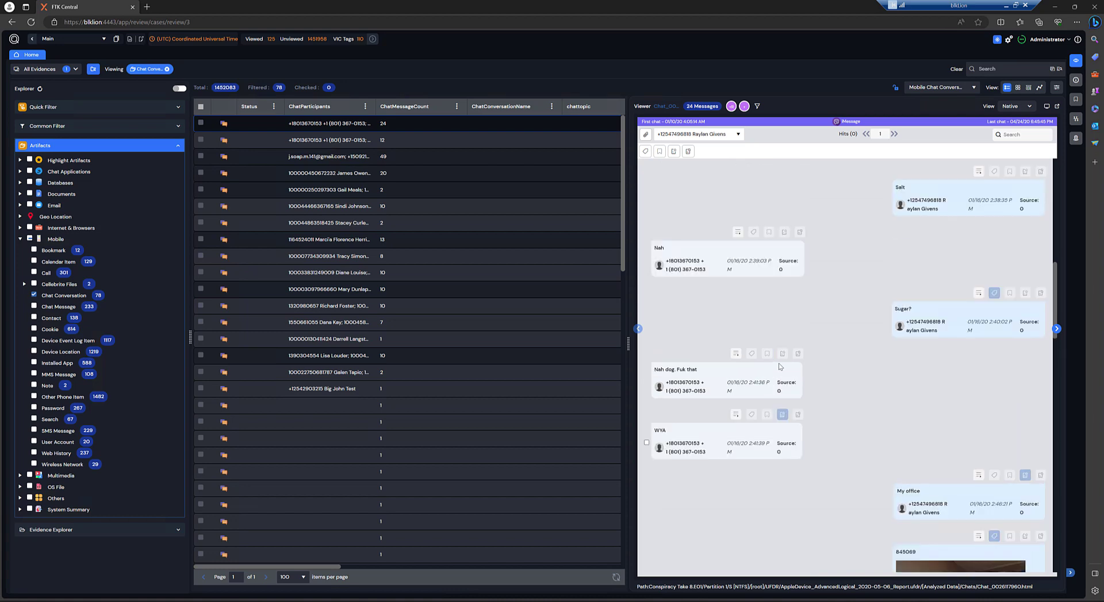
Assign the "Is Suspected" label to the "Salt" and "Nah" messages in the open conversation.
scroll(779, 367, "up", 4)
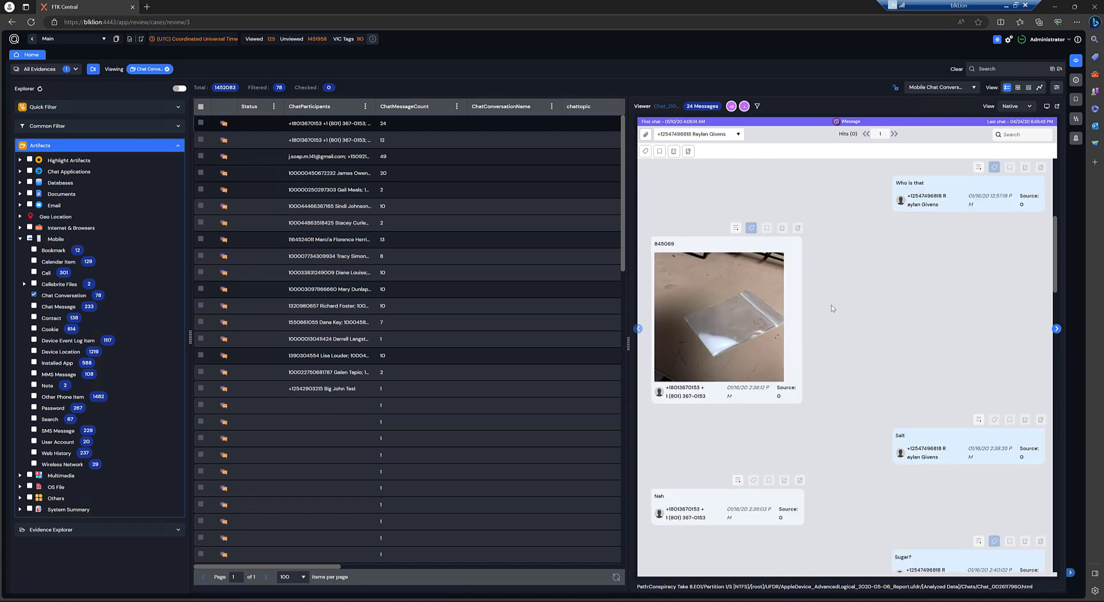
left_click(645, 153)
left_click(728, 155)
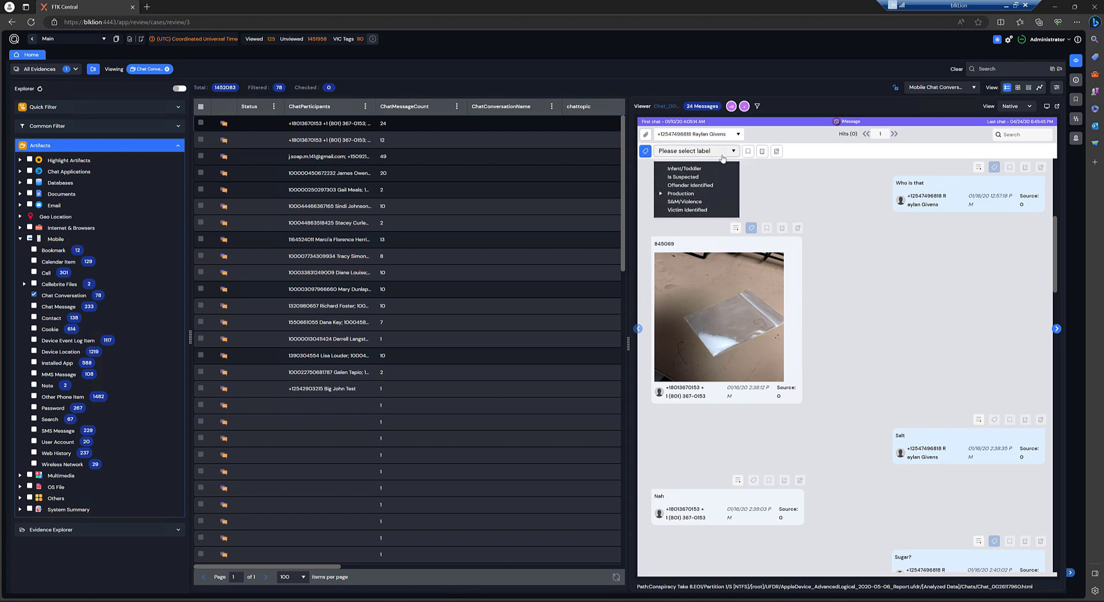
left_click(690, 177)
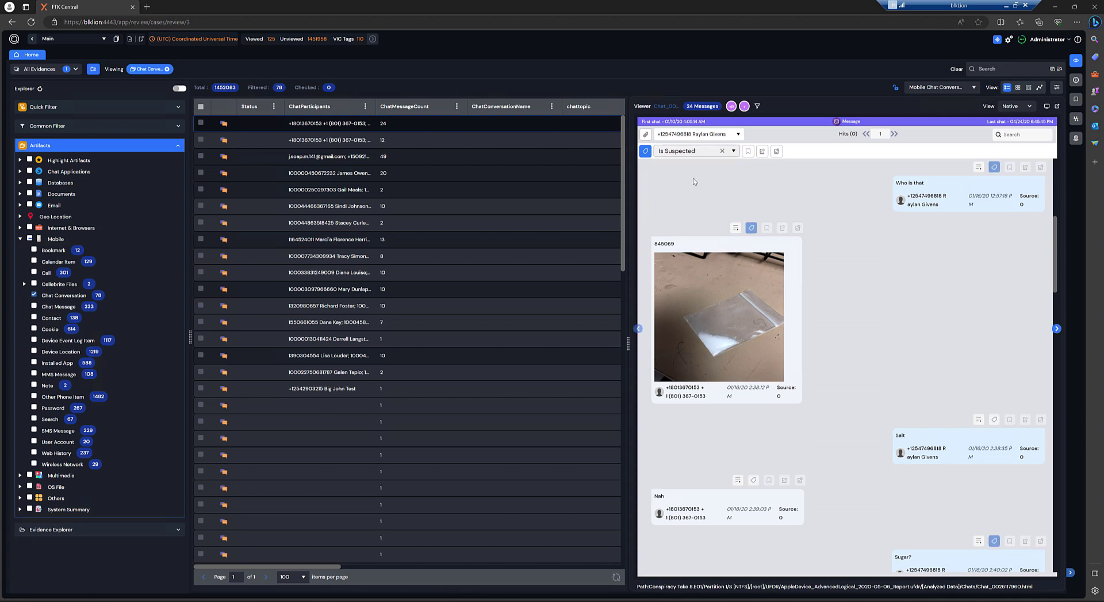
left_click(993, 423)
scroll(843, 432, "down", 3)
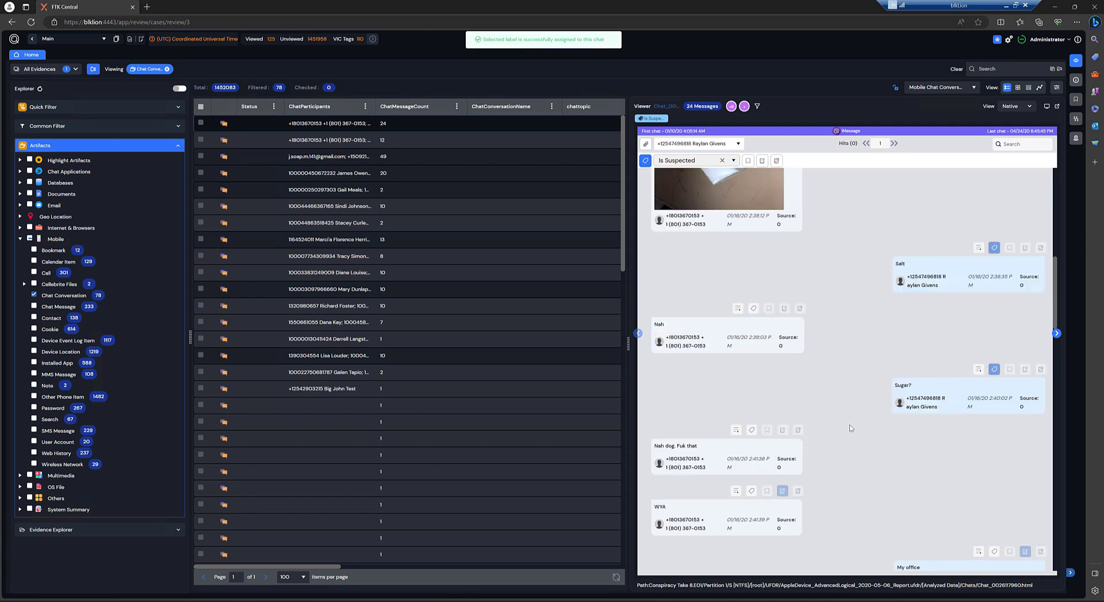
left_click(753, 309)
scroll(714, 388, "down", 2)
scroll(708, 388, "down", 2)
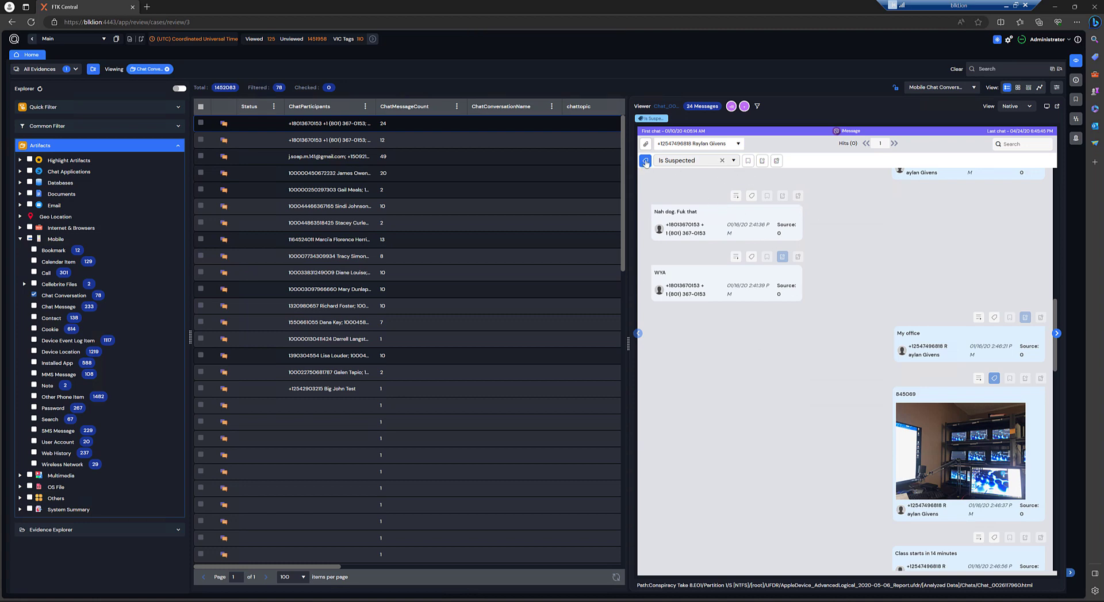
left_click(645, 161)
Bookmark the "What's the Apple ID password" and "I don't know" messages under the shared Media Category bookmark "Child Abuse Material".
left_click(659, 162)
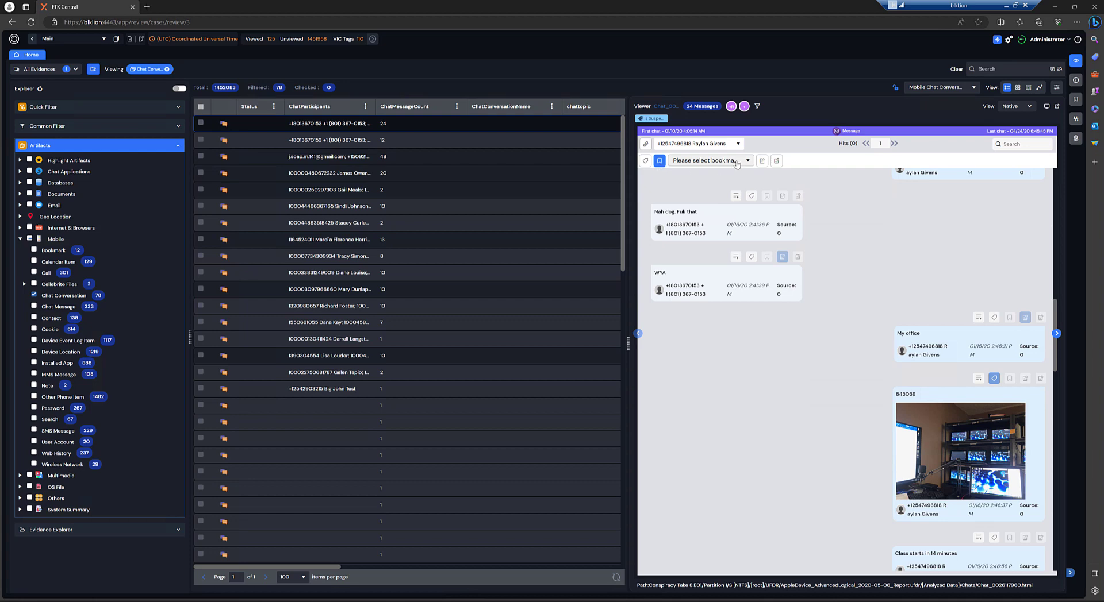
left_click(684, 161)
left_click(675, 178)
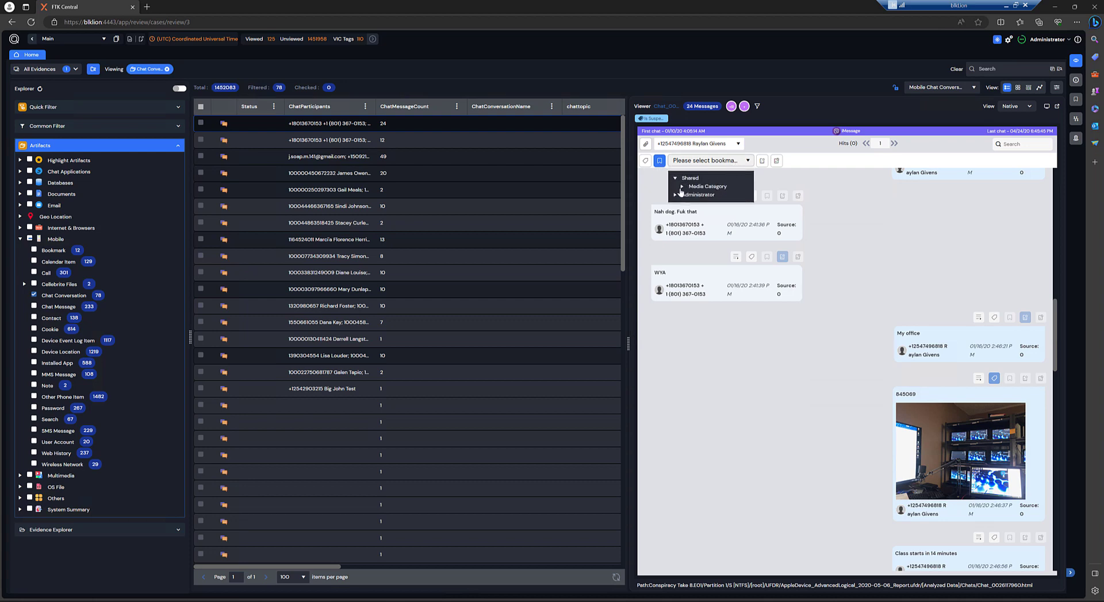
left_click(682, 186)
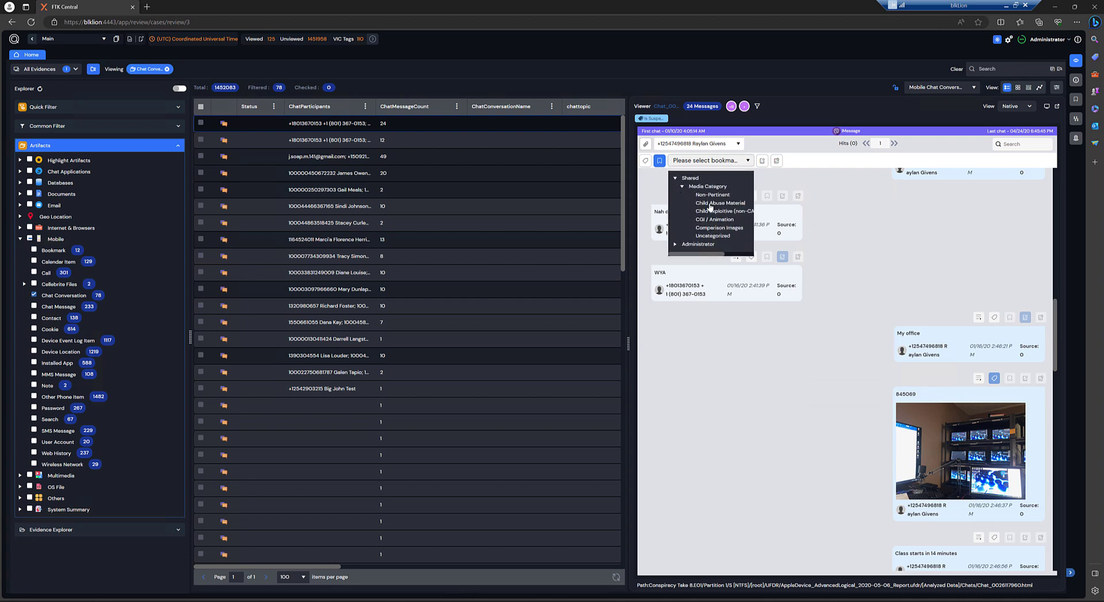
left_click(710, 204)
scroll(814, 335, "down", 4)
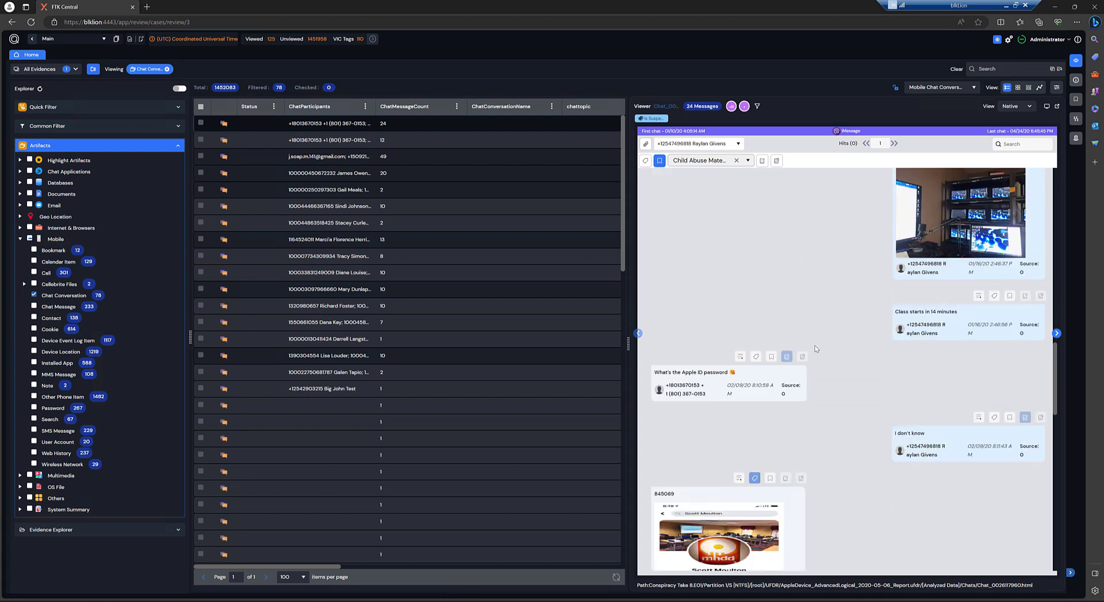
left_click(771, 357)
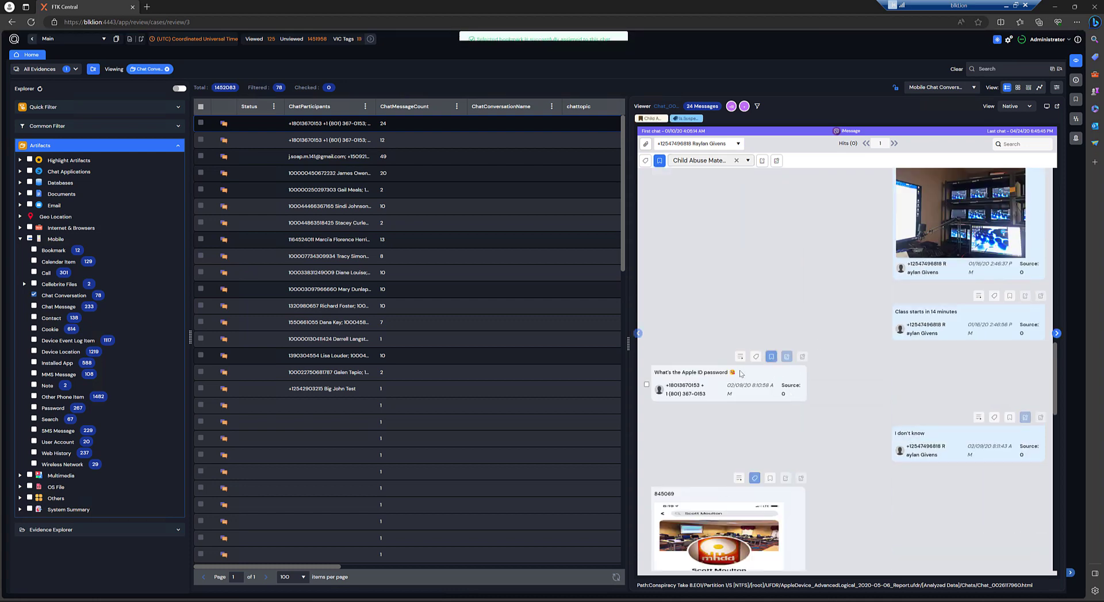
left_click(1010, 417)
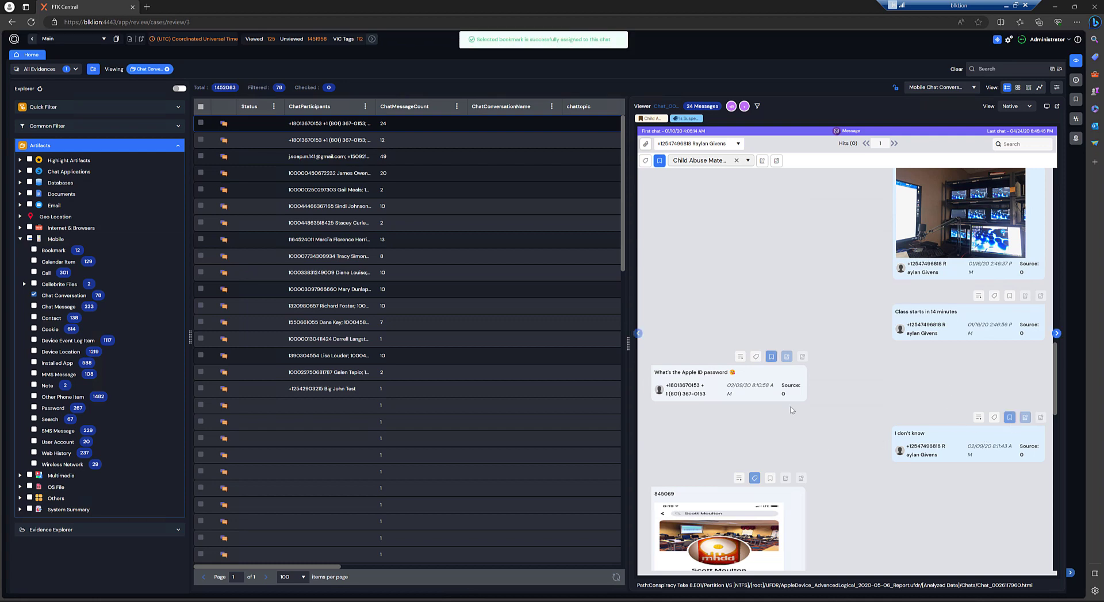
Bookmark the profile screenshot message following "I don't know" as "Comparison Images" and leave bookmarking mode.
left_click(730, 162)
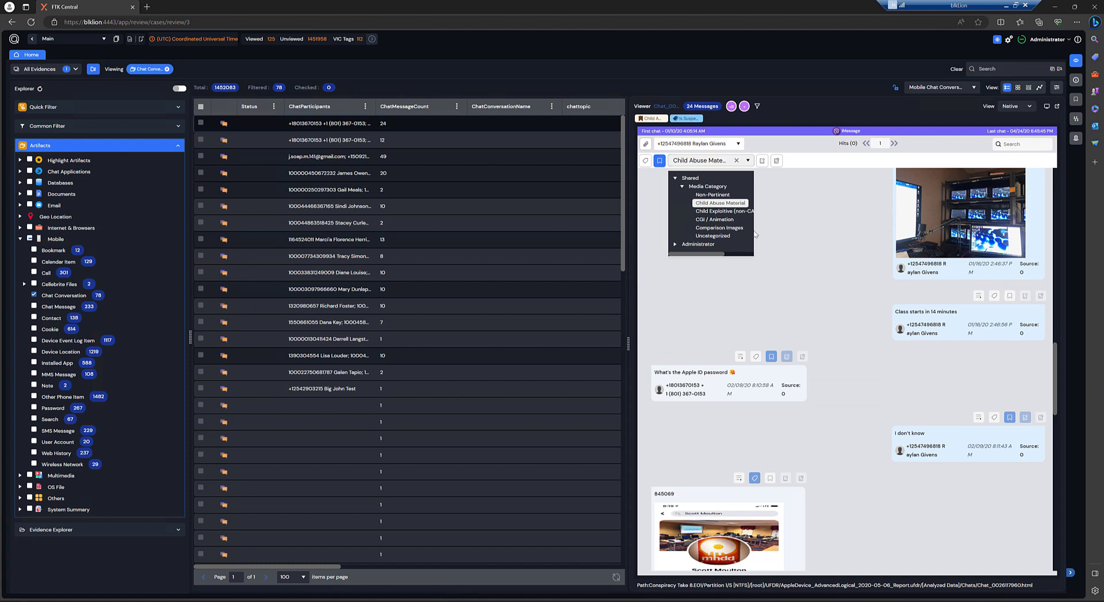
left_click(719, 228)
left_click(770, 237)
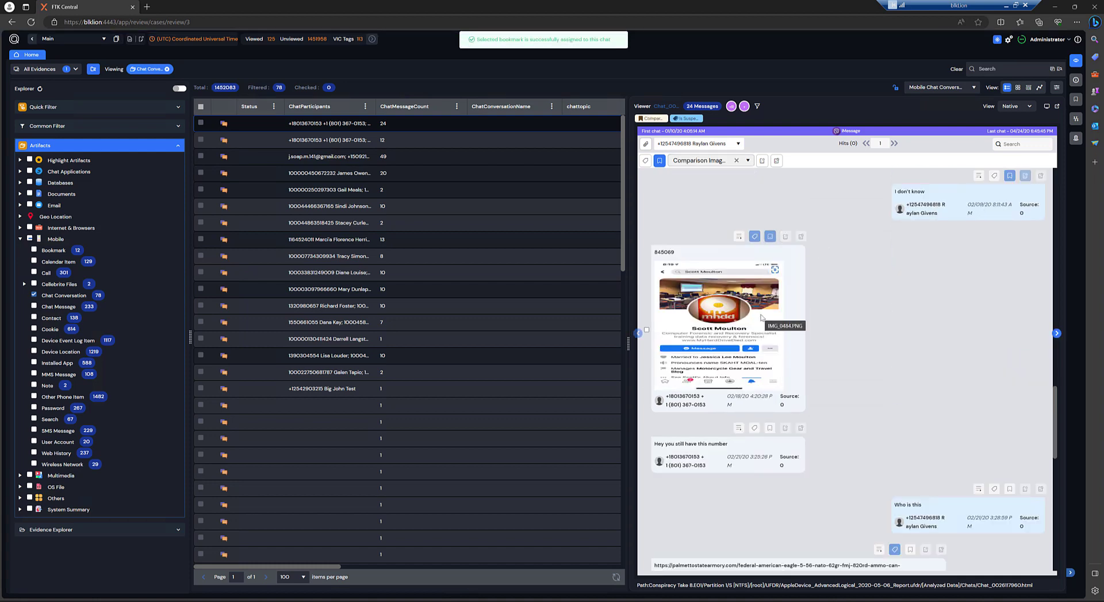
left_click(660, 161)
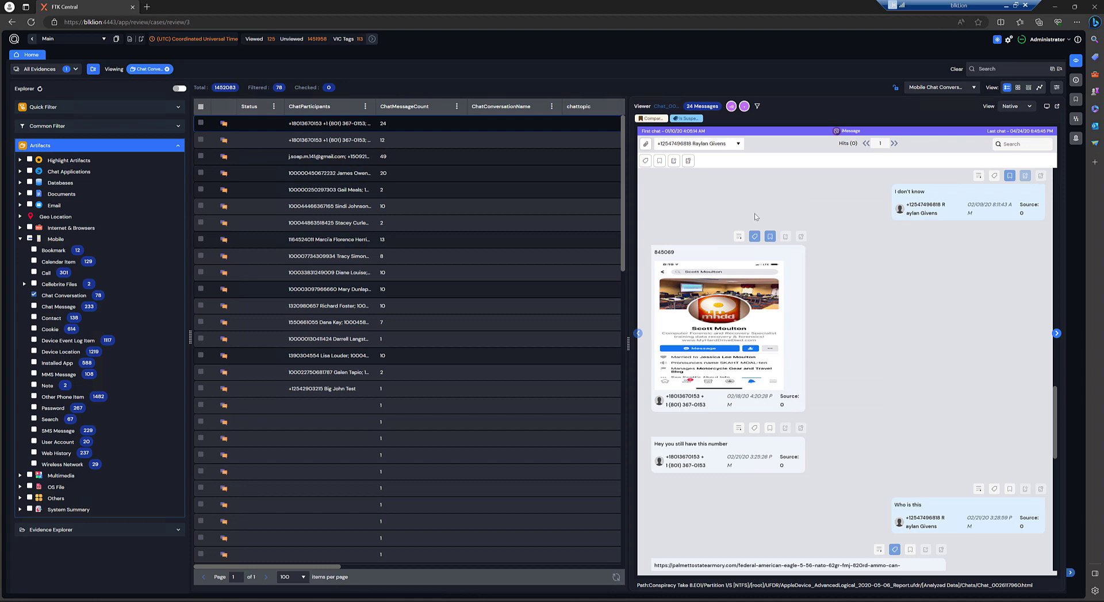
Flag the "Who is this" message and the conversation's final image message as Privileged.
left_click(674, 163)
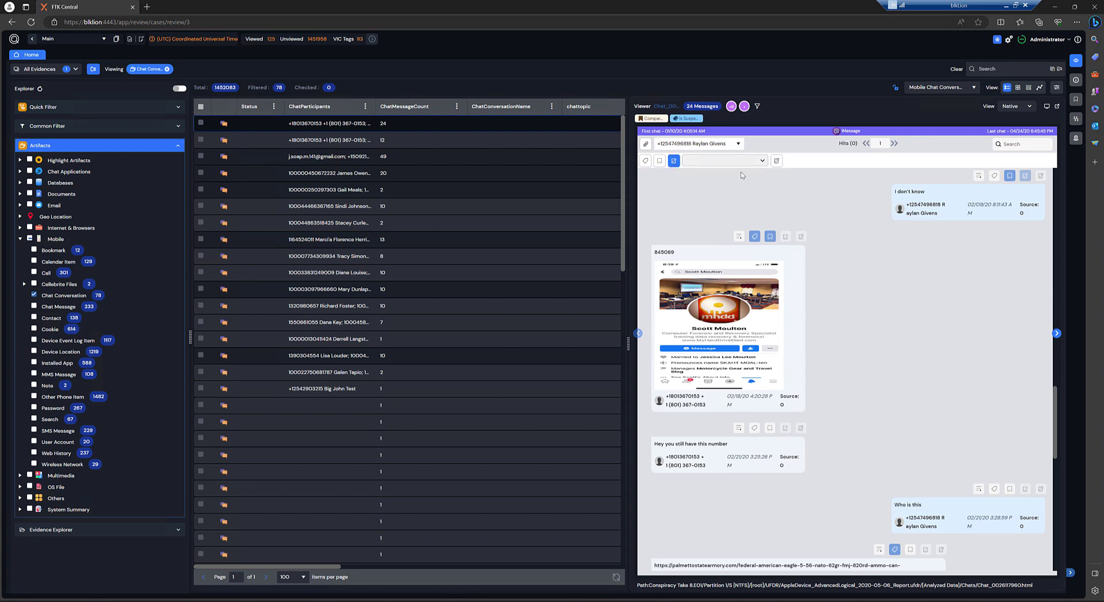
left_click(762, 161)
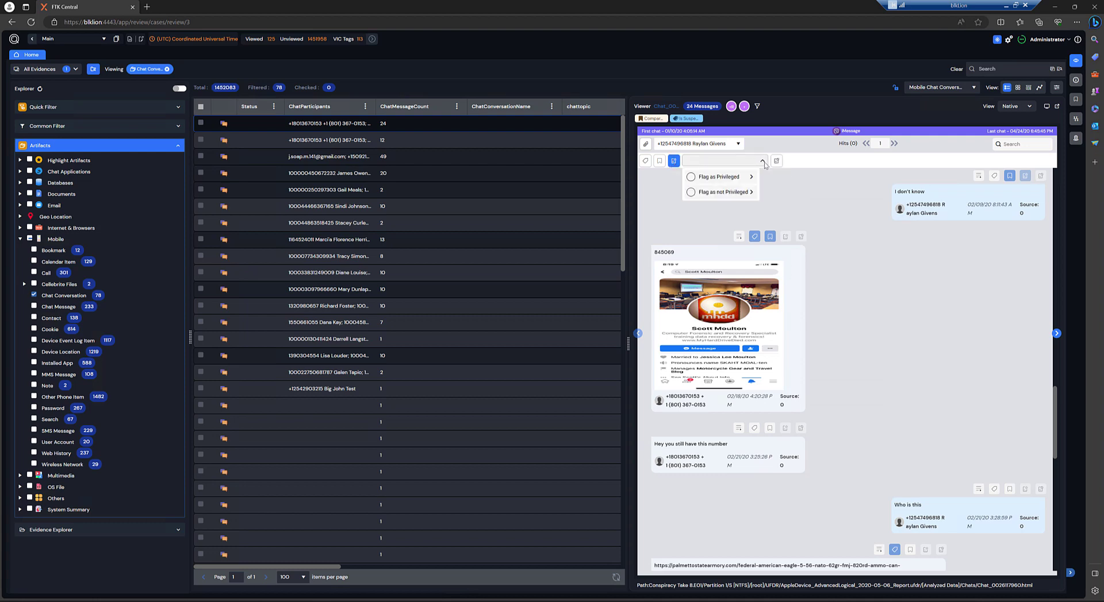
left_click(691, 178)
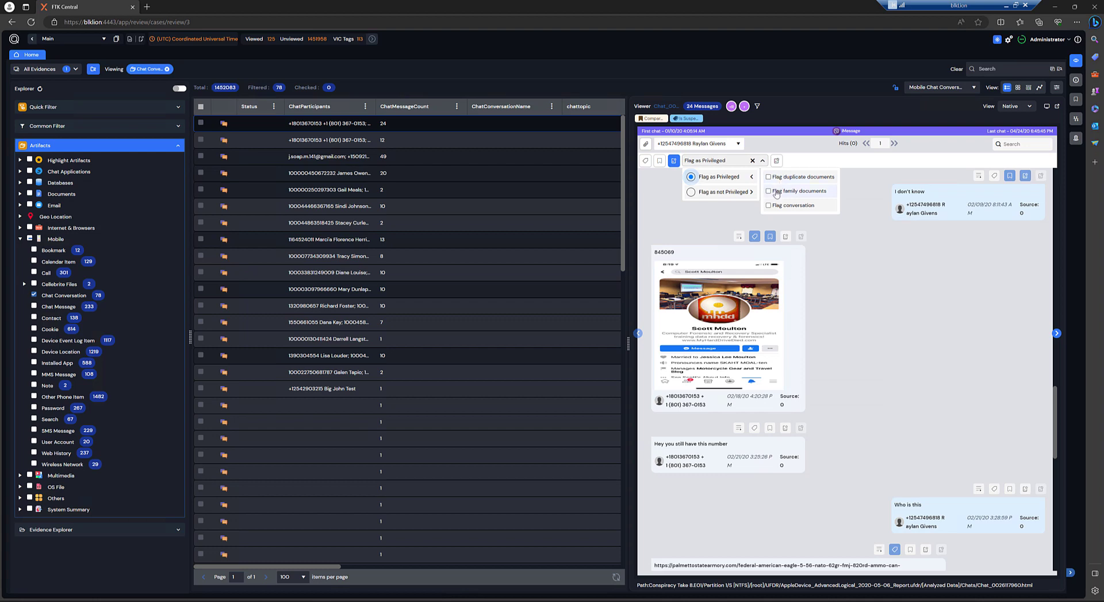
left_click(860, 227)
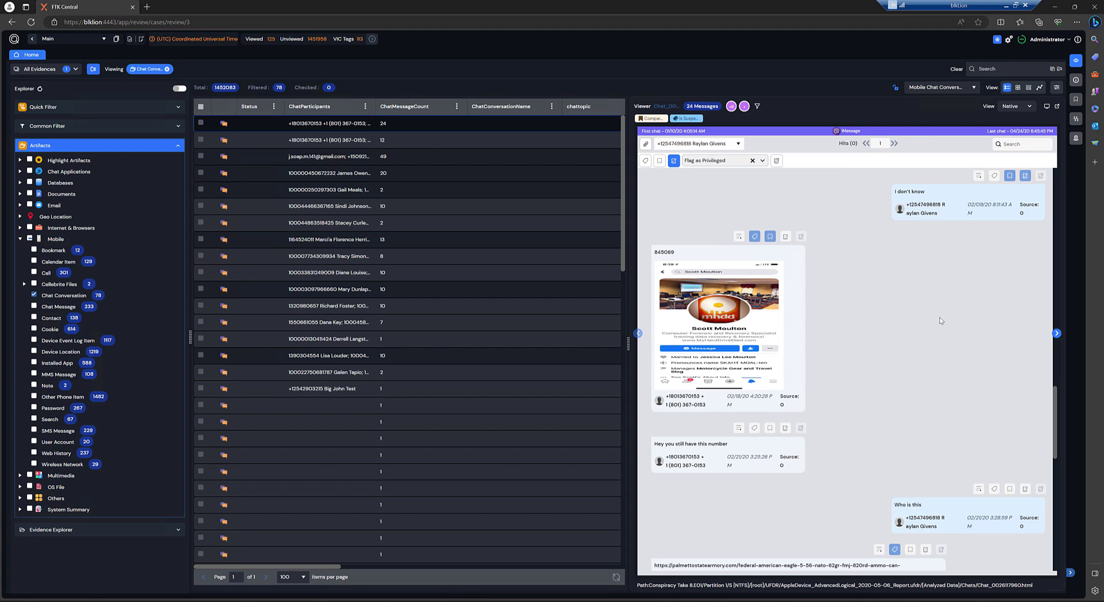
scroll(939, 317, "down", 3)
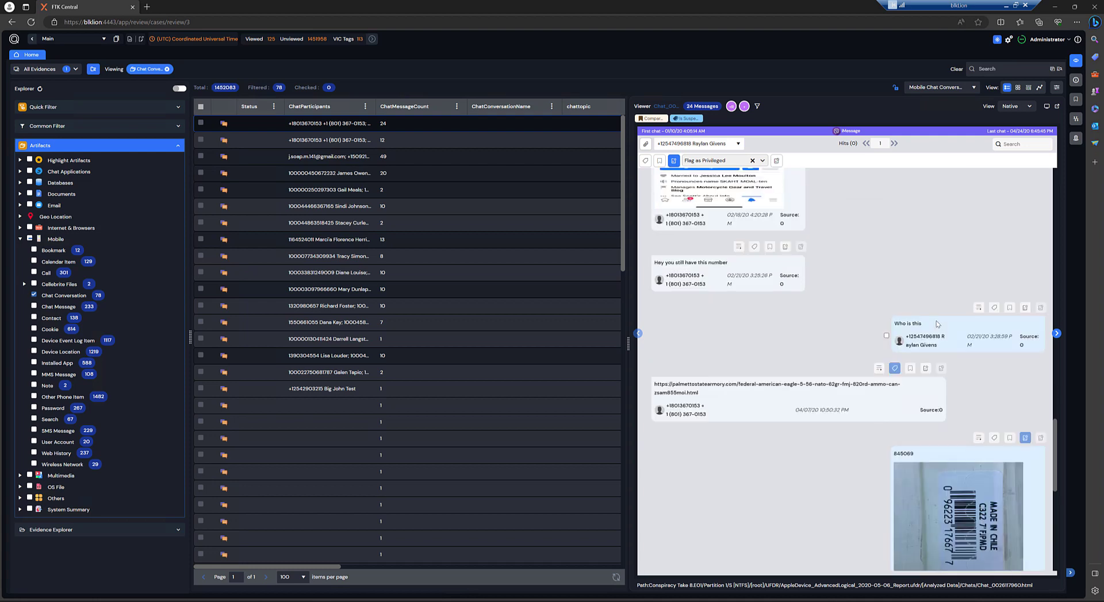
left_click(1024, 311)
scroll(985, 387, "down", 2)
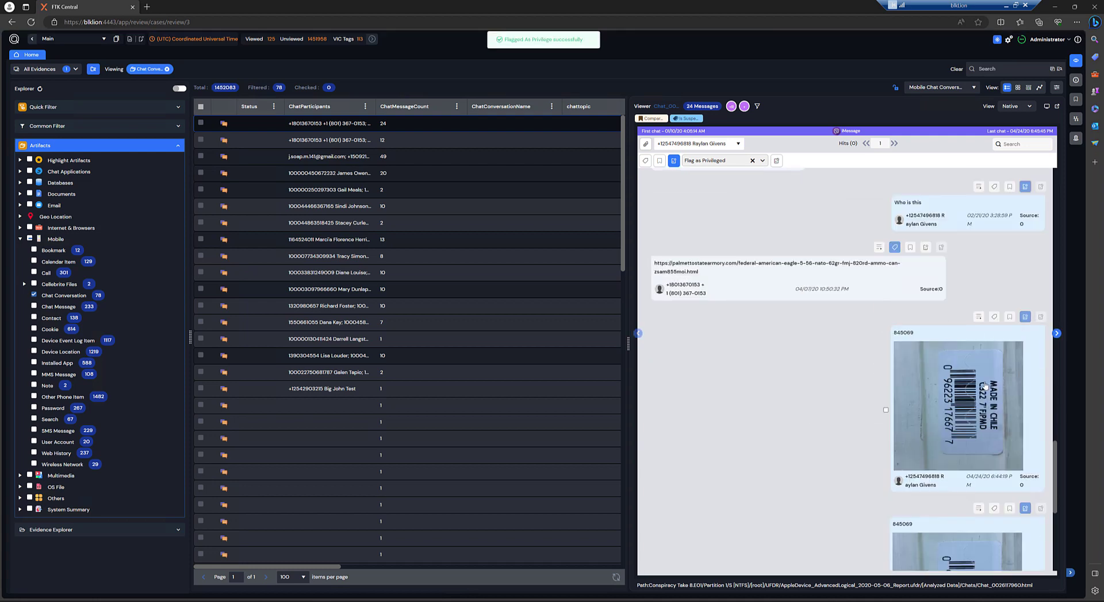
scroll(985, 387, "down", 3)
scroll(1027, 386, "down", 2)
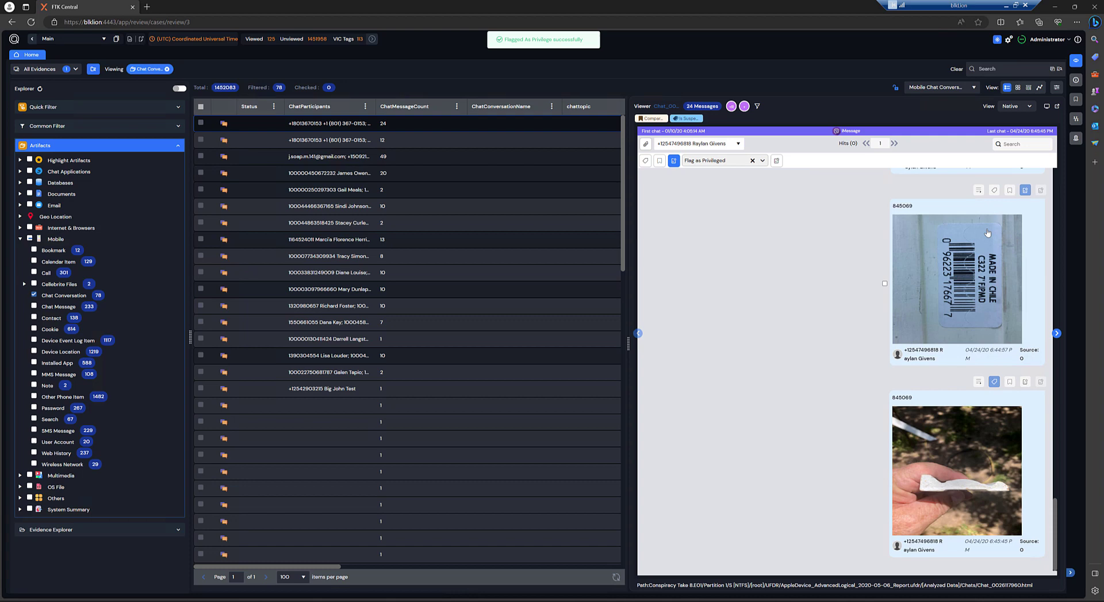
left_click(1025, 383)
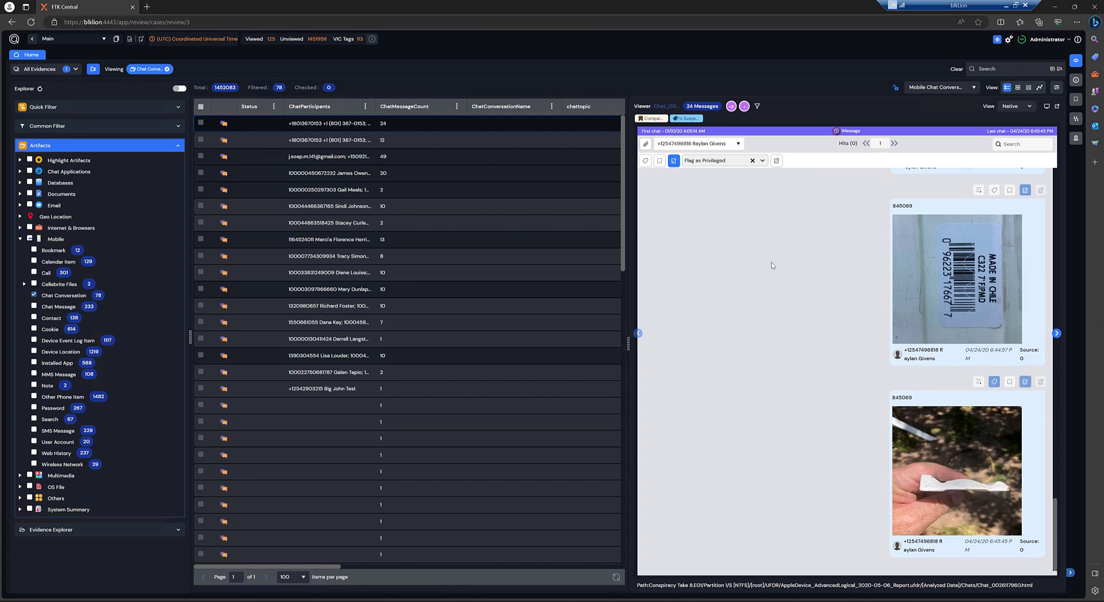
scroll(768, 265, "up", 2)
left_click(775, 161)
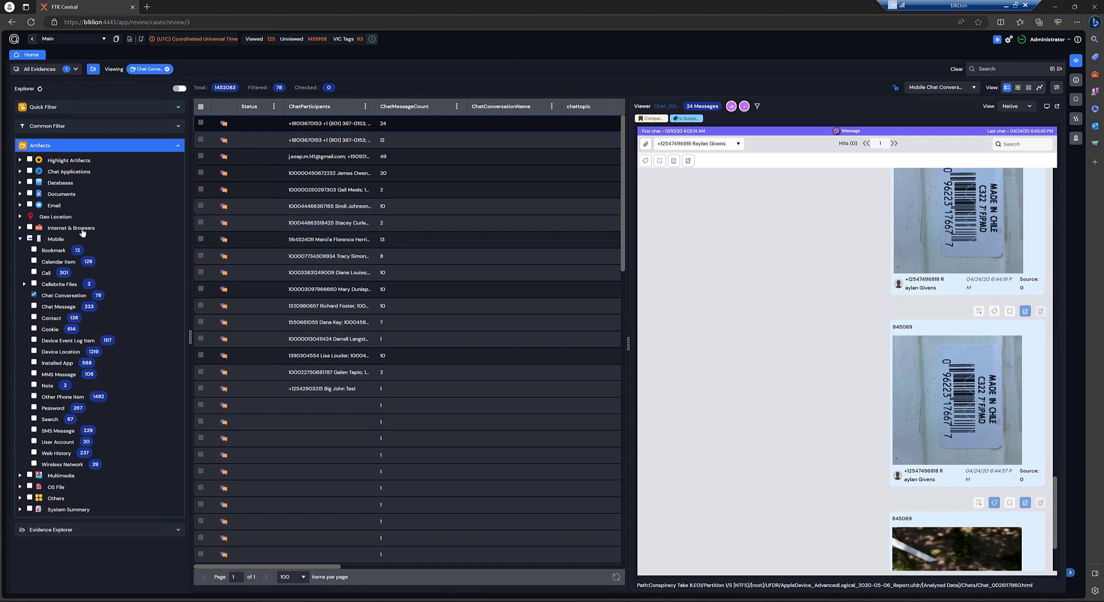
Switch the Mobile artifact filter from Chat Conversation to Chat Message and check the messages' label and bookmark status.
left_click(34, 305)
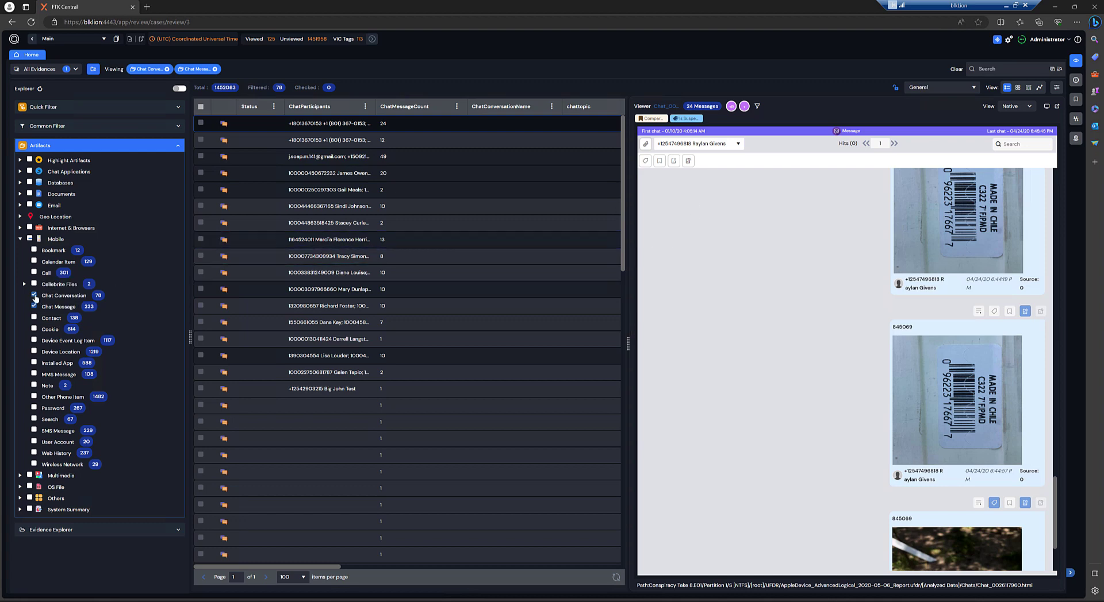
left_click(34, 294)
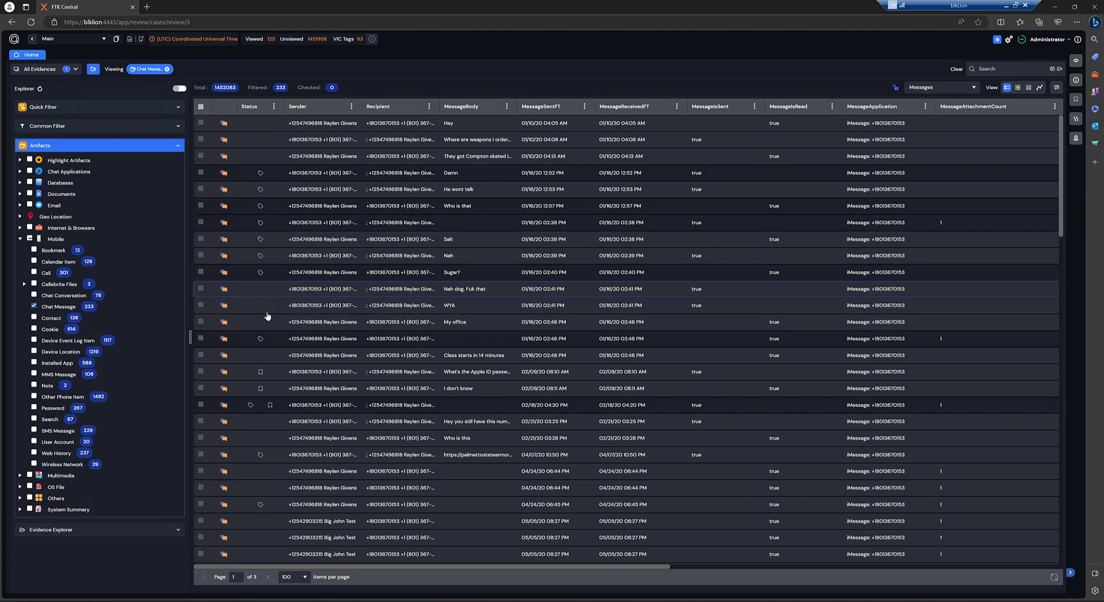
scroll(277, 364, "down", 1)
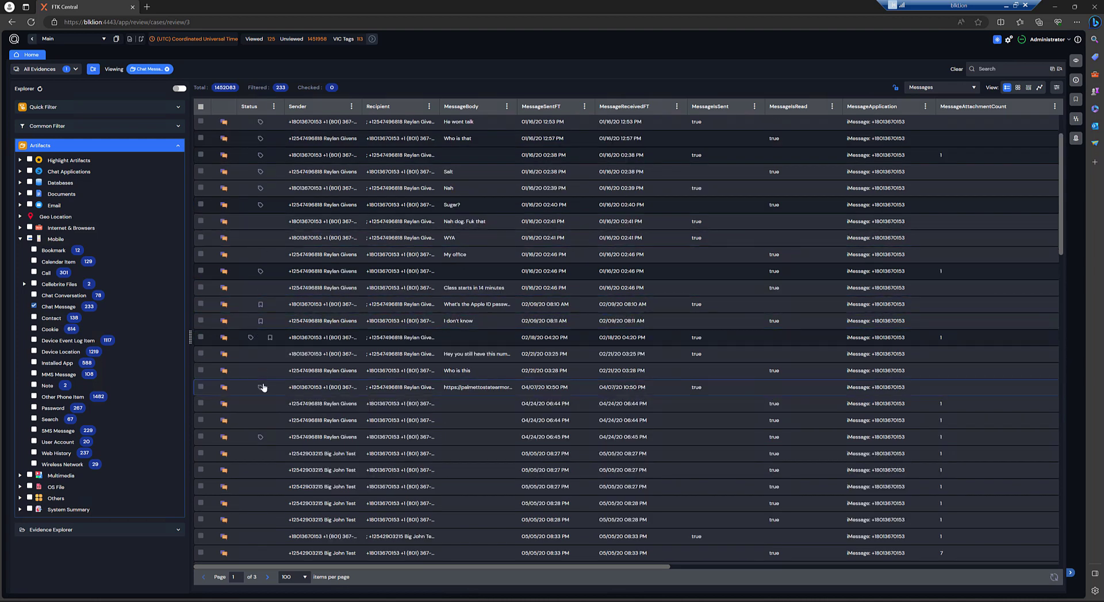
scroll(395, 351, "up", 1)
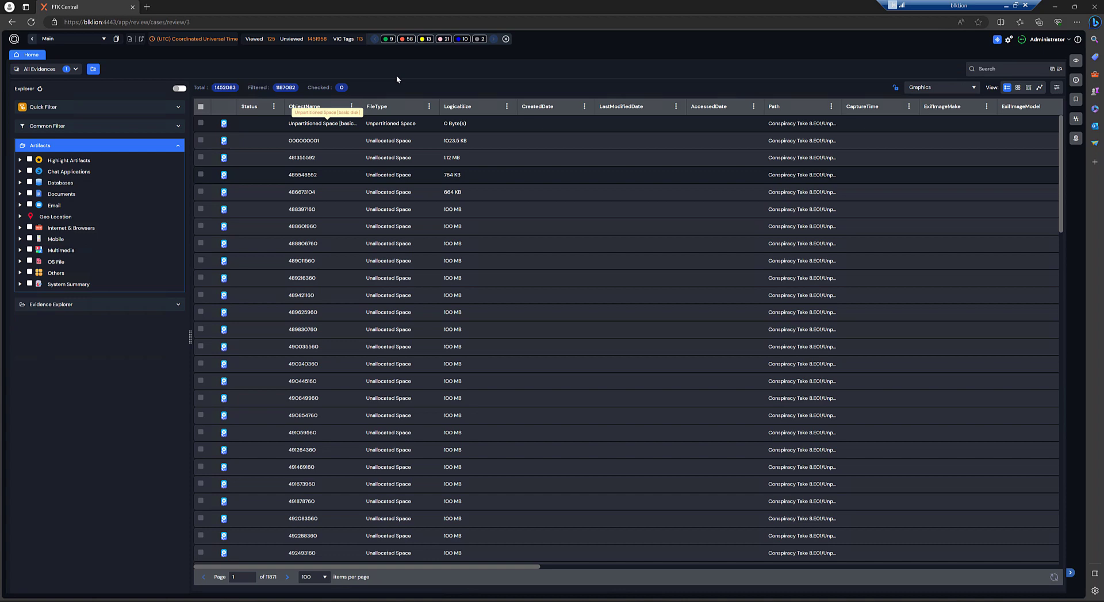
Review the available labels, bookmarks and VIC coding options for tagging evidence, finishing on the bookmarks.
left_click(1076, 99)
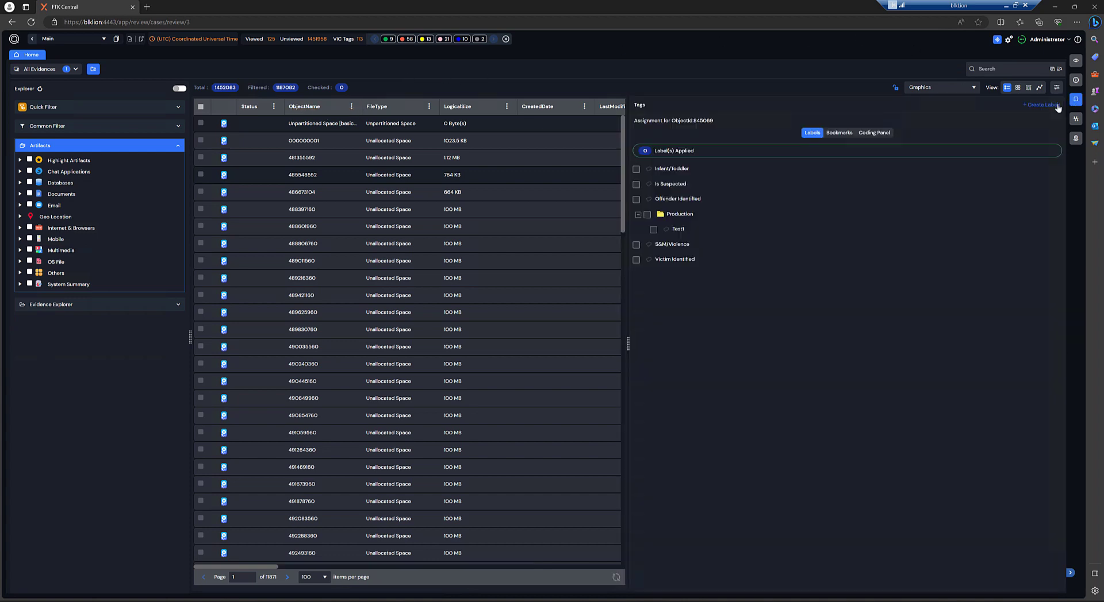
left_click(839, 134)
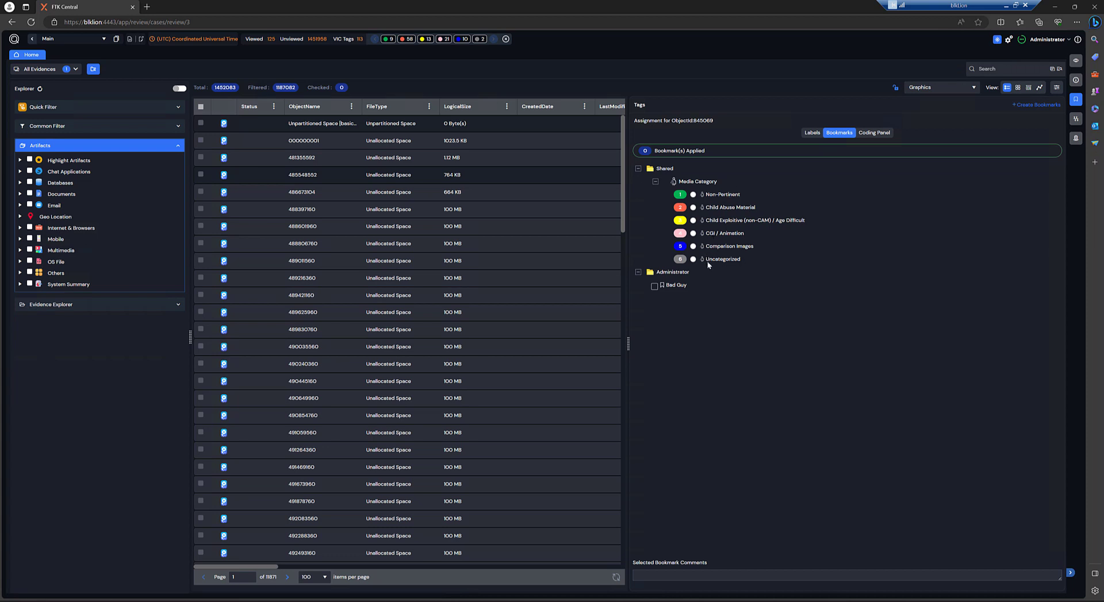
left_click(875, 133)
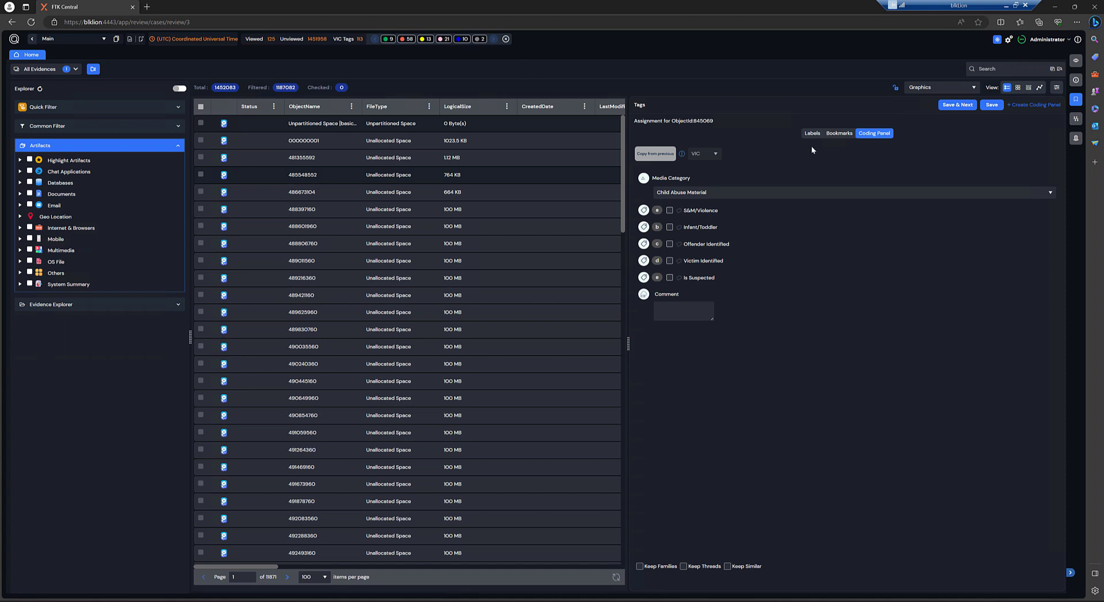
left_click(833, 134)
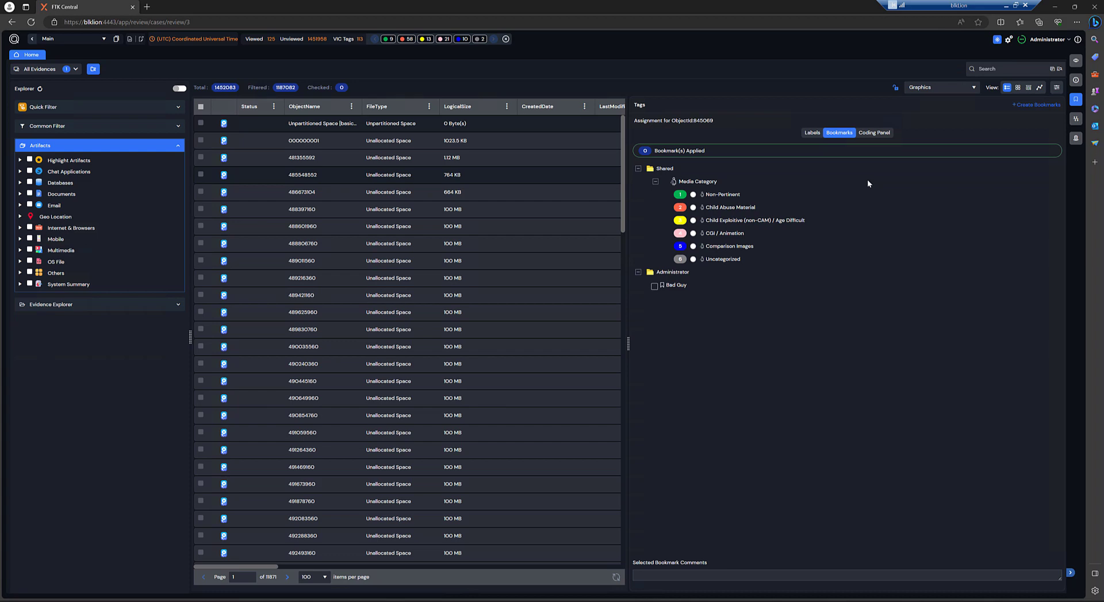
Filter the evidence to the VIC tagged objects and look through the listed files.
left_click(348, 41)
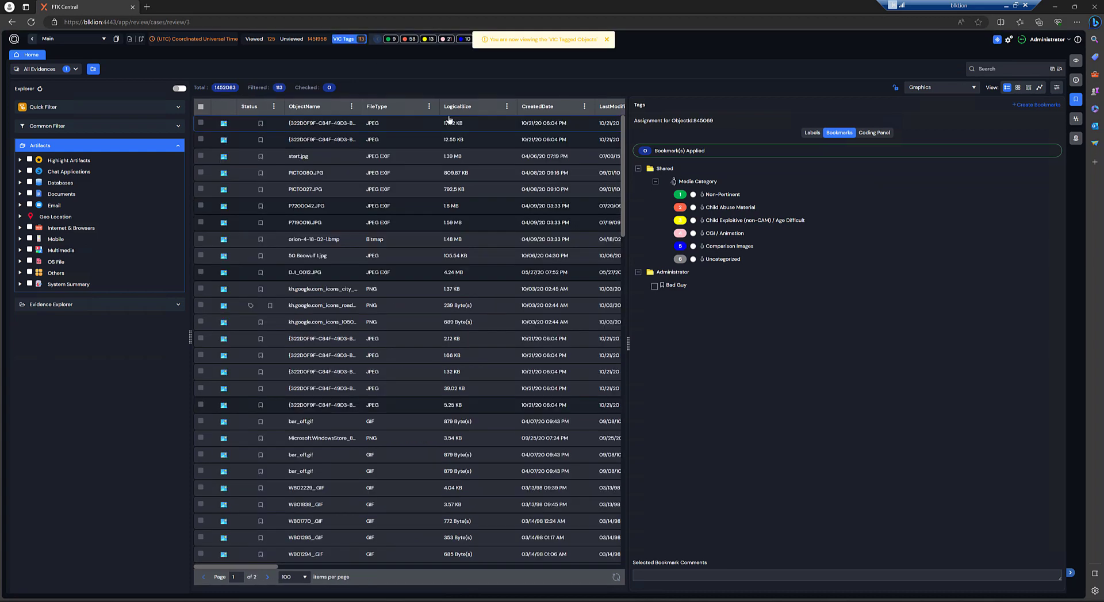
scroll(501, 276, "down", 15)
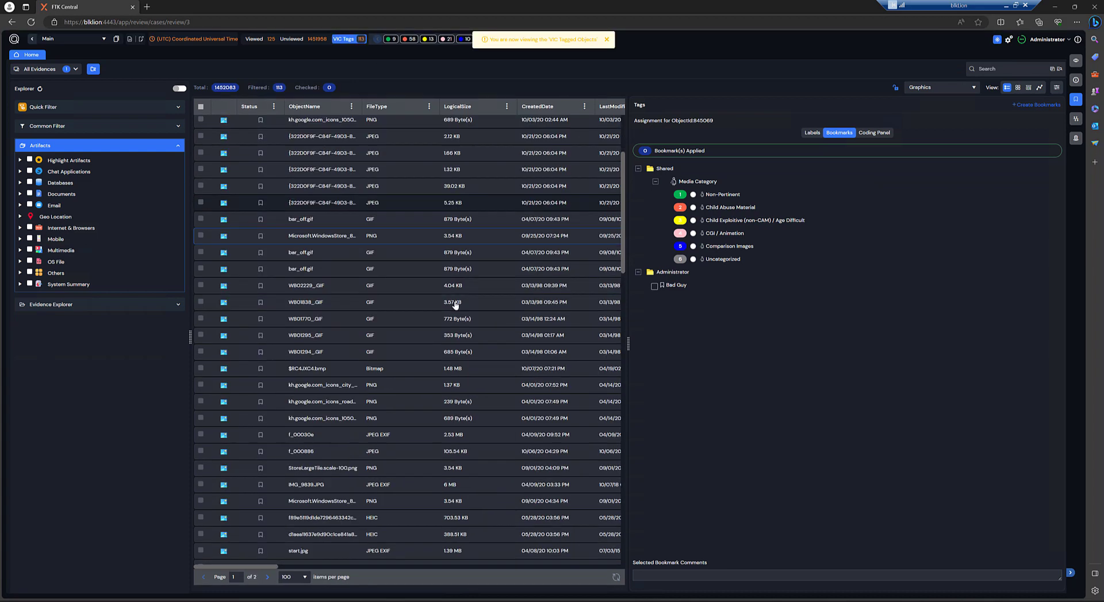
scroll(414, 337, "down", 3)
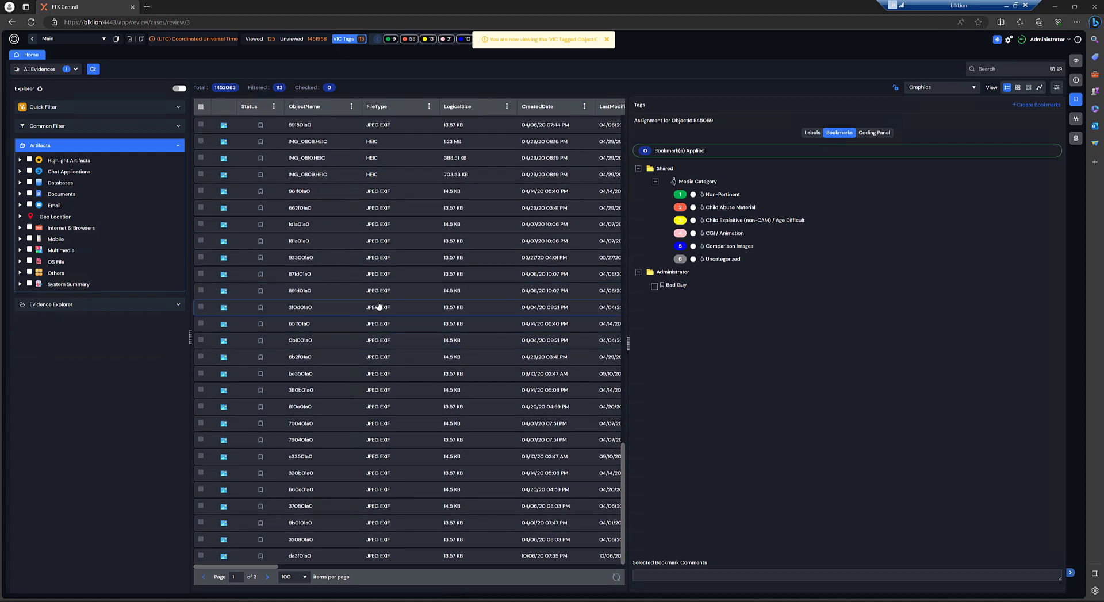
scroll(379, 305, "up", 20)
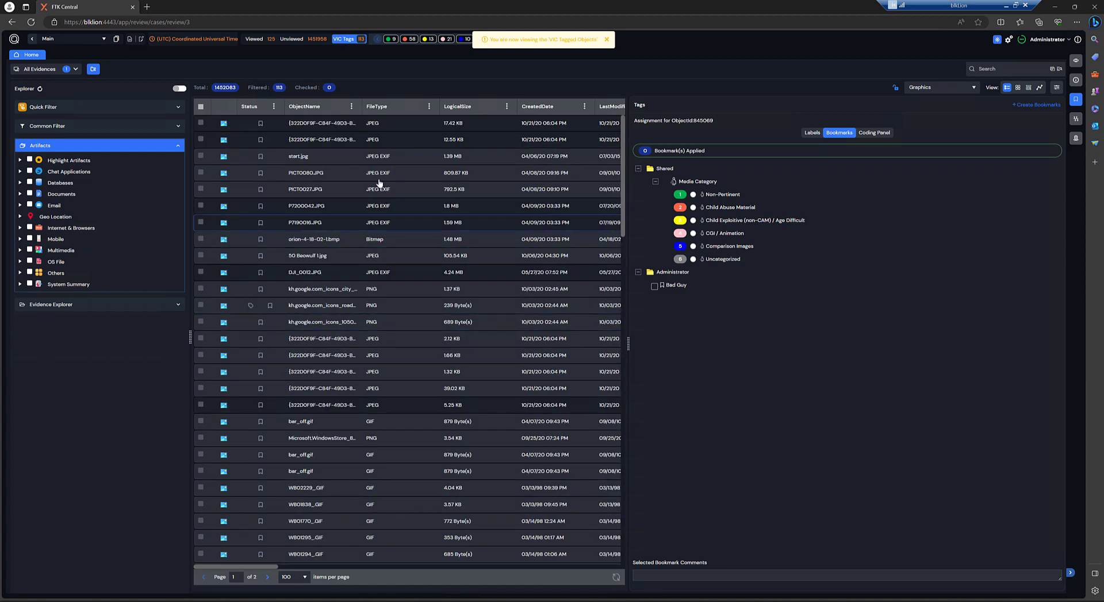
Collapse the VIC tag category counts in the case header.
left_click(355, 43)
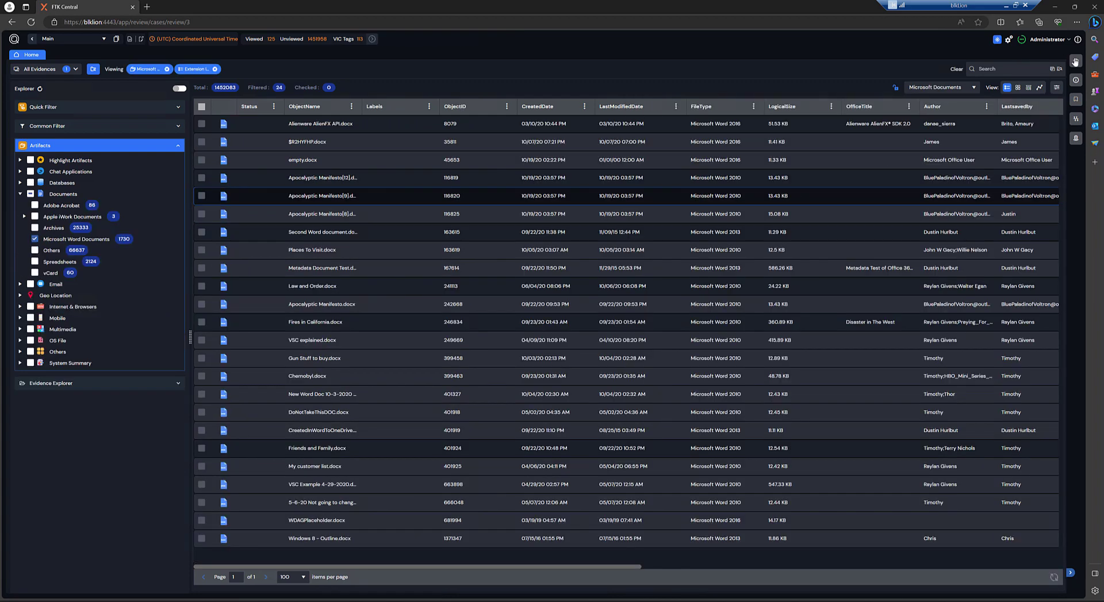
View Apocalyptic Manifesto[9].docx in a separate pop-out viewer window, enlarged enough to read through the document.
left_click(1076, 60)
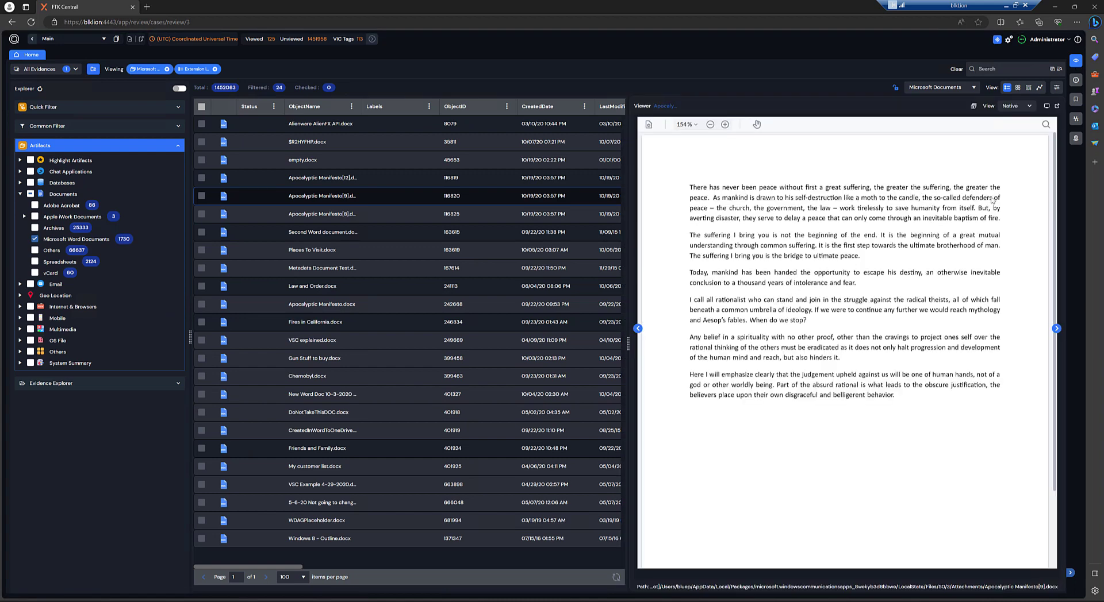
left_click(1057, 107)
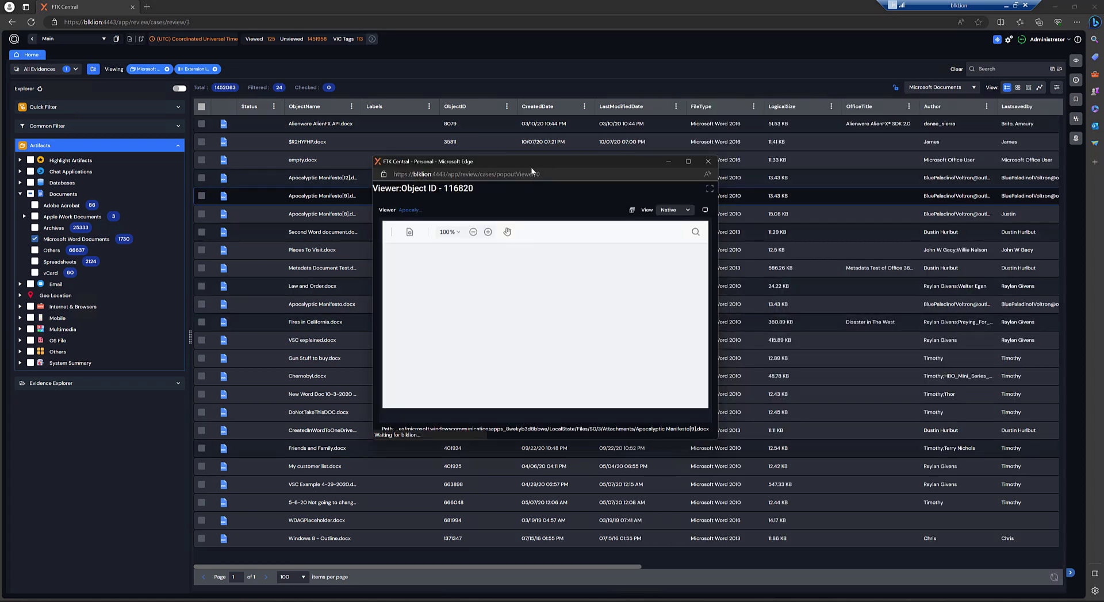
left_click_drag(520, 165, 456, 91)
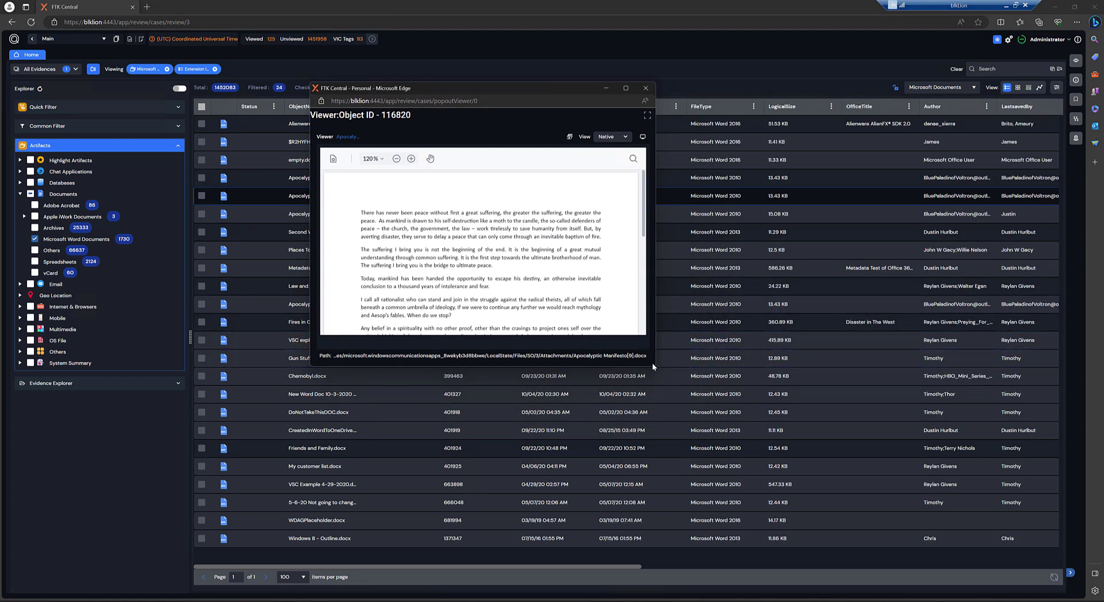
left_click_drag(655, 368, 799, 486)
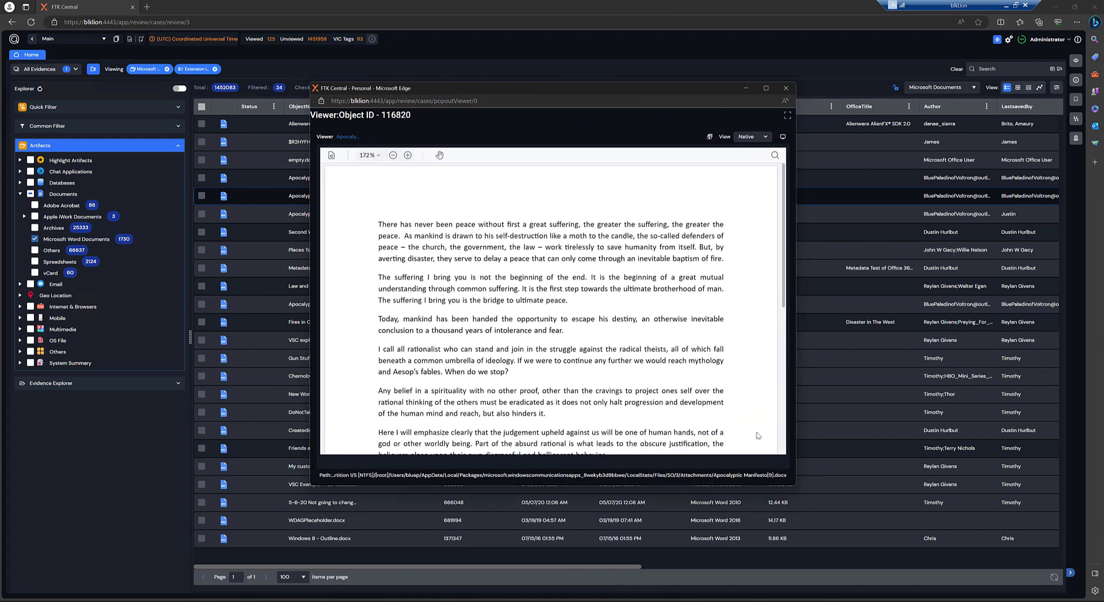
left_click_drag(449, 88, 450, 121)
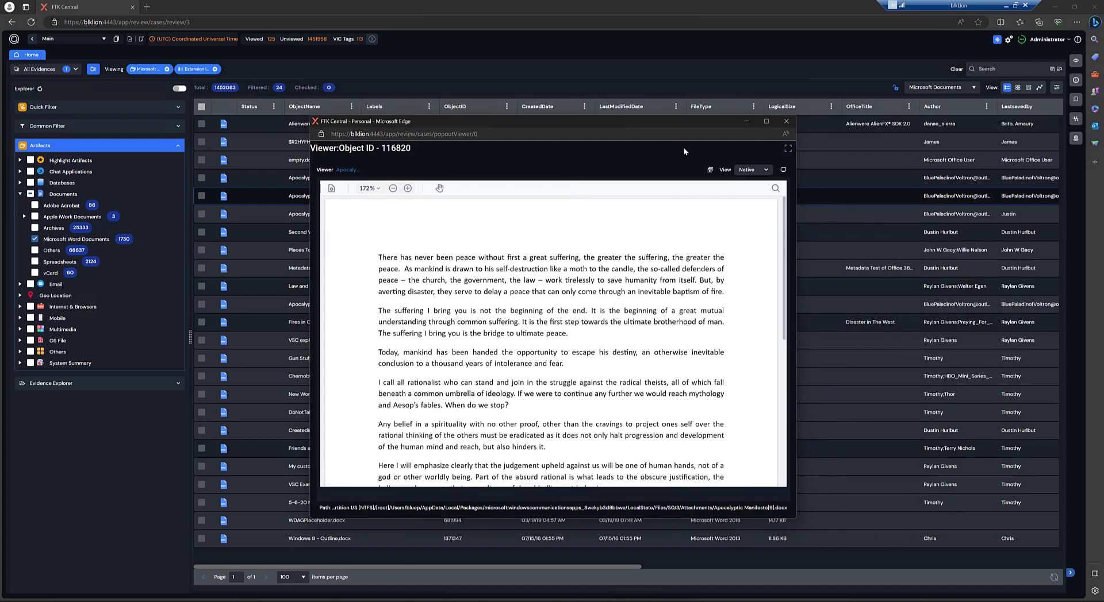
scroll(578, 329, "down", 3)
scroll(575, 330, "down", 2)
scroll(575, 331, "up", 5)
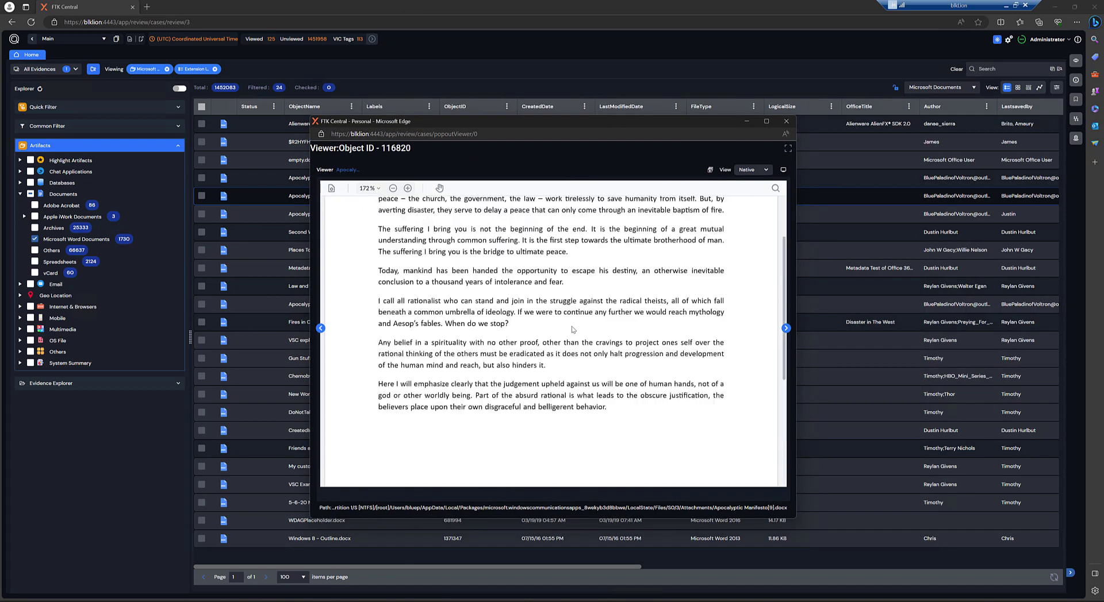
Search the open document for "join" and clear the search term.
left_click(775, 188)
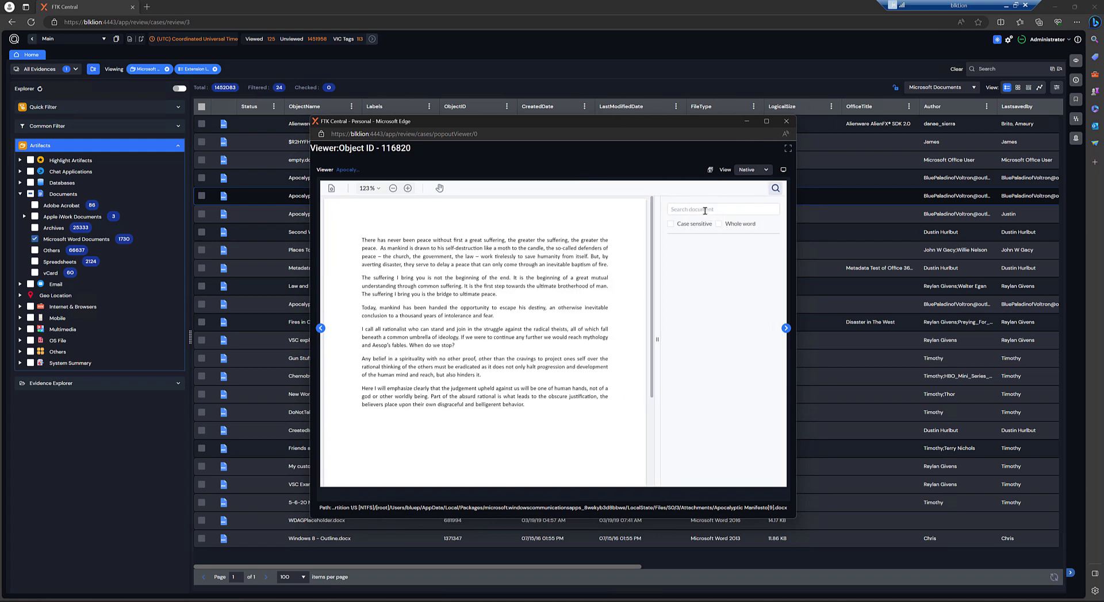
type("join")
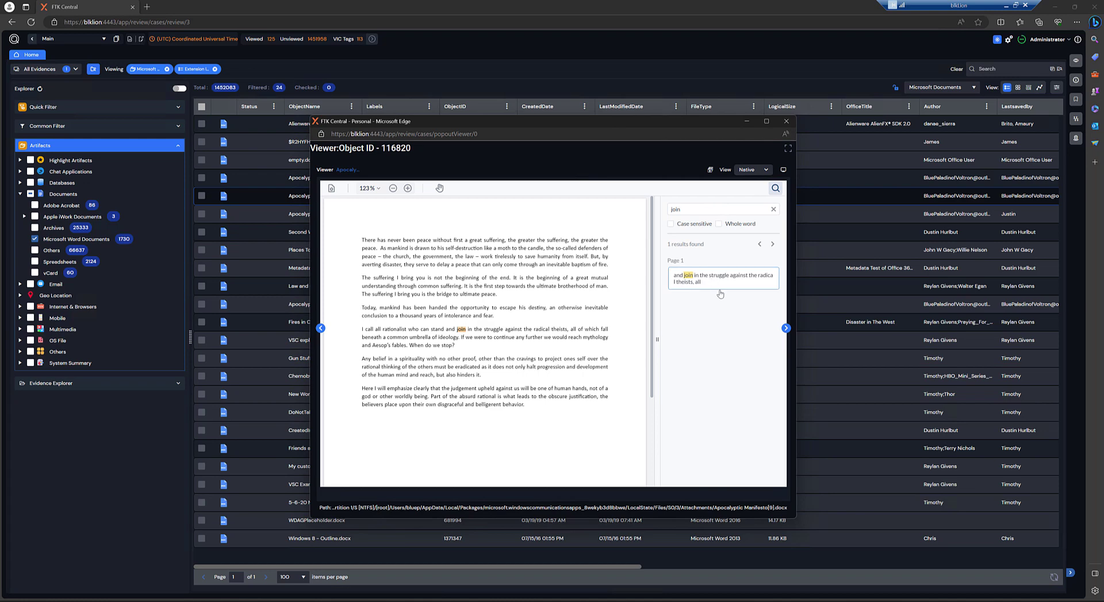
double_click(707, 209)
key("BackSpace")
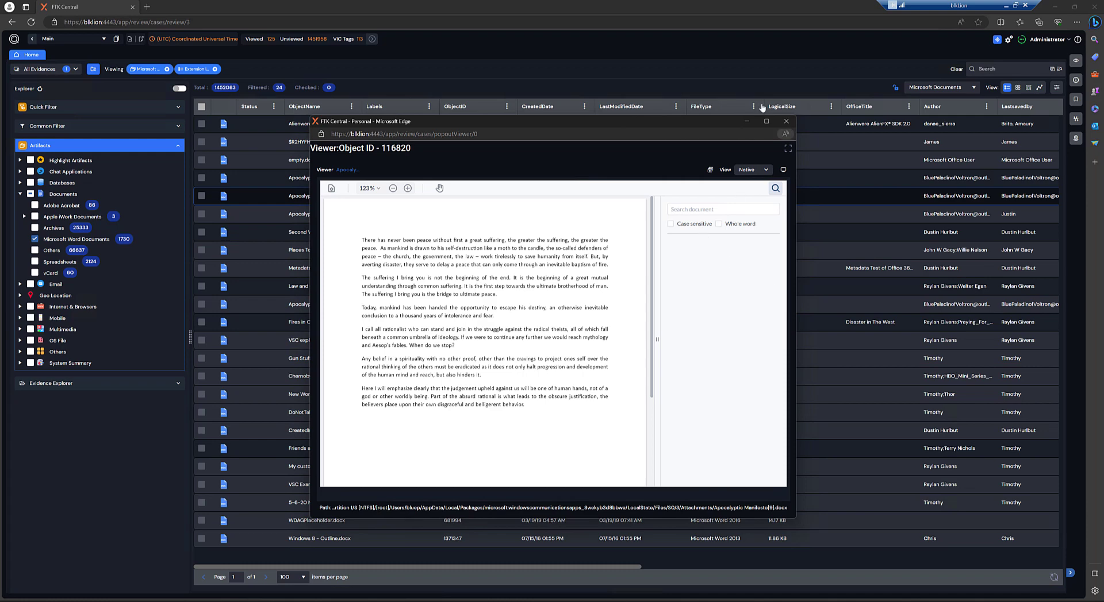
left_click_drag(663, 122, 650, 120)
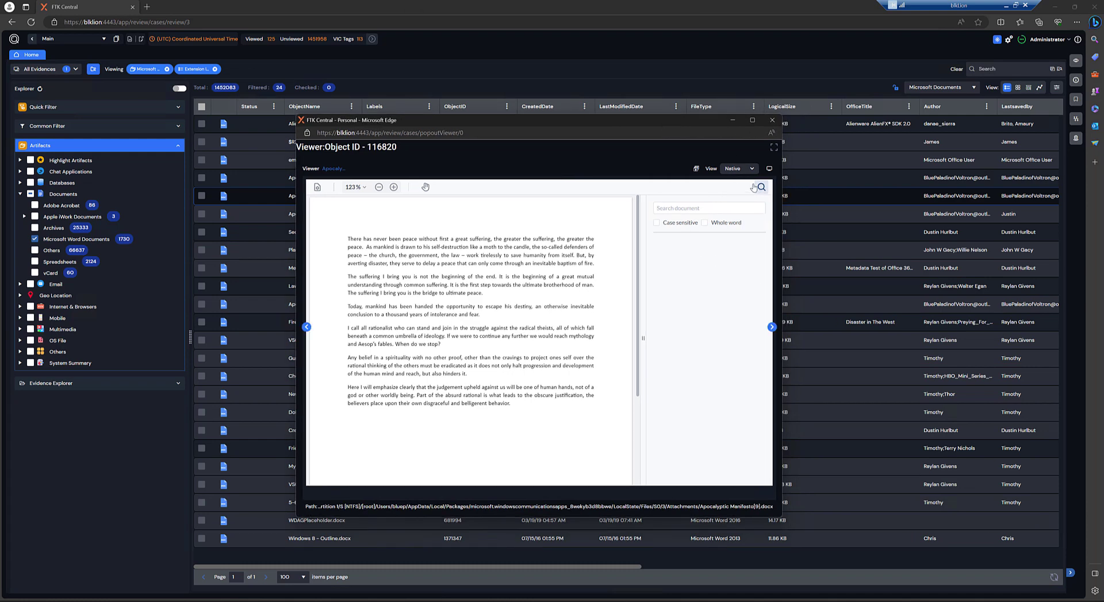
In the document's Image view, redact the second paragraph with the reason Confidential and save the annotations.
left_click(751, 171)
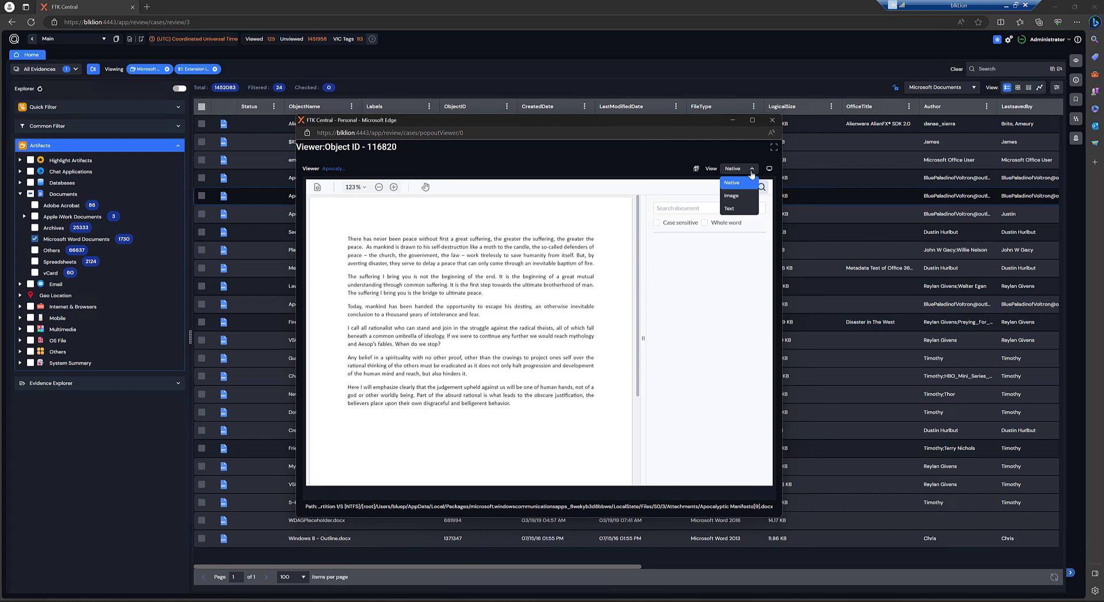
left_click(731, 196)
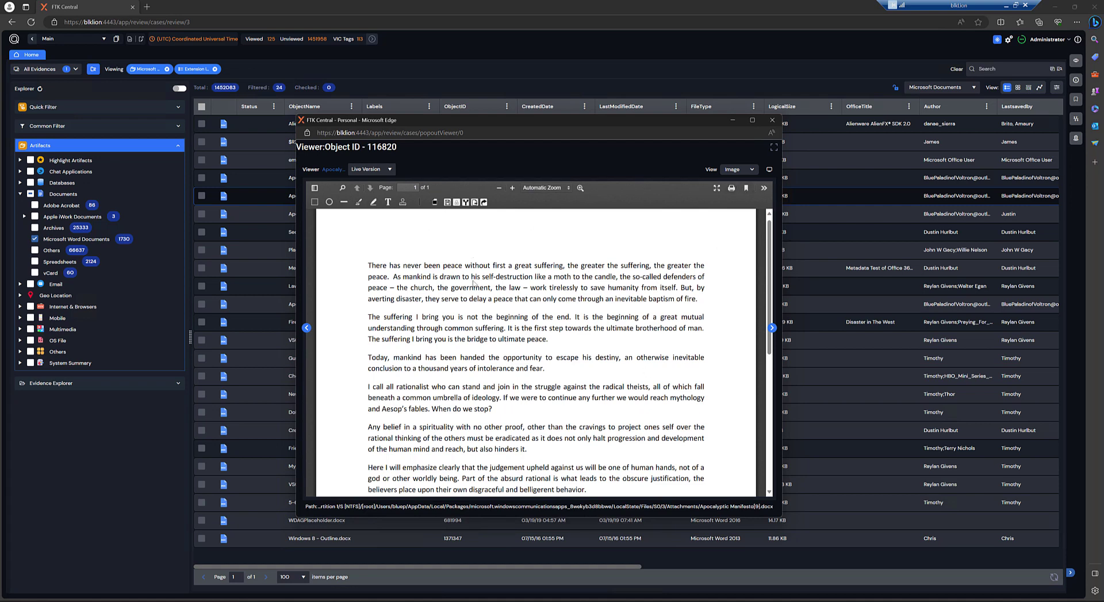
left_click(435, 203)
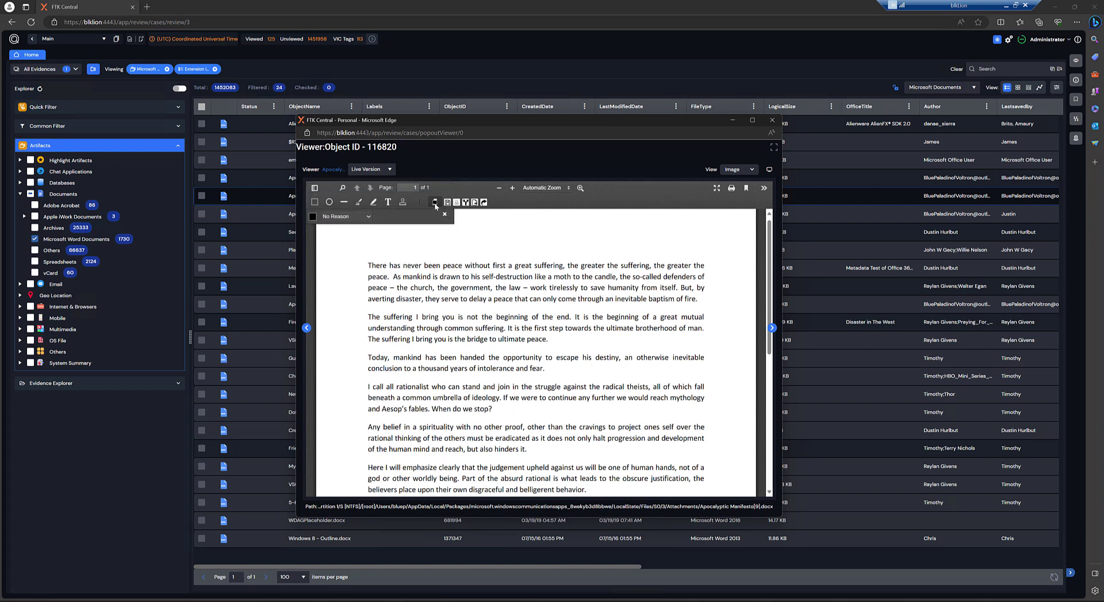
left_click(361, 216)
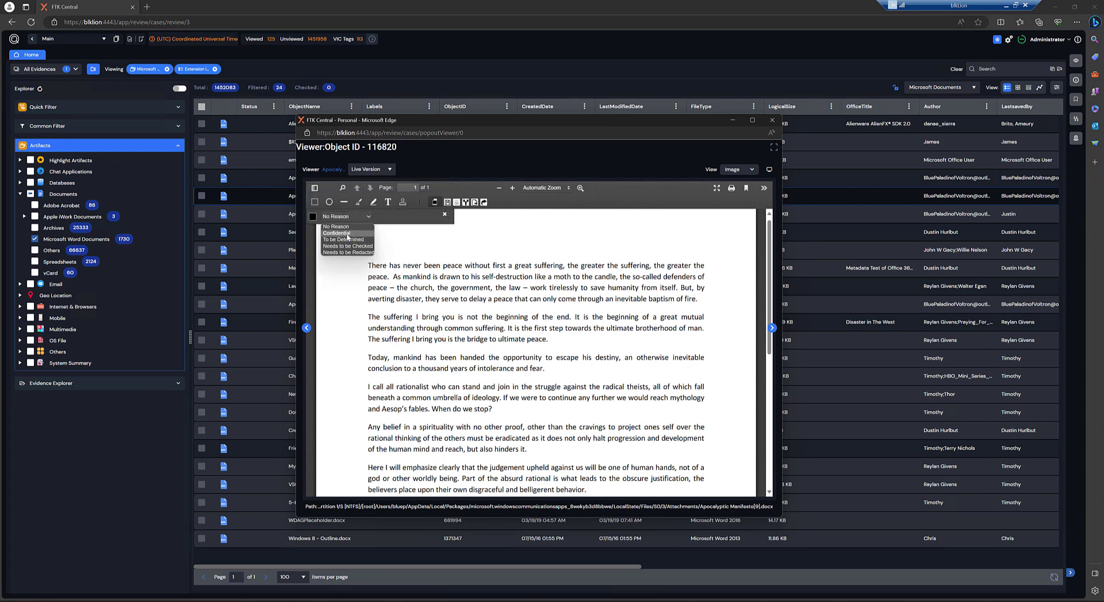
left_click(348, 234)
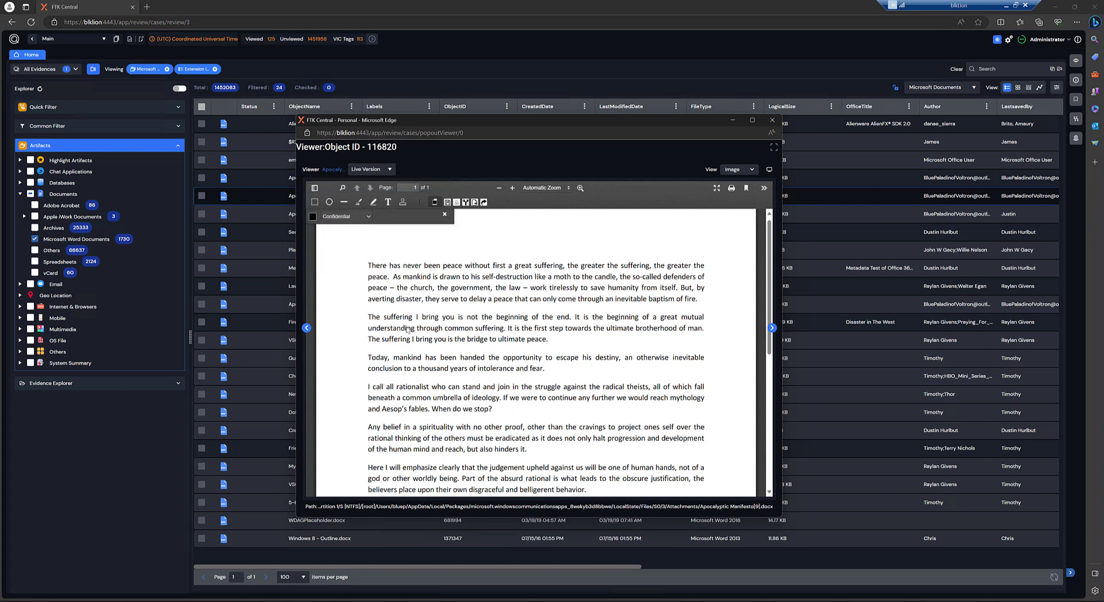
left_click_drag(365, 308, 721, 349)
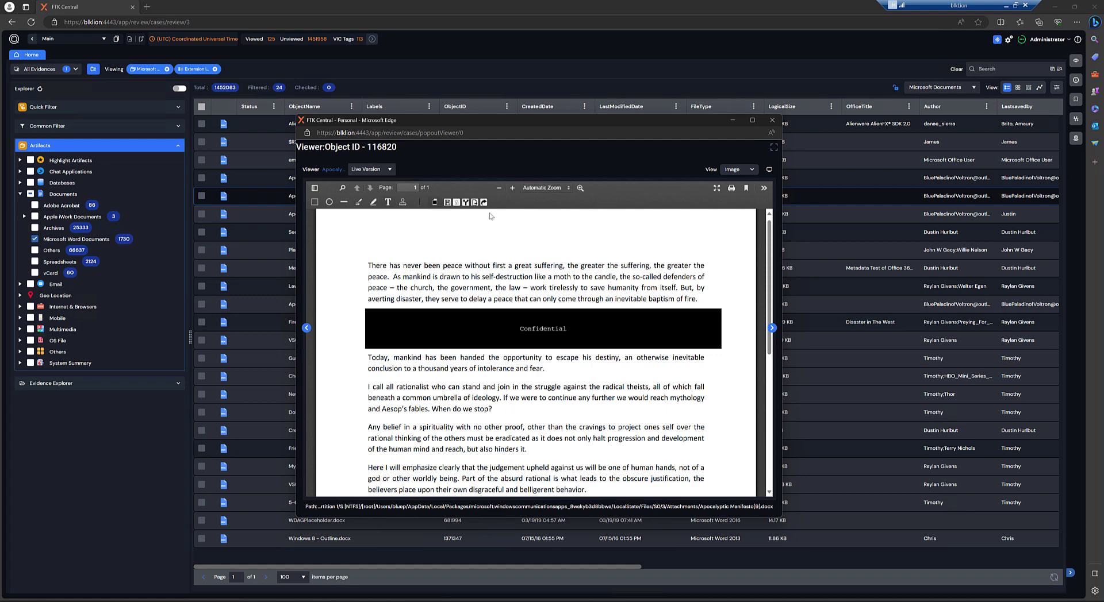
left_click(448, 203)
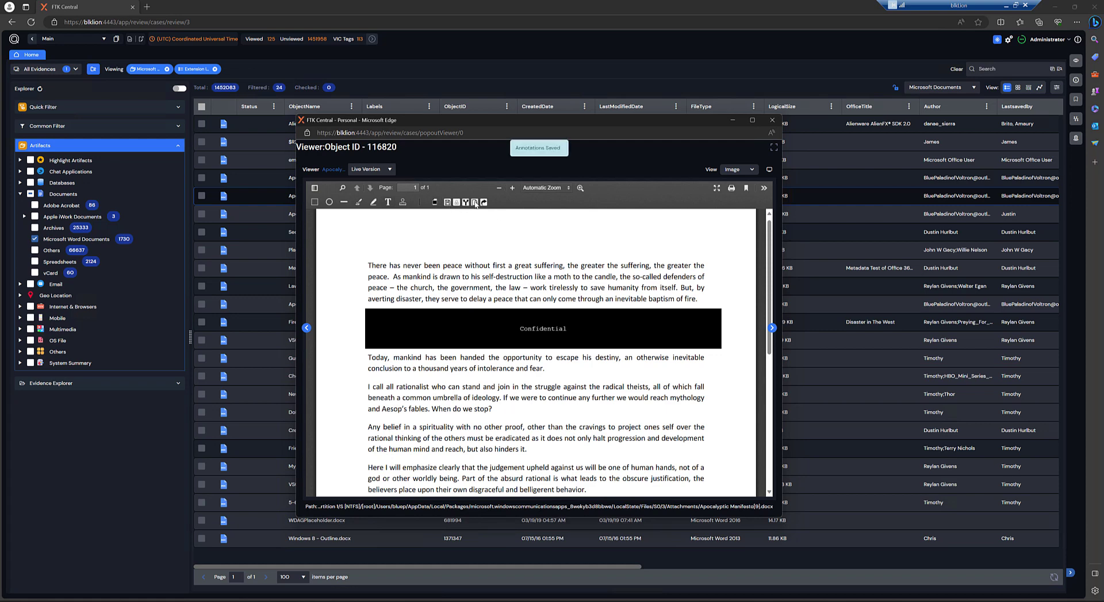
left_click(475, 203)
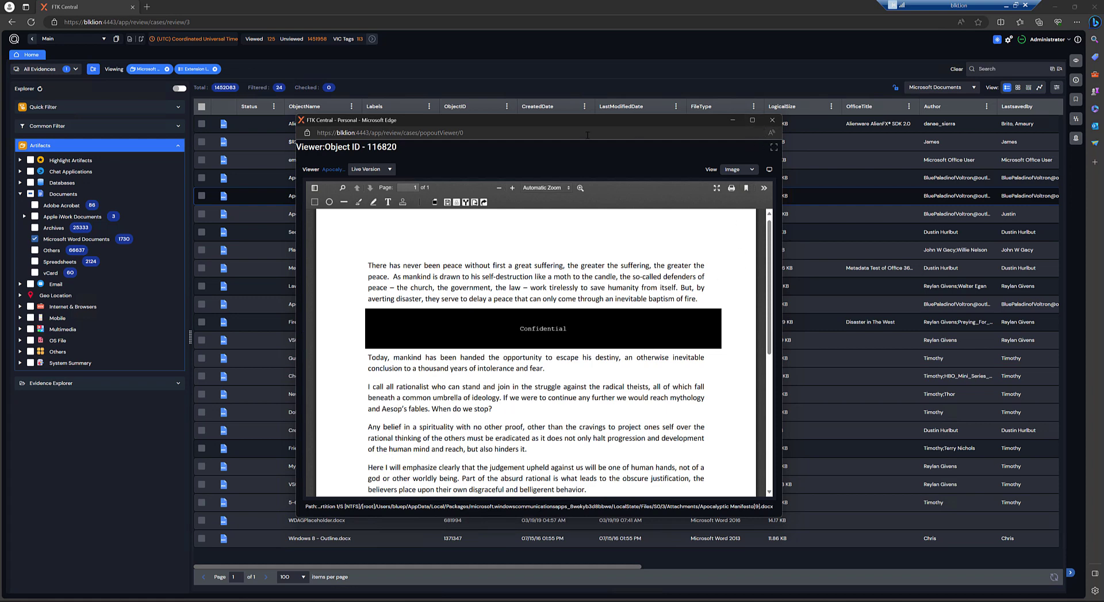
Close the pop-out viewer window and hide the docked viewer to return to the full document list.
left_click(772, 120)
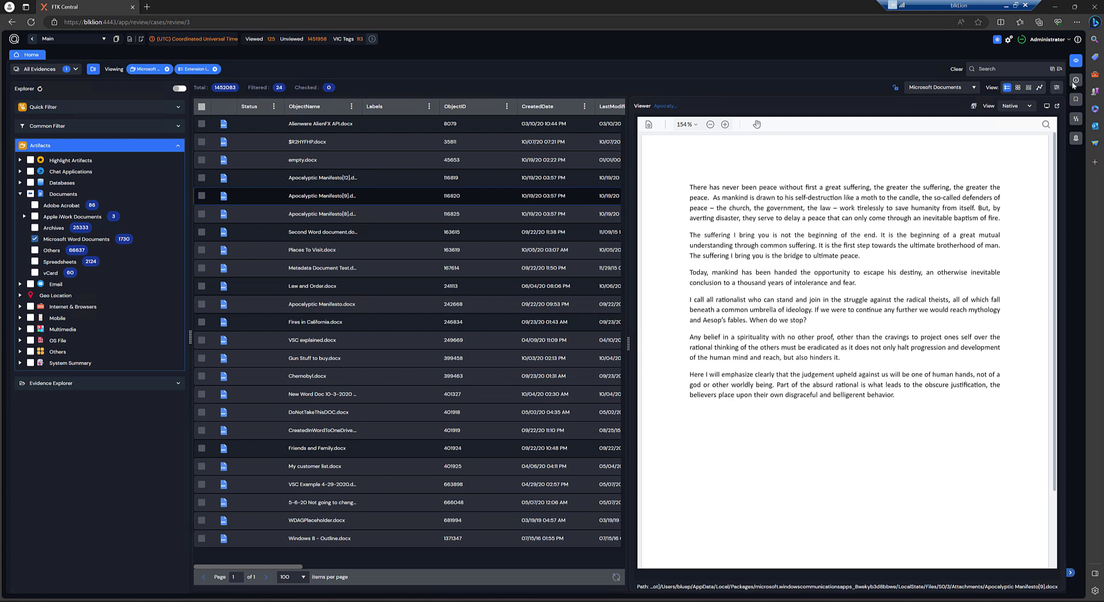
left_click(1075, 61)
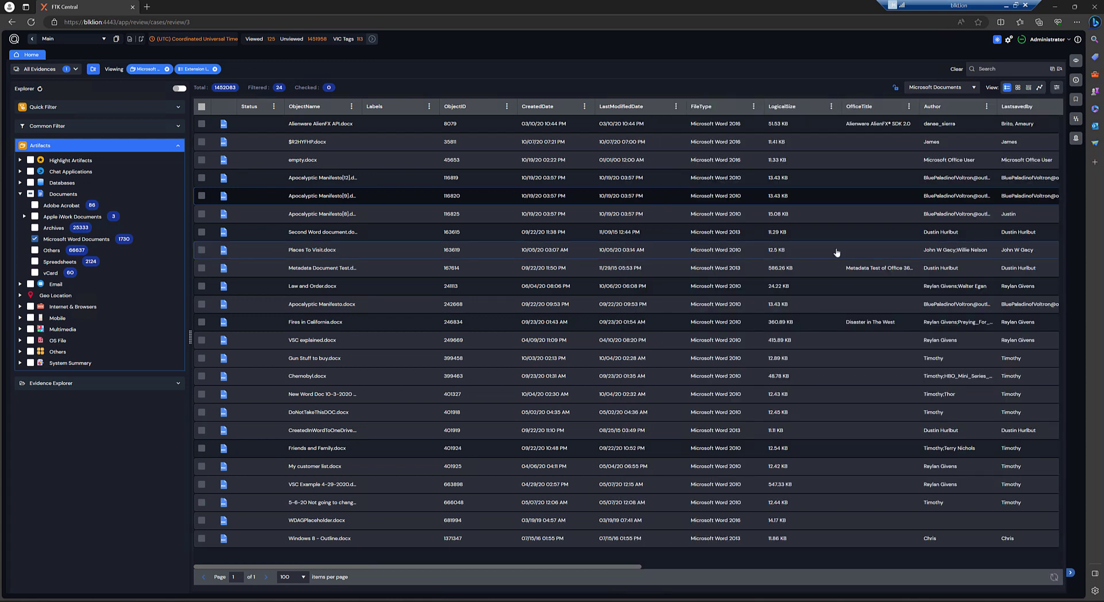